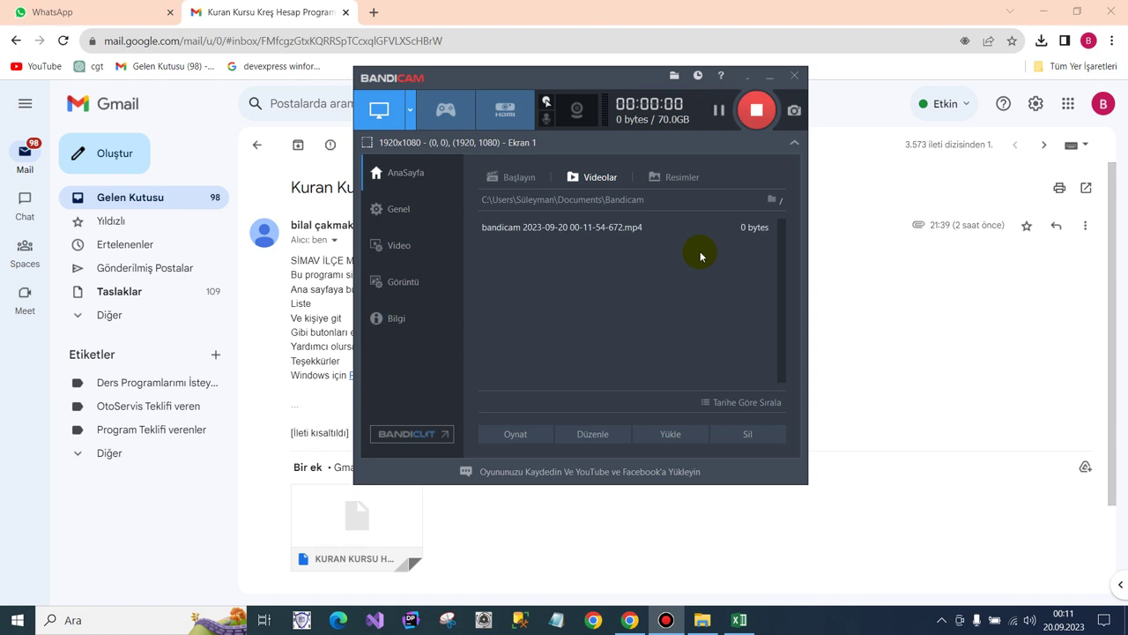
Read the Gmail request about the Kuran Kursu account program, then switch to the KURAN KURSU HESAP TAKİP workbook.
click(772, 77)
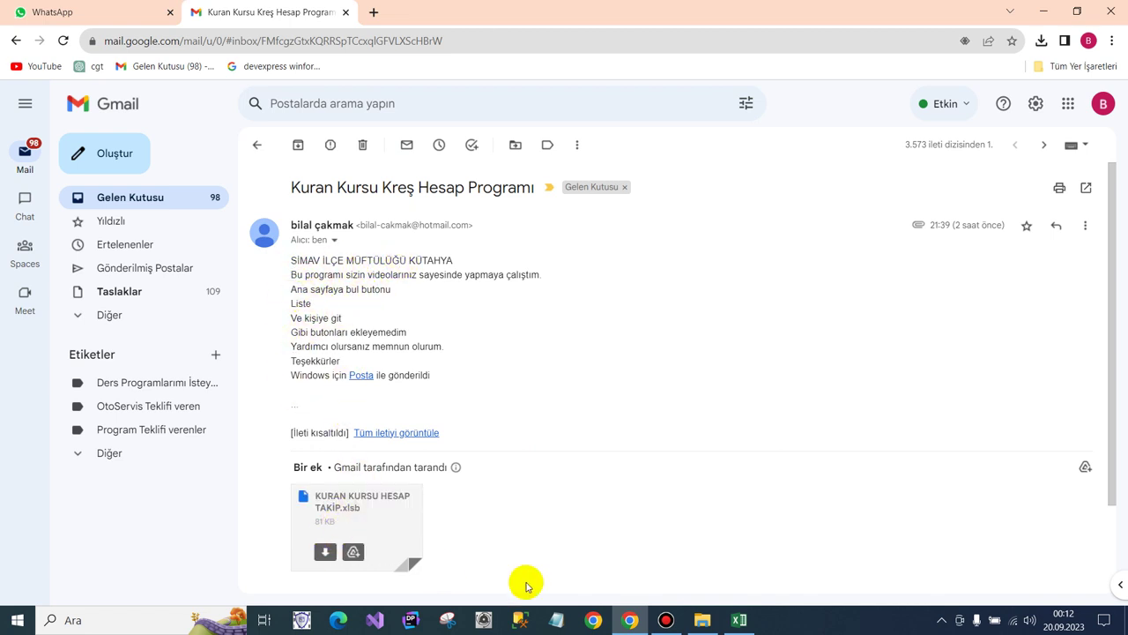
click(739, 619)
click(739, 620)
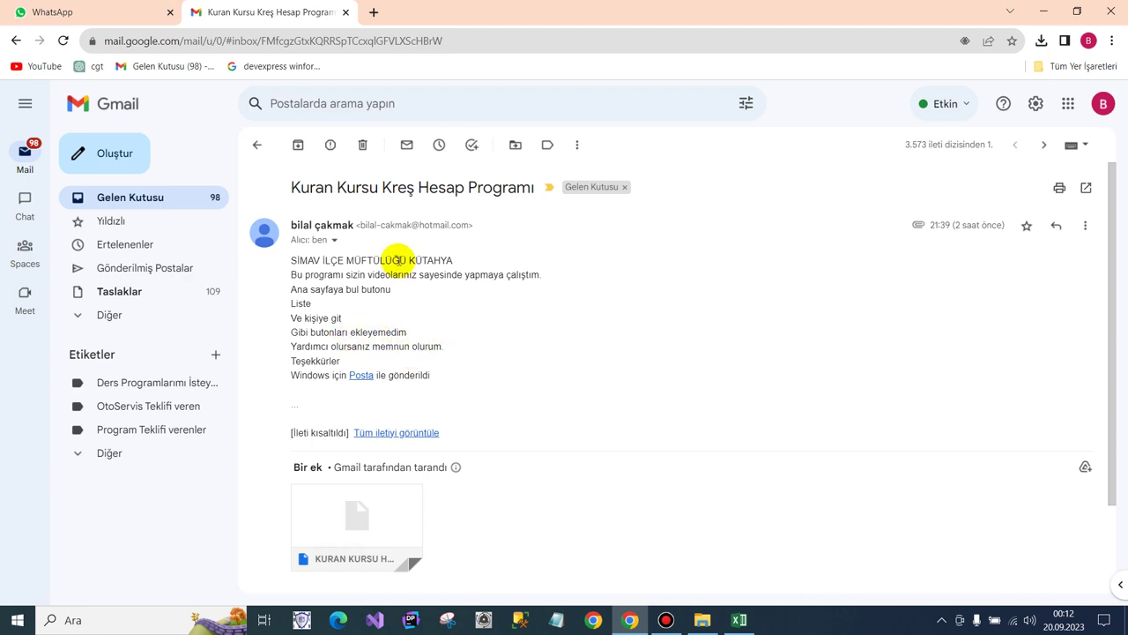
click(738, 620)
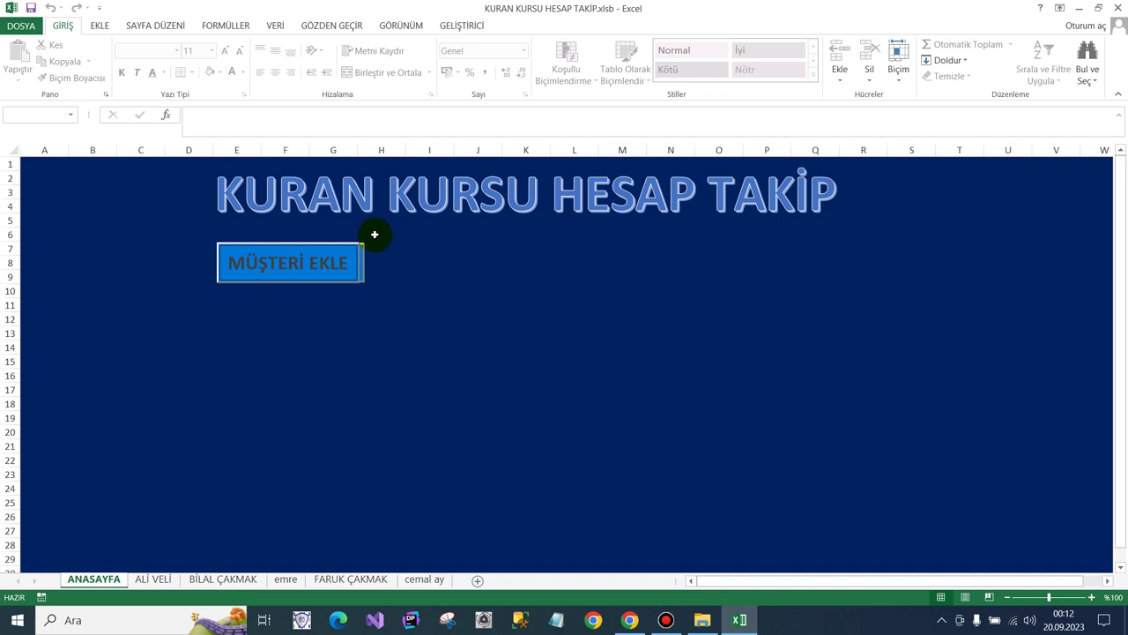
Register a new customer through the MÜŞTERİ EKLE form and return to the ANASAYFA sheet.
click(332, 267)
text(simav)
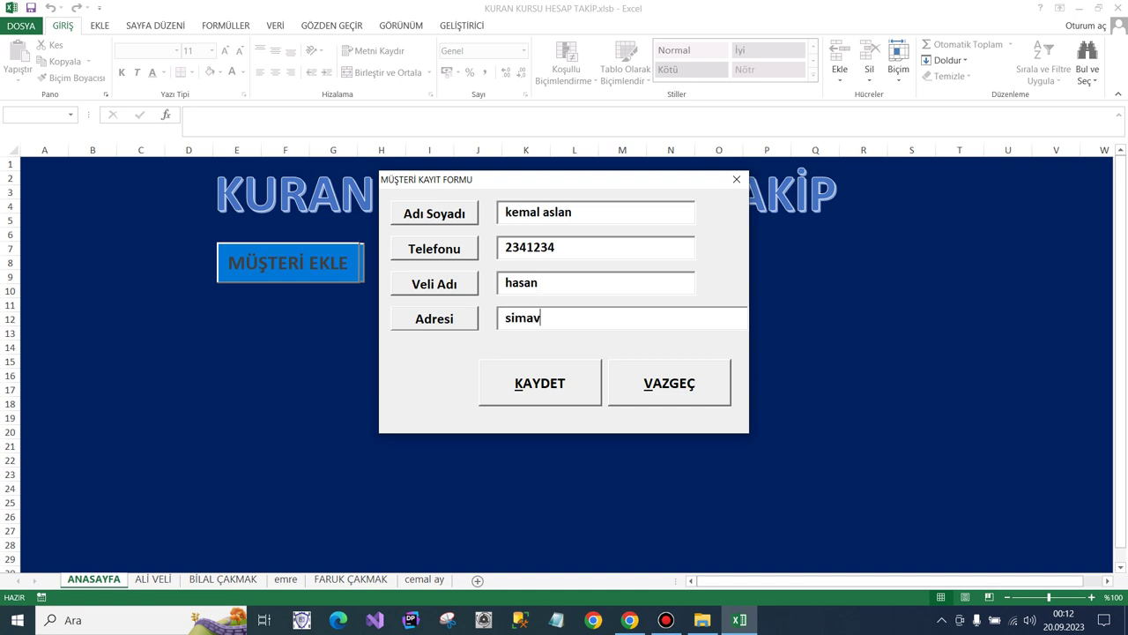
click(532, 380)
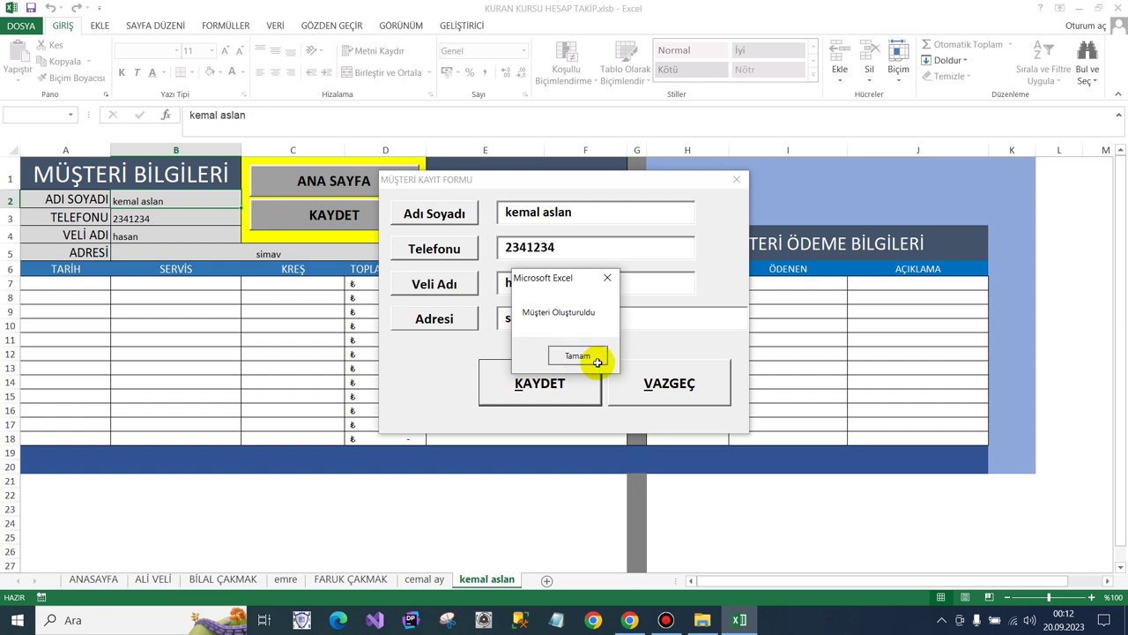
click(577, 356)
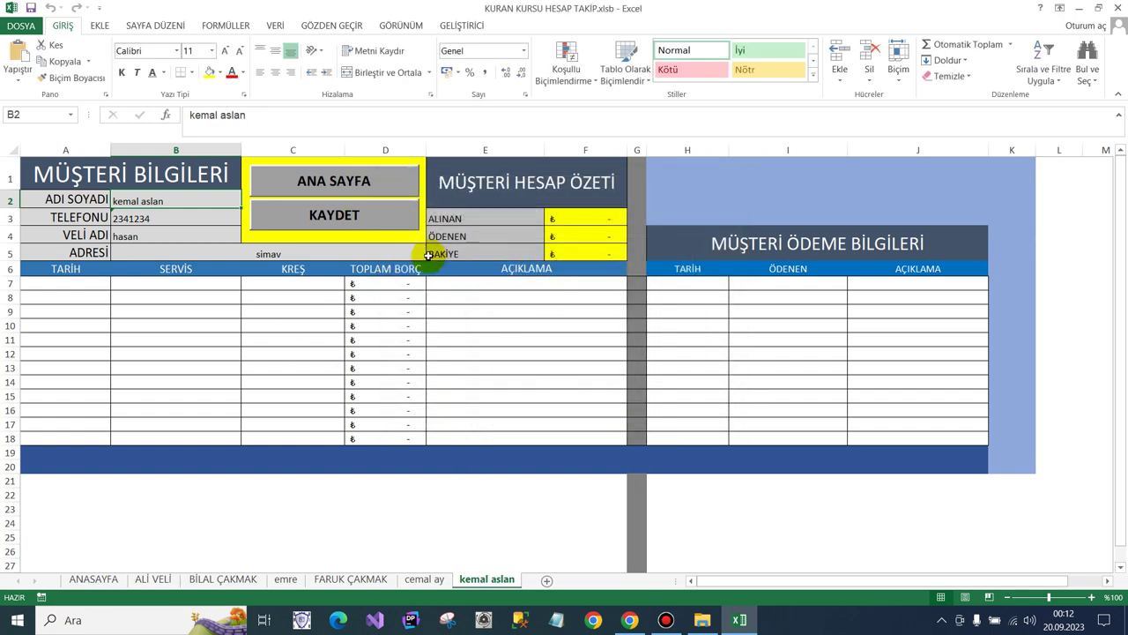
click(337, 181)
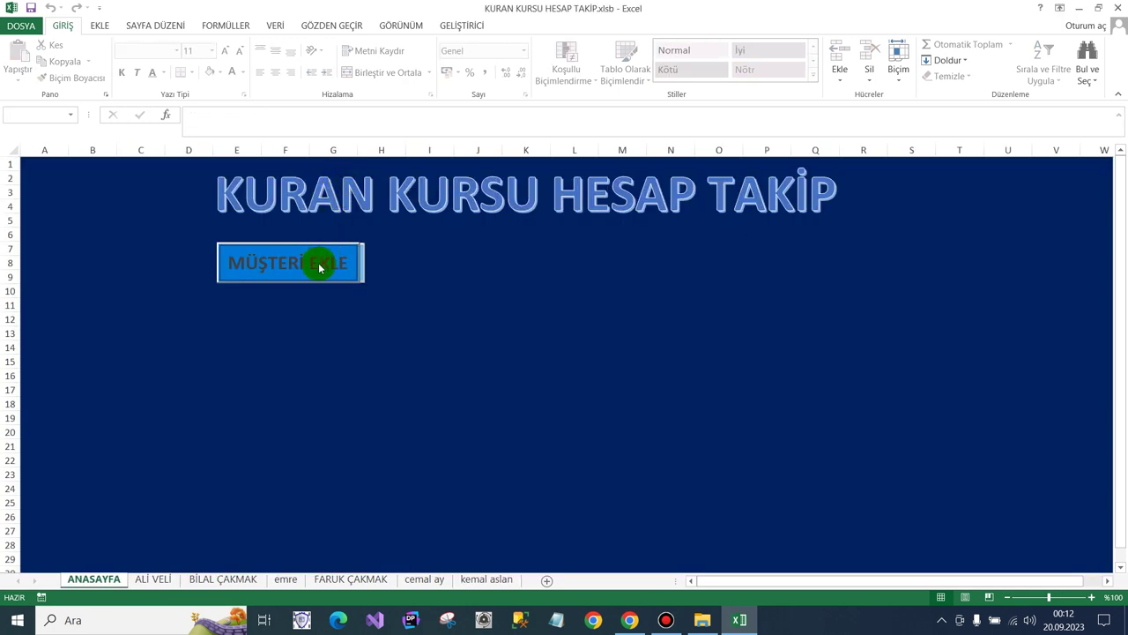
Reopen the customer registration form and cancel it with VAZGEÇ.
click(320, 269)
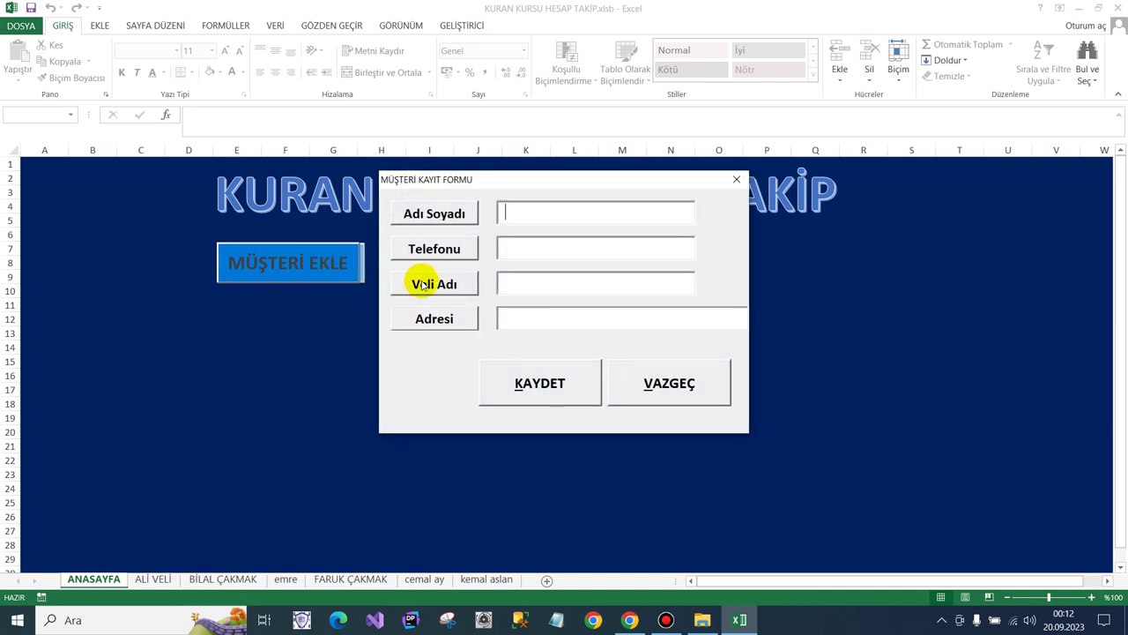
key(Escape)
click(347, 262)
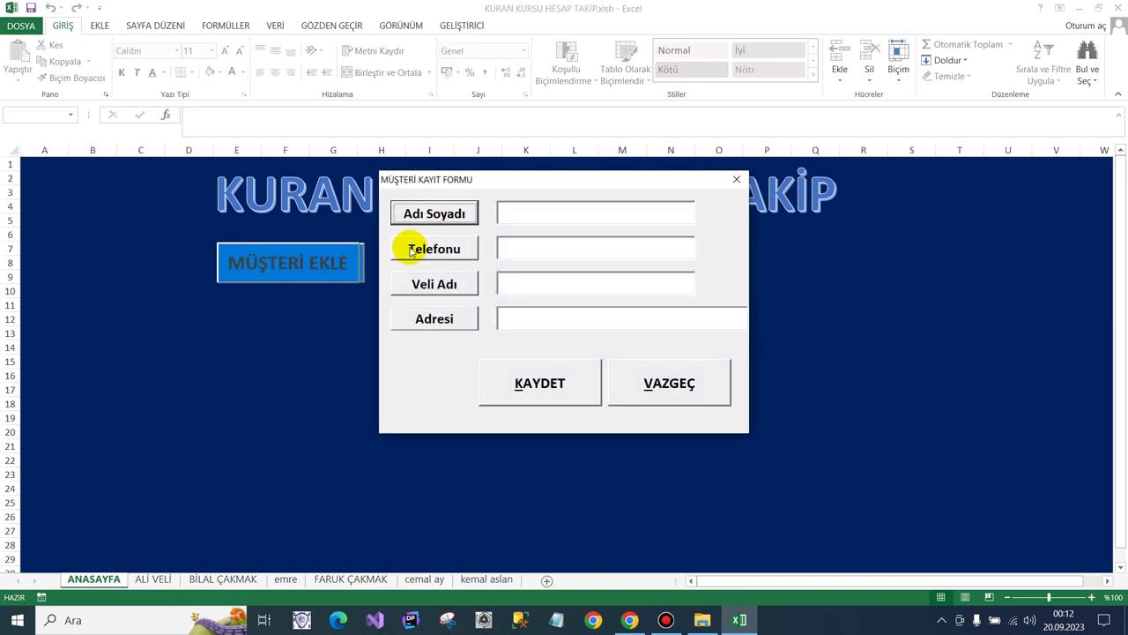
click(675, 396)
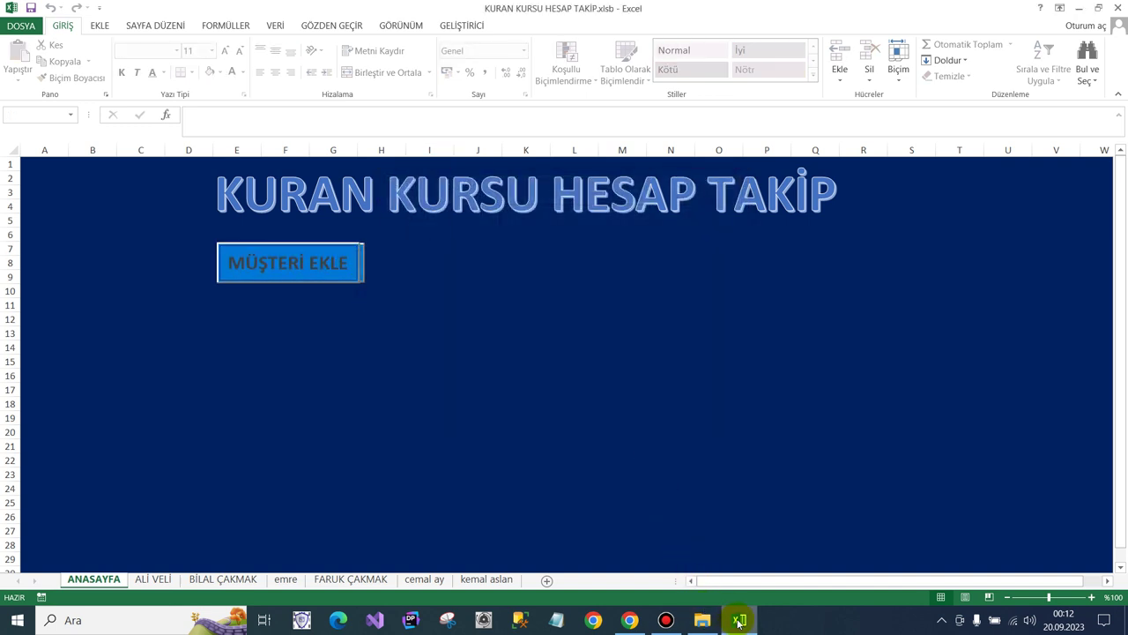
Dismiss the recent workbooks list and bring up Excel's Developer commands.
click(739, 622)
drag(738, 621, 511, 338)
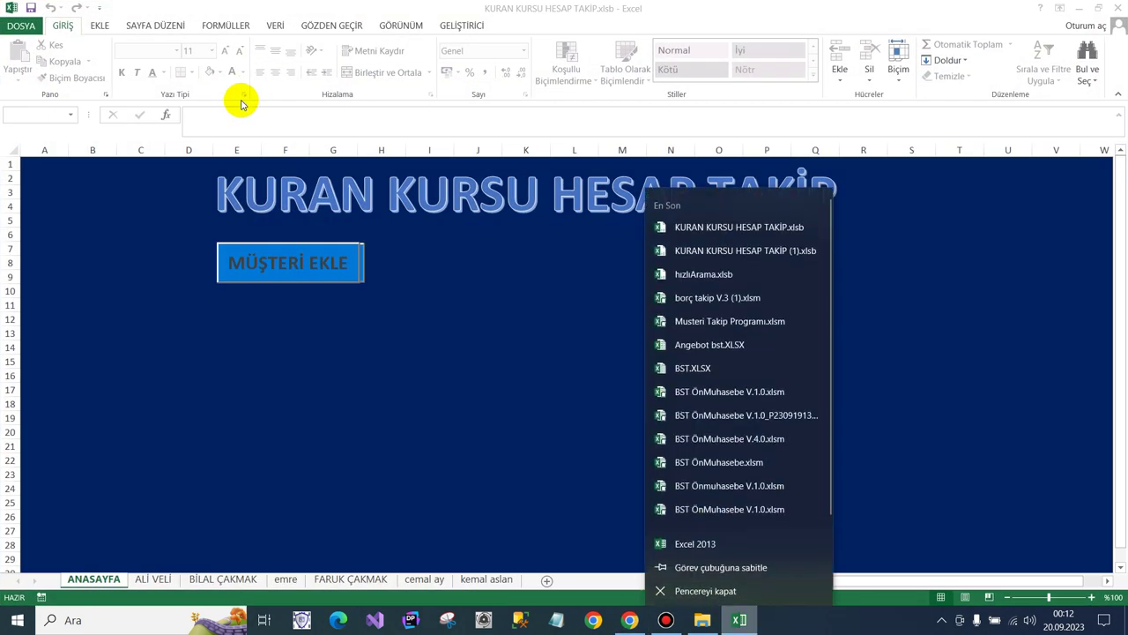
click(366, 337)
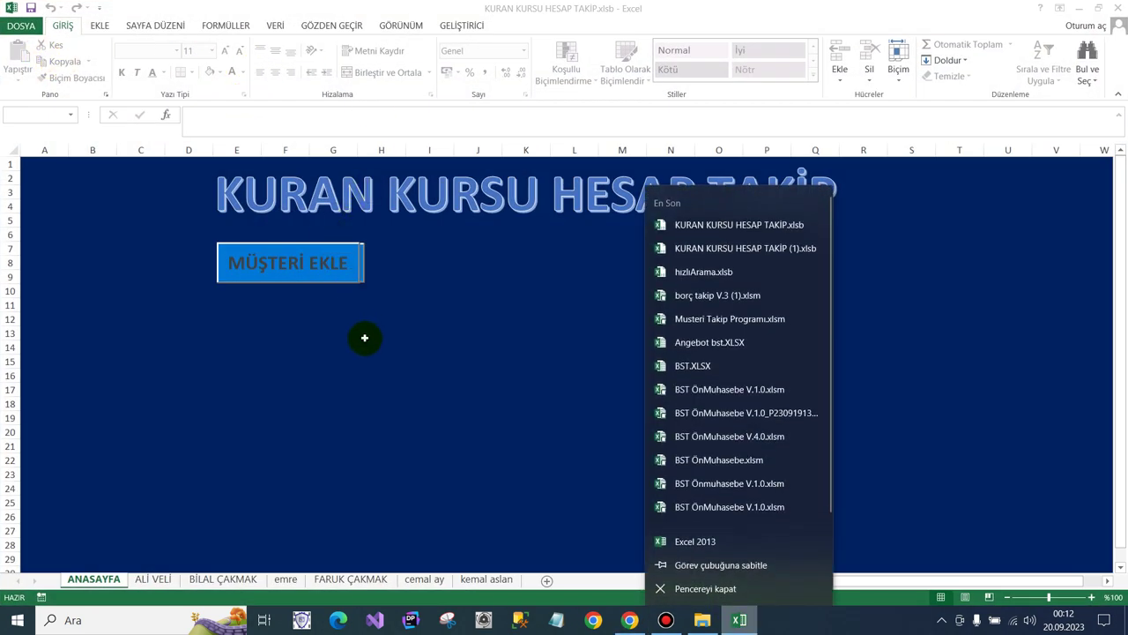
click(454, 25)
Open the VBA editor full-screen and enlarge the Project Explorer to inspect the user forms.
click(17, 69)
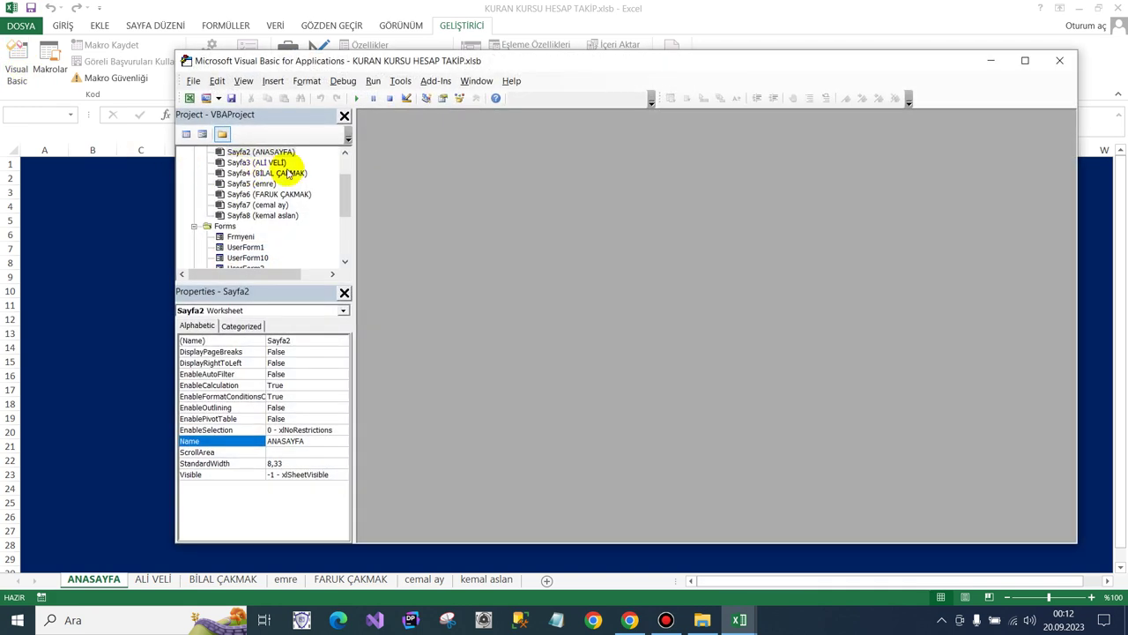
double_click(473, 58)
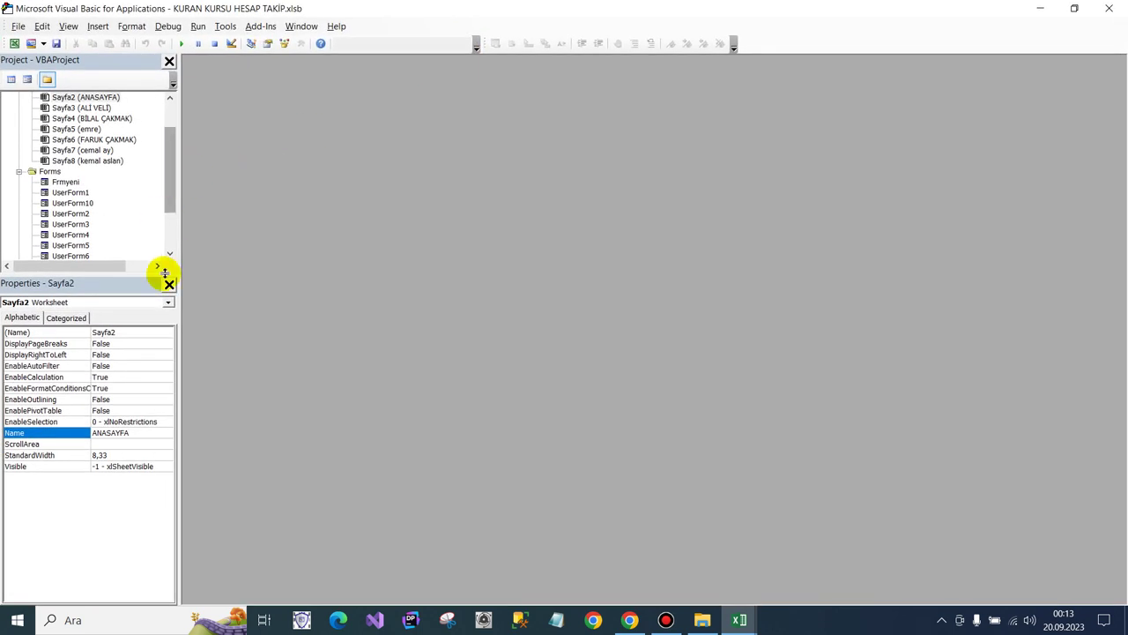
drag(106, 284, 106, 362)
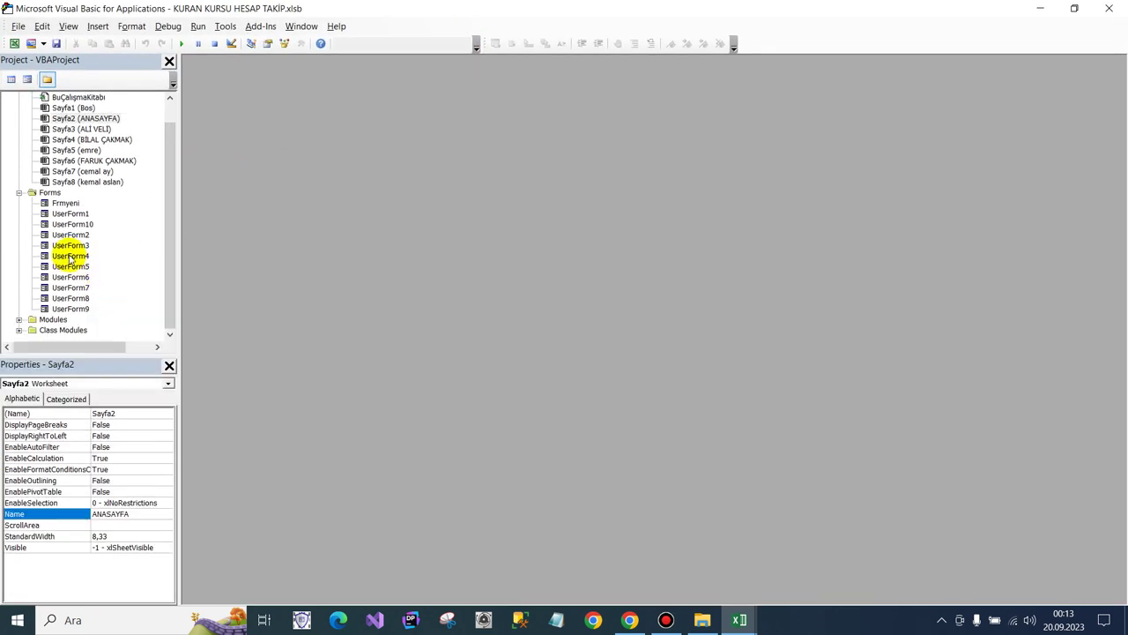
double_click(70, 255)
drag(73, 284, 308, 323)
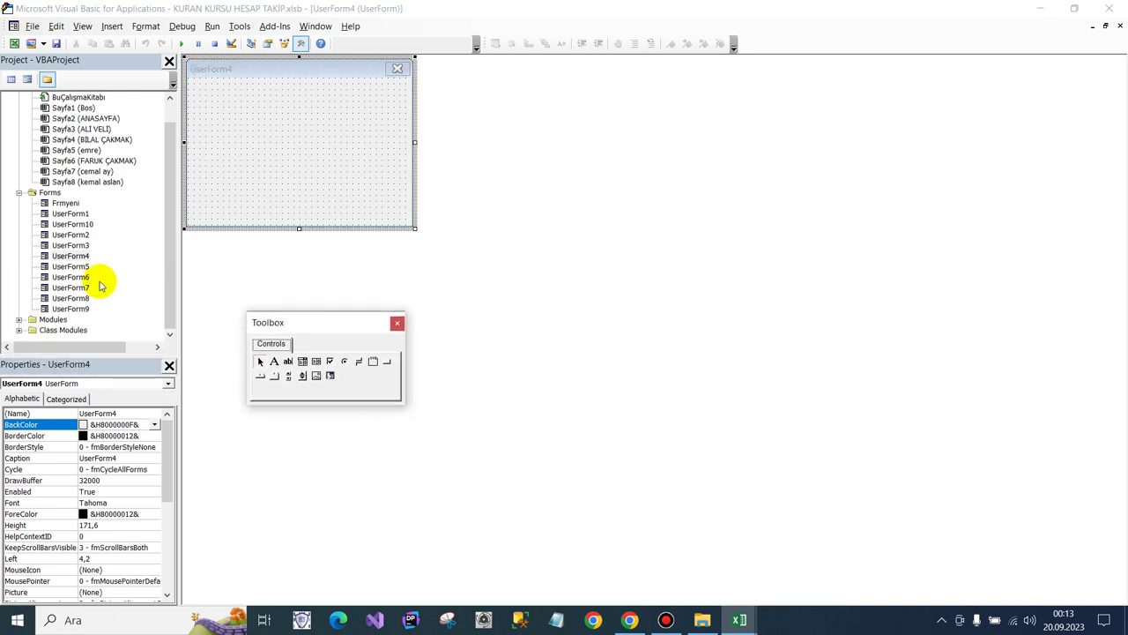
double_click(71, 266)
double_click(69, 215)
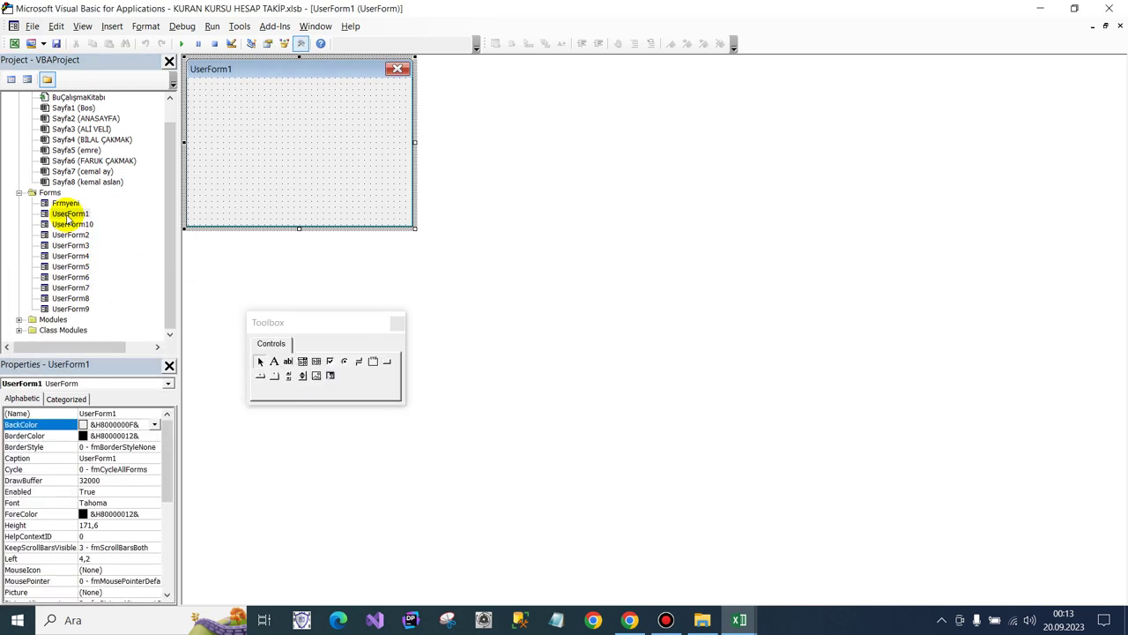
double_click(74, 225)
Remove UserForm1, UserForm10, UserForm2 and UserForm3 from the project without exporting them.
right_click(72, 215)
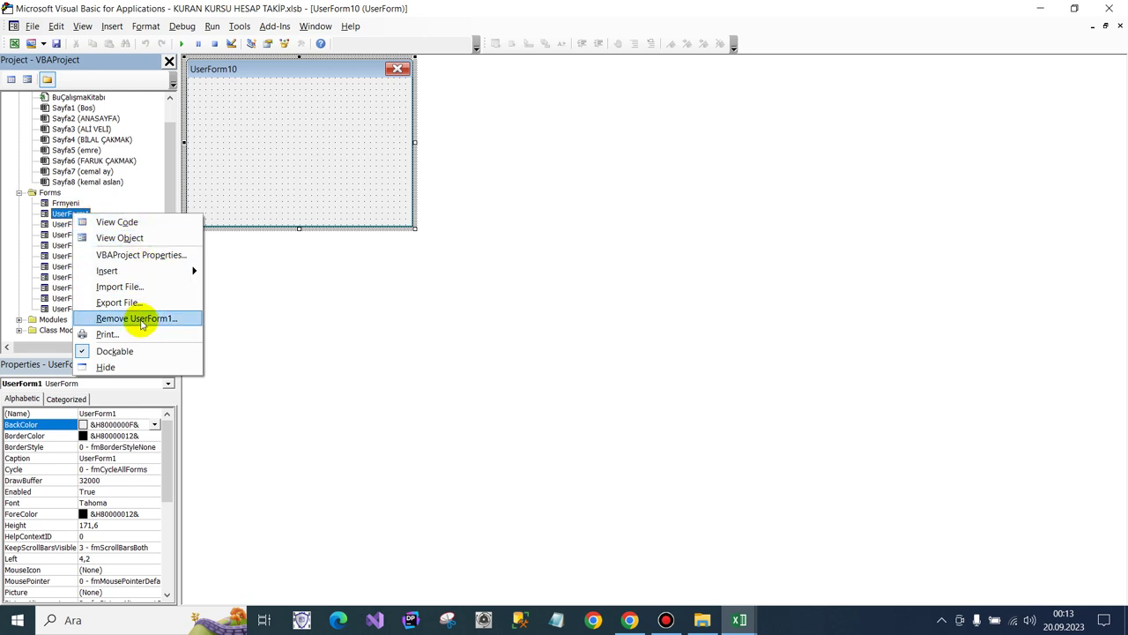
click(140, 318)
click(534, 358)
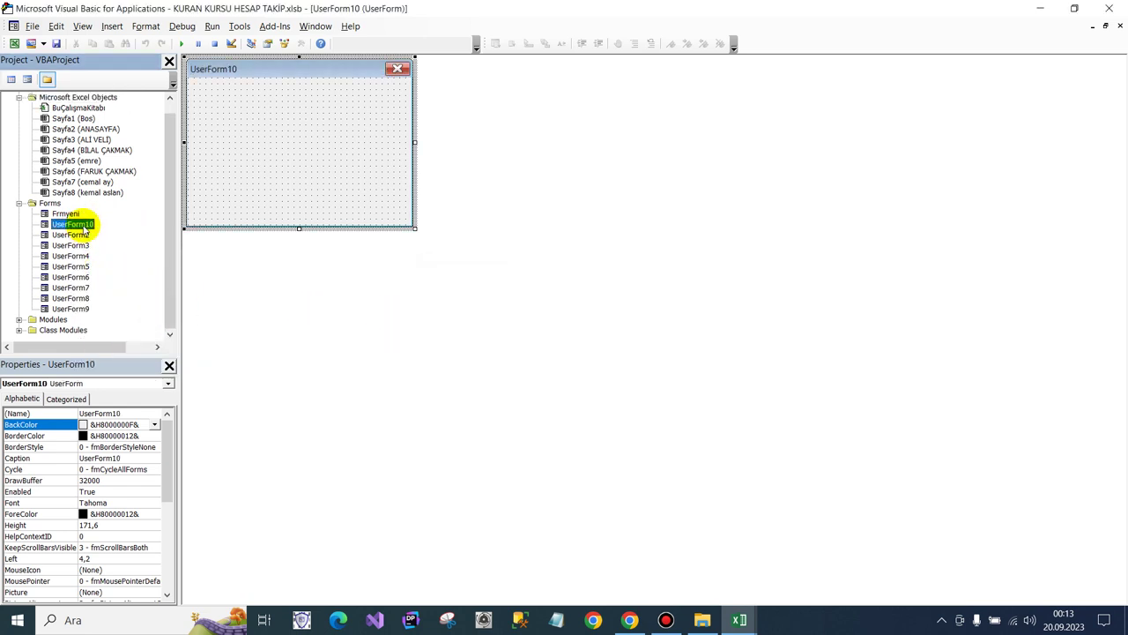
right_click(86, 225)
click(198, 327)
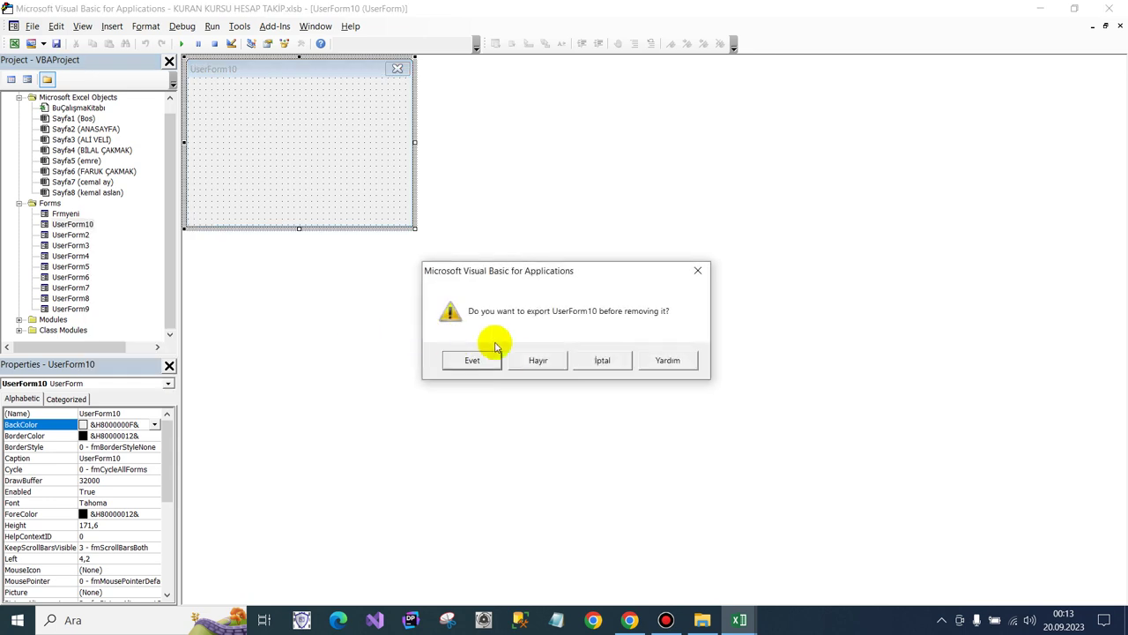
right_click(71, 236)
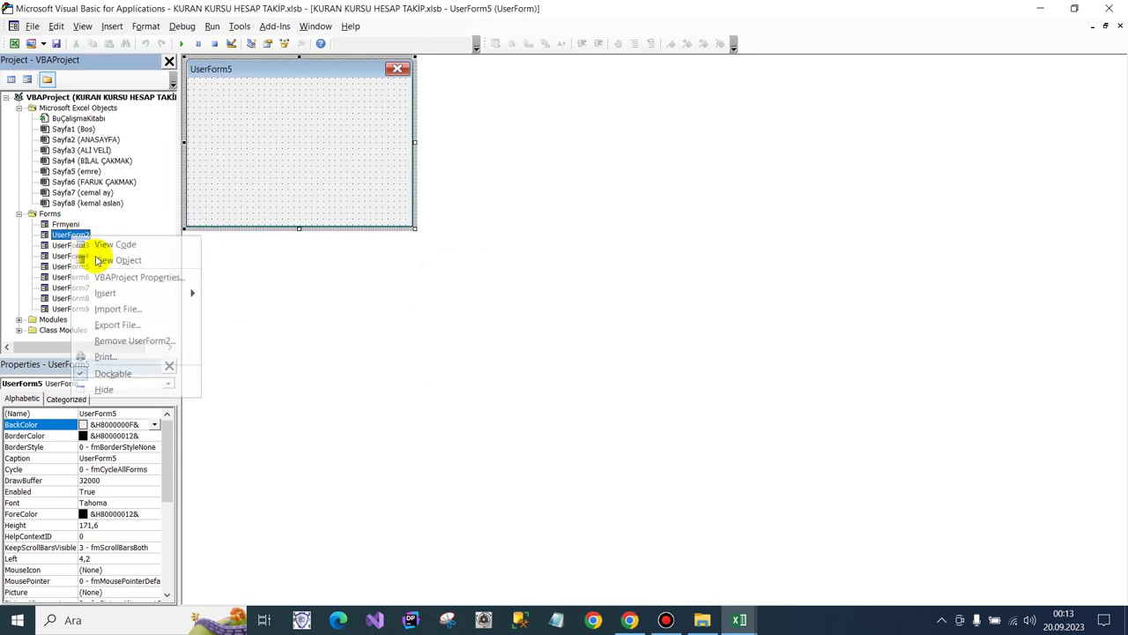
click(148, 339)
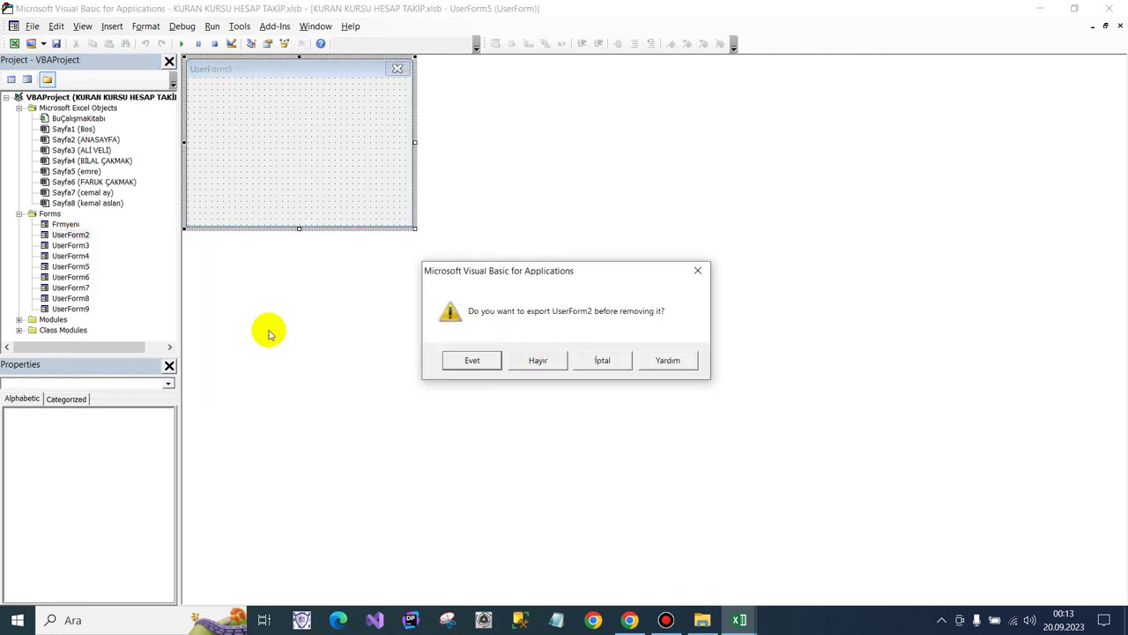
click(515, 357)
right_click(71, 237)
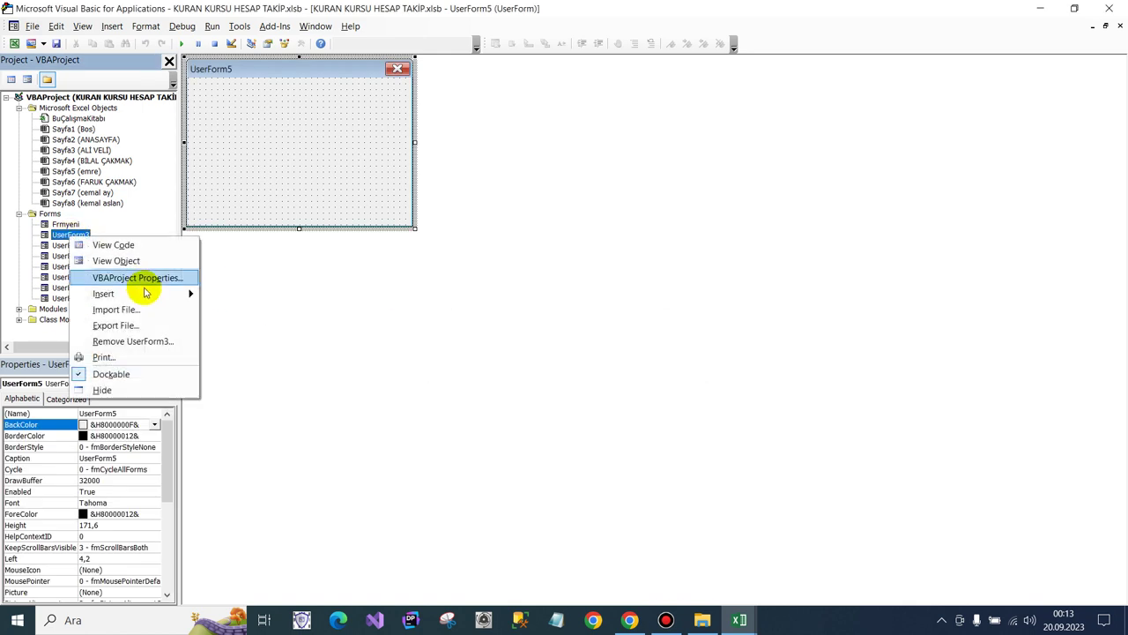
click(157, 339)
click(521, 361)
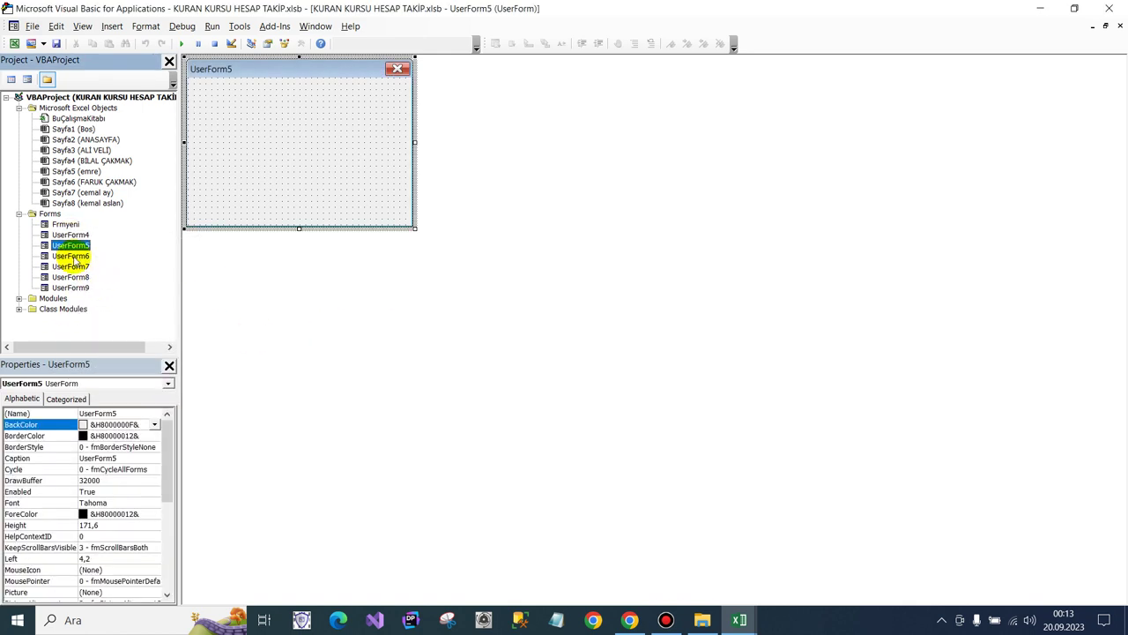
Remove UserForm4, UserForm5 and UserForm6 from the project without exporting them.
right_click(73, 234)
click(167, 336)
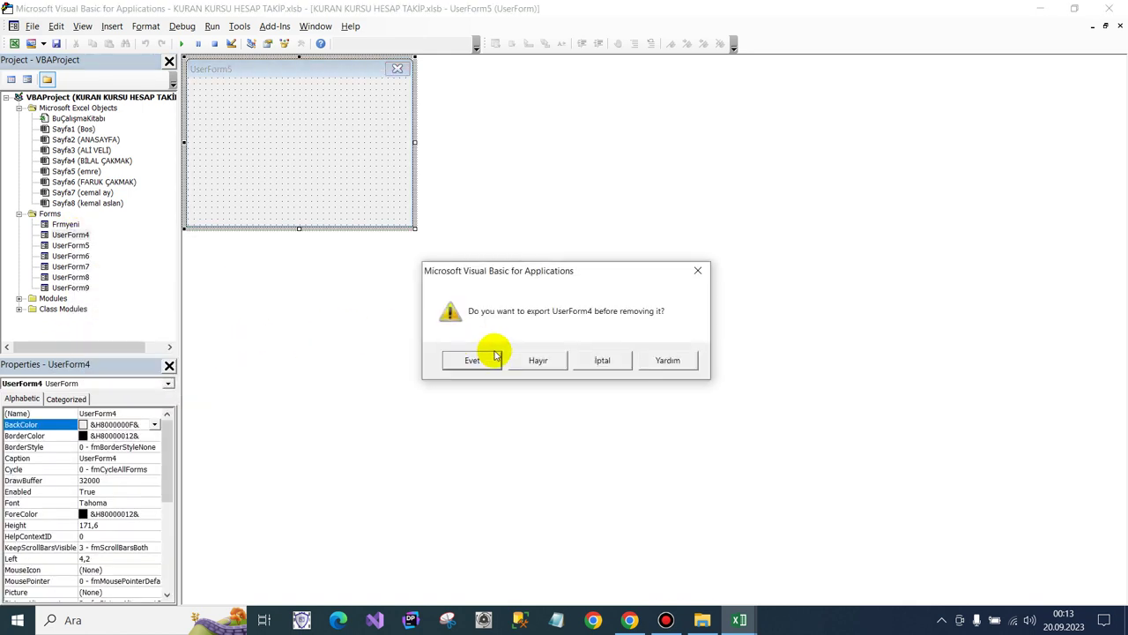
click(532, 363)
right_click(70, 235)
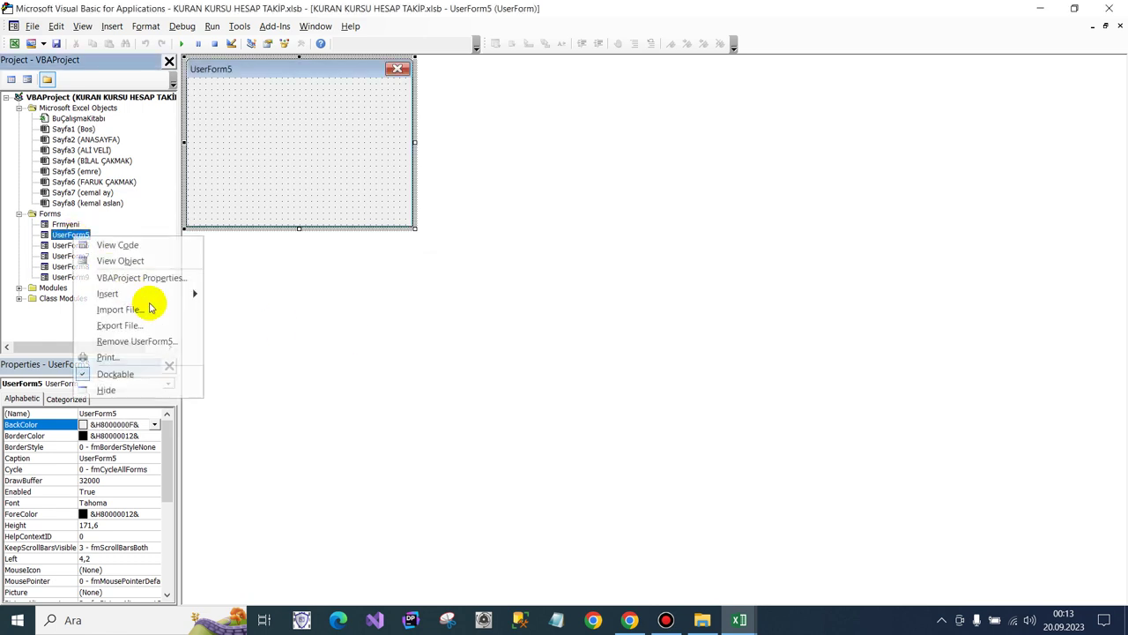
click(168, 341)
click(534, 361)
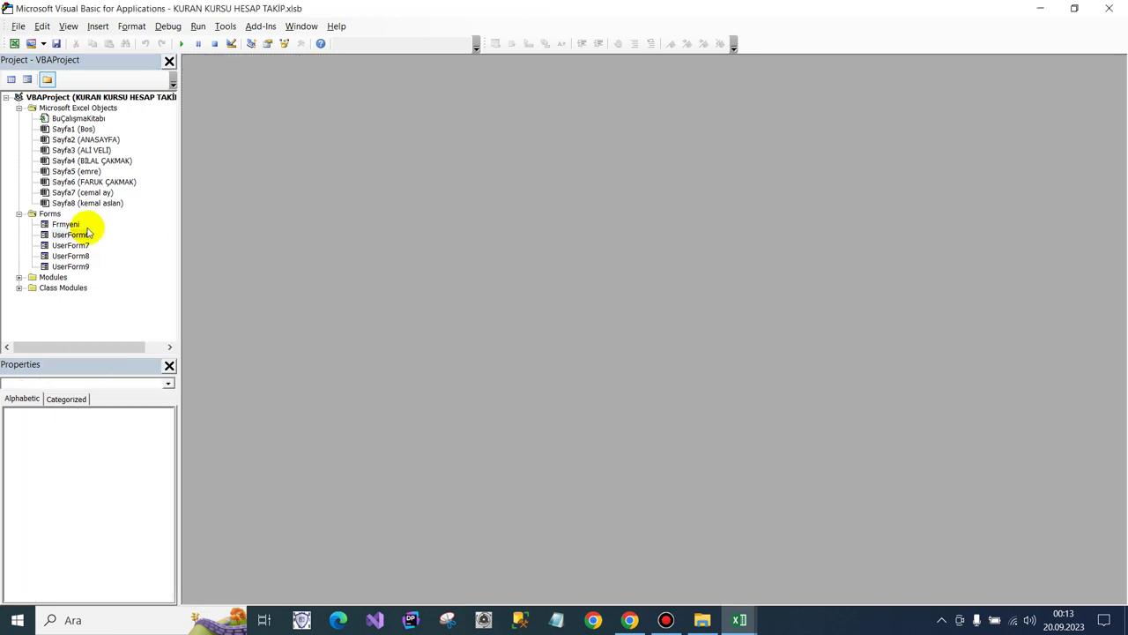
right_click(78, 235)
click(167, 342)
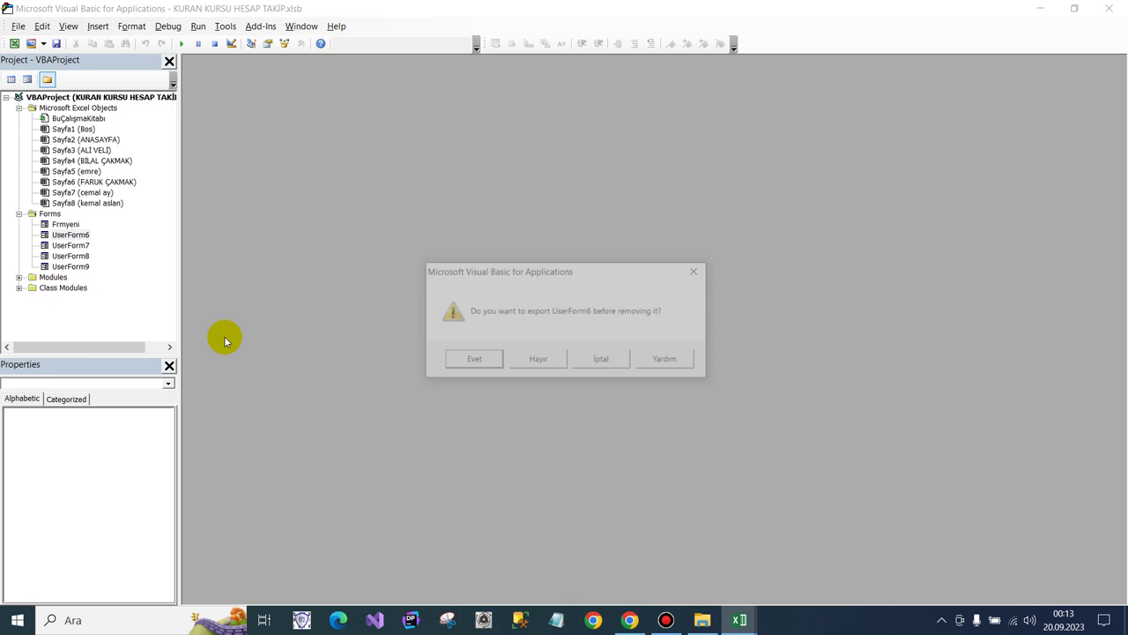
click(536, 360)
Remove UserForm7 and UserForm8, answering Hayır to each export prompt.
right_click(84, 239)
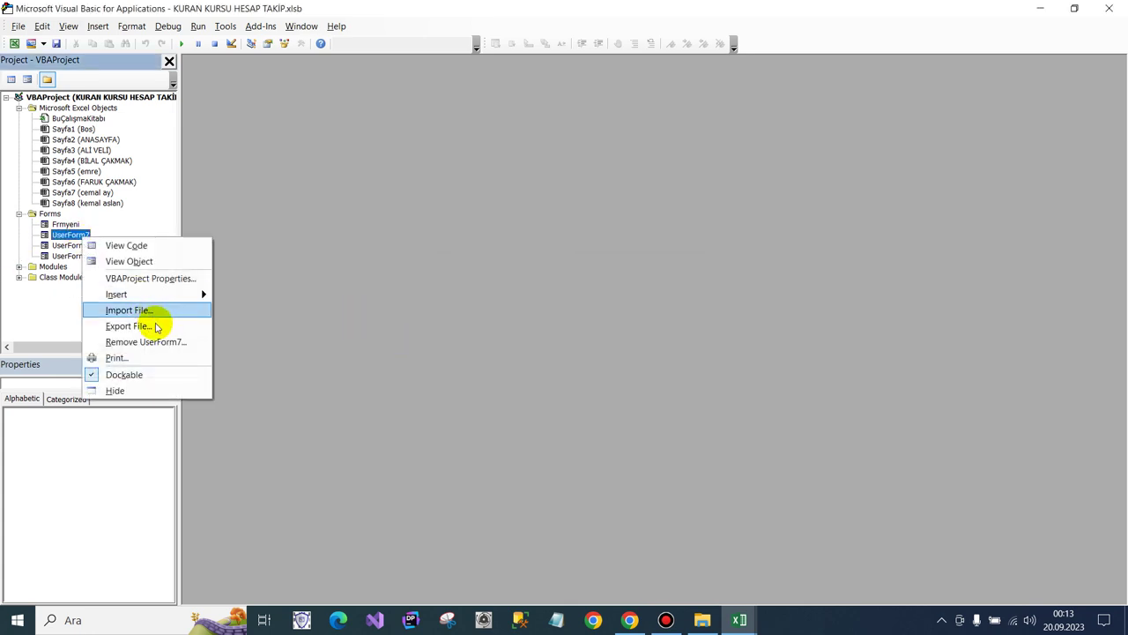
click(166, 342)
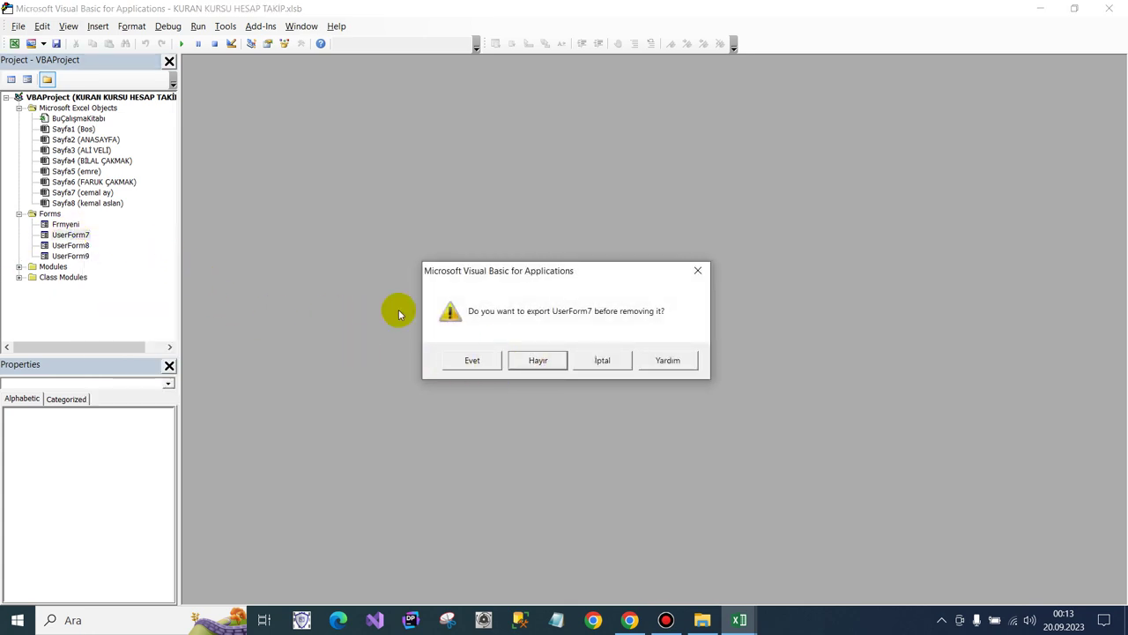
click(541, 360)
right_click(71, 235)
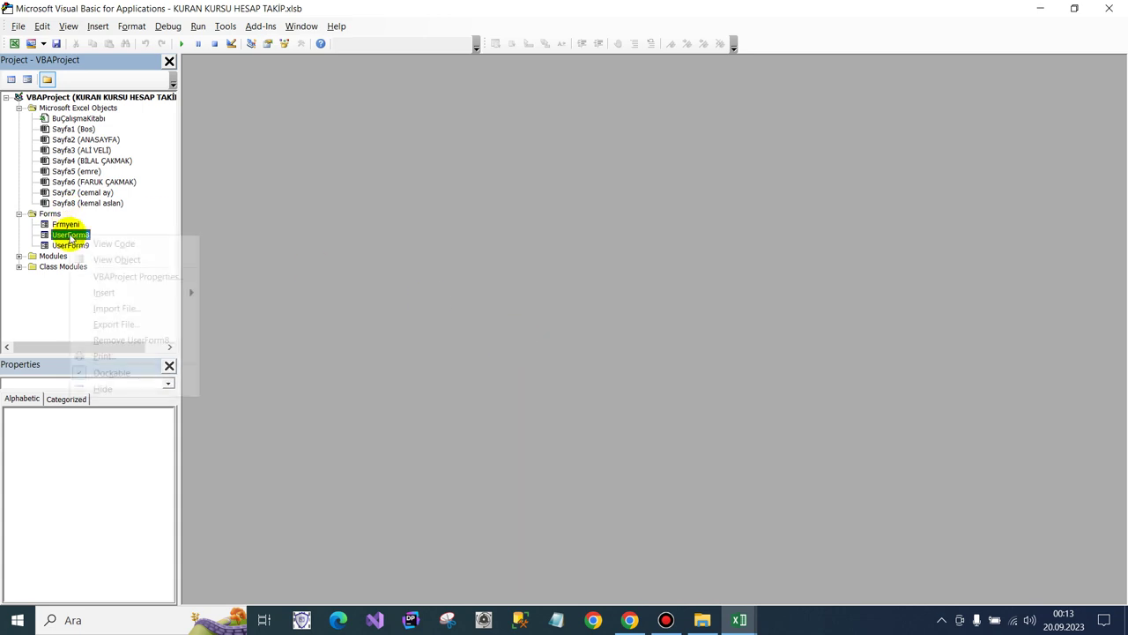
click(150, 342)
click(538, 360)
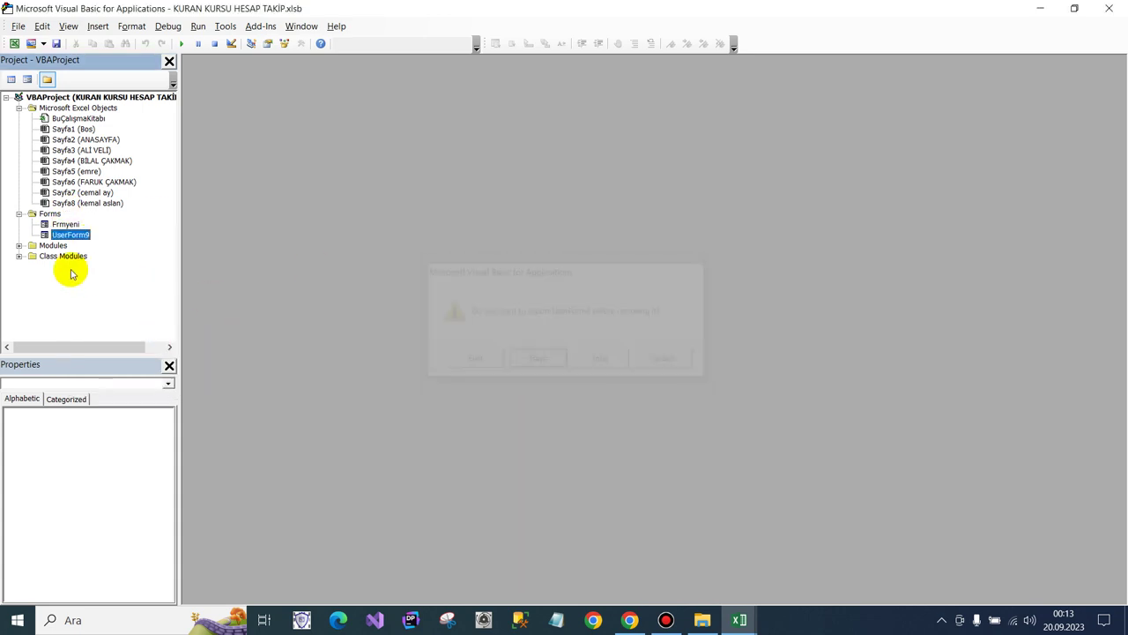
Make UserForm9 wider and shorter and set its caption to BUL.
double_click(71, 234)
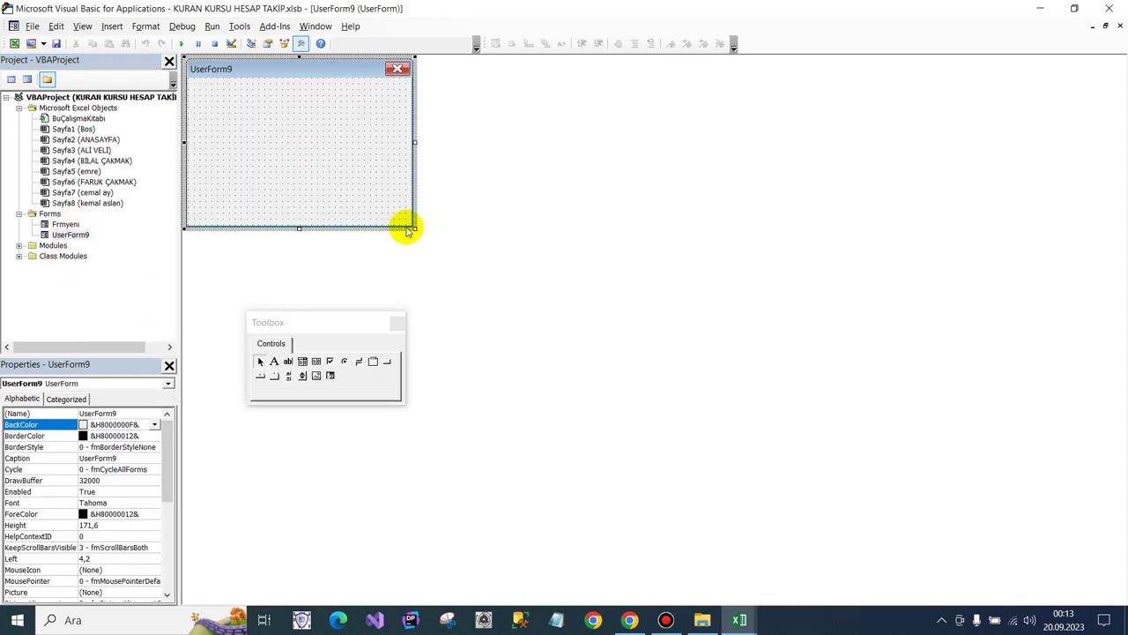
drag(414, 228, 532, 148)
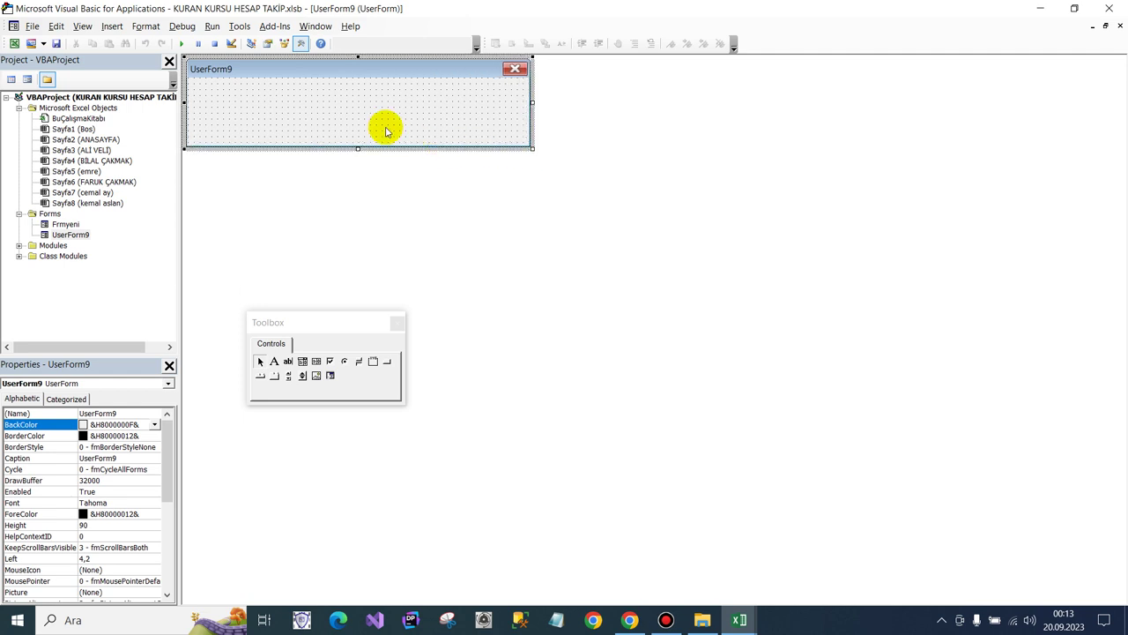
click(46, 459)
text(BUL)
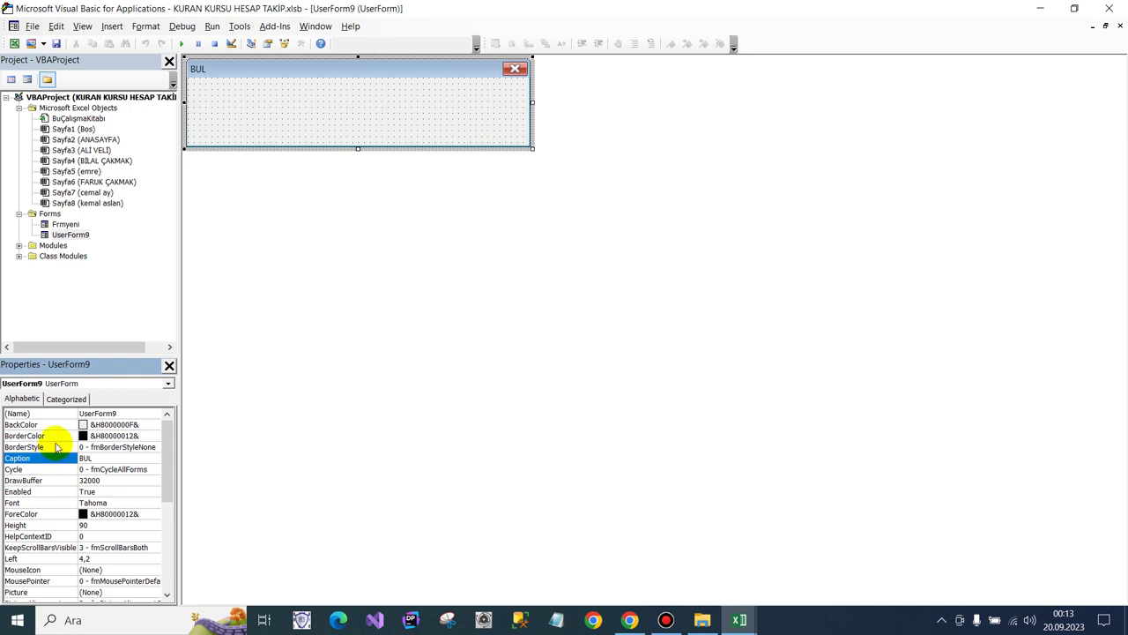
click(244, 91)
Add a MÜŞTERİ ADI: label at the top-left with an entry box beside it.
click(274, 361)
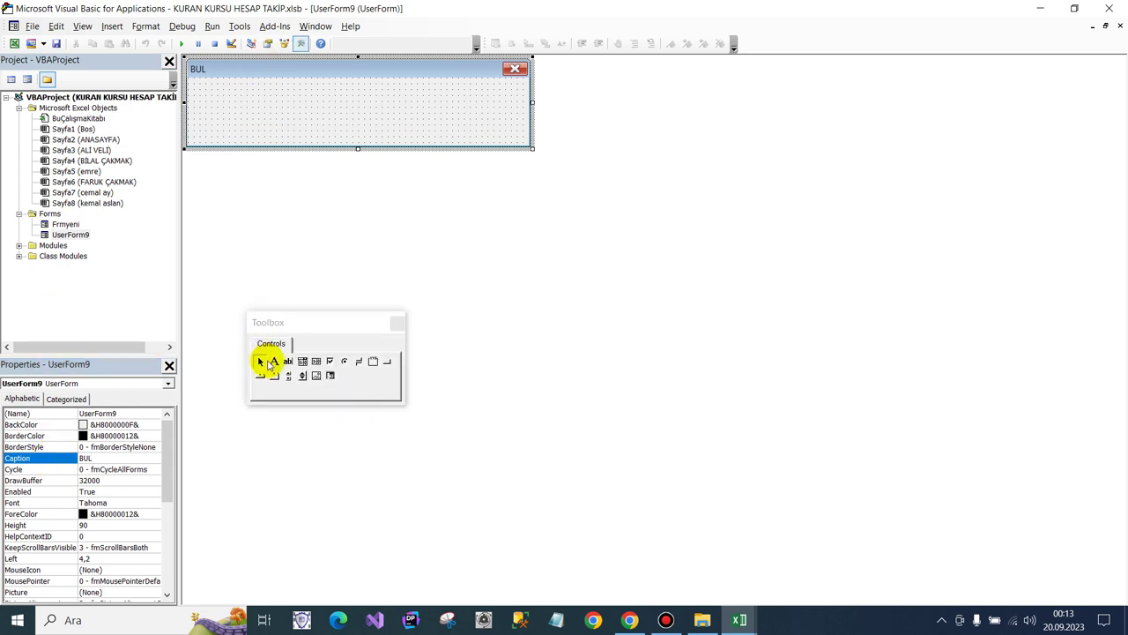
click(201, 94)
click(218, 105)
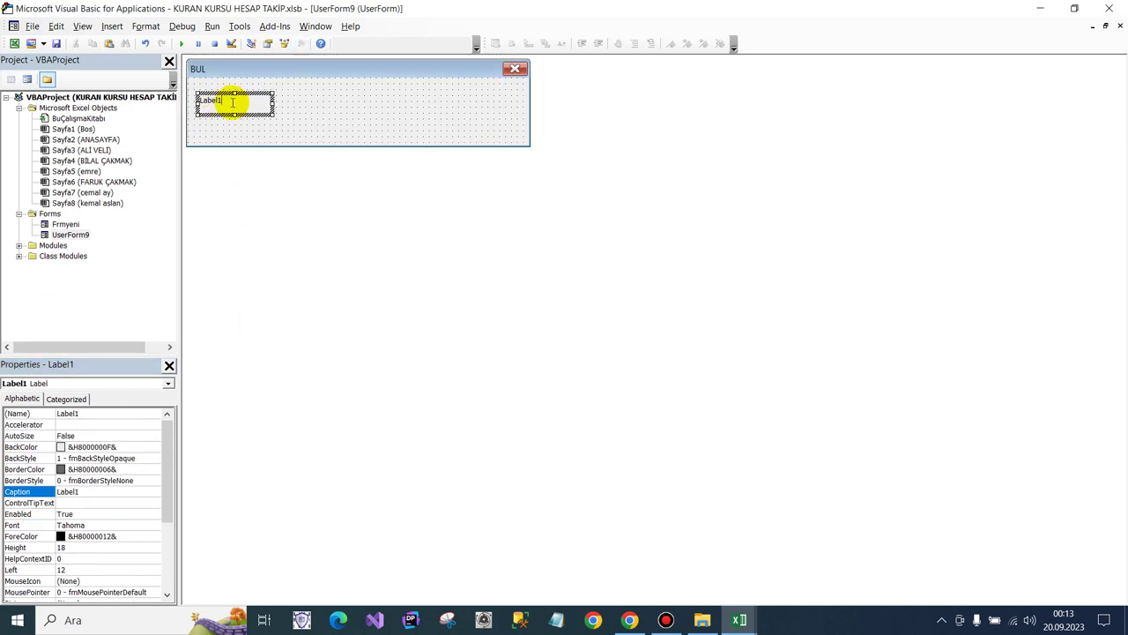
text(MÜŞTERİ ADI:)
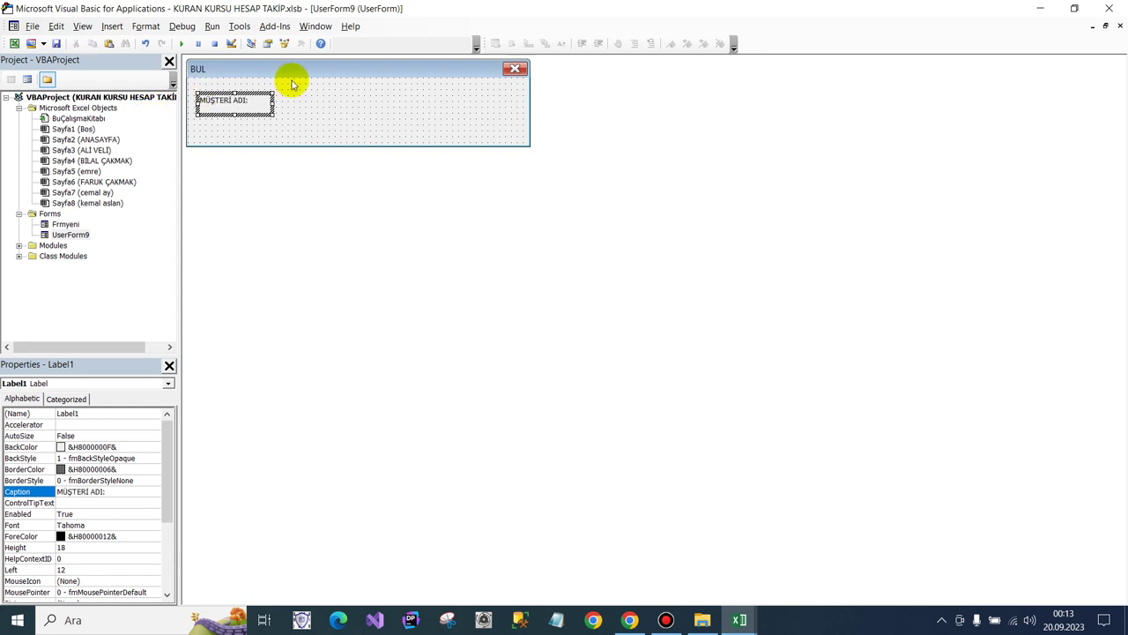
click(322, 99)
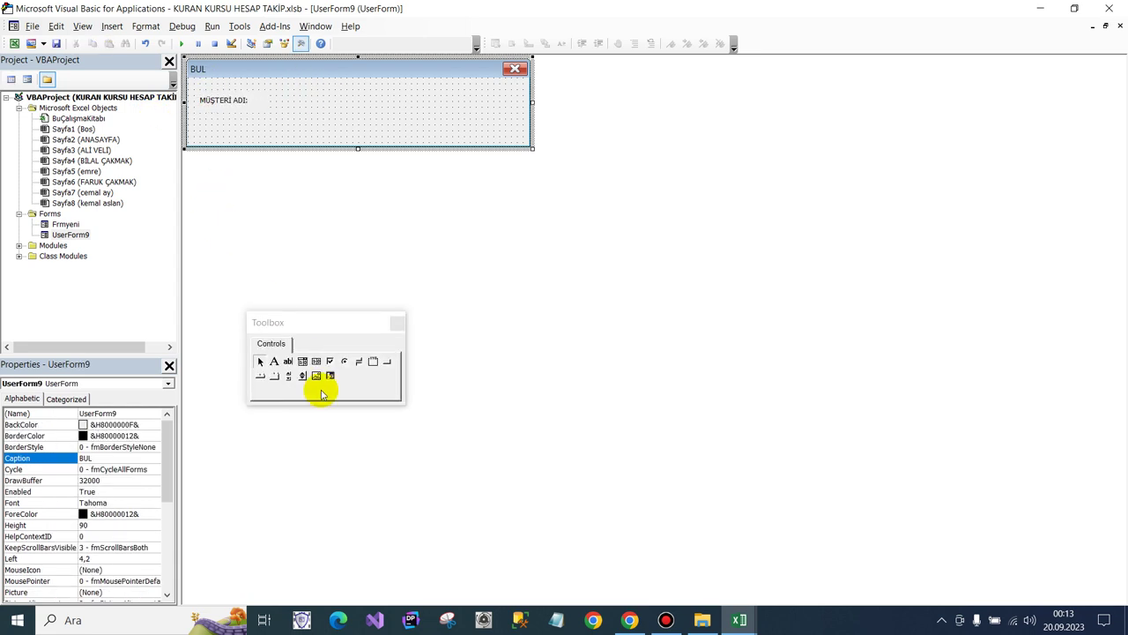
click(288, 362)
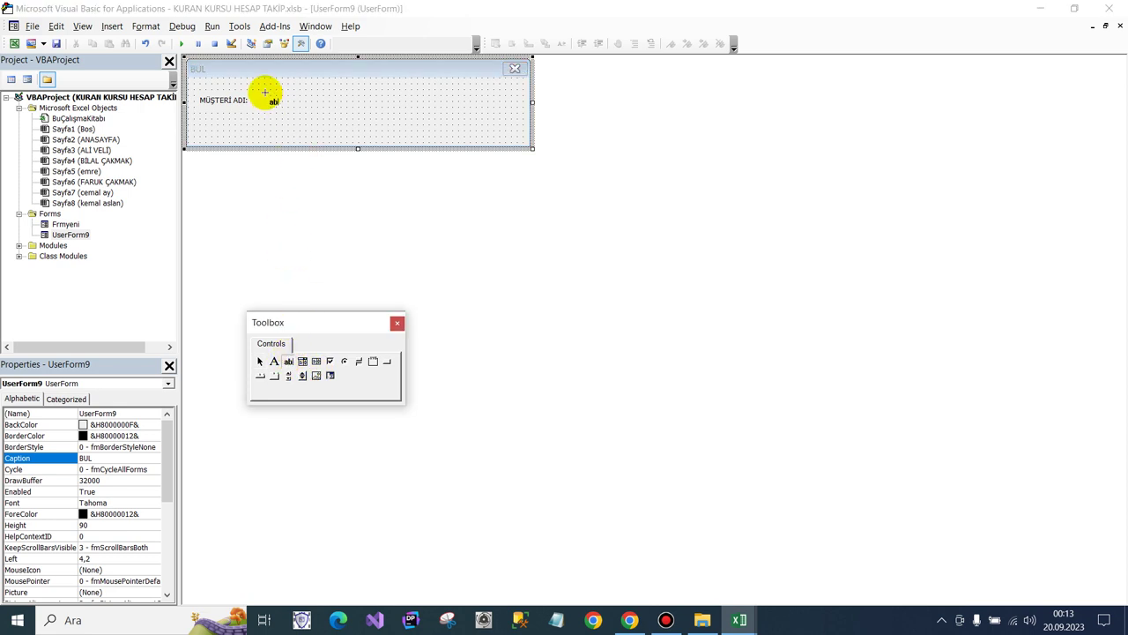
drag(259, 91, 503, 113)
click(443, 131)
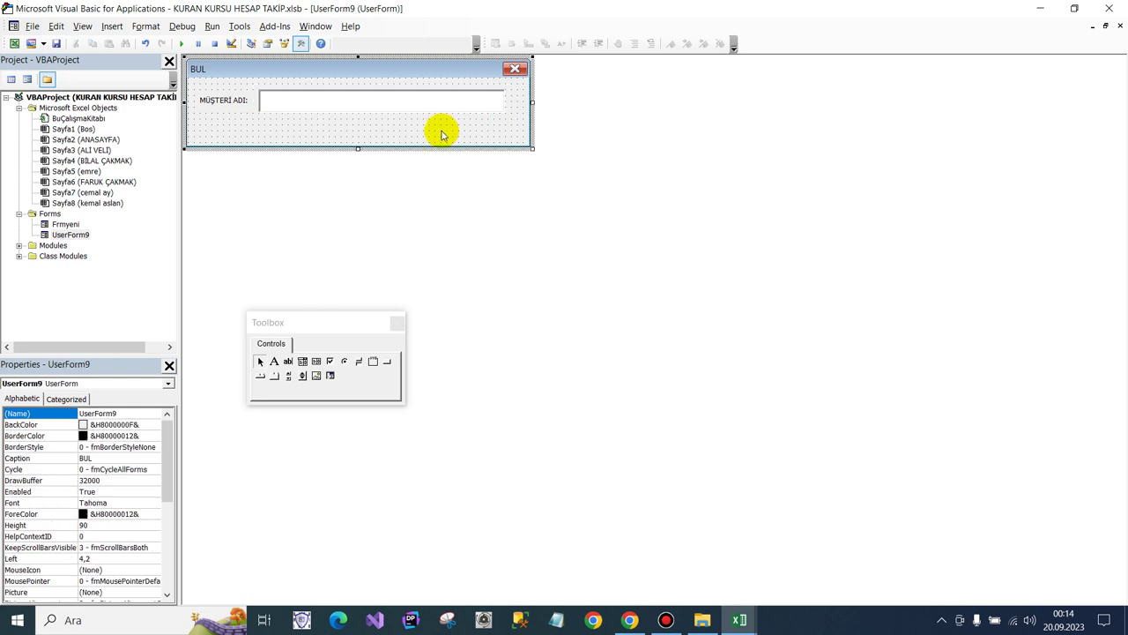
Add a slightly taller button captioned BUL below the entry box.
click(387, 363)
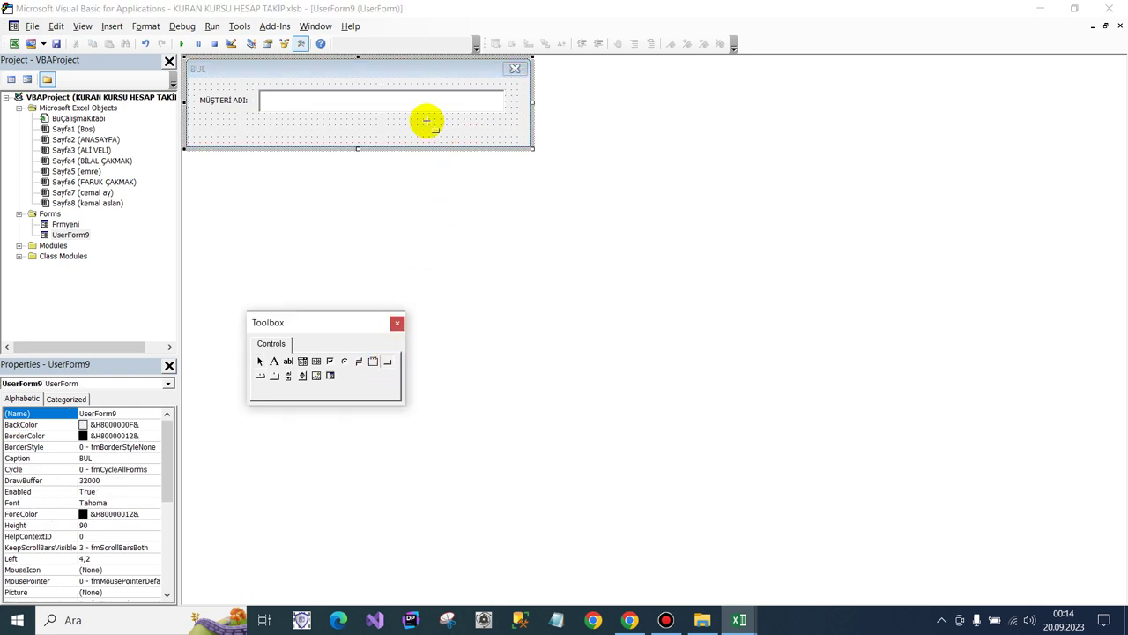
drag(424, 118, 496, 138)
click(492, 127)
text(BUL)
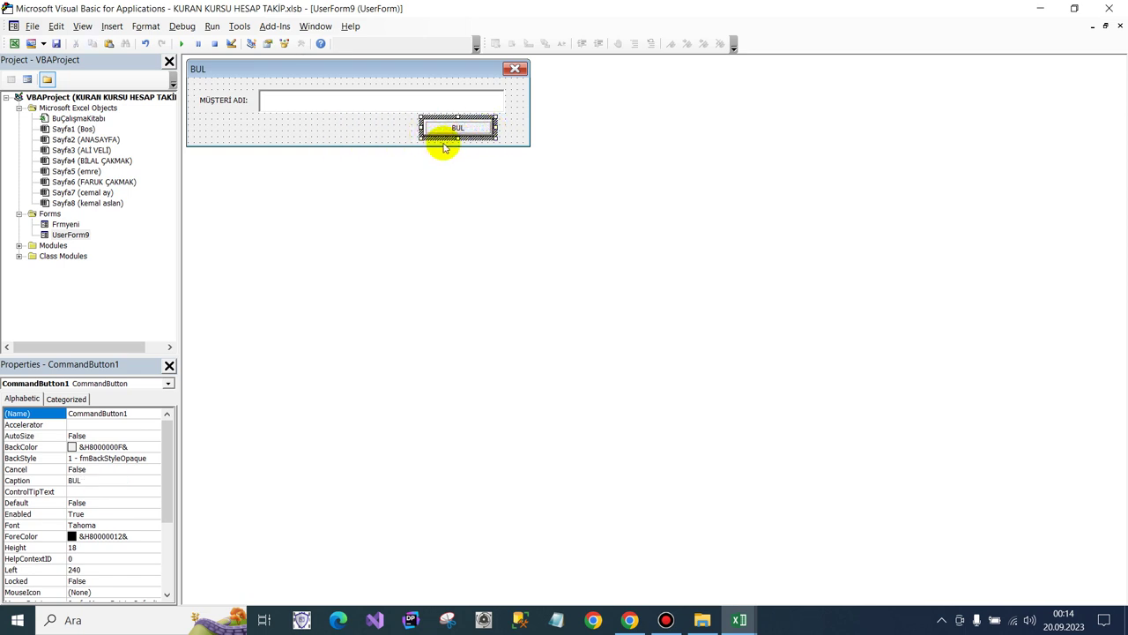
drag(458, 144, 456, 147)
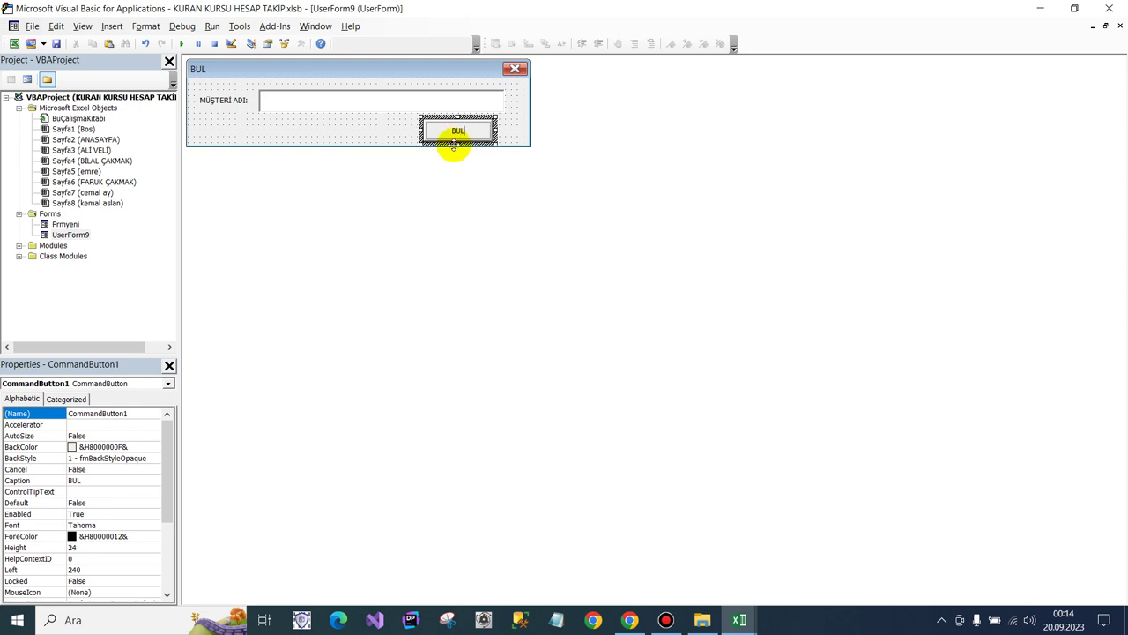
click(379, 137)
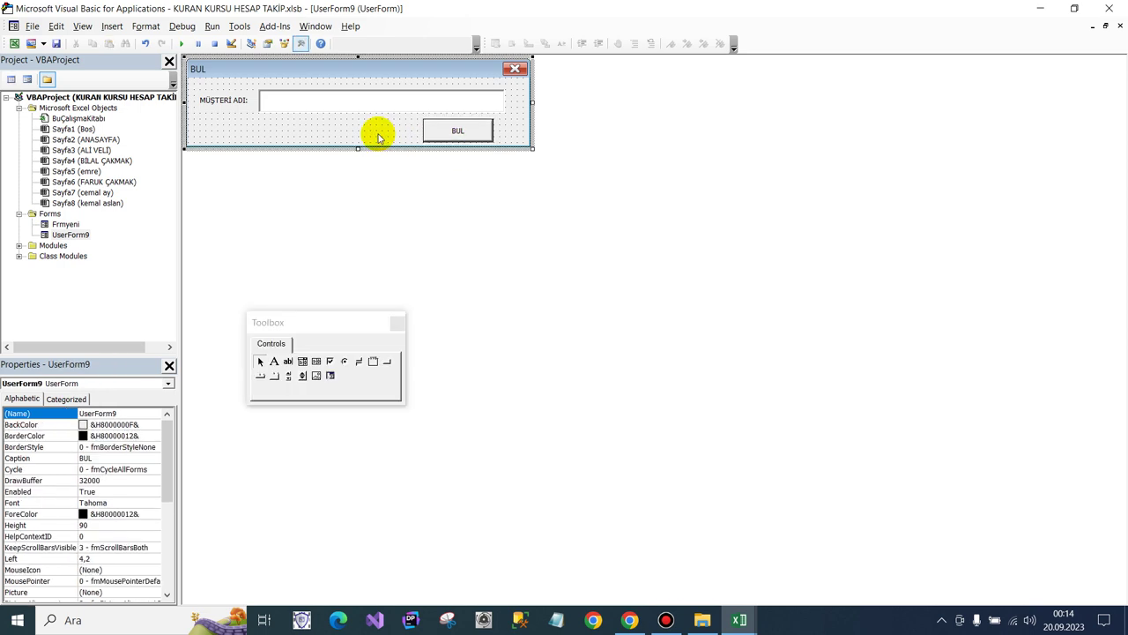
Nudge the BUL button slightly to the right on UserForm9.
click(465, 141)
drag(472, 141, 484, 141)
click(388, 132)
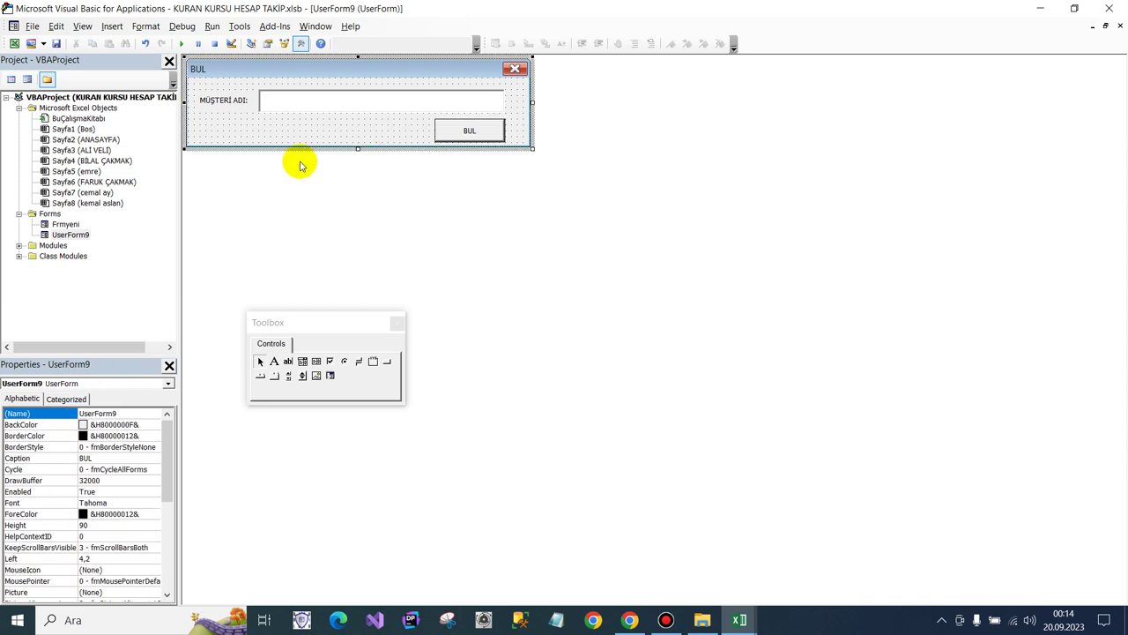
click(82, 237)
double_click(83, 236)
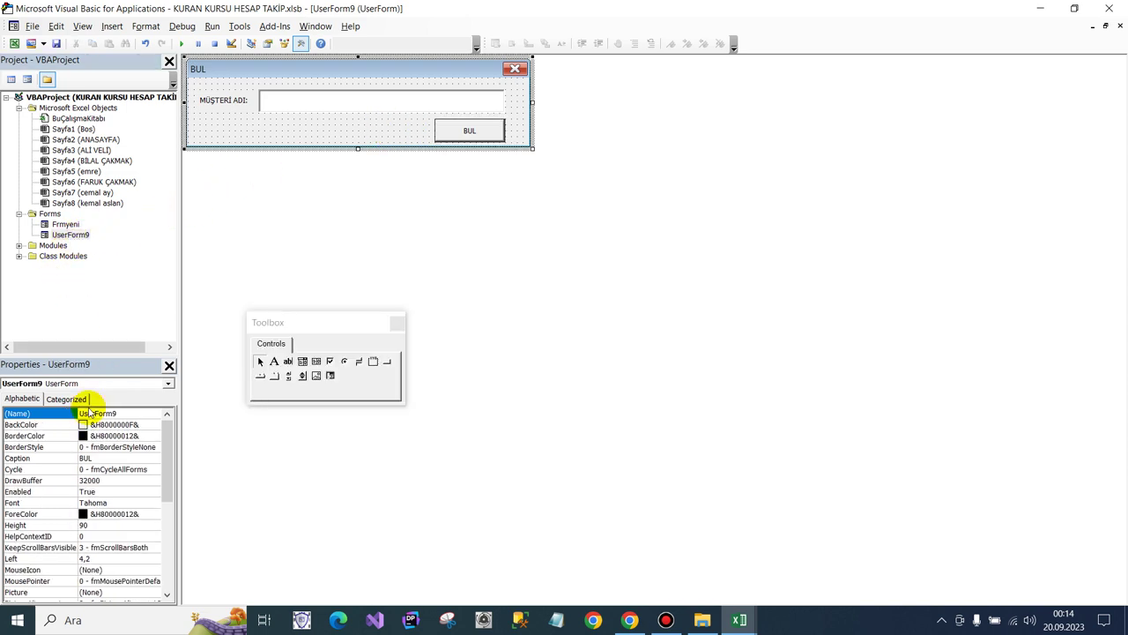
Set the (Name) properties to frmBul for the form, txtAranan for the entry box and btnBul for the button.
click(27, 414)
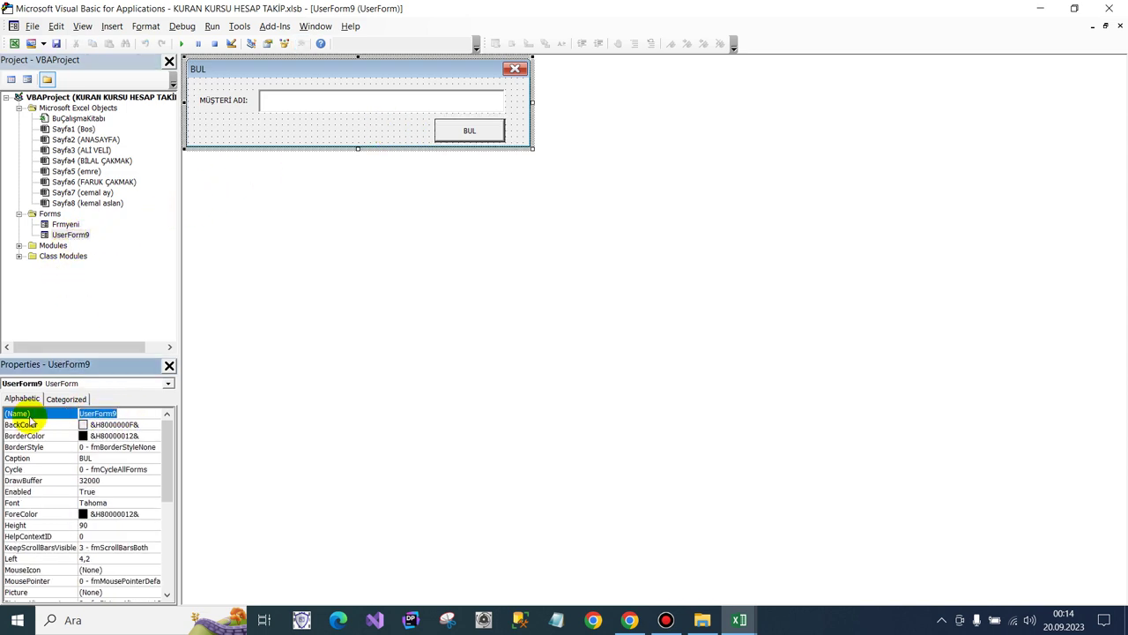
text(frmBul)
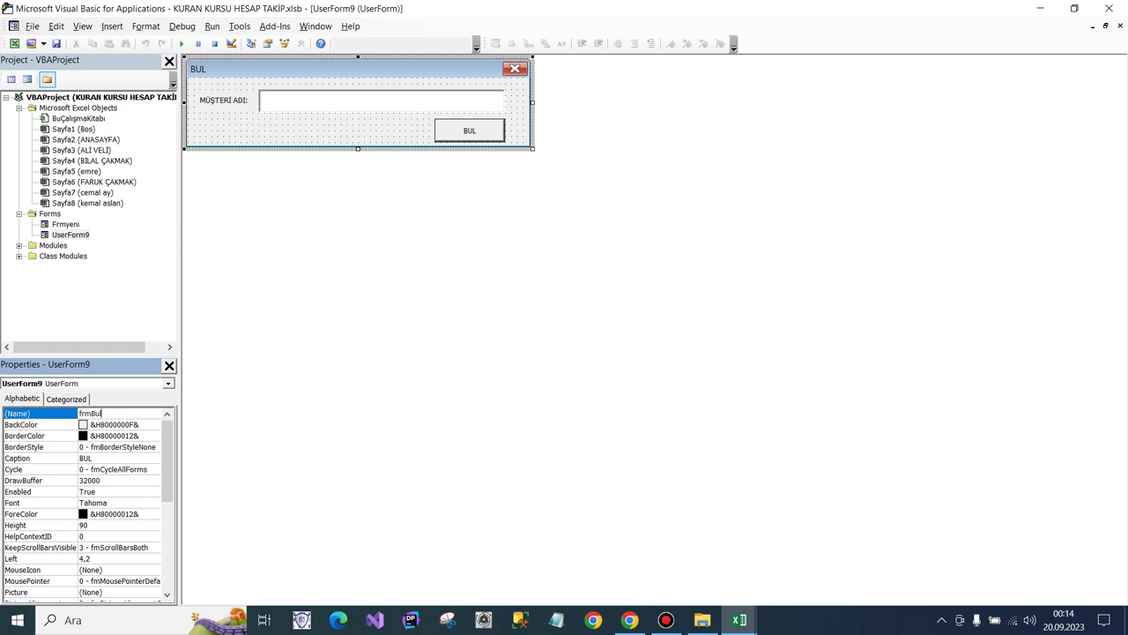
click(28, 417)
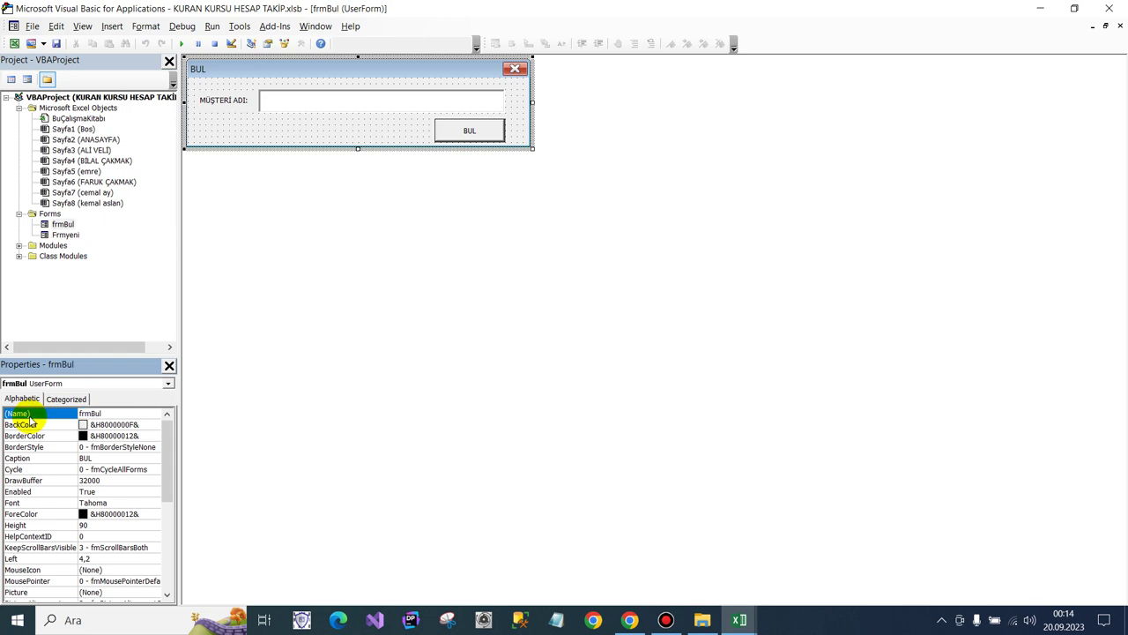
click(277, 126)
click(297, 100)
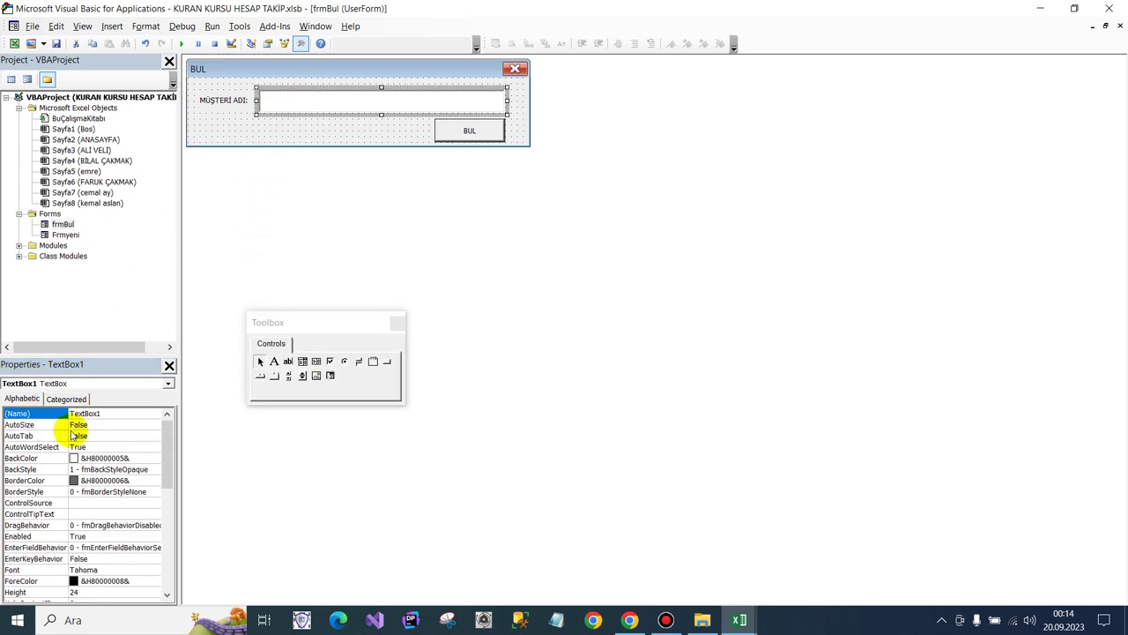
click(58, 416)
text(txtAranan)
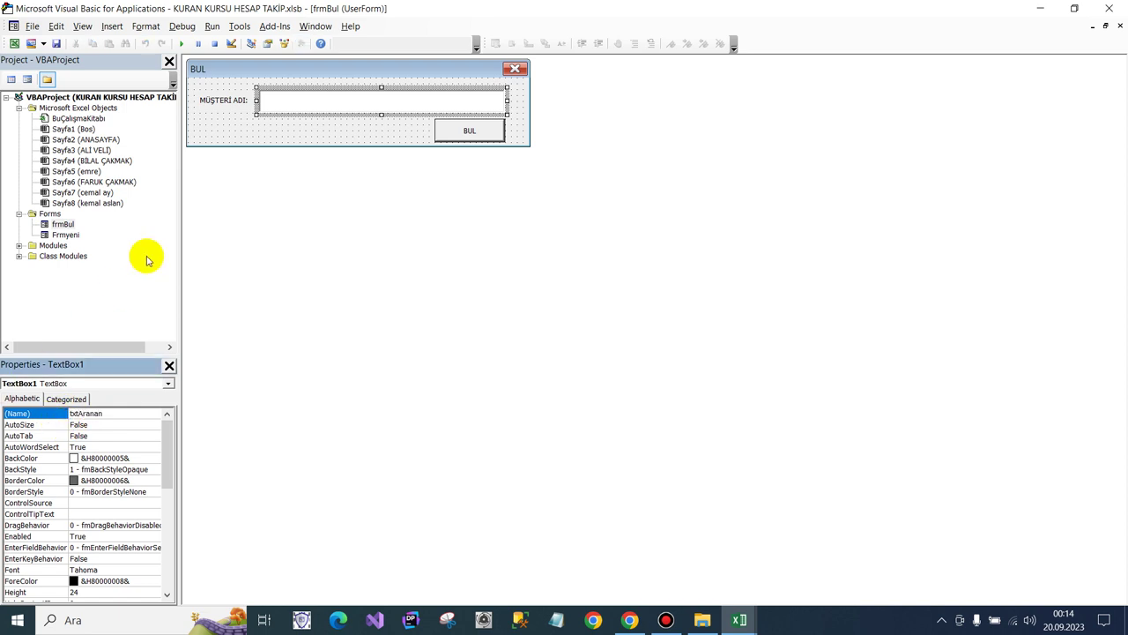
click(465, 130)
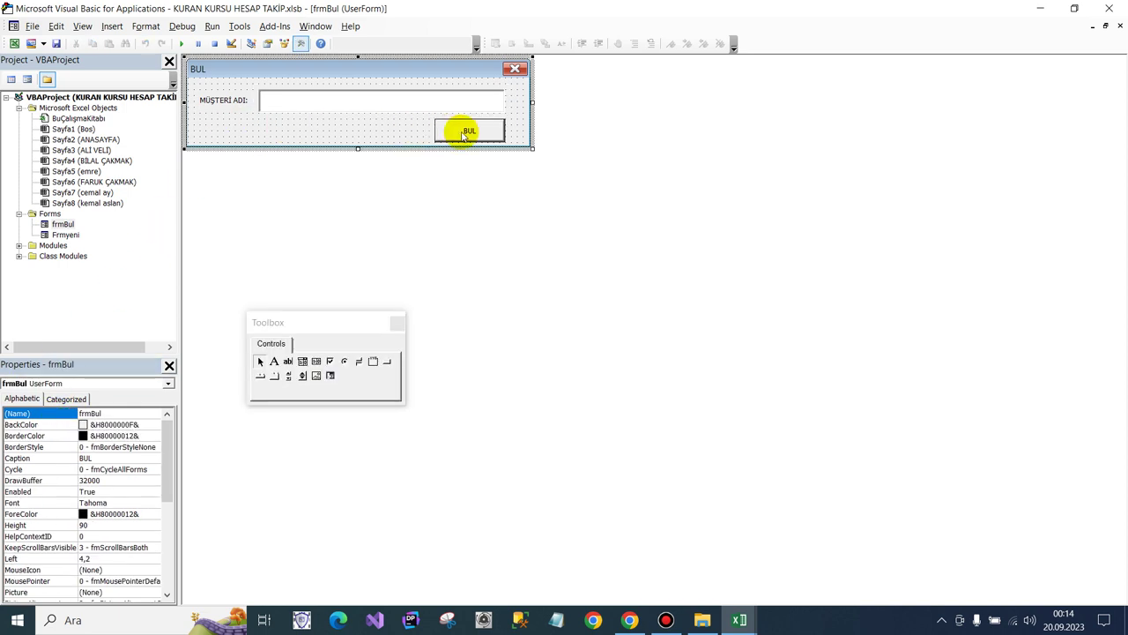
click(57, 412)
text(btnBul)
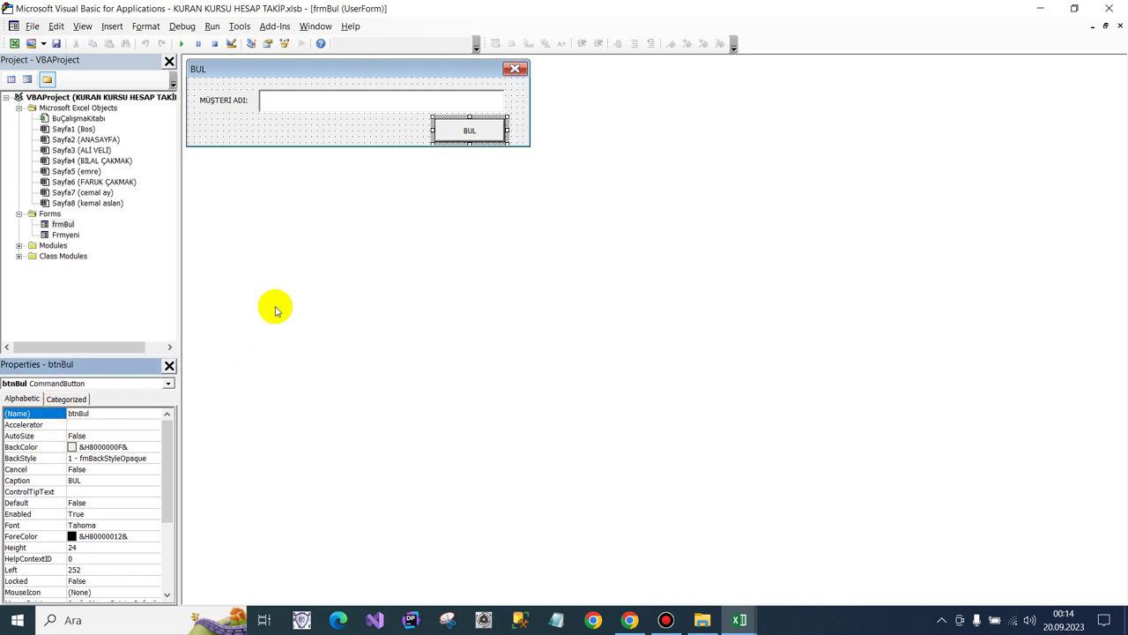
click(226, 164)
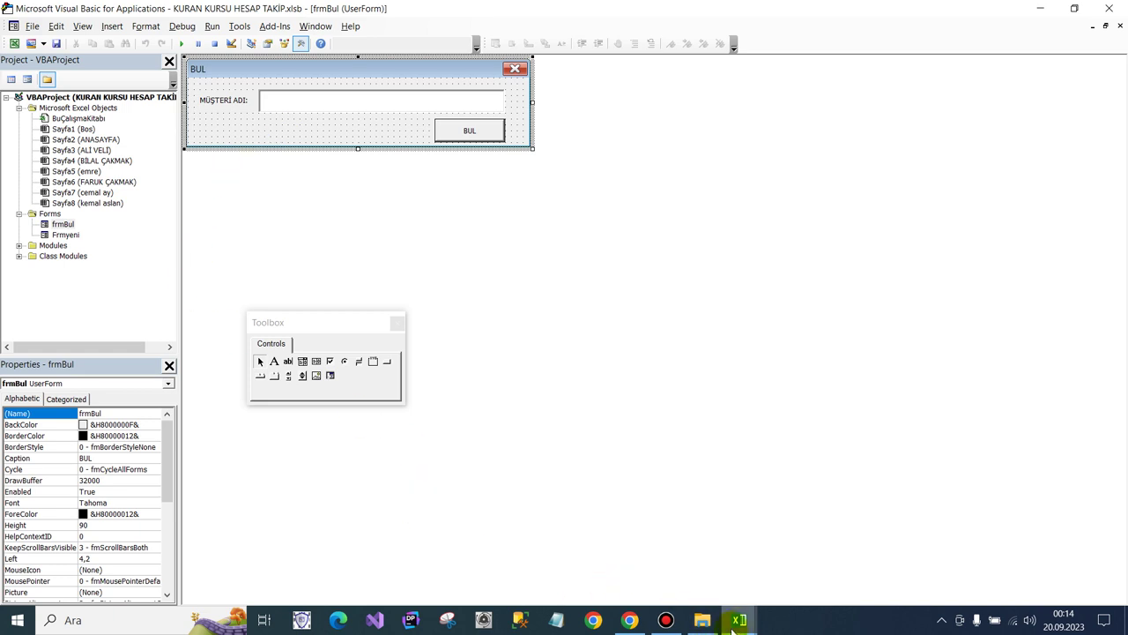
In design mode, draw a new command button on ANASAYFA below MÜŞTERİ EKLE.
mouse_move(738, 620)
click(697, 590)
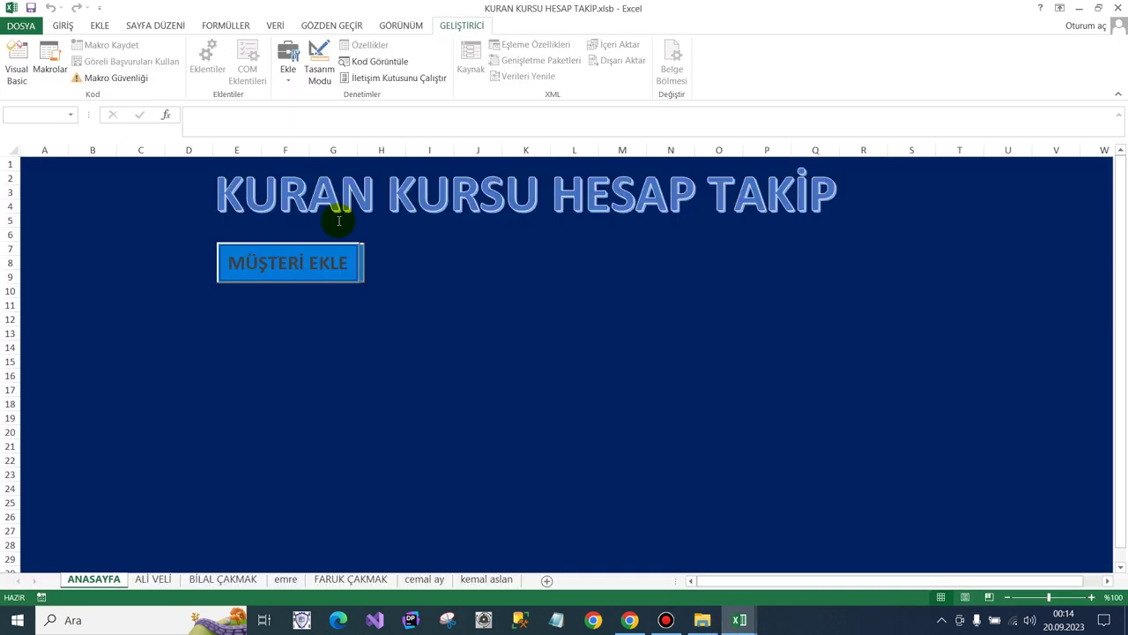
click(317, 77)
click(289, 83)
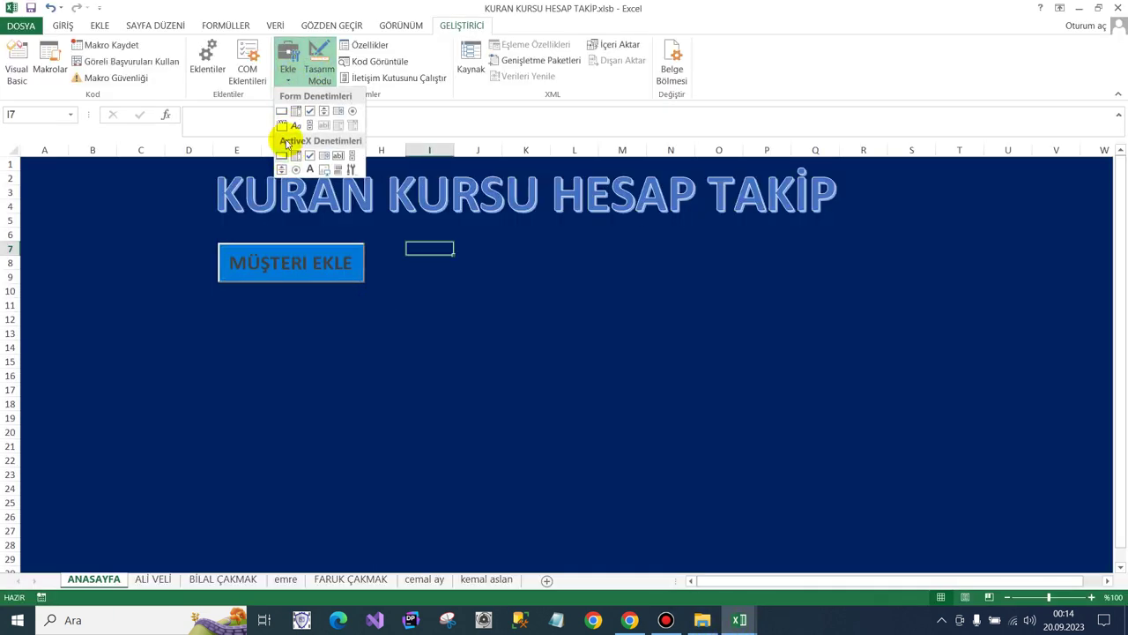
click(280, 156)
drag(217, 290, 370, 325)
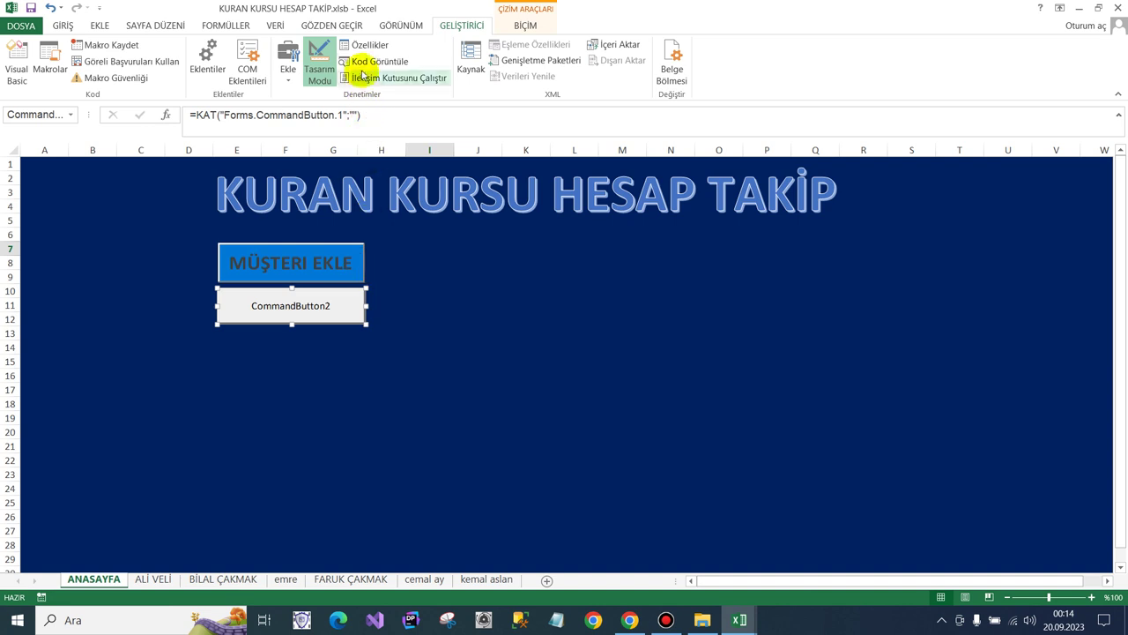
Set CommandButton2's caption to BUL and its font to Kalın (bold).
click(366, 44)
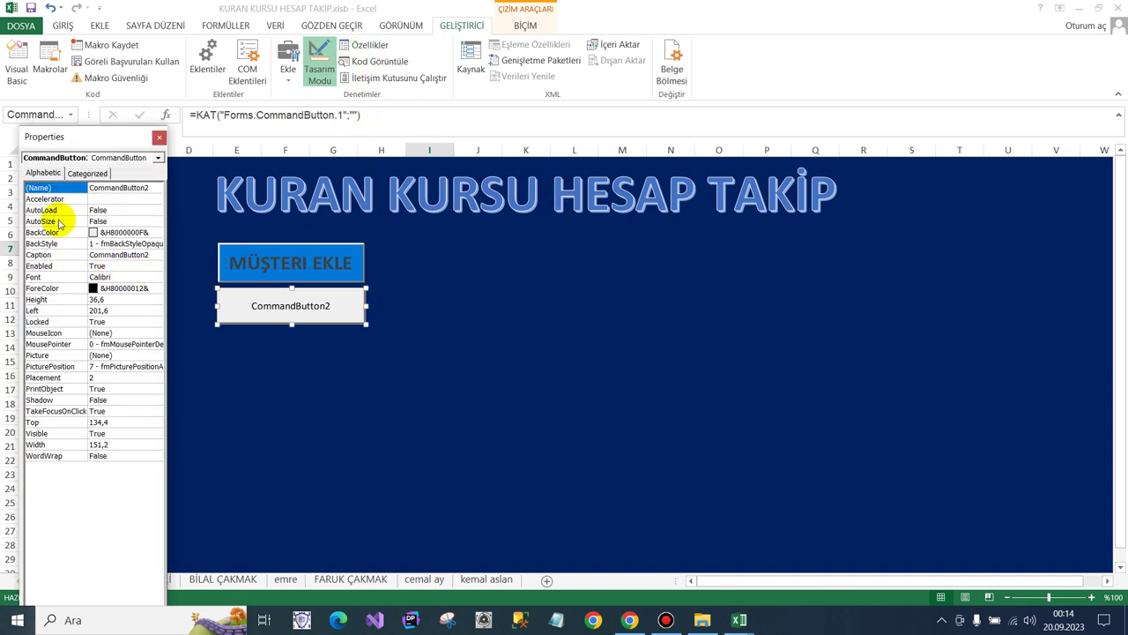
click(61, 256)
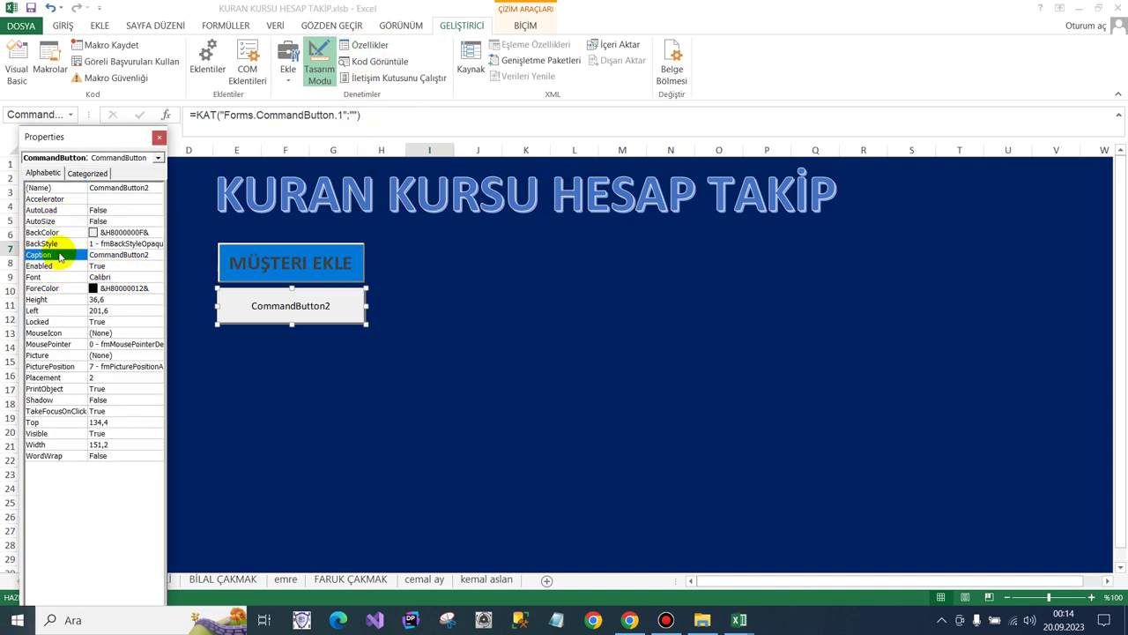
text(bu)
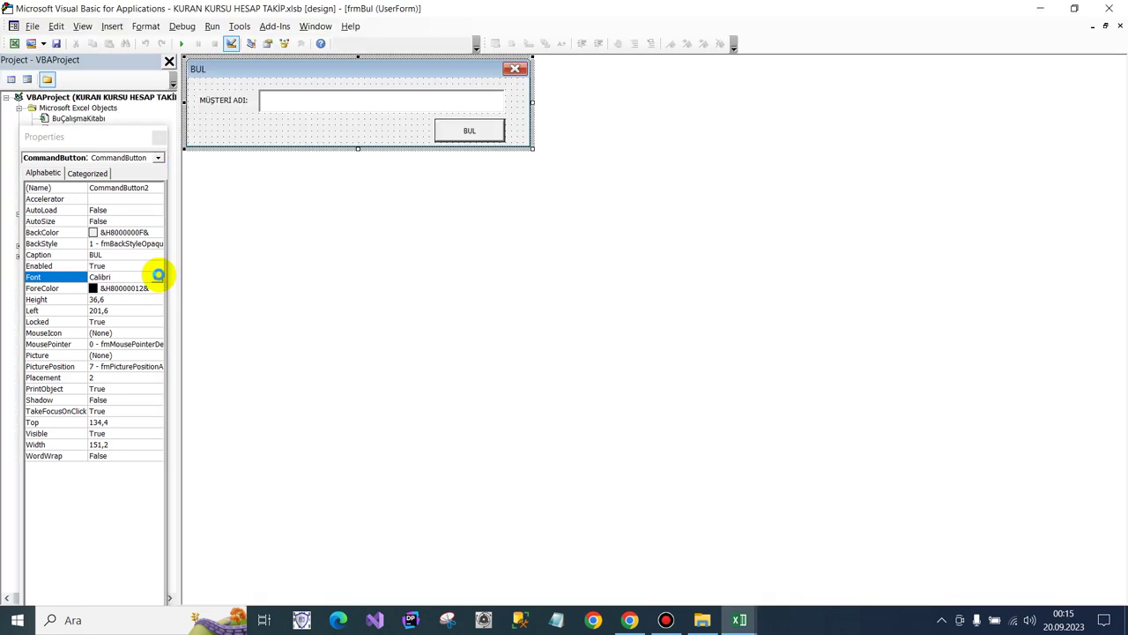
click(156, 277)
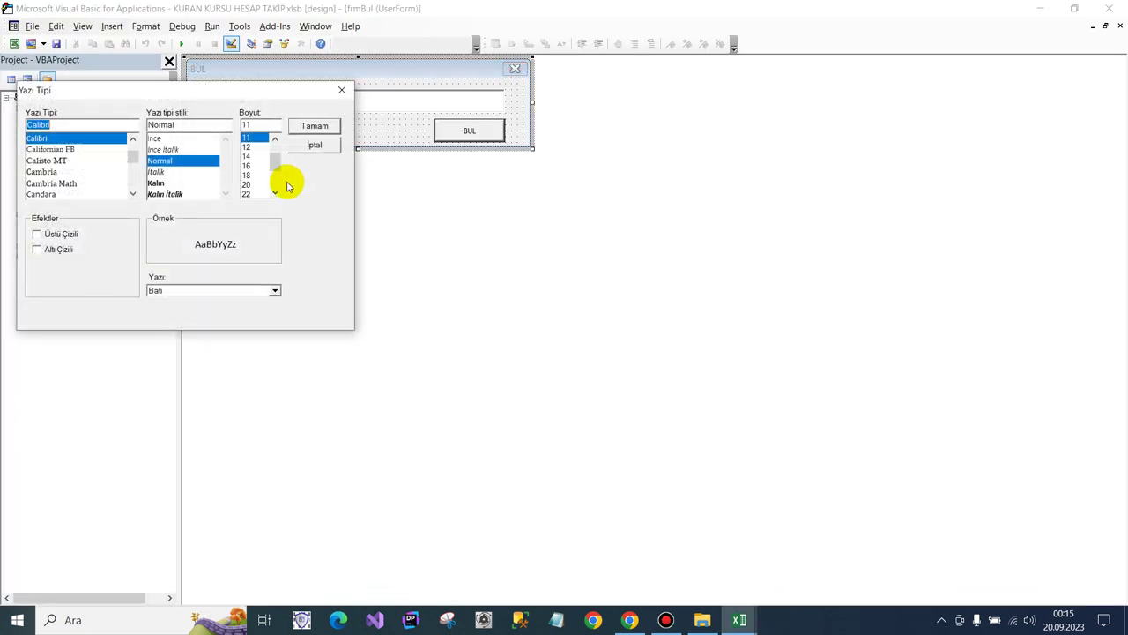
click(156, 182)
click(315, 126)
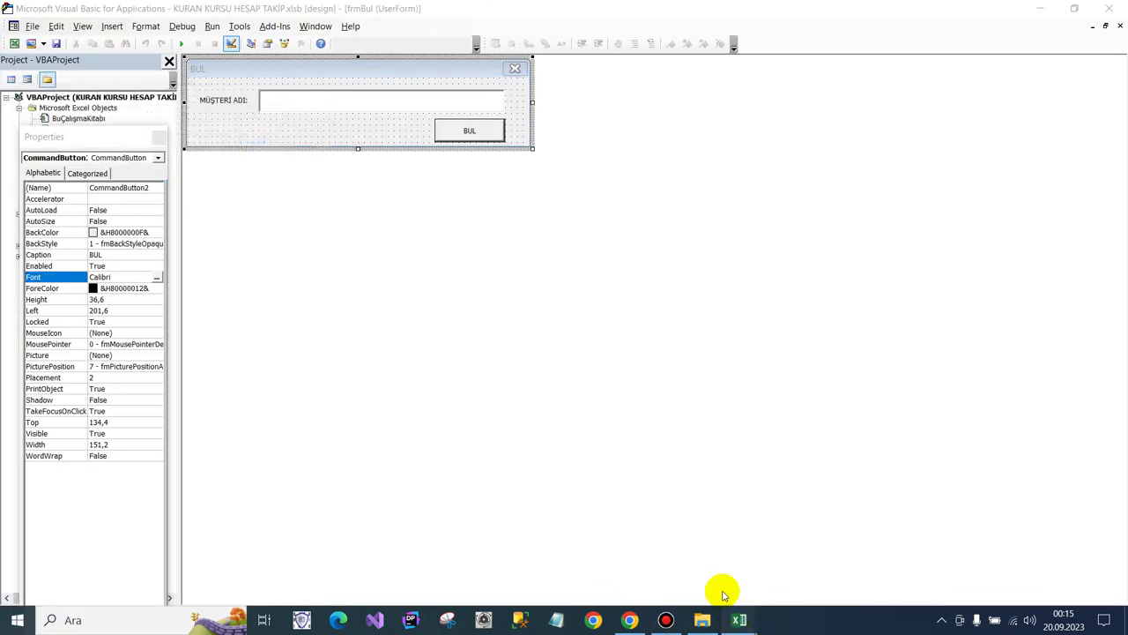
mouse_move(737, 617)
click(586, 515)
Enter frmBul.Show 1 in the BUL button's CommandButton2_Click procedure.
click(282, 343)
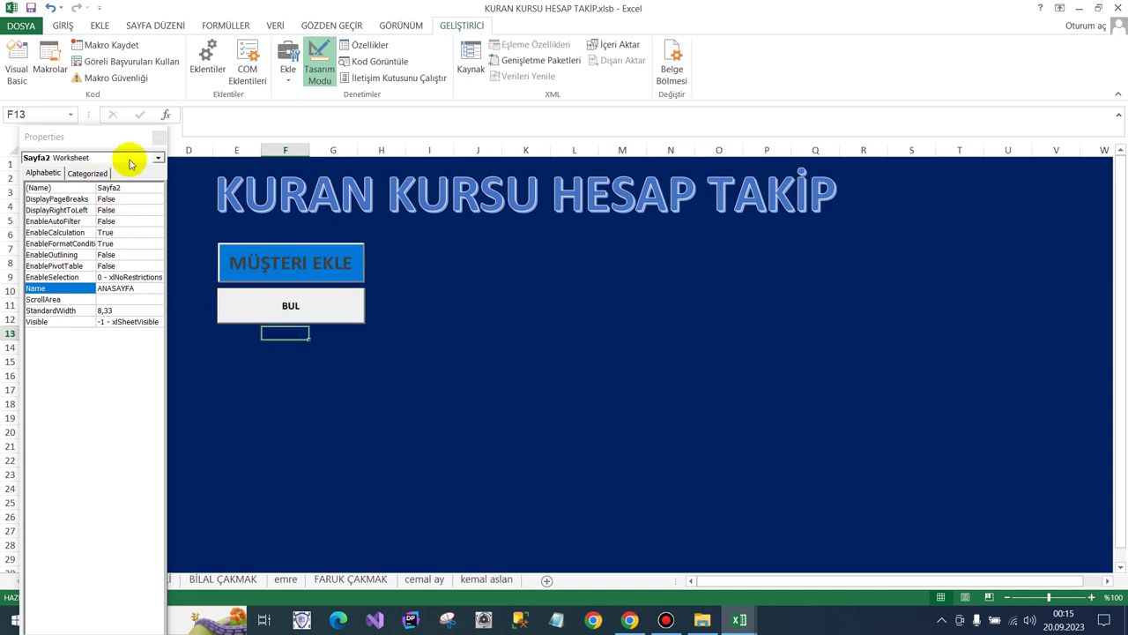
click(159, 137)
double_click(292, 305)
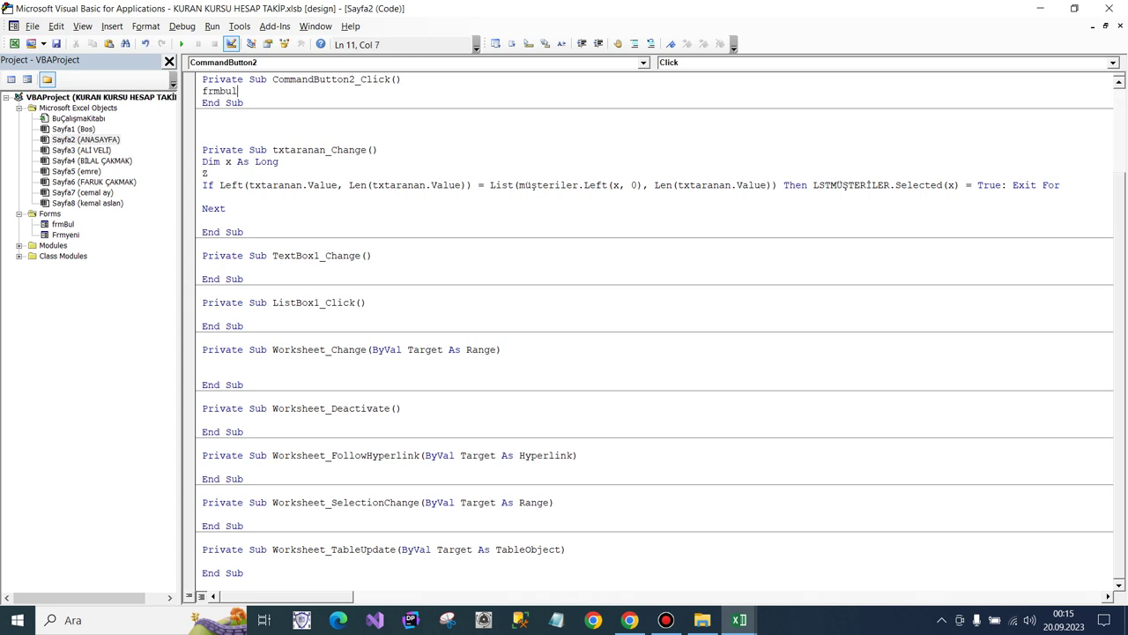
text(.Show 1)
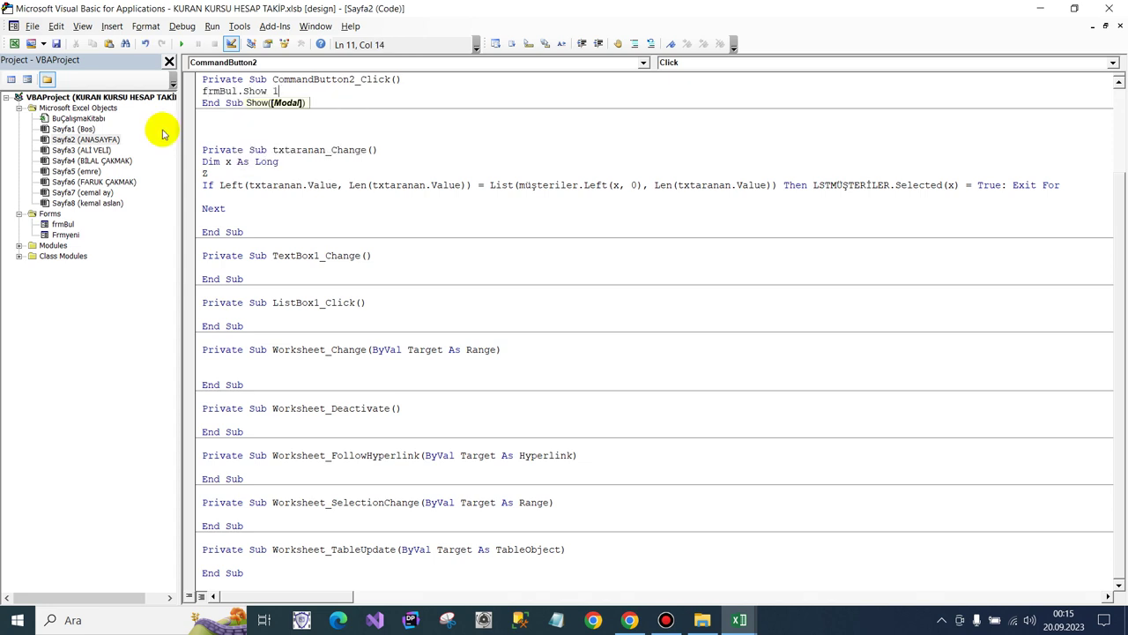
click(405, 152)
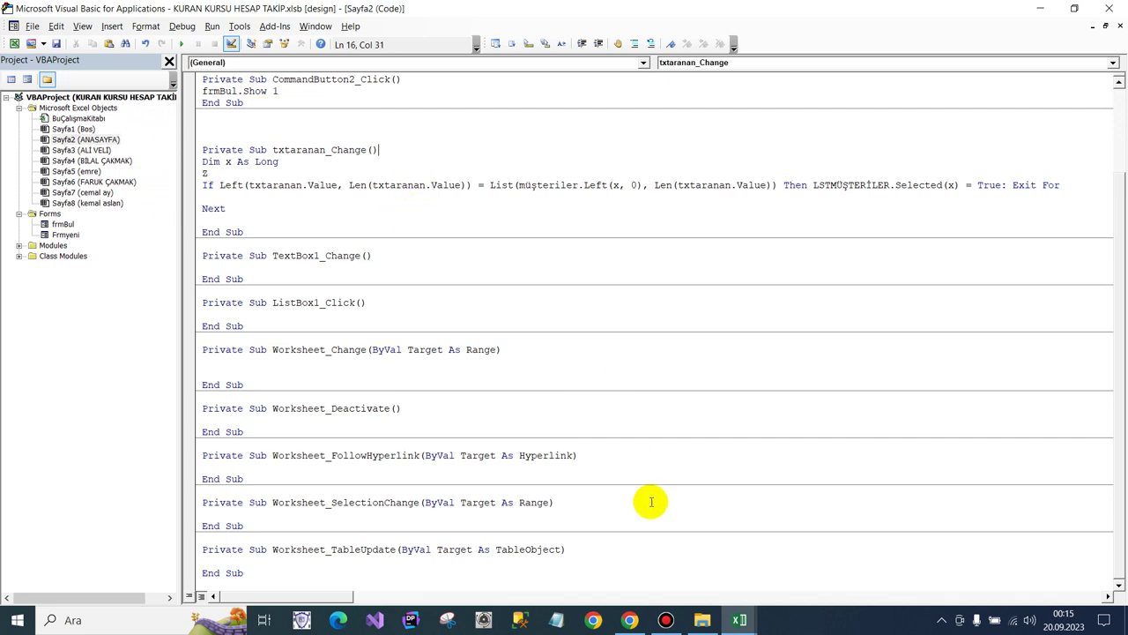
mouse_move(739, 619)
click(655, 573)
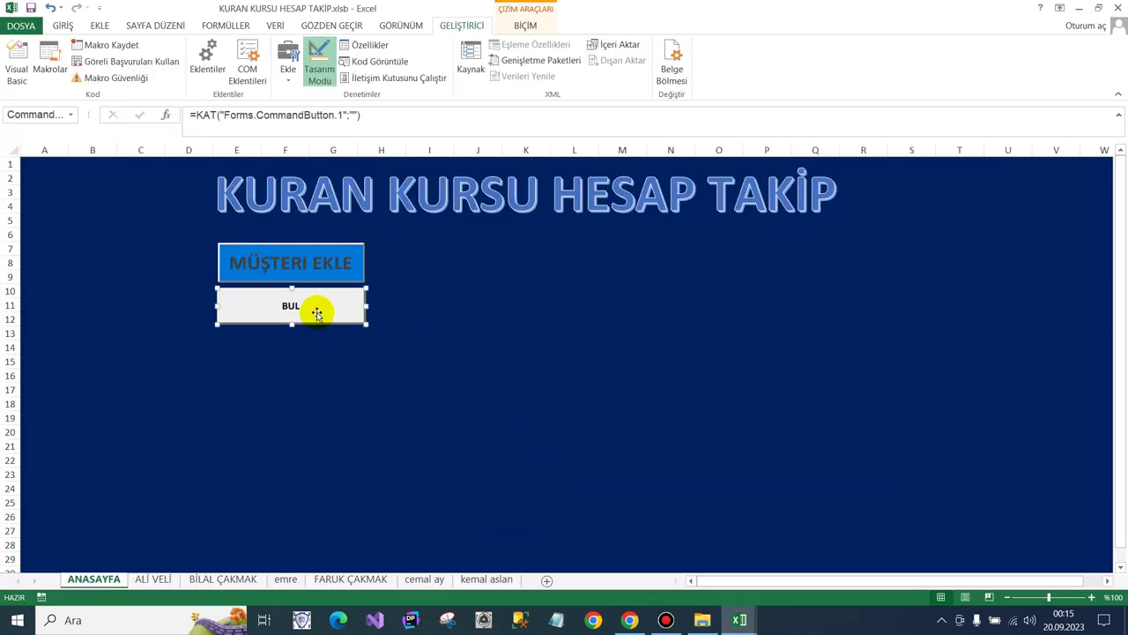
click(324, 60)
click(293, 305)
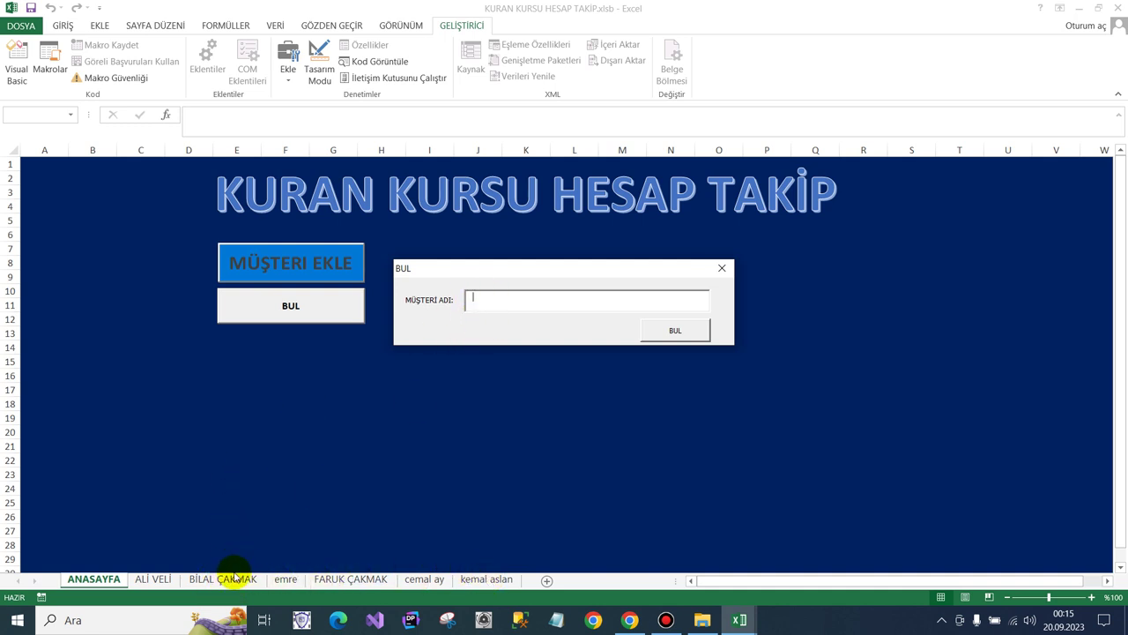
click(720, 269)
click(319, 63)
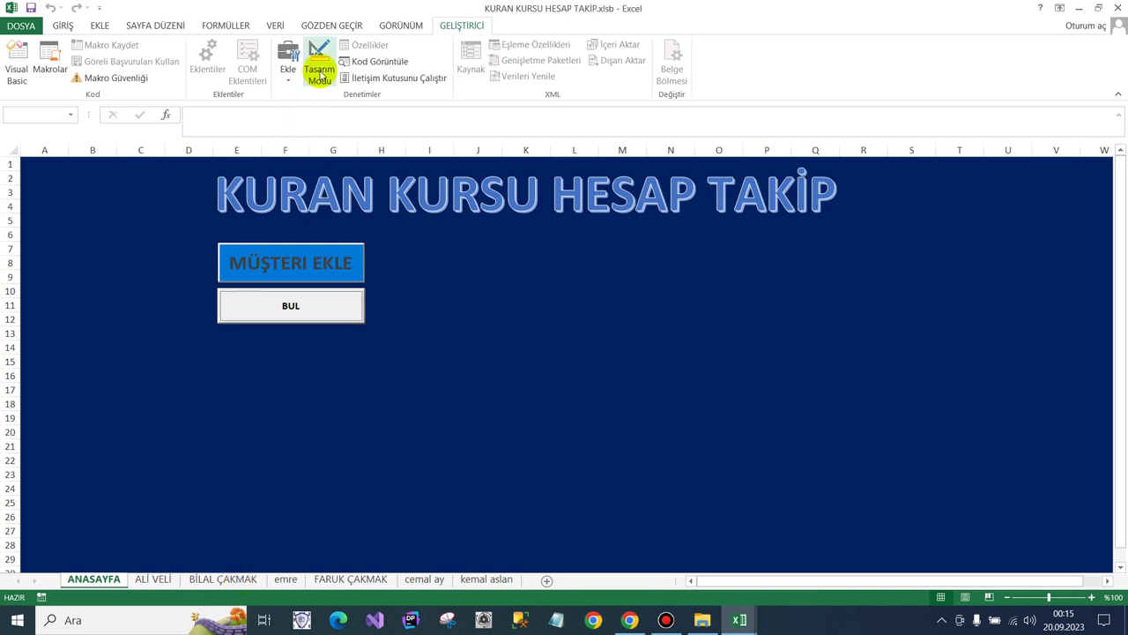
double_click(320, 302)
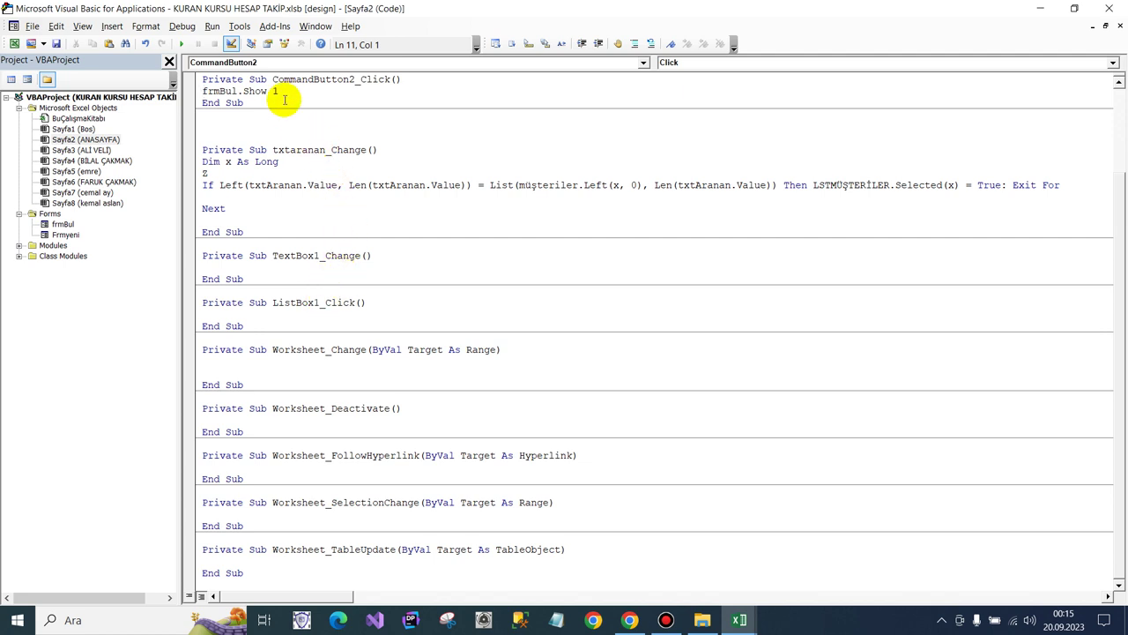
Create frmBul's btnBul_Click procedure and declare Dim x As Integer.
double_click(66, 234)
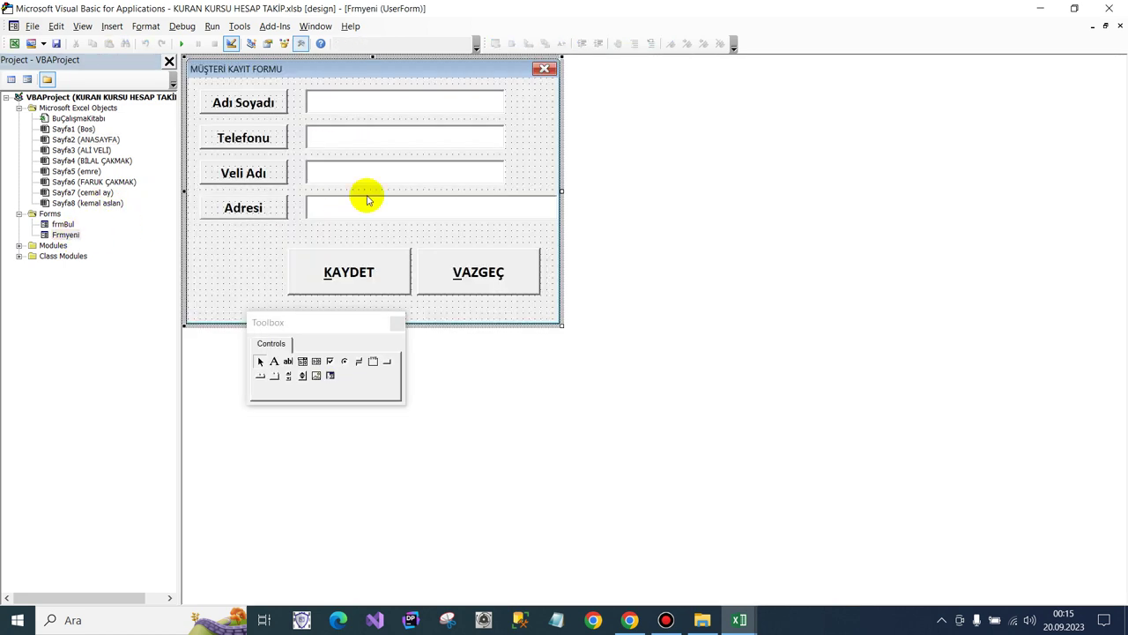
double_click(58, 224)
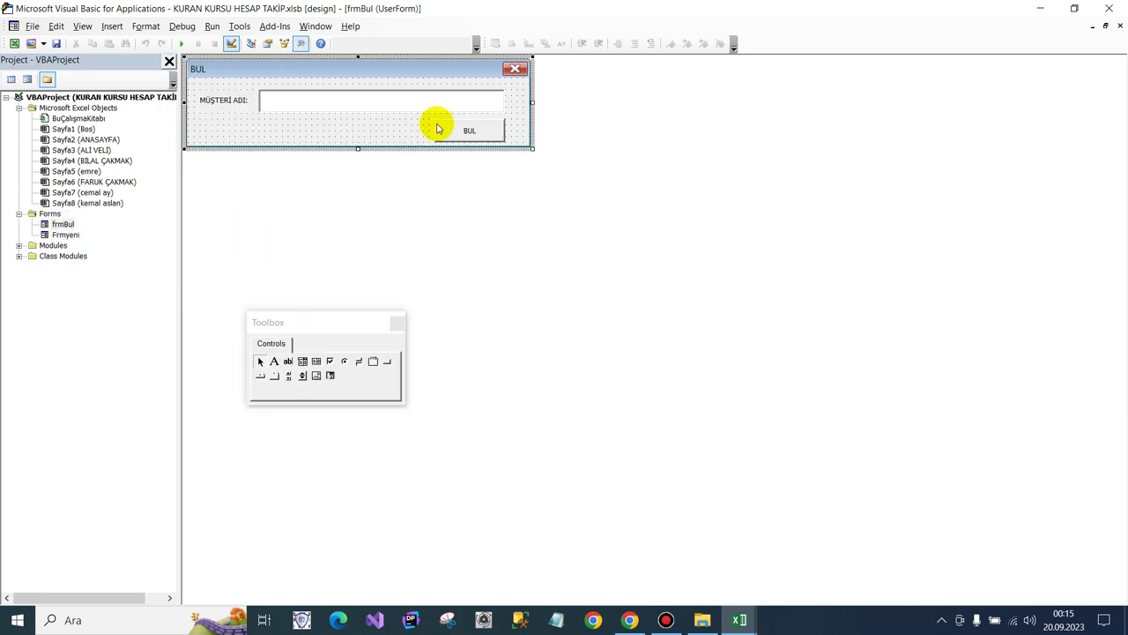
double_click(454, 130)
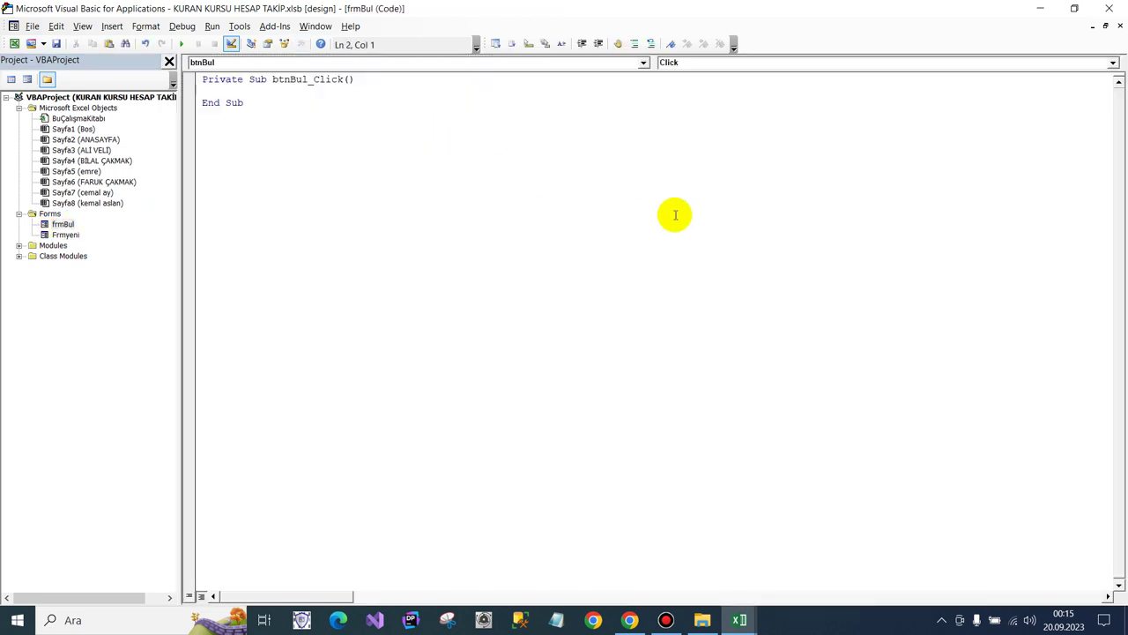
text(fo)
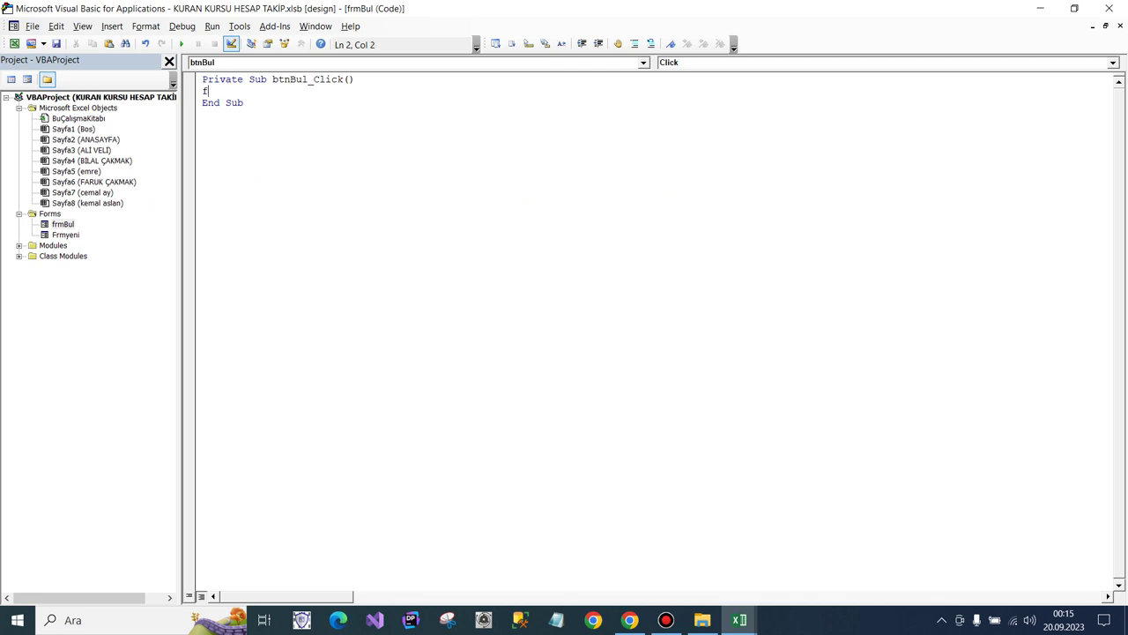
key(BackSpace)
text(dim x as )
text(in)
key(space)
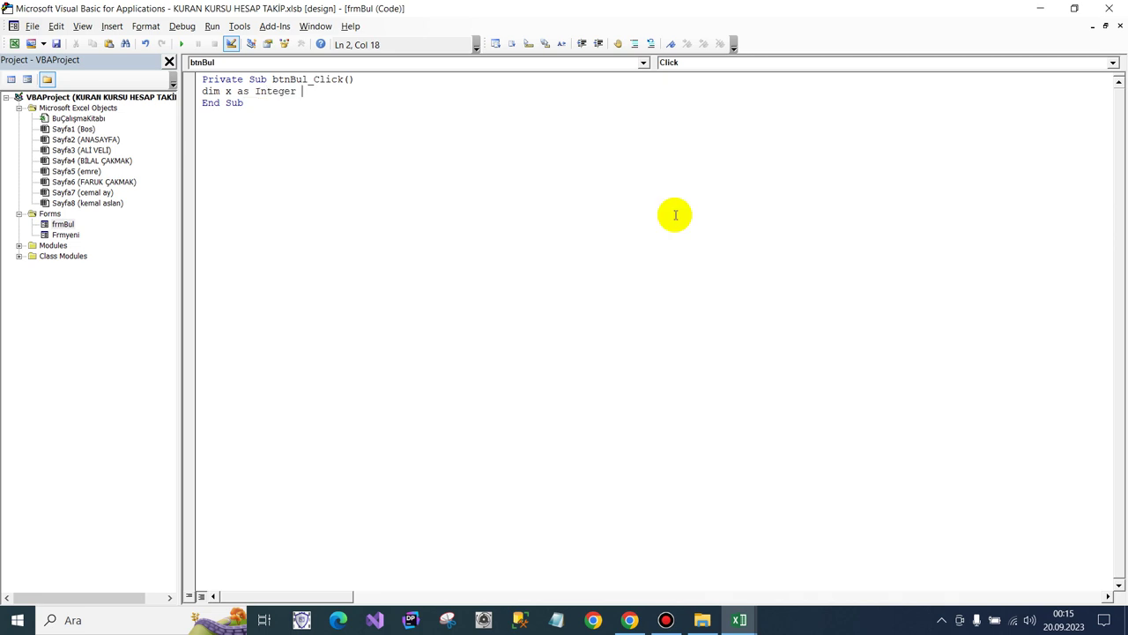
key(Return)
key(Return)
key(Return)
Add a For x = 2 To Sheets.Count … Next loop.
text(for x)
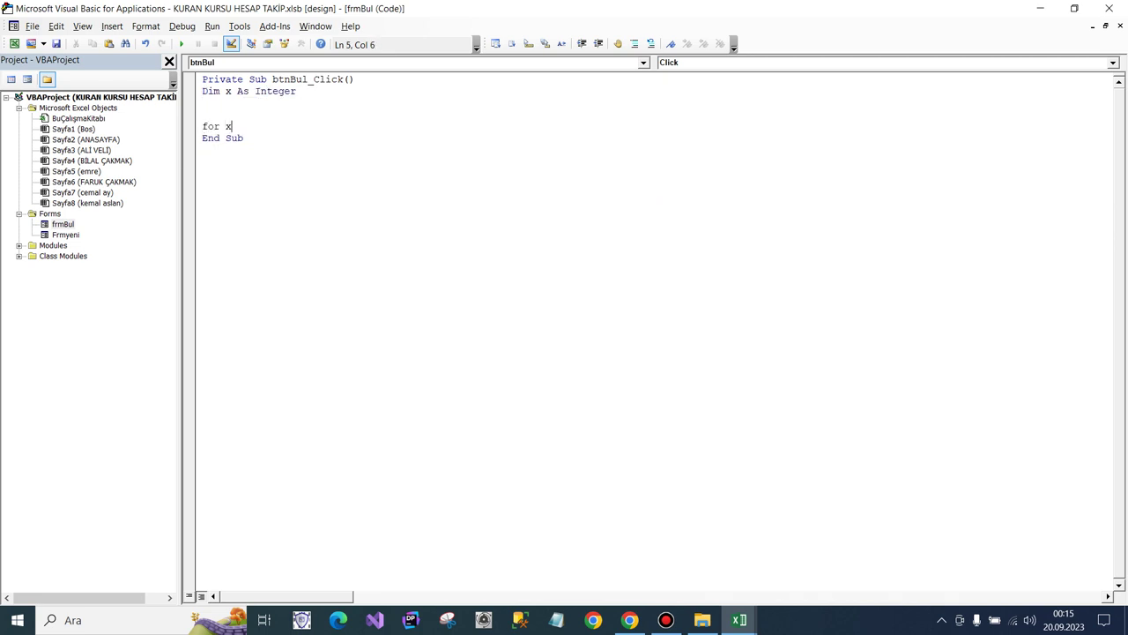
text(=2 )
text(to sh)
text(e)
key(ctrl+space)
text(.)
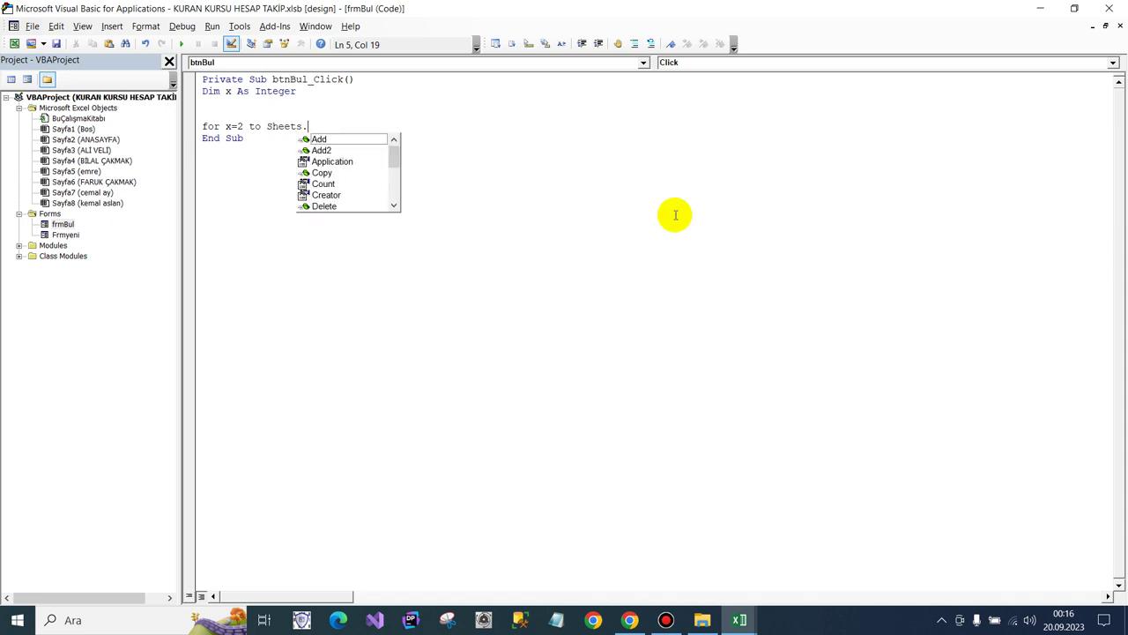
text(con)
key(BackSpace)
text(unt)
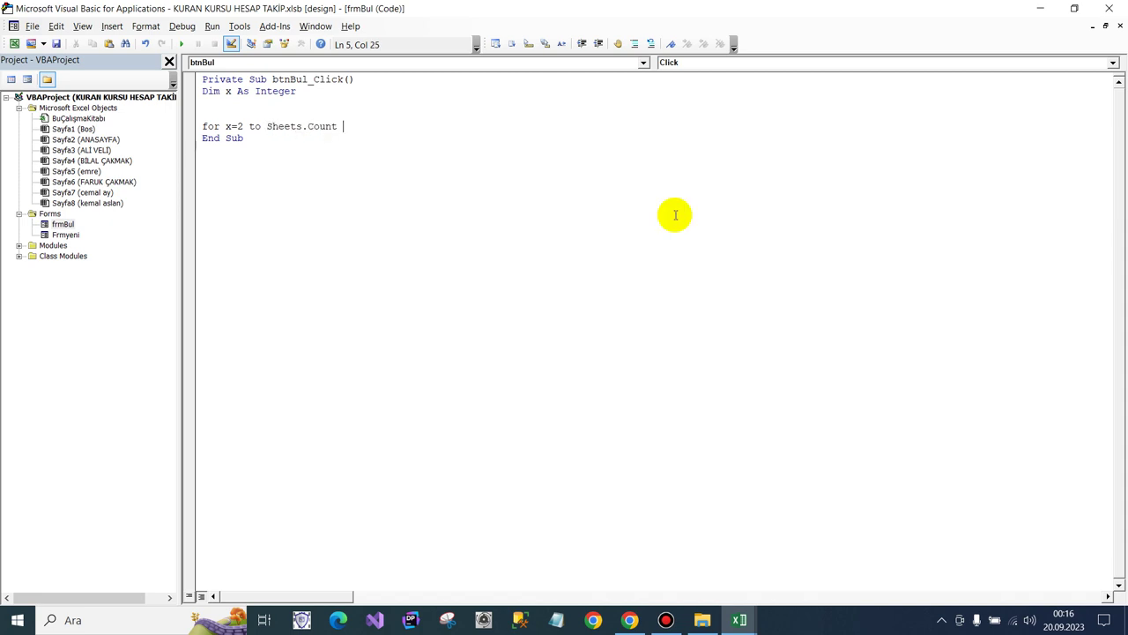
key(Return)
key(Return)
key(Return)
text(next)
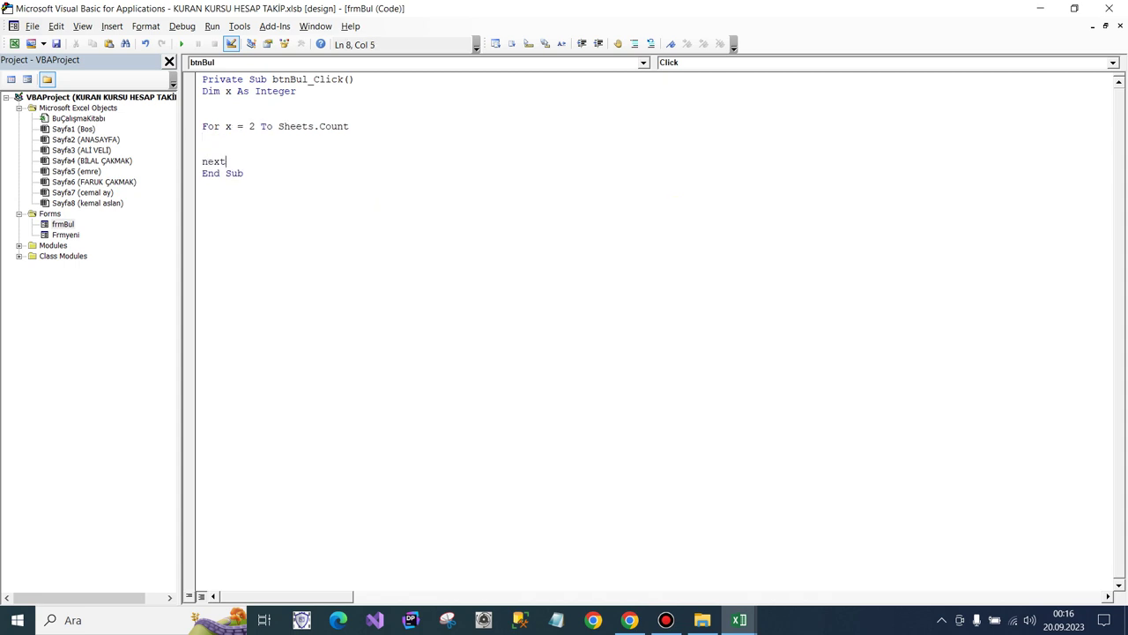
Inside the loop, add If Sheets(x).Name = txtAranan.Text Then.
click(203, 139)
text(i)
text(f)
text( she)
key(ctrl+space)
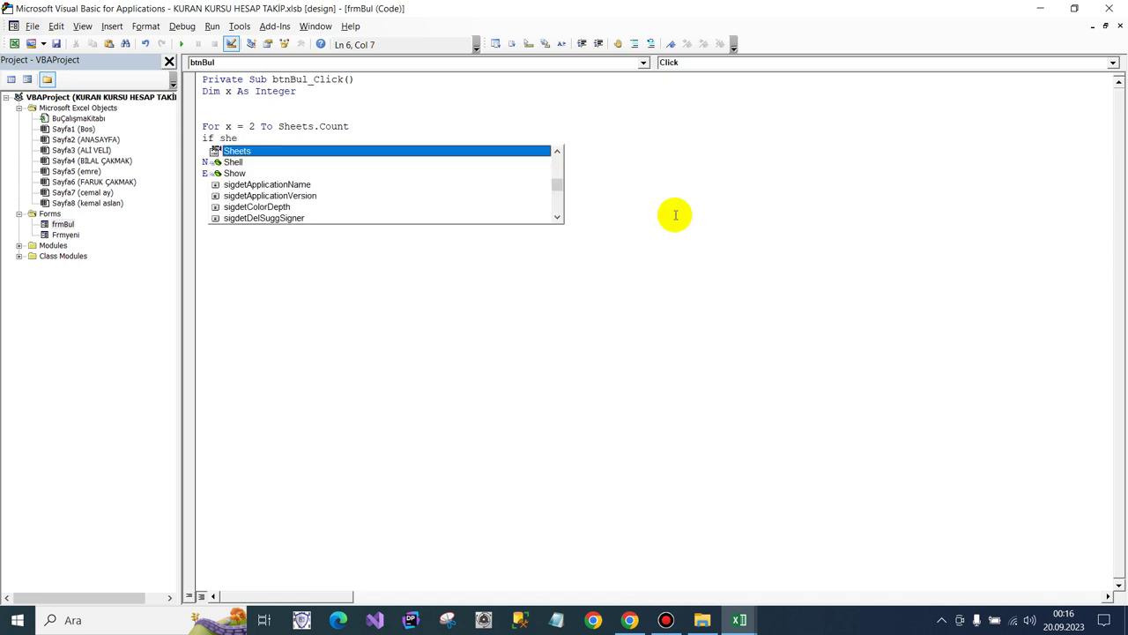
text(.na)
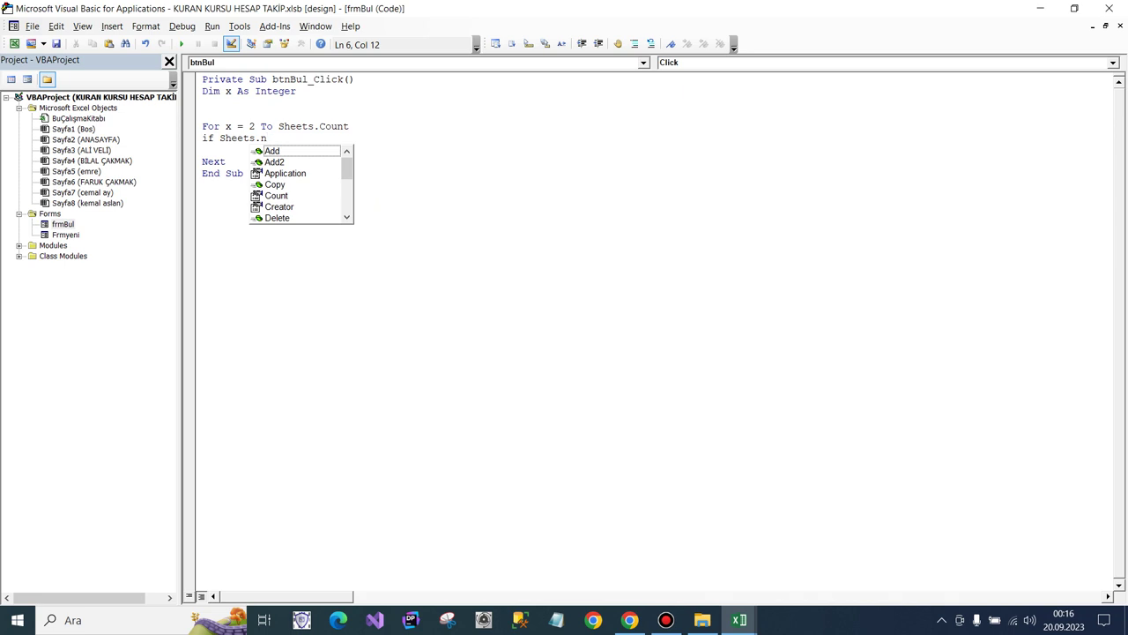
key(BackSpace)
key(BackSpace)
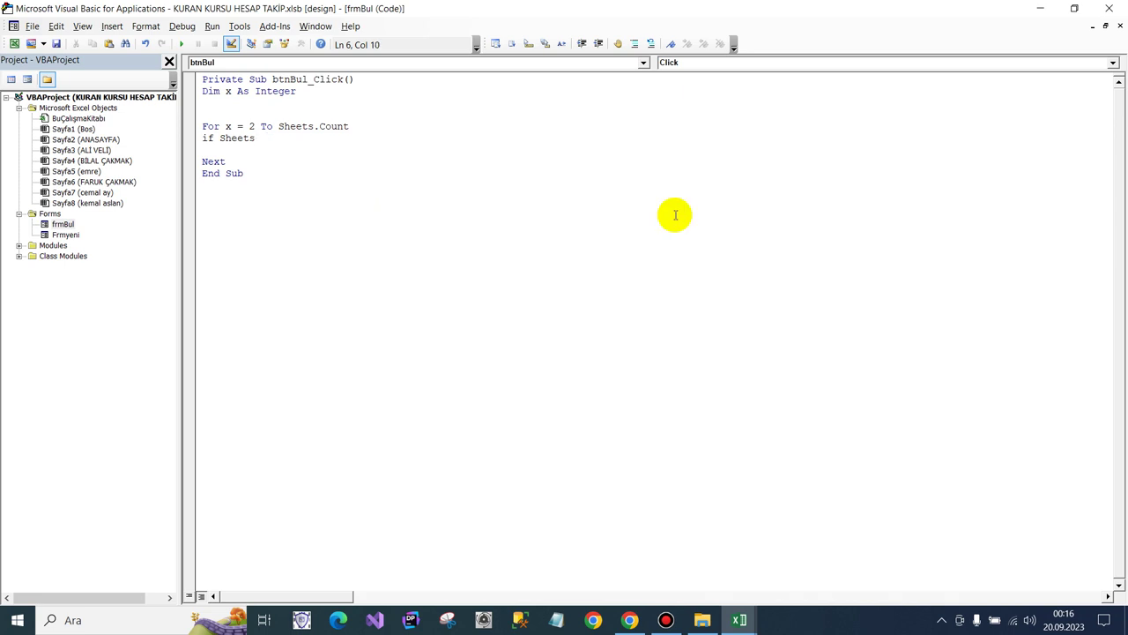
text((x)
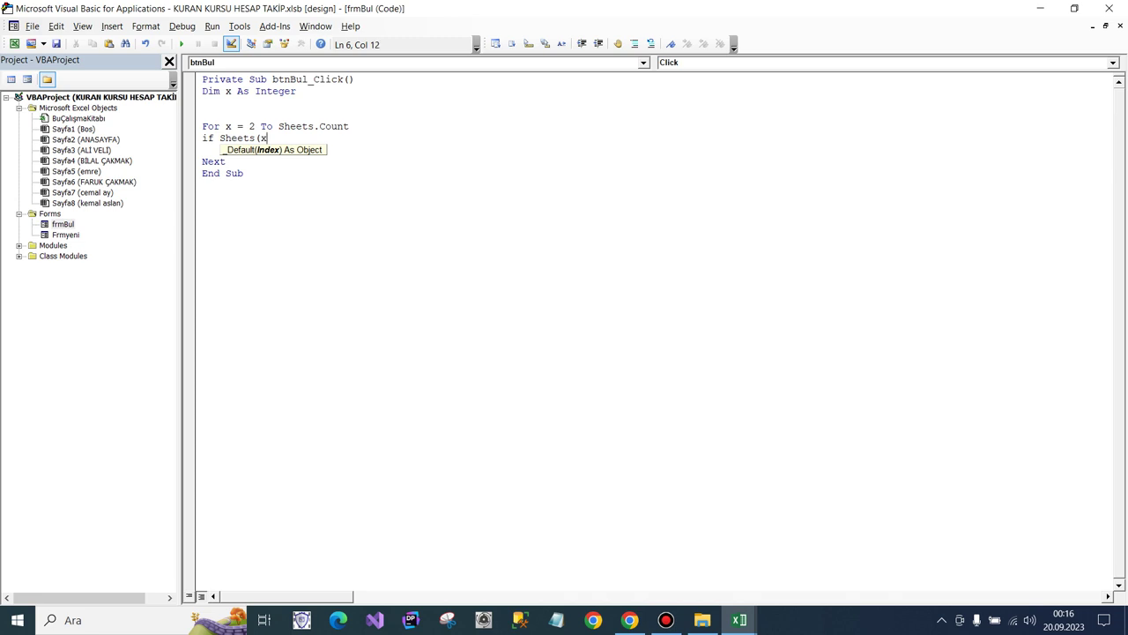
text().nam)
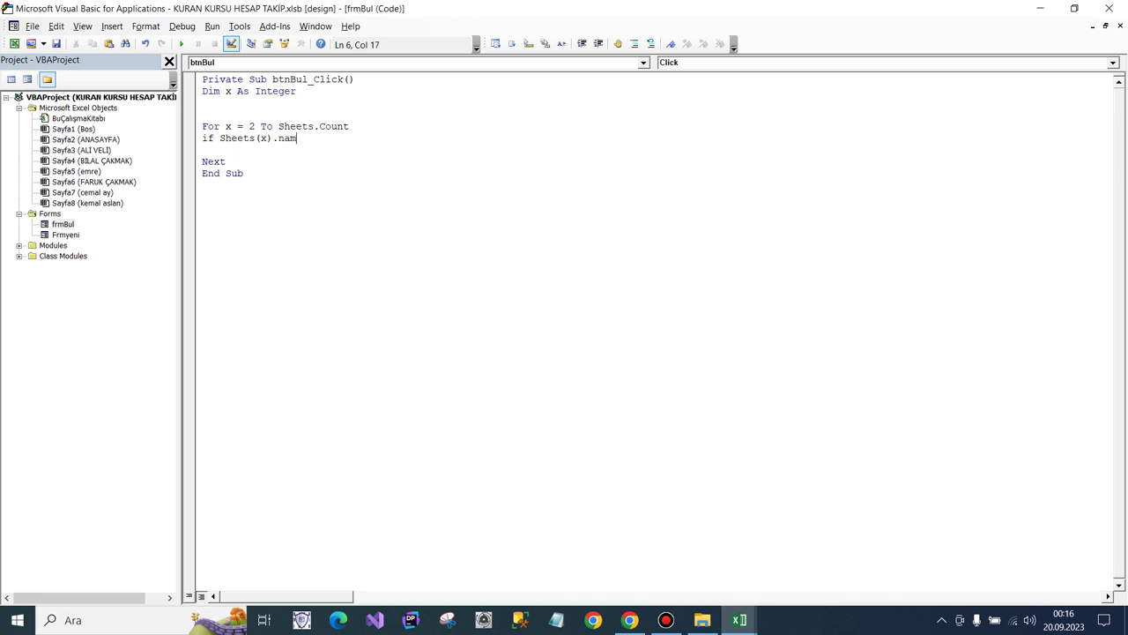
text(e=txt)
text(Aranan.Text )
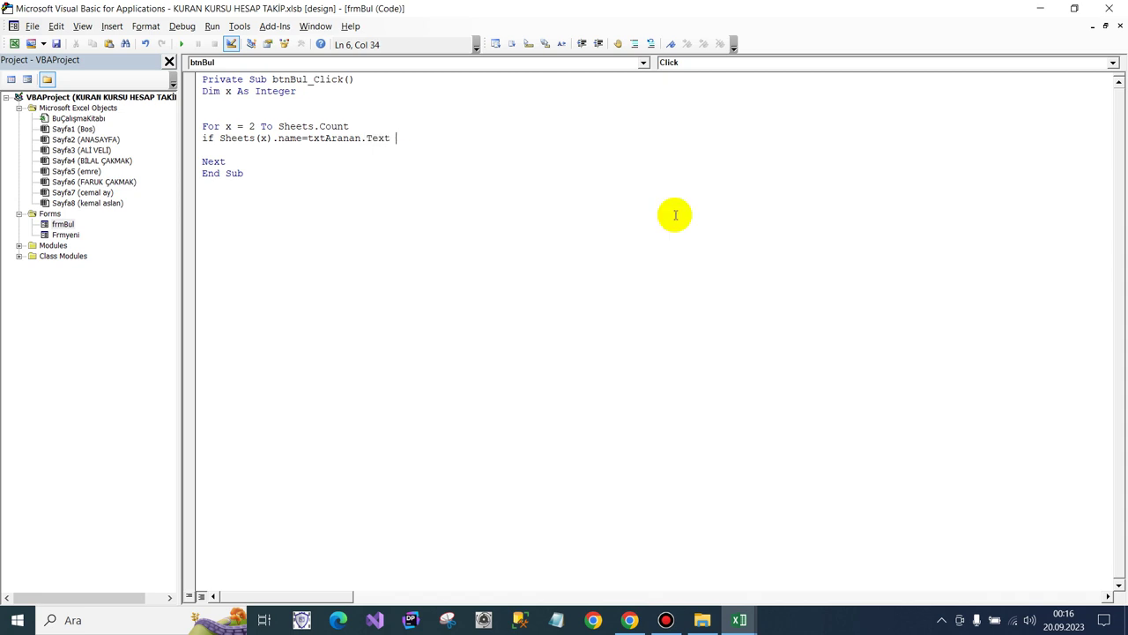
text(then)
key(Return)
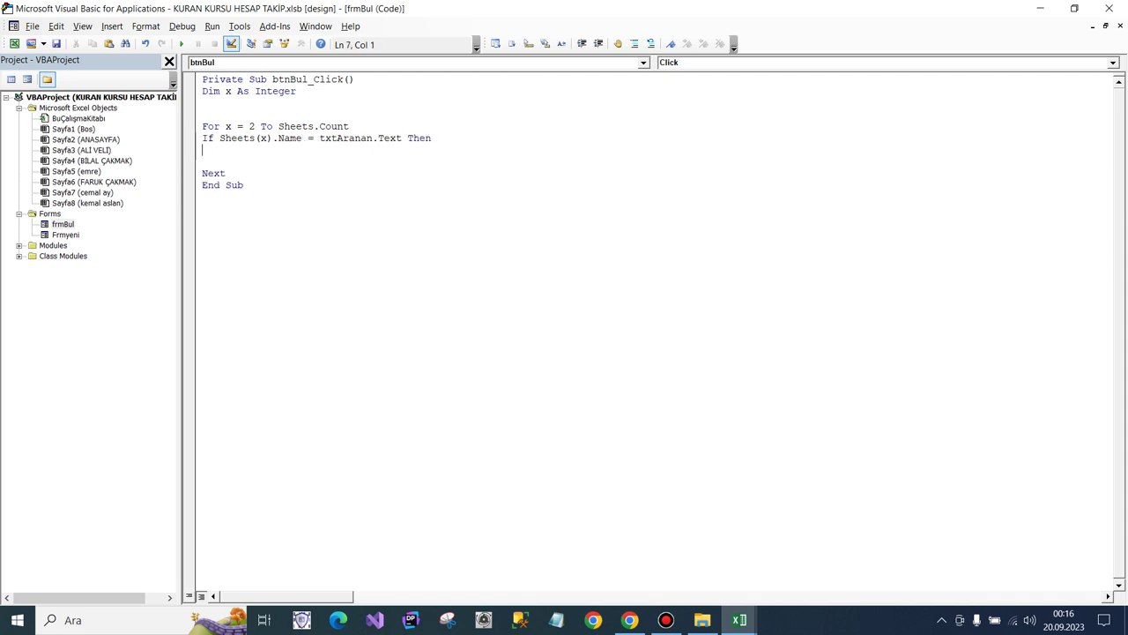
Add Sheets(x).Select, Exit For and End If, removing the blank line before Next.
text(s)
text(he)
key(ctrl+space)
text(()
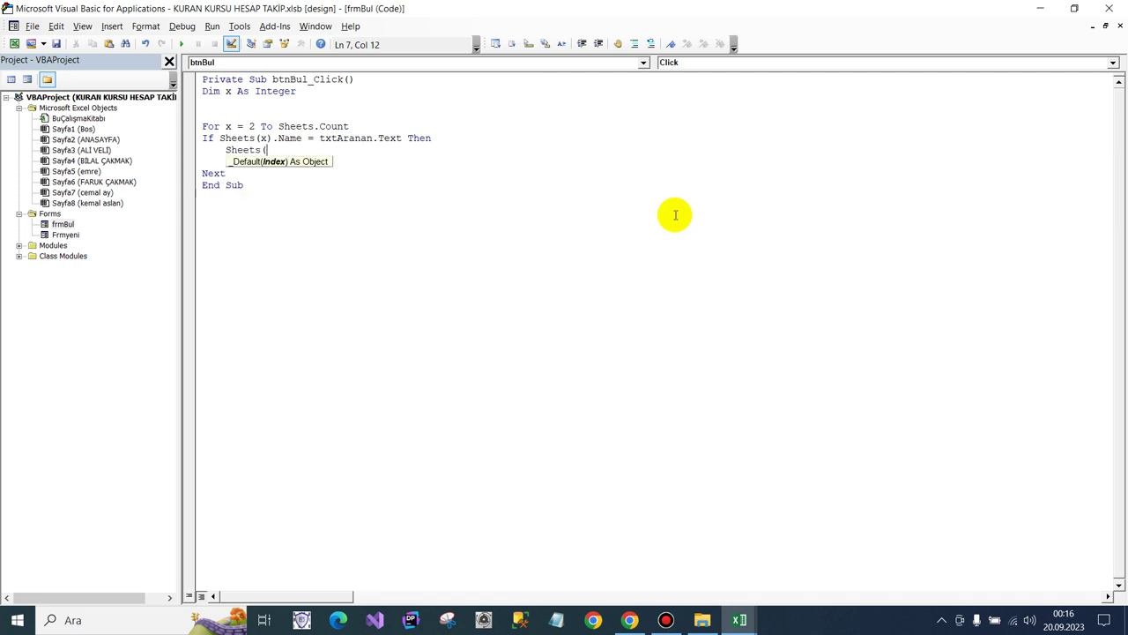
text(x).)
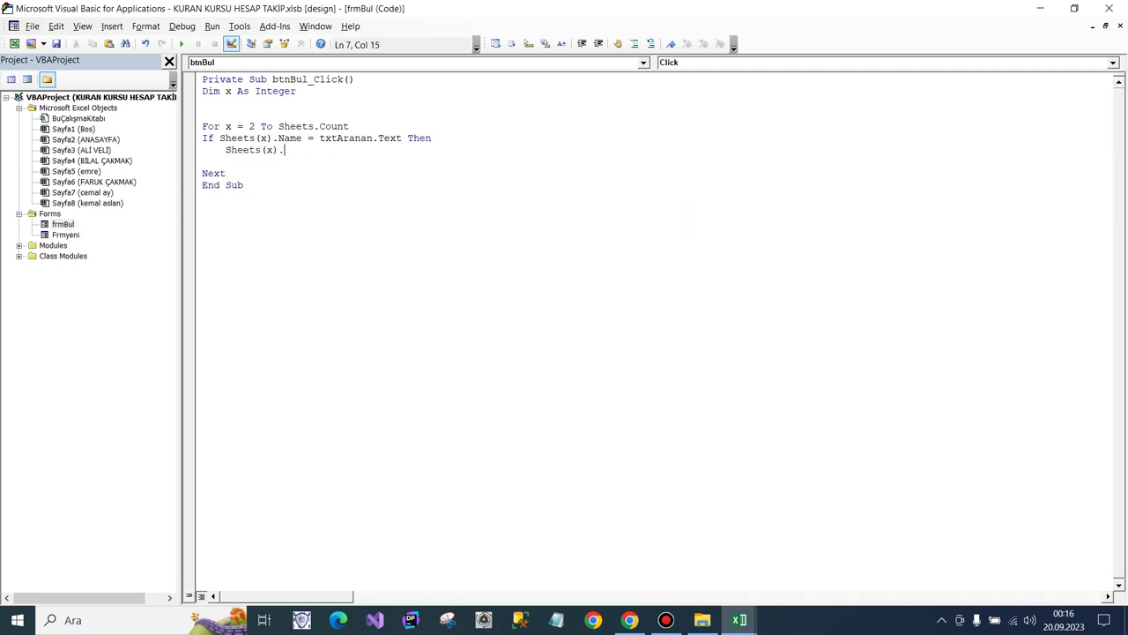
text(ele)
text(c)
key(BackSpace)
key(BackSpace)
key(BackSpace)
text(le)
text(ct)
key(Return)
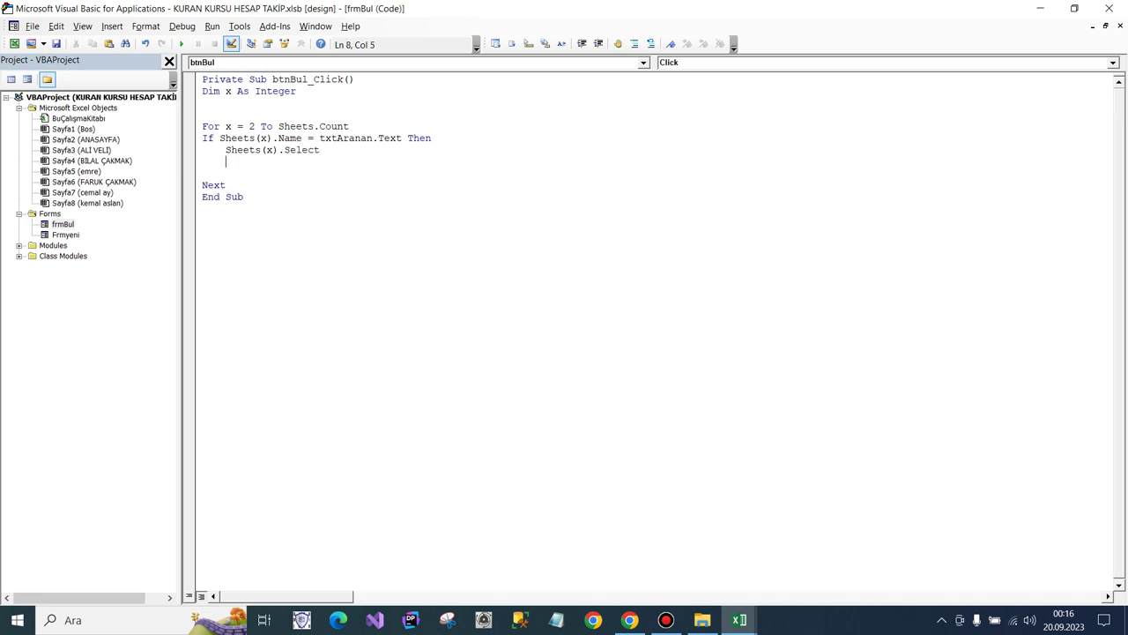
text(ex)
text(it for)
key(Return)
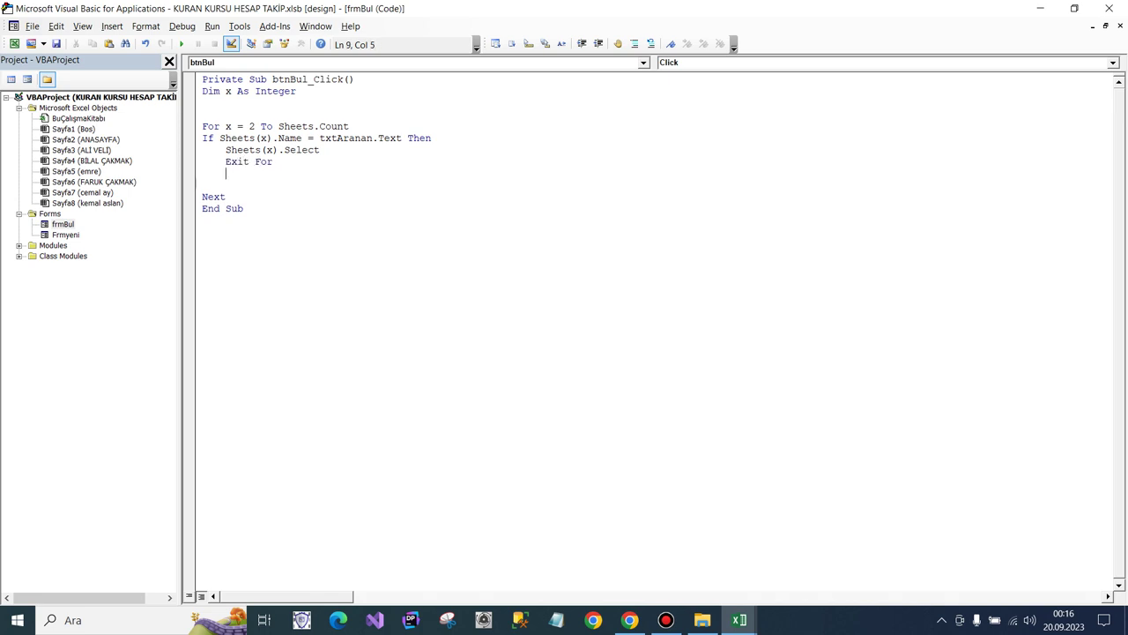
key(BackSpace)
text(end if)
key(Down)
key(Delete)
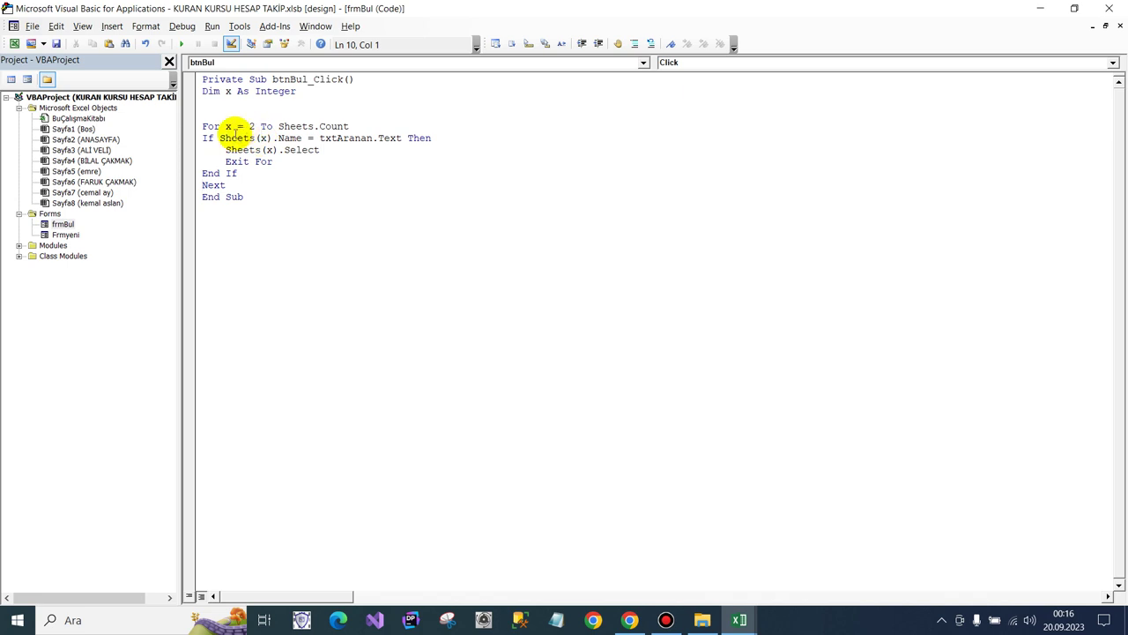
Select the loop variable x in Sheets(x) on the If line.
click(264, 139)
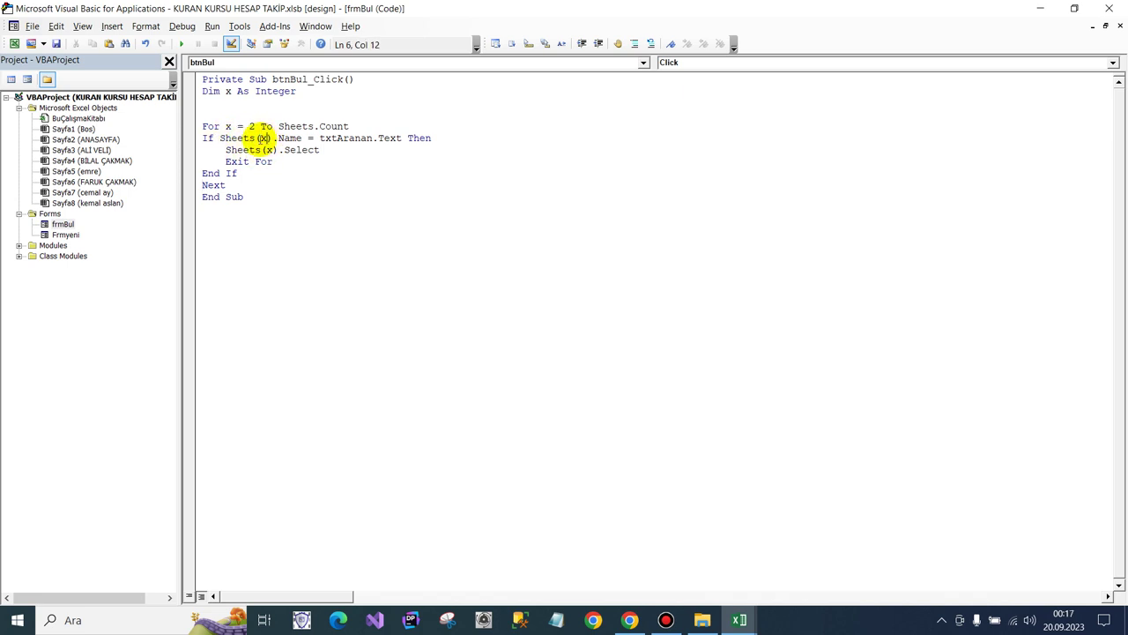
click(272, 141)
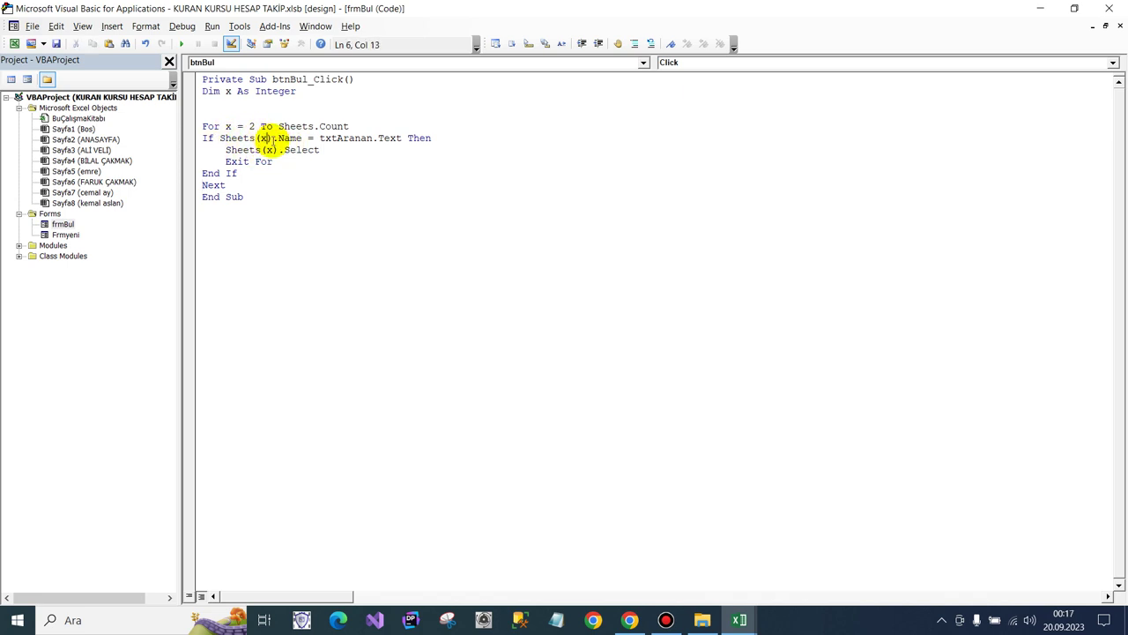
double_click(263, 138)
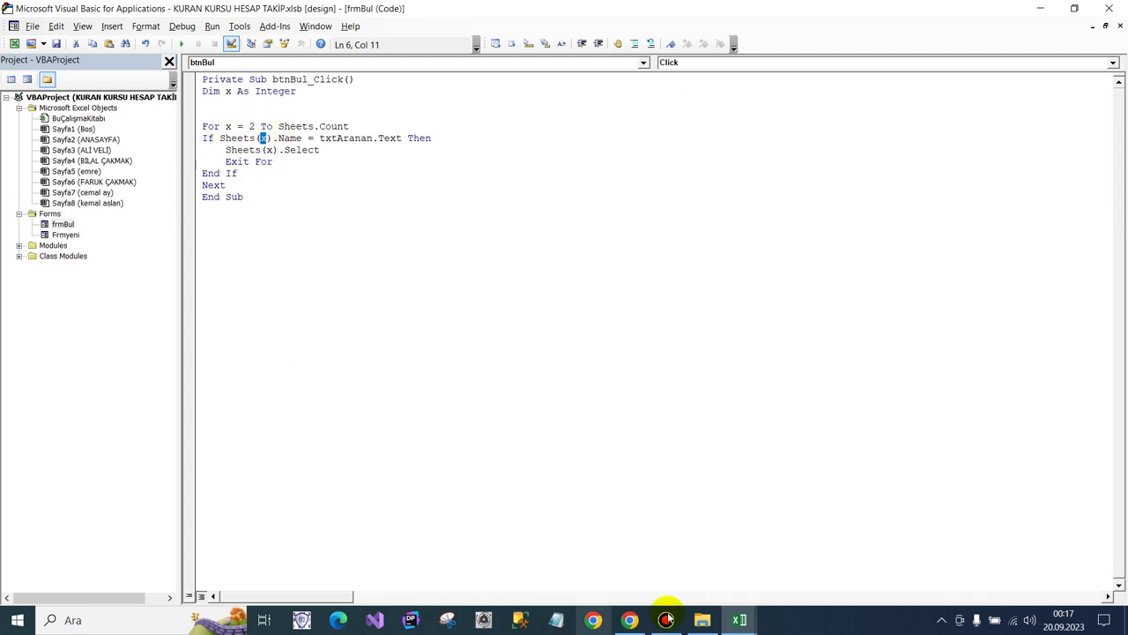
Leave Design Mode and search a customer's name with BUL to open their sheet, then close the form.
mouse_move(738, 619)
click(643, 568)
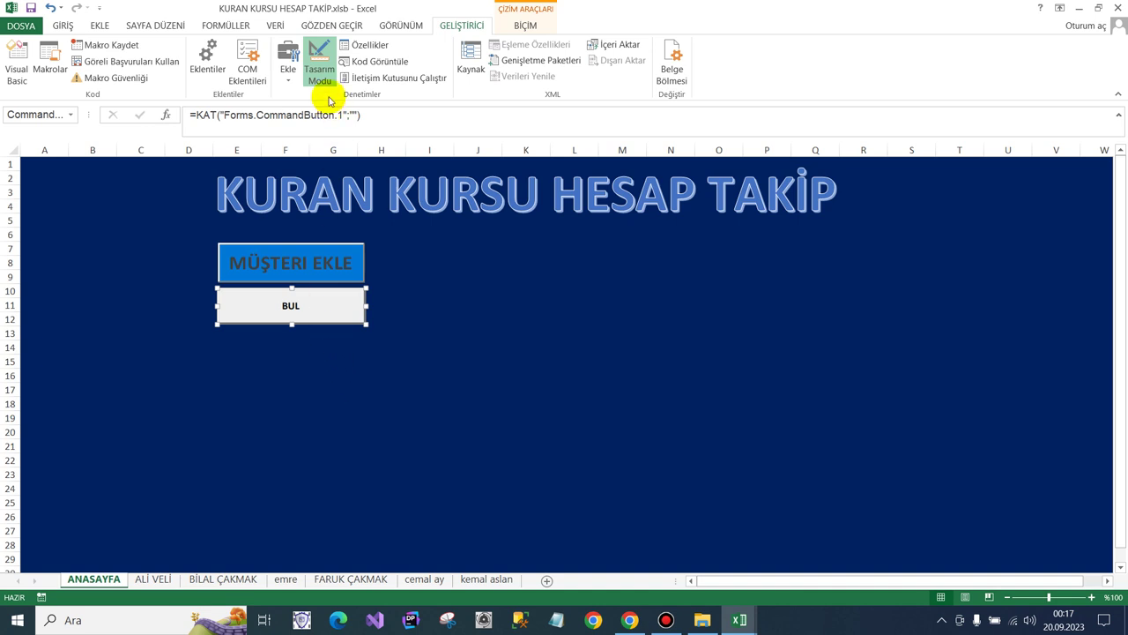
click(319, 67)
click(290, 305)
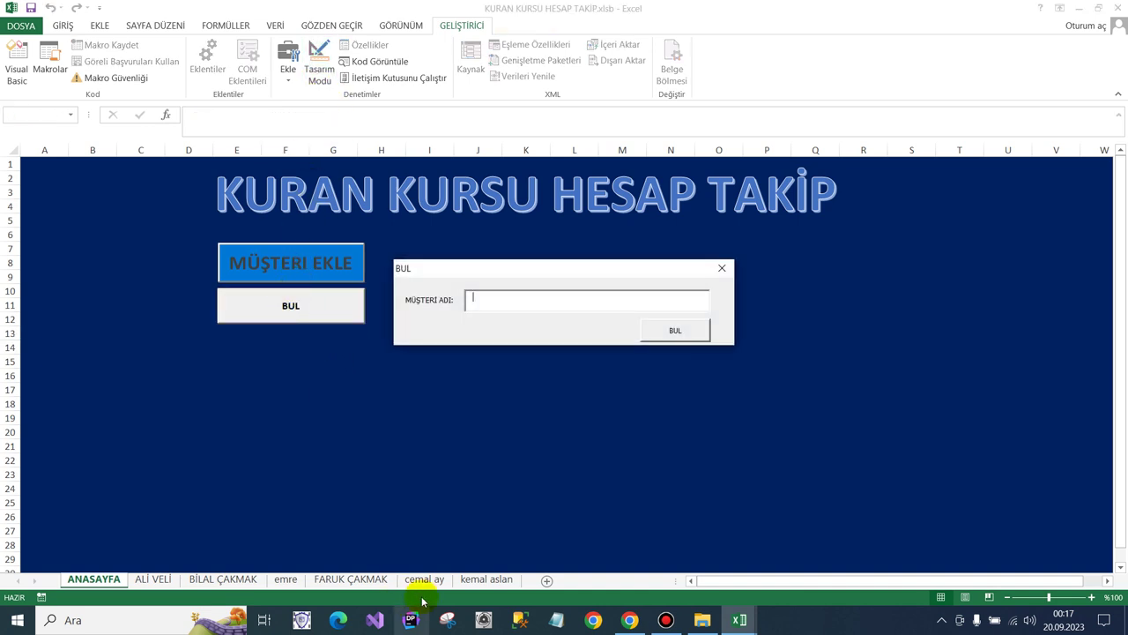
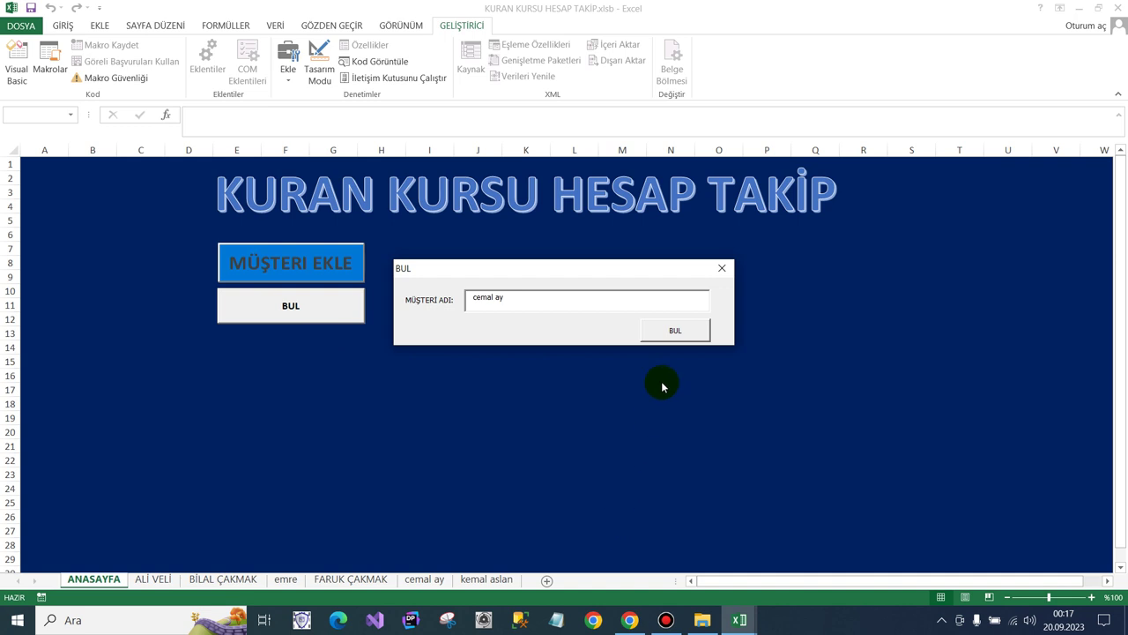
click(667, 333)
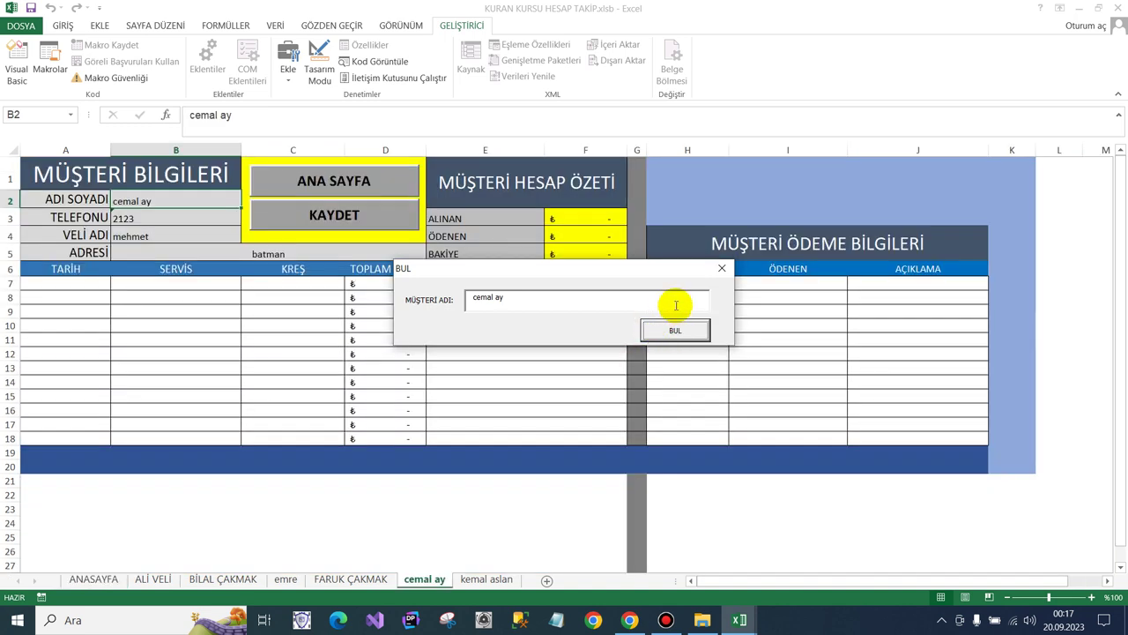
click(724, 270)
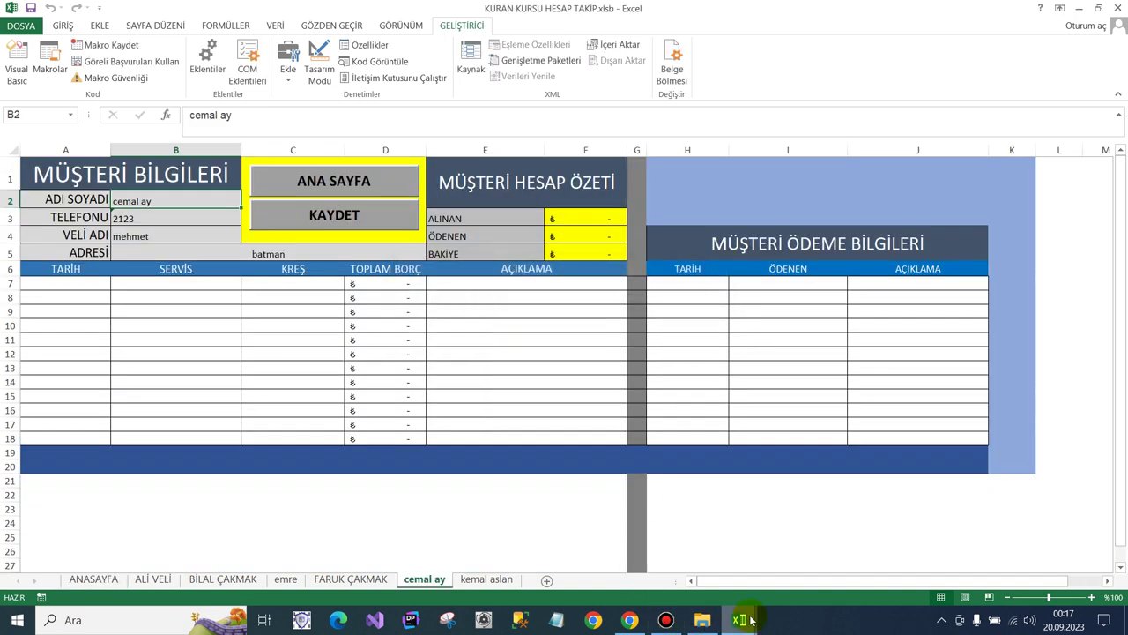
Return to the VBA editor showing the frmBul form design.
mouse_move(738, 620)
click(653, 551)
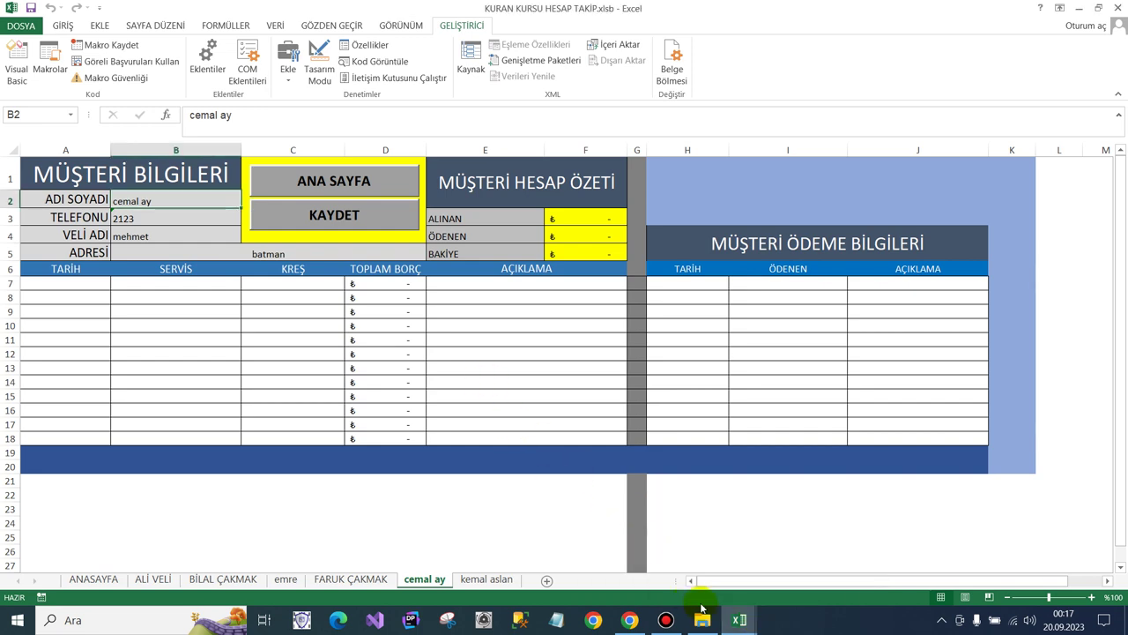
click(815, 528)
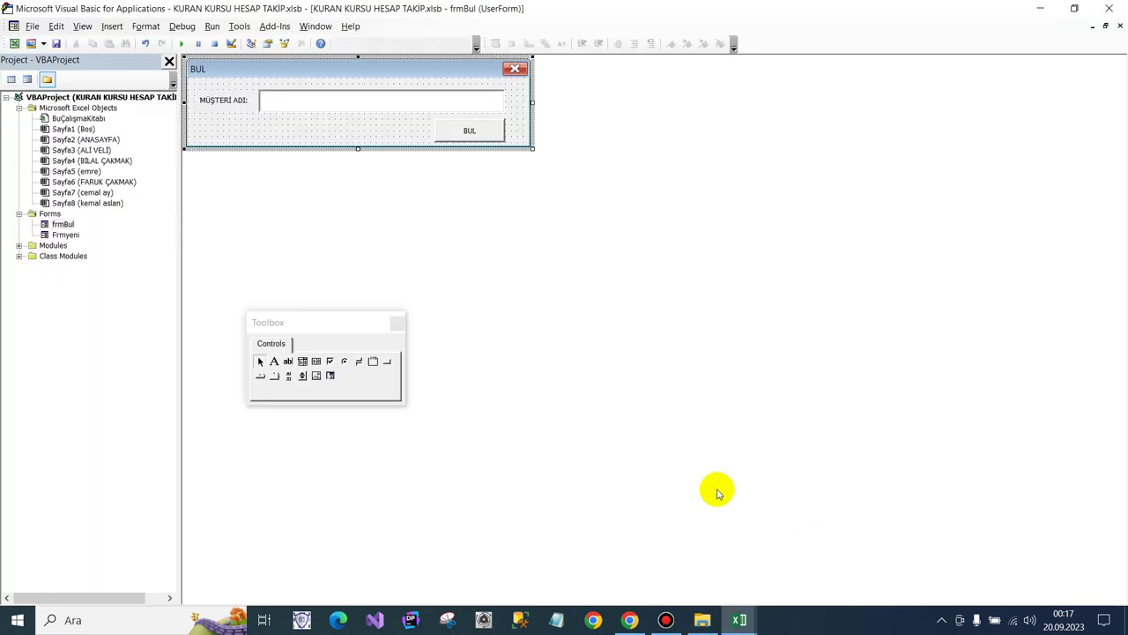
Declare Dim sor As Byte in the BUL button's click procedure.
double_click(467, 129)
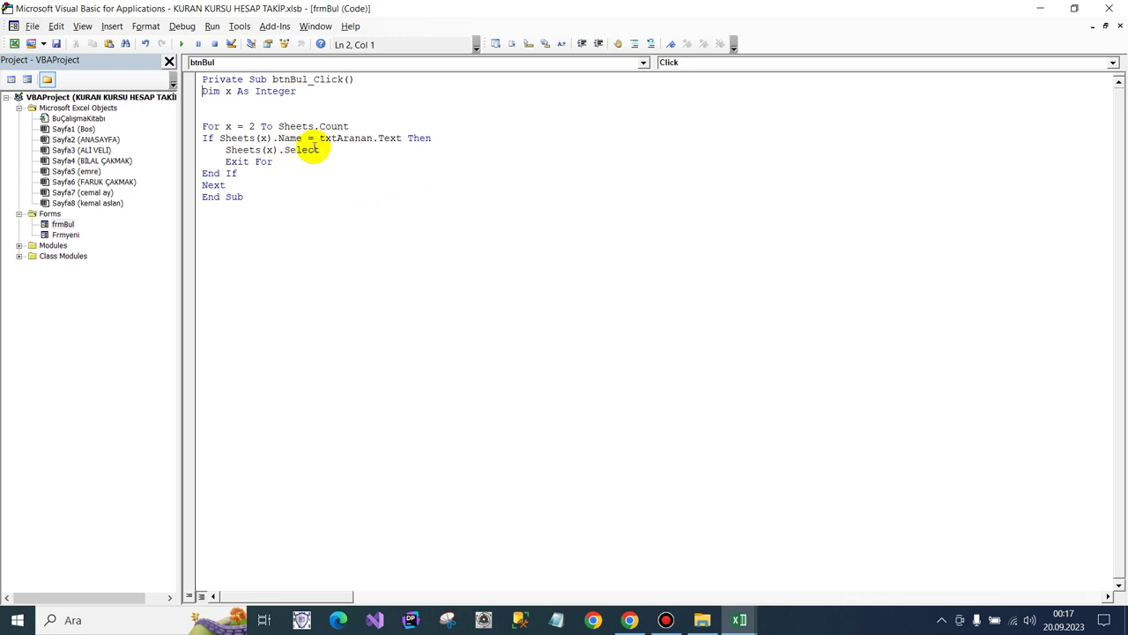
click(320, 149)
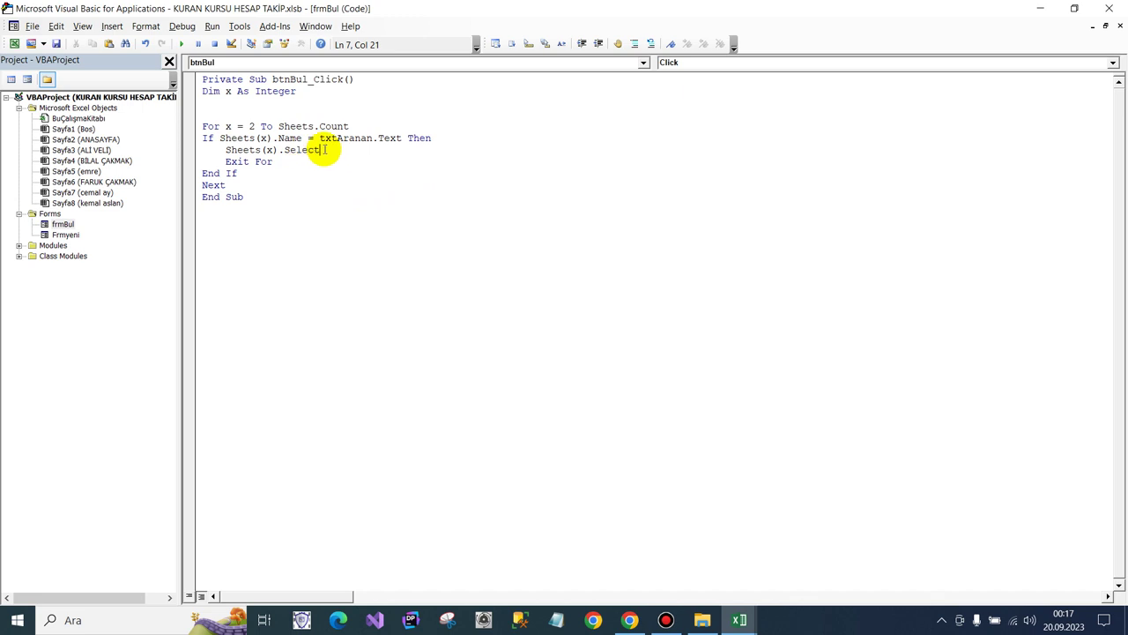
key(Return)
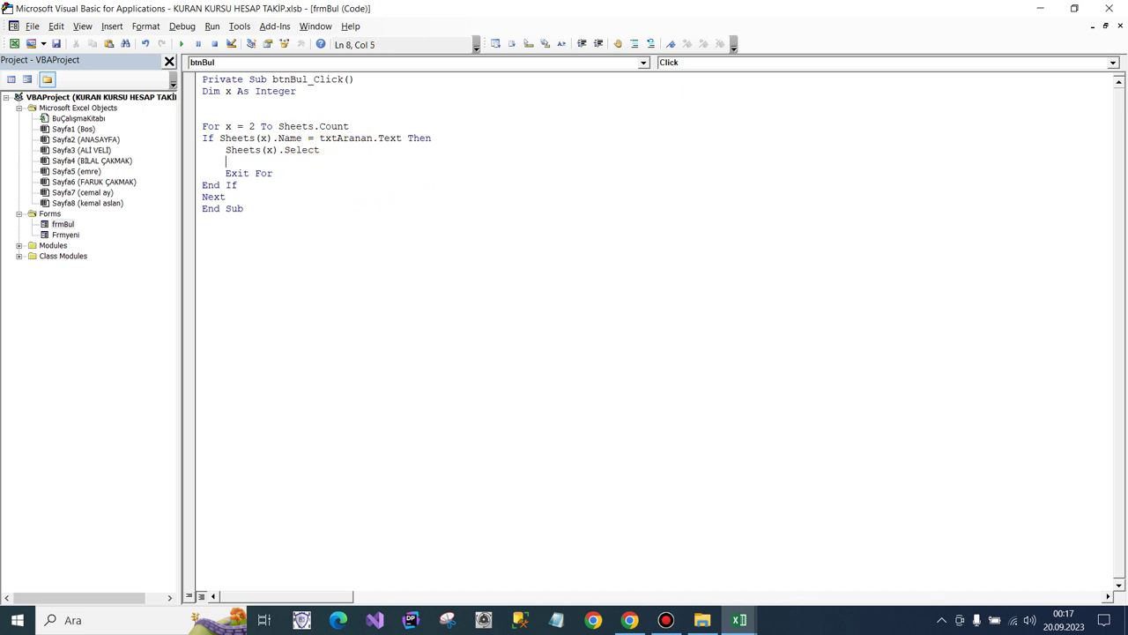
key(Up)
key(Up)
key(Up)
key(Up)
key(Up)
text(dim sor )
text(as )
text(by)
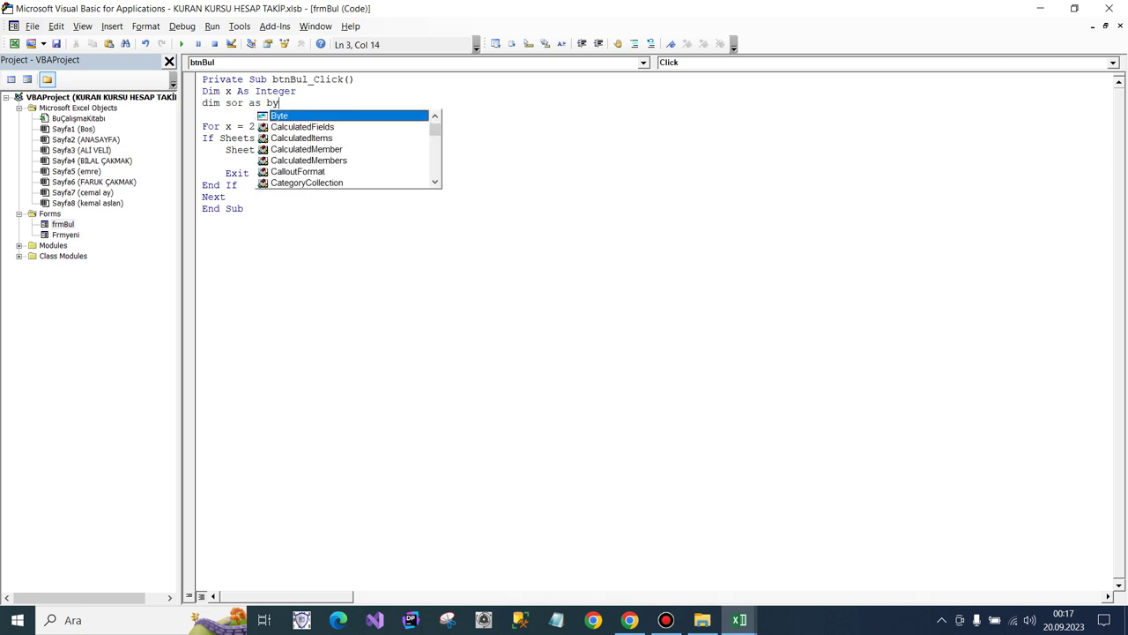
key(Tab)
Below Sheets(x).Select, add sor = MsgBox("Aradığınız Müşteri Bu mu", 64, "MESAJ").
key(Down)
key(Down)
key(Down)
key(Down)
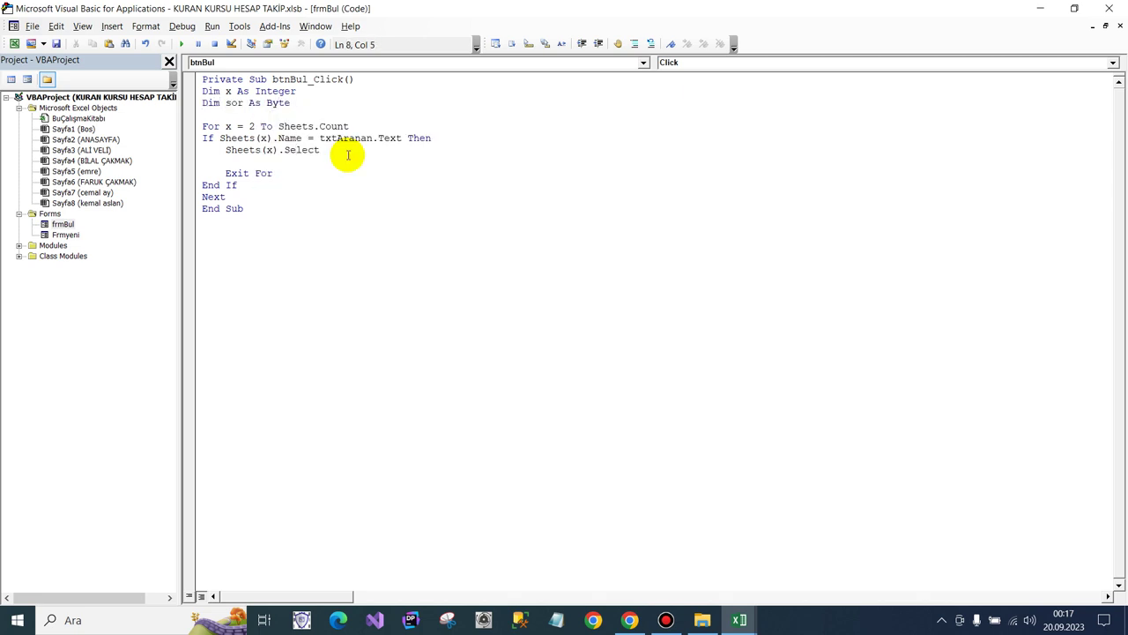
text(sor=msg)
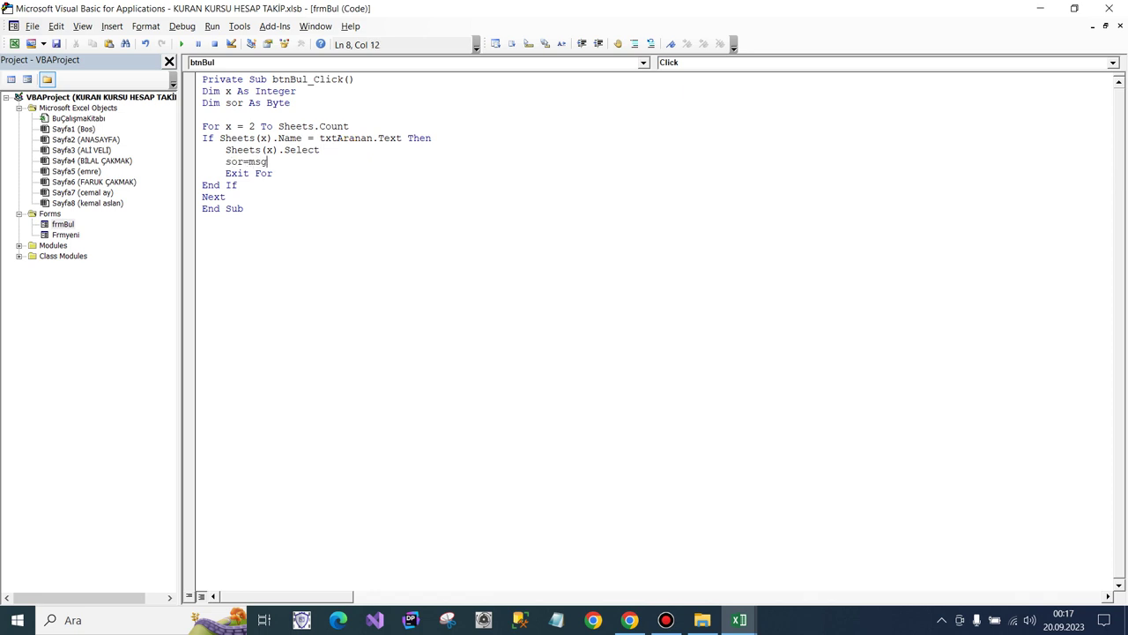
text(box(")
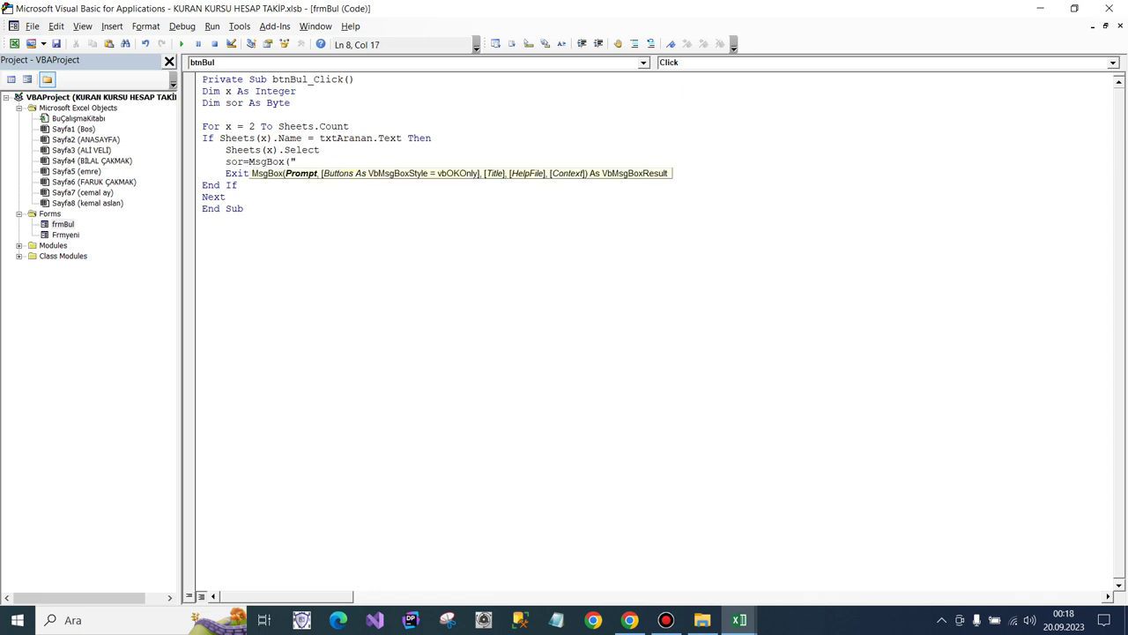
text(Ara)
text(dığınız Mü)
text(şteri Bu m)
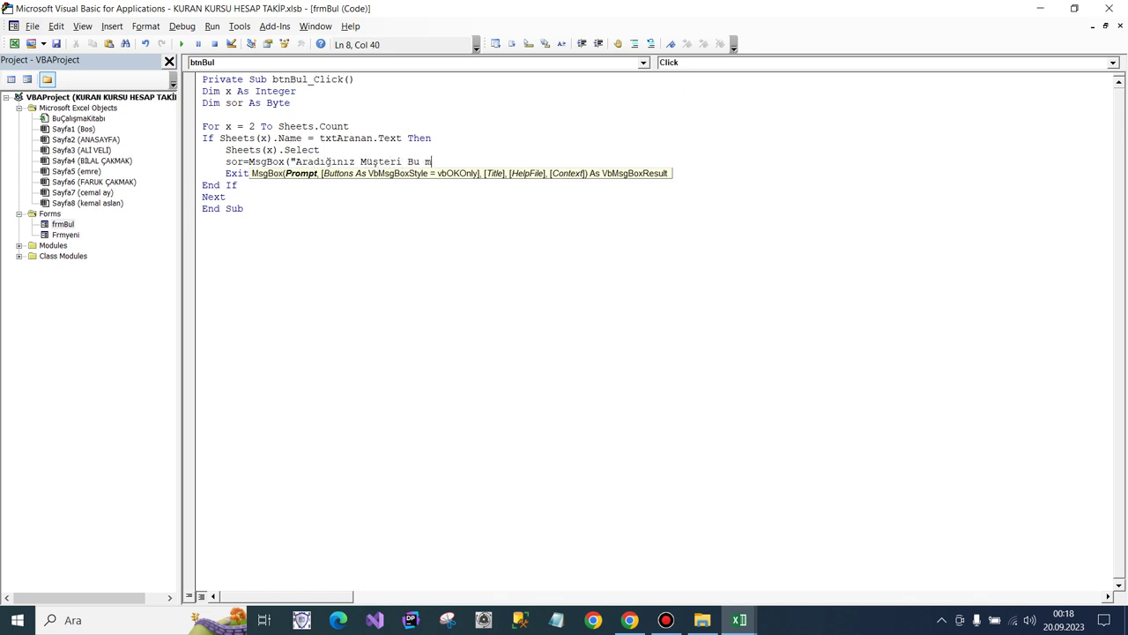
text(u)
text(",)
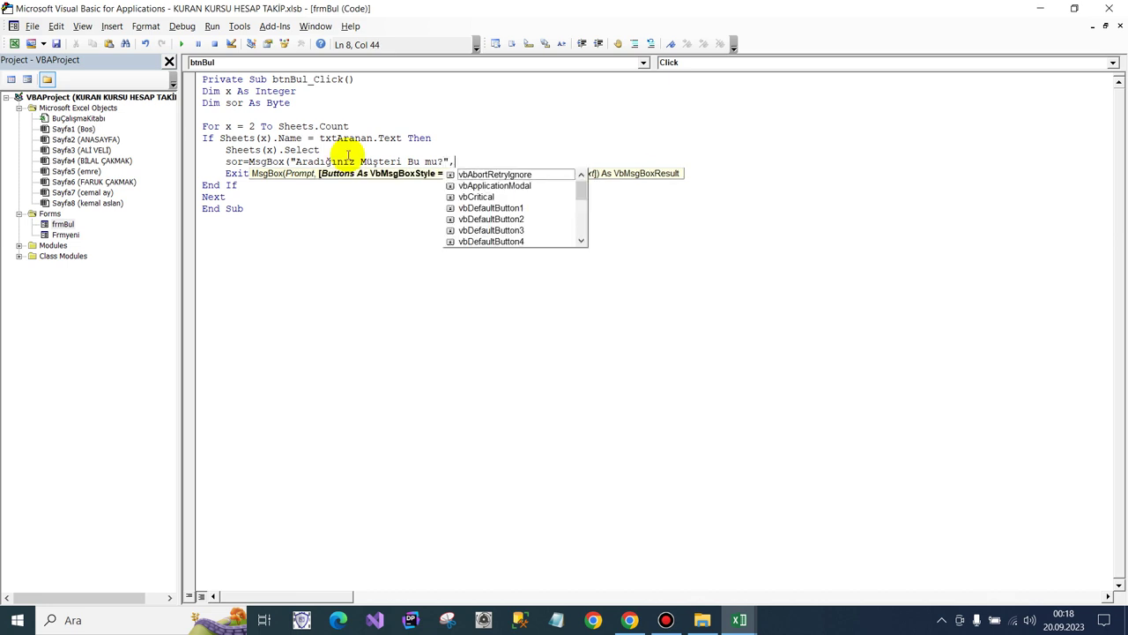
text(6)
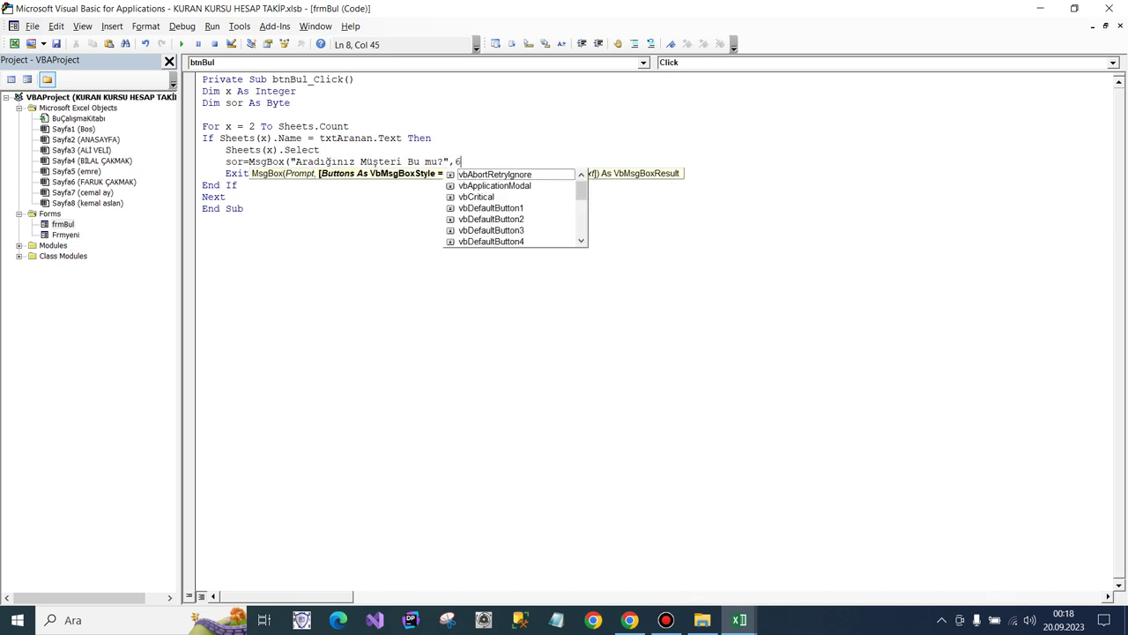
text(4,)
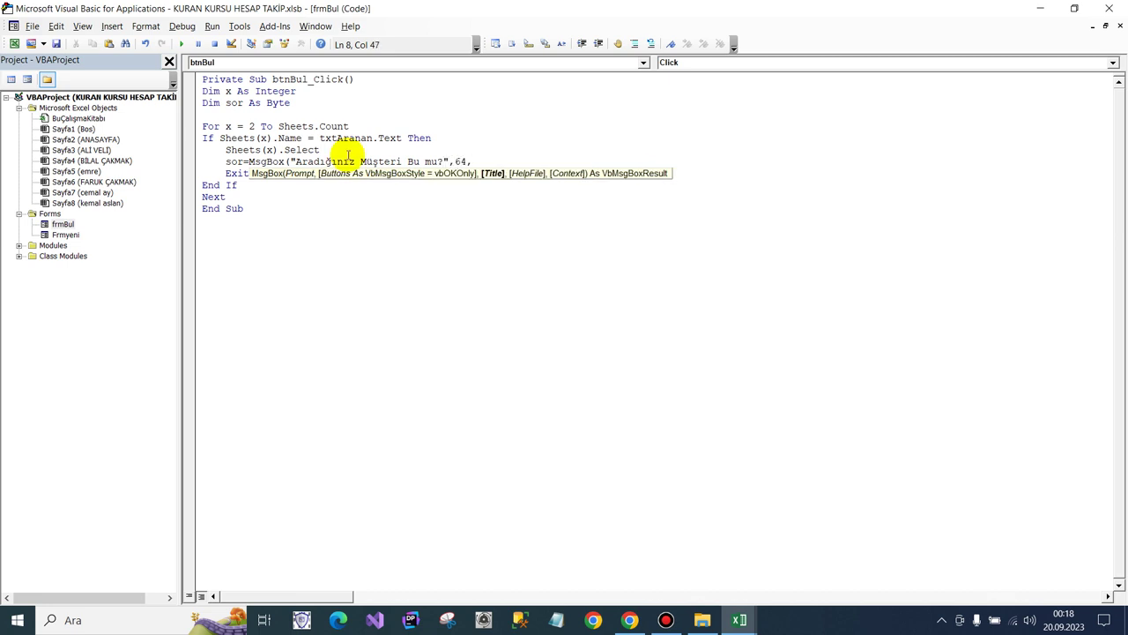
text(")
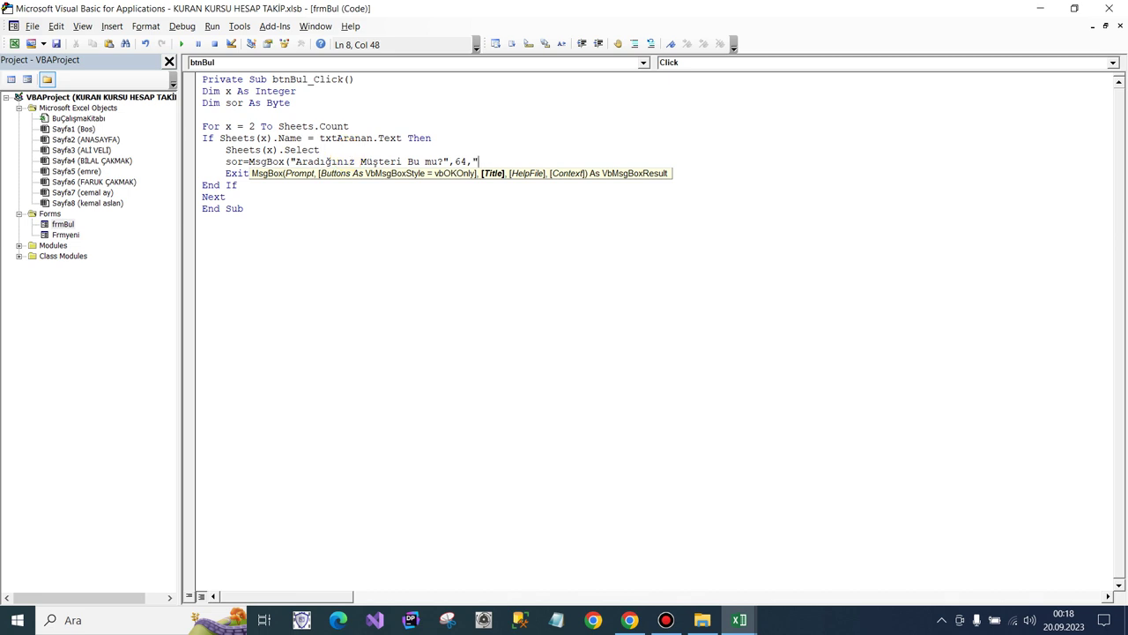
text(MESAJ")
text())
key(Return)
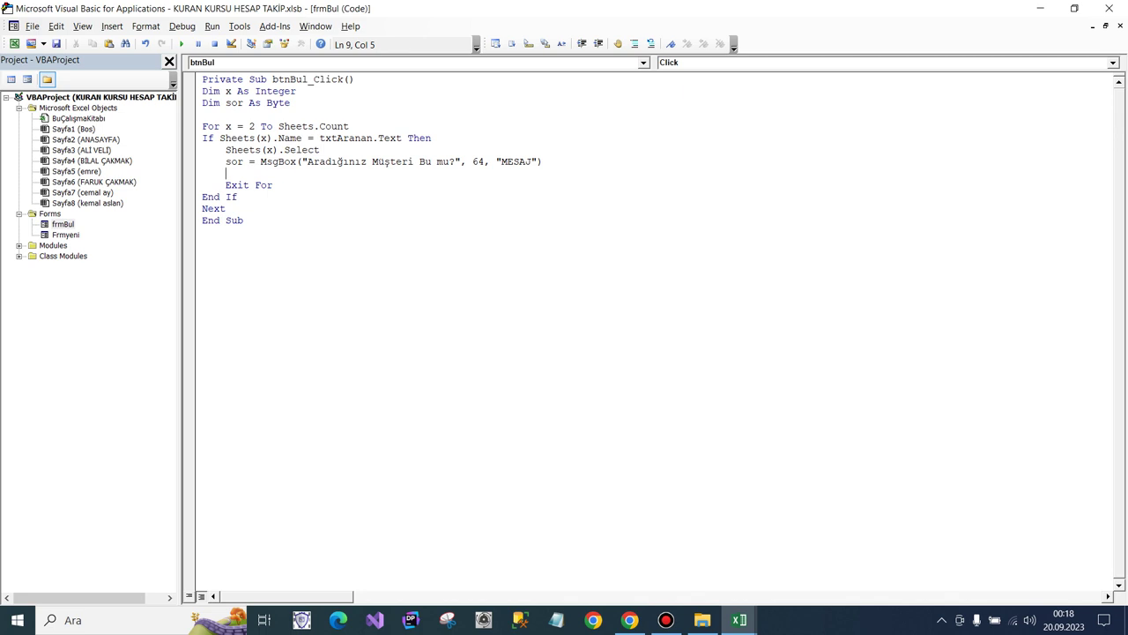
Make the loop Exit For only when sor = 6, adding an Else branch.
text(if sor)
text(then)
click(274, 185)
key(Return)
text(els)
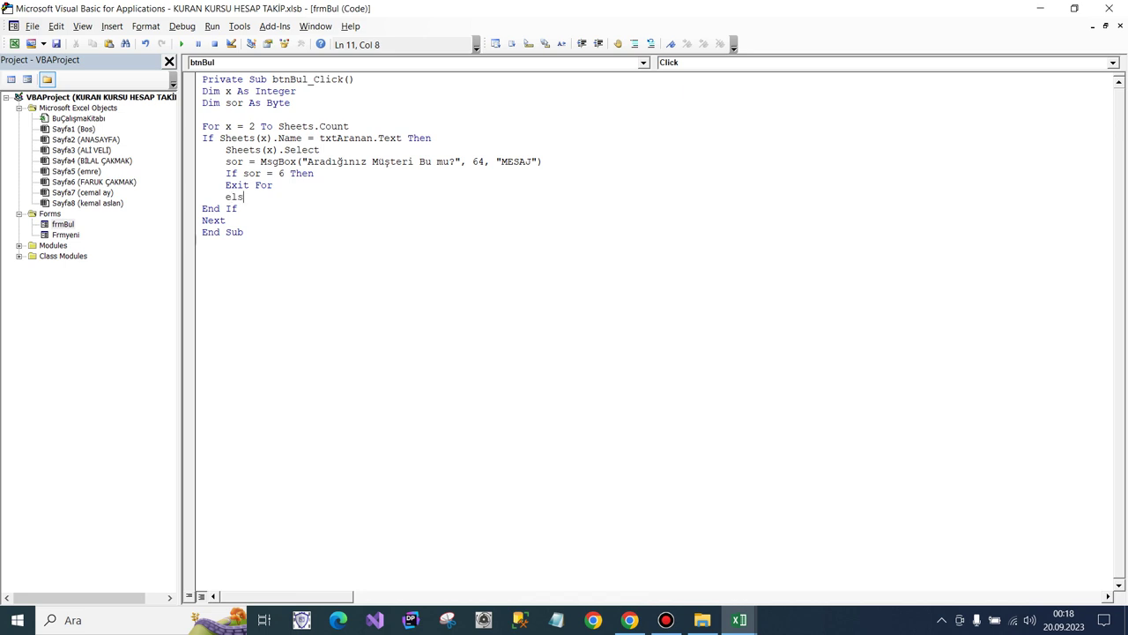
text(e)
key(Return)
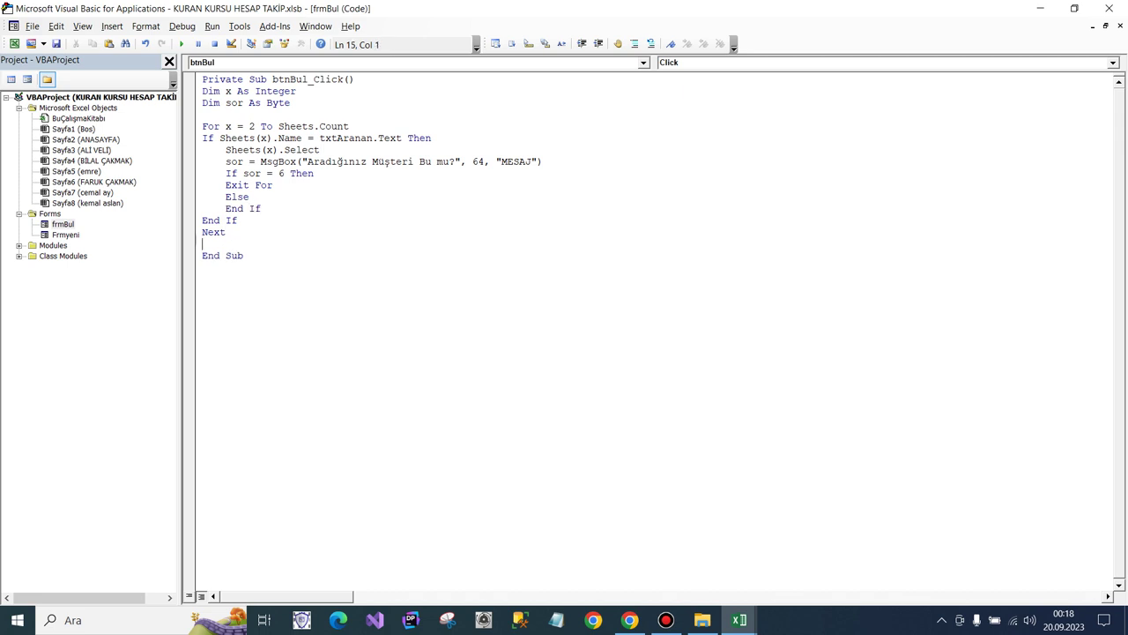
text(ms)
Add the not-found message MsgBox ("Aradığınız Müşteri Bulunamadı....").
key(ctrl+space)
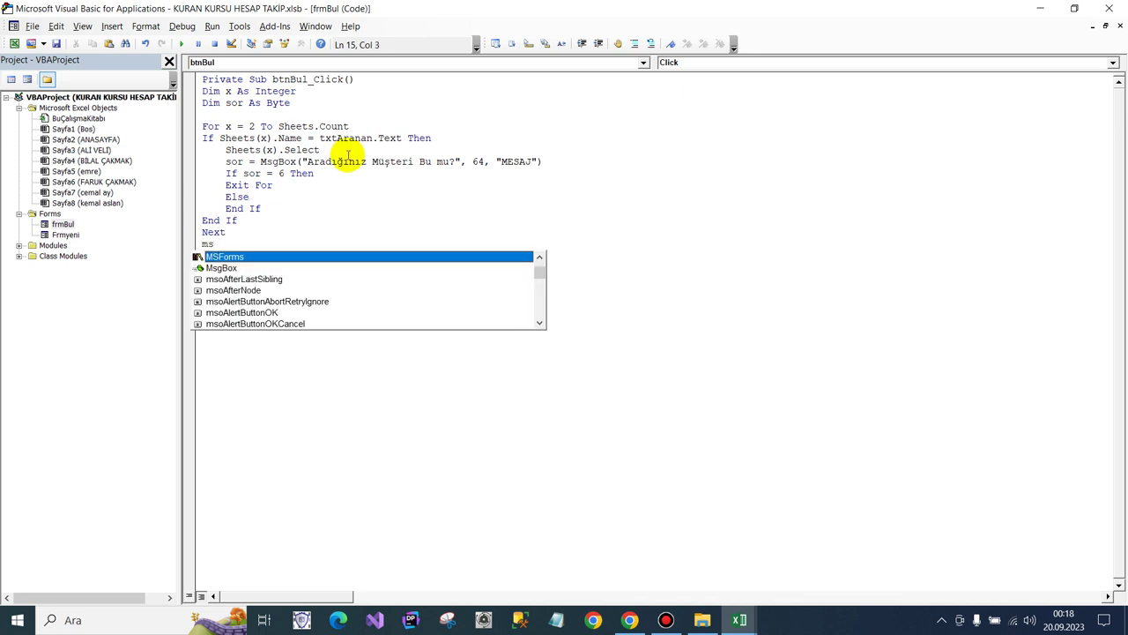
key(Down)
text(.sh)
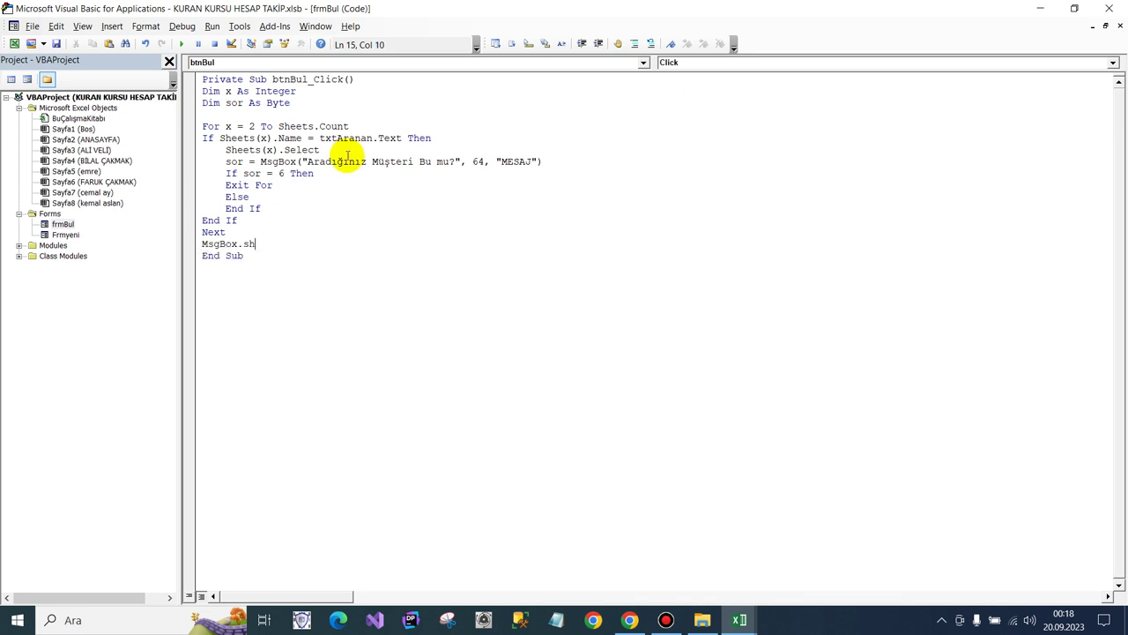
key(BackSpace)
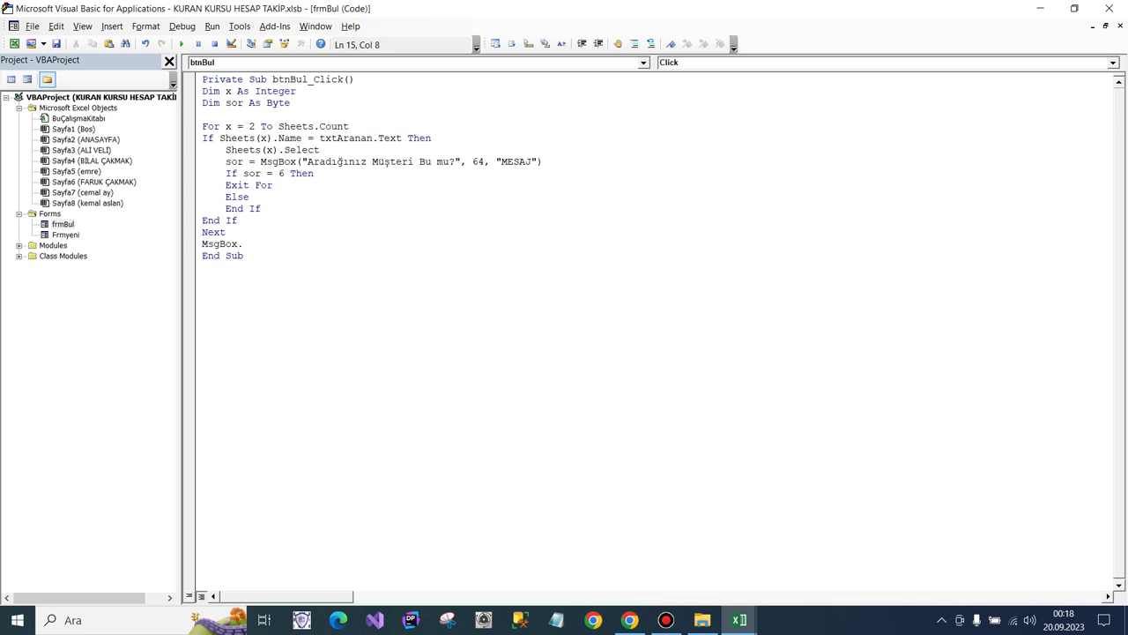
text(()
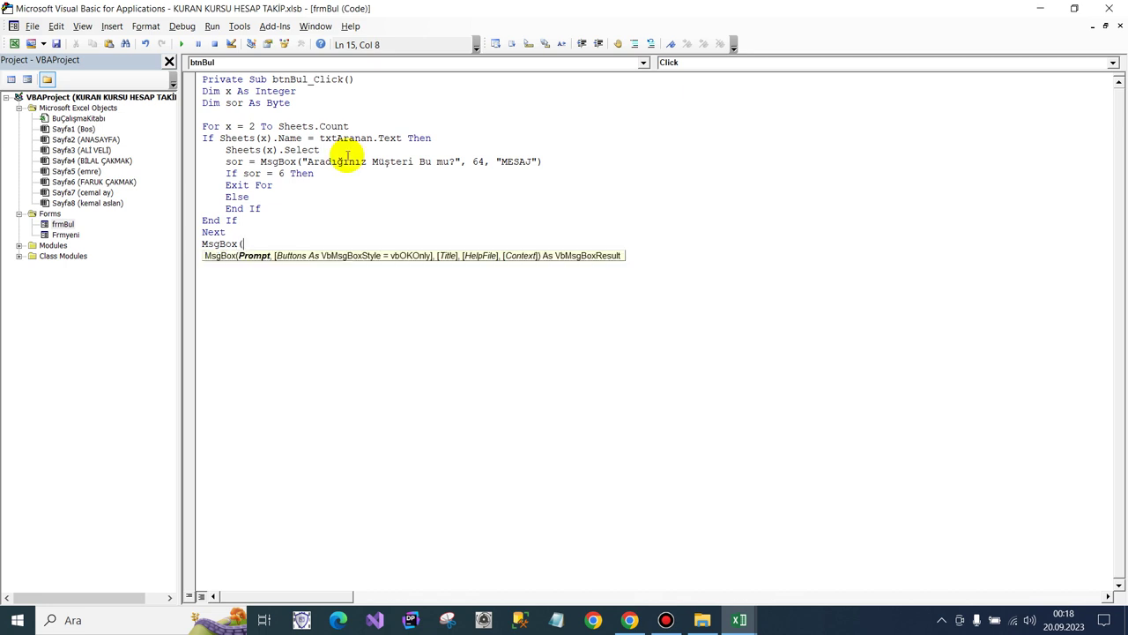
text(")
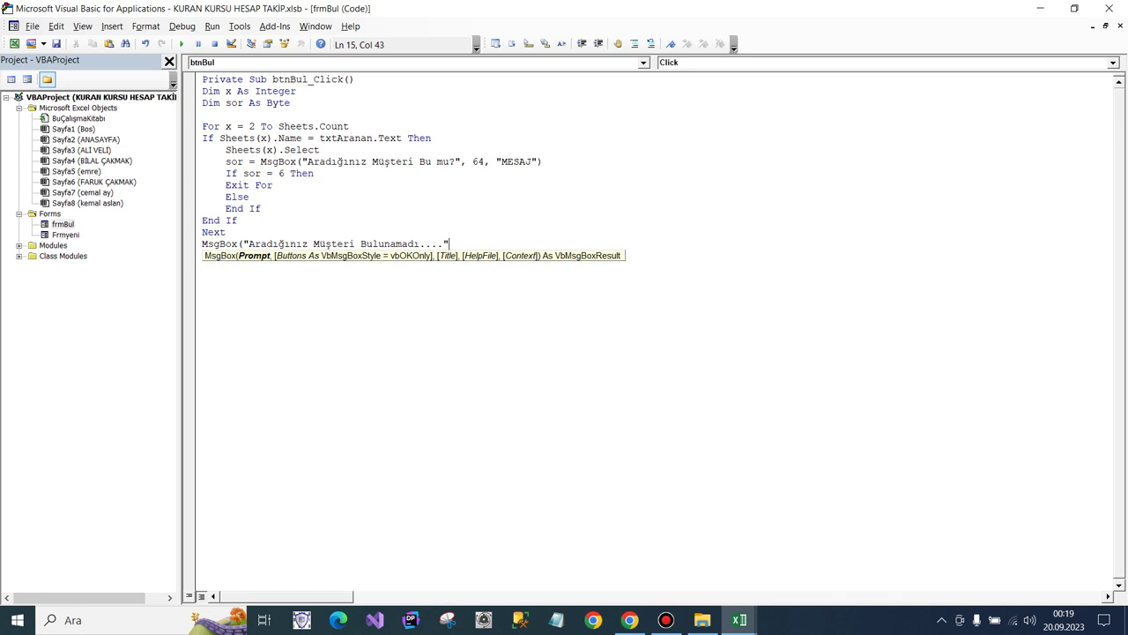
text())
key(Return)
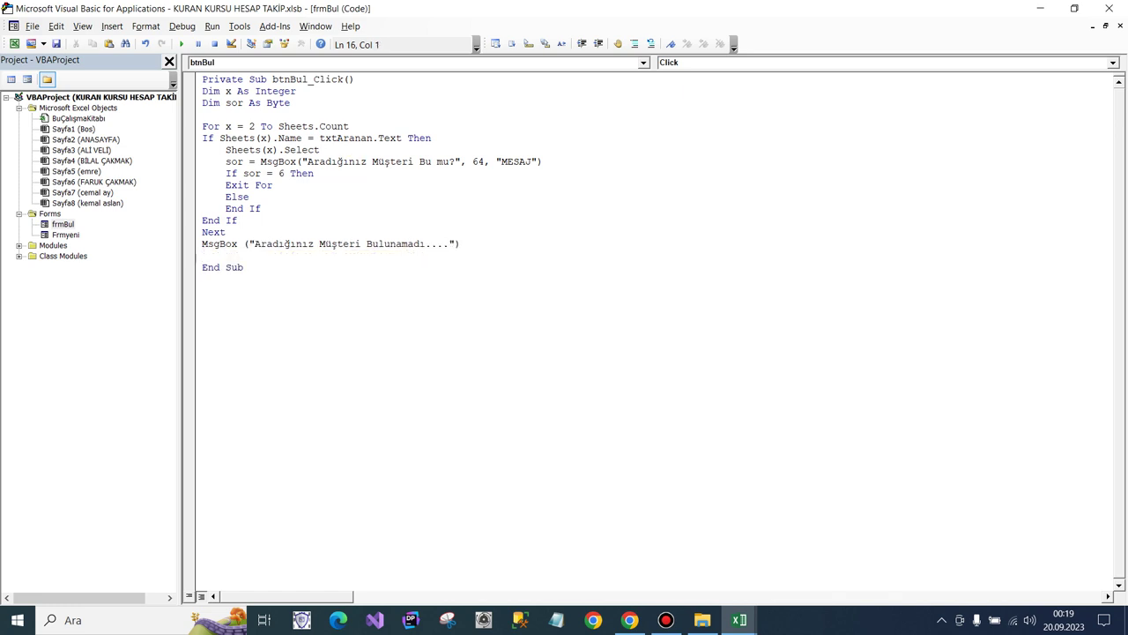
Copy a customer's sheet with a Ctrl-drag and rename the copy by appending 2.
mouse_move(739, 617)
click(657, 555)
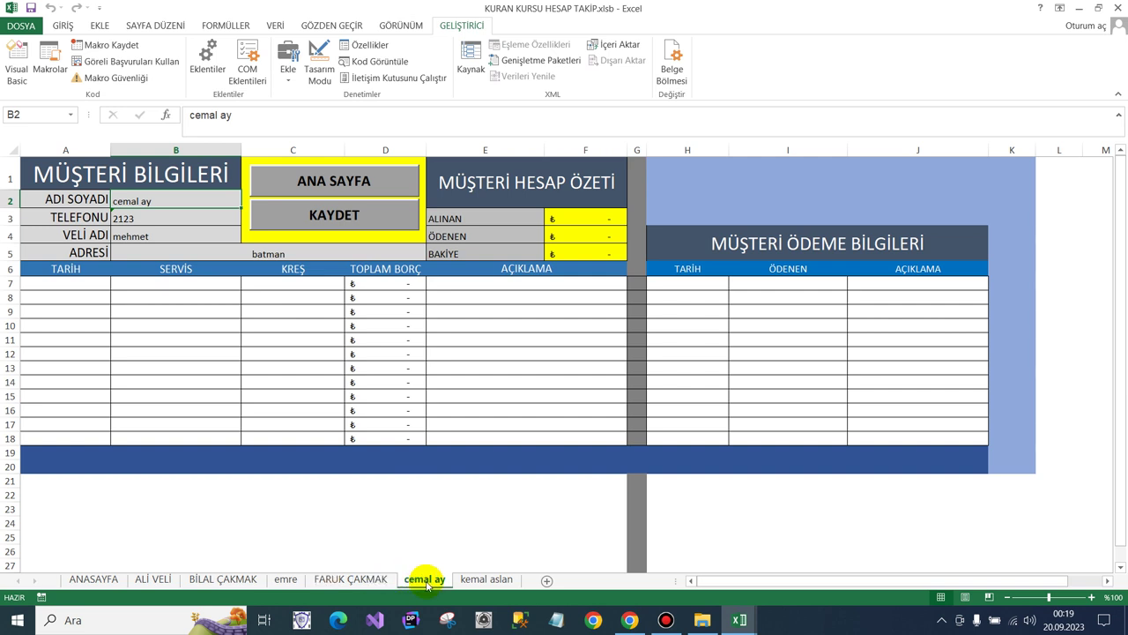
drag(429, 585, 523, 586)
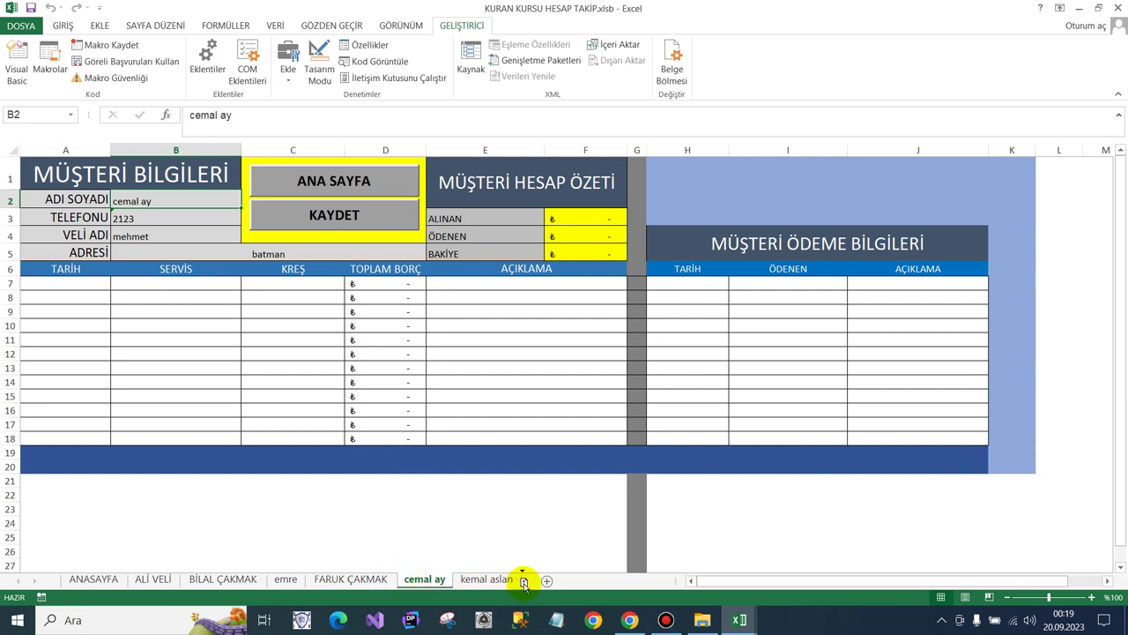
double_click(557, 582)
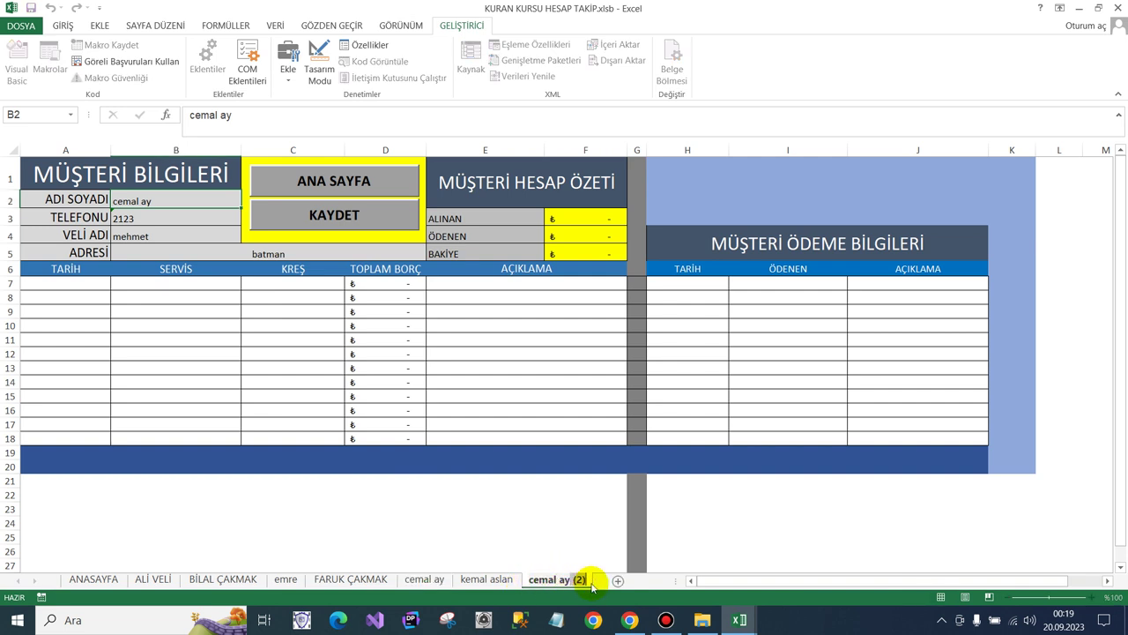
text(2)
click(475, 523)
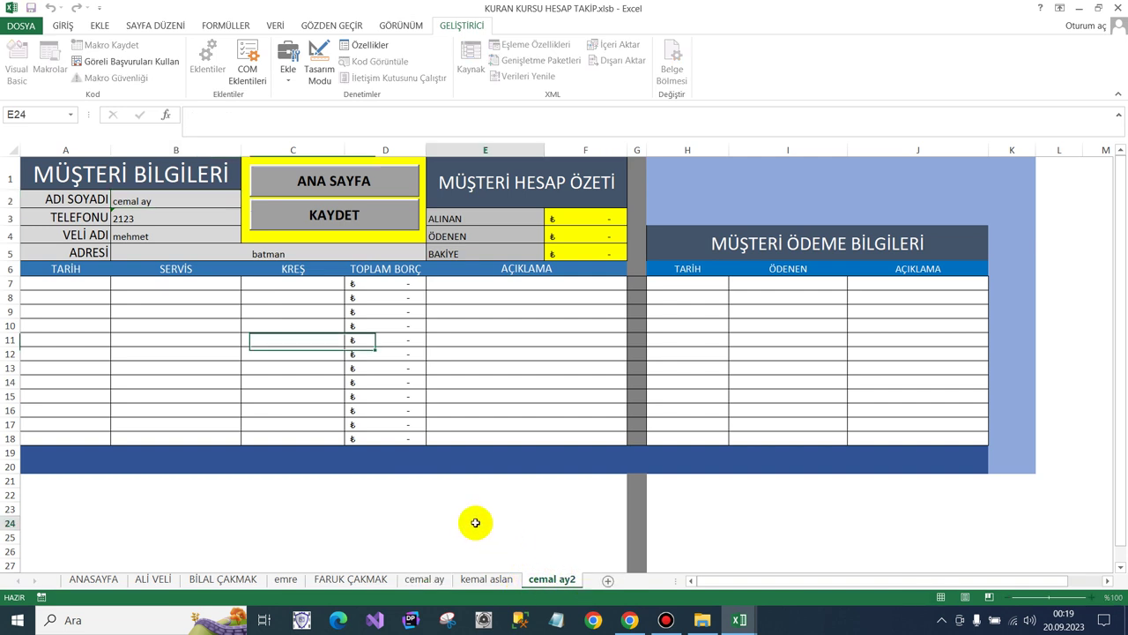
Test the customer search from ANASAYFA, answering the confirmation and the not-found message.
click(111, 584)
click(264, 307)
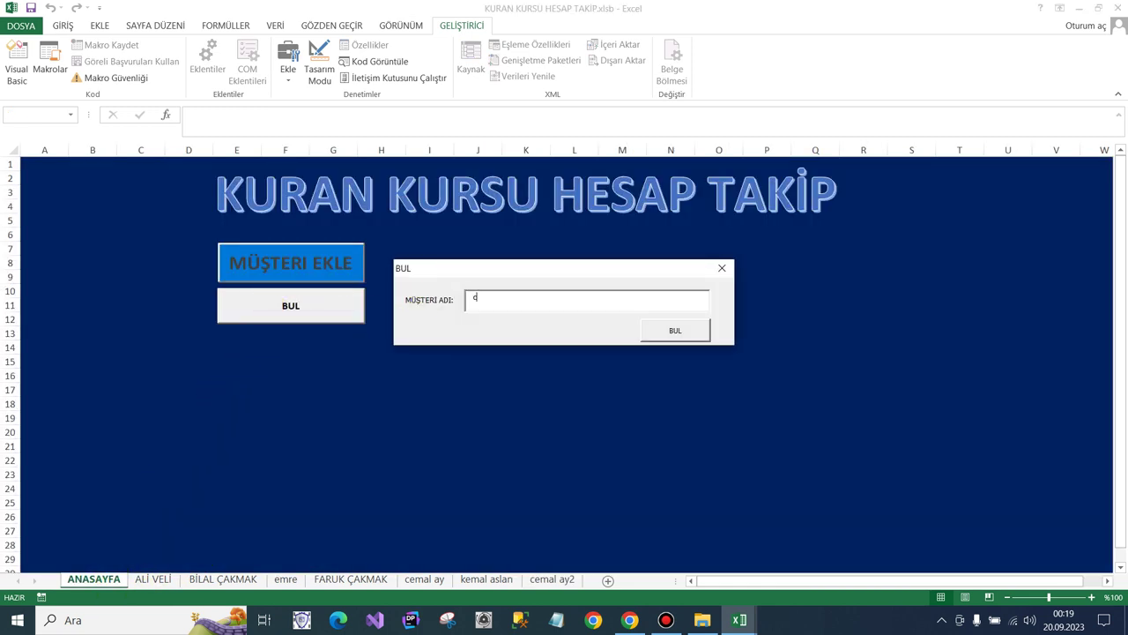
click(656, 332)
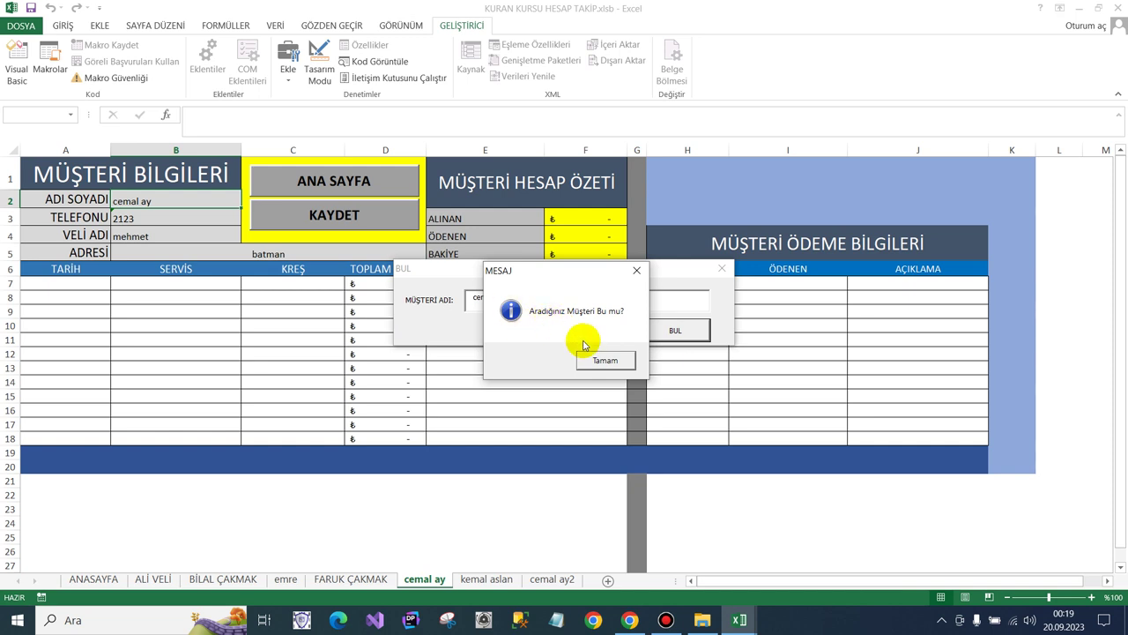
click(597, 362)
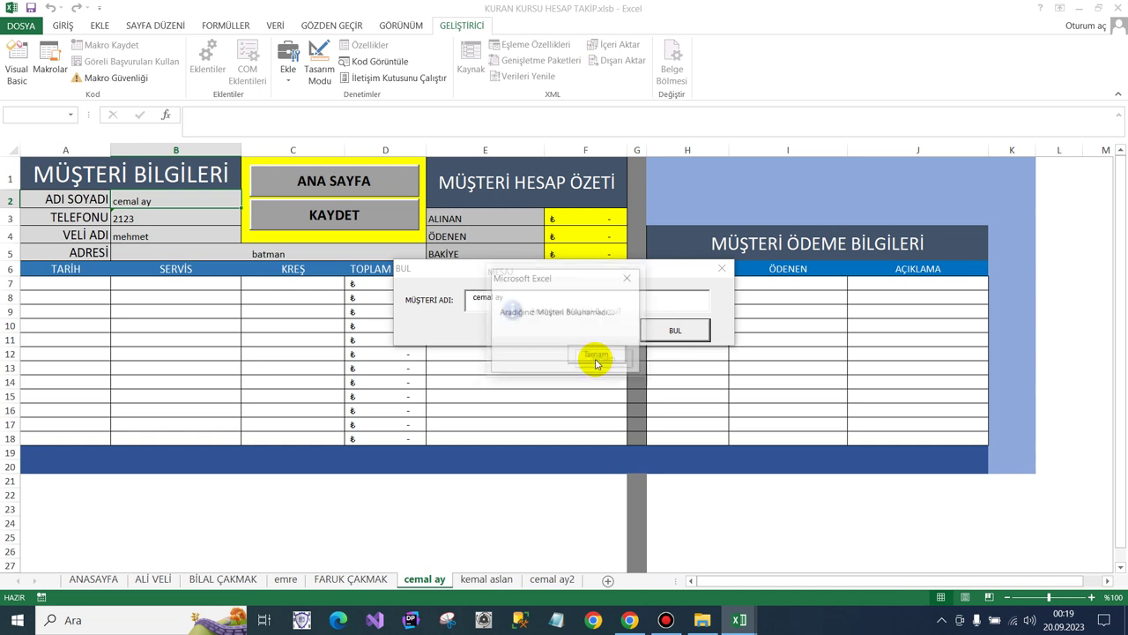
click(596, 356)
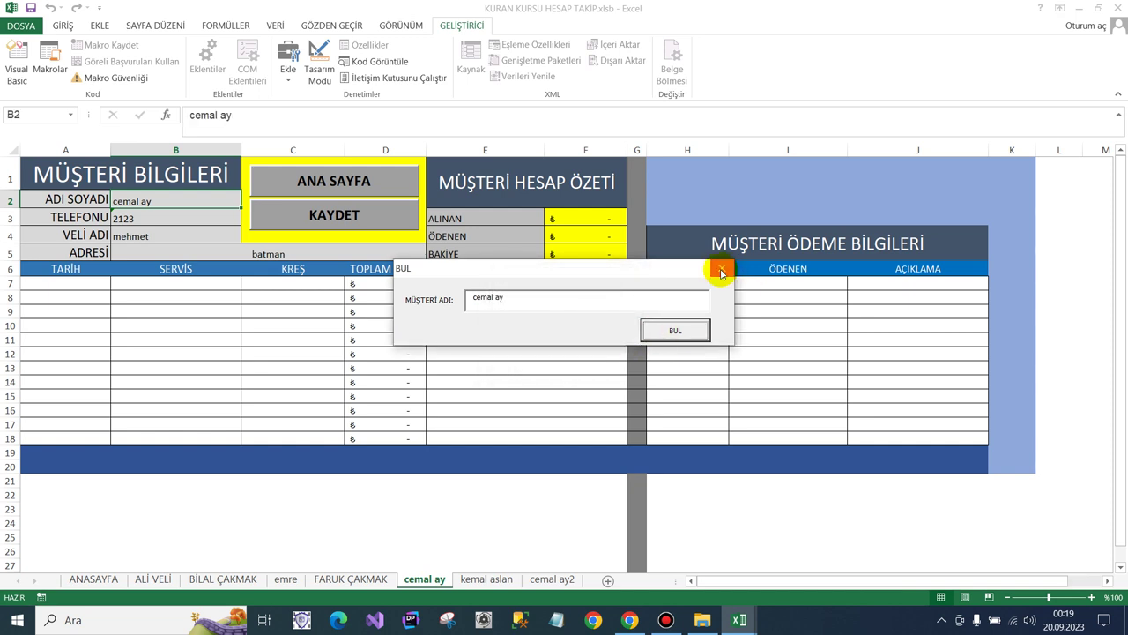
click(721, 268)
Change the confirmation MsgBox style from 64 to 68 and return to the workbook.
mouse_move(727, 626)
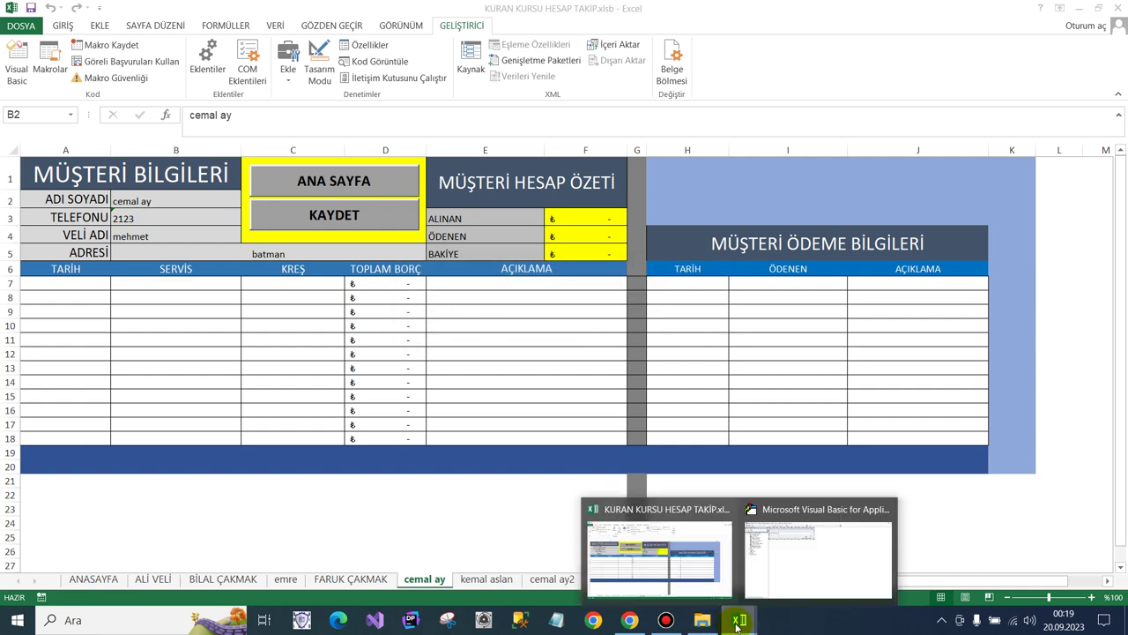
click(788, 558)
double_click(443, 128)
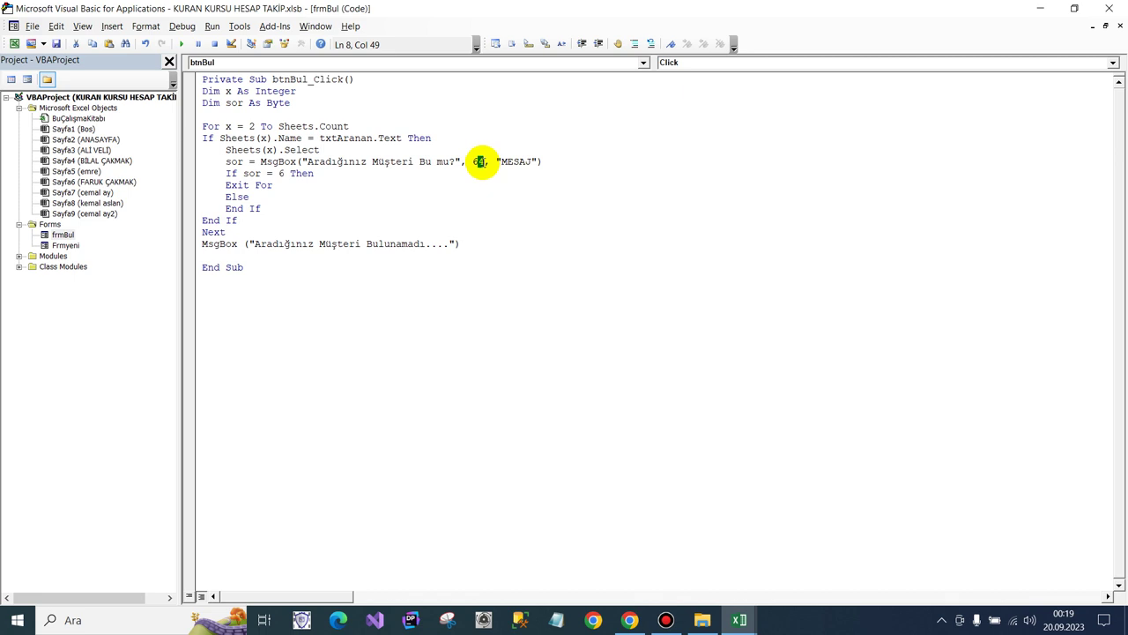
click(481, 219)
click(738, 622)
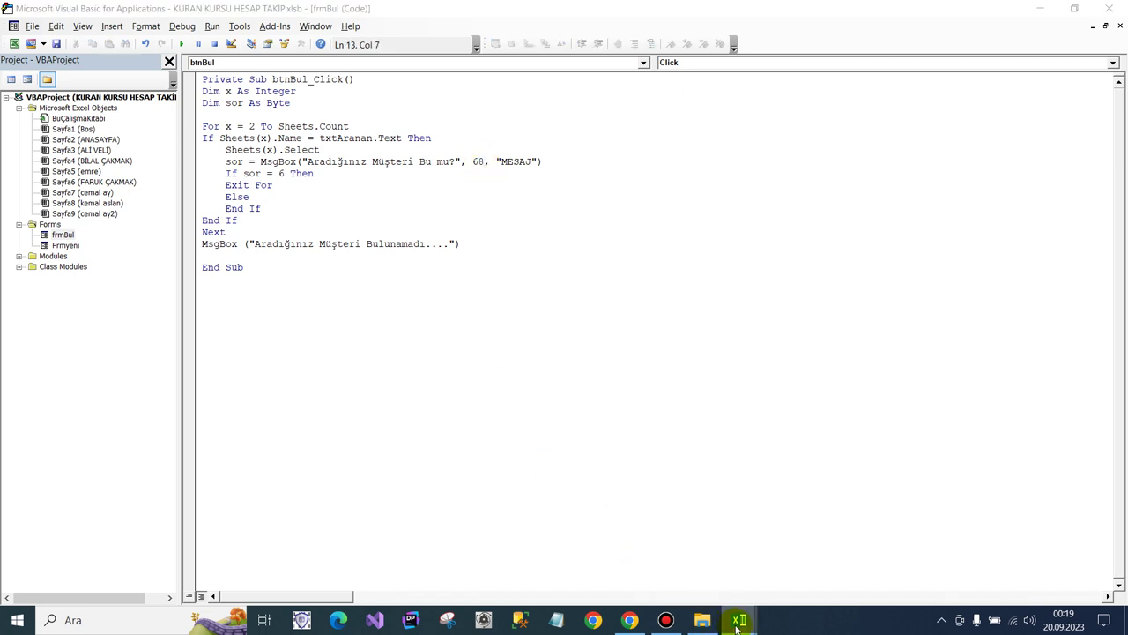
click(630, 582)
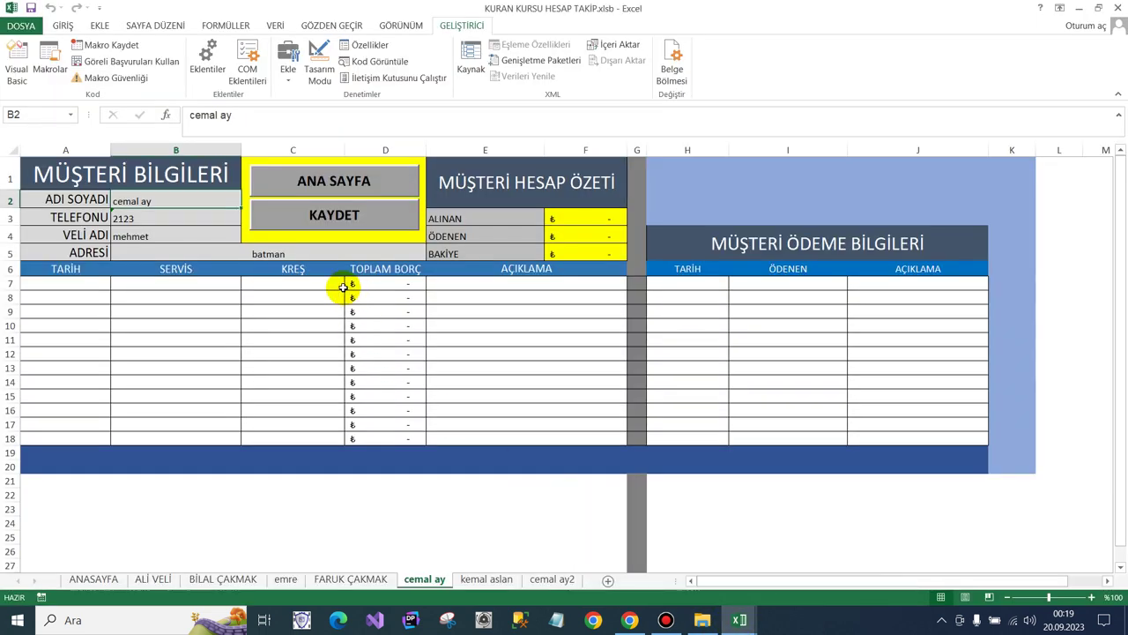
Search for 'ce' from ANASAYFA, dismissing the confirmation question and not-found message.
click(114, 579)
click(330, 293)
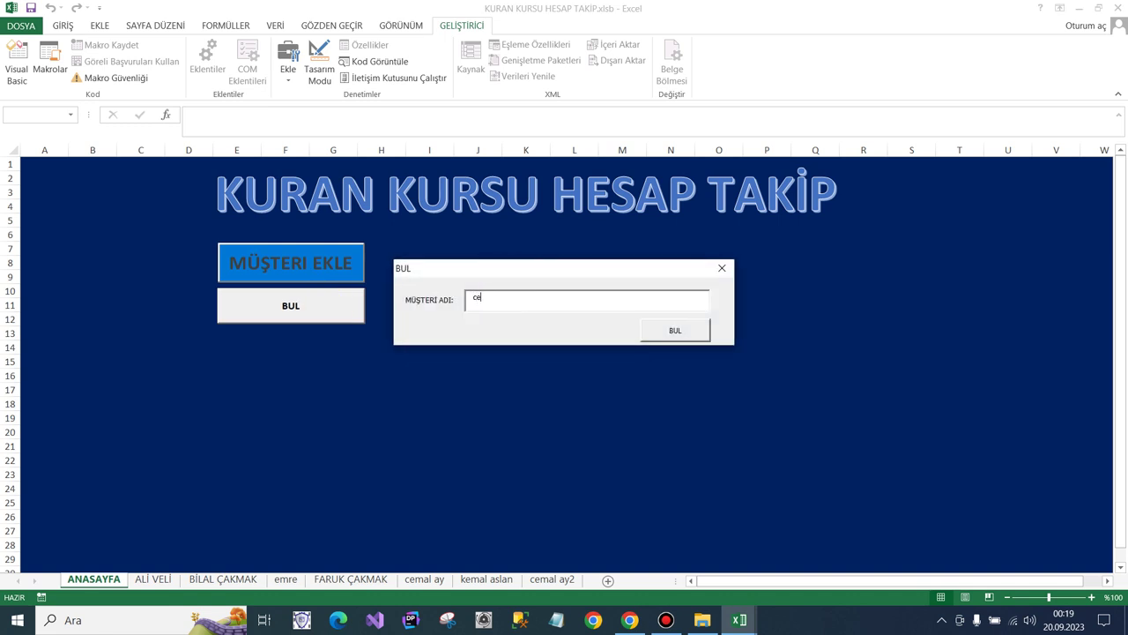
click(656, 333)
click(604, 359)
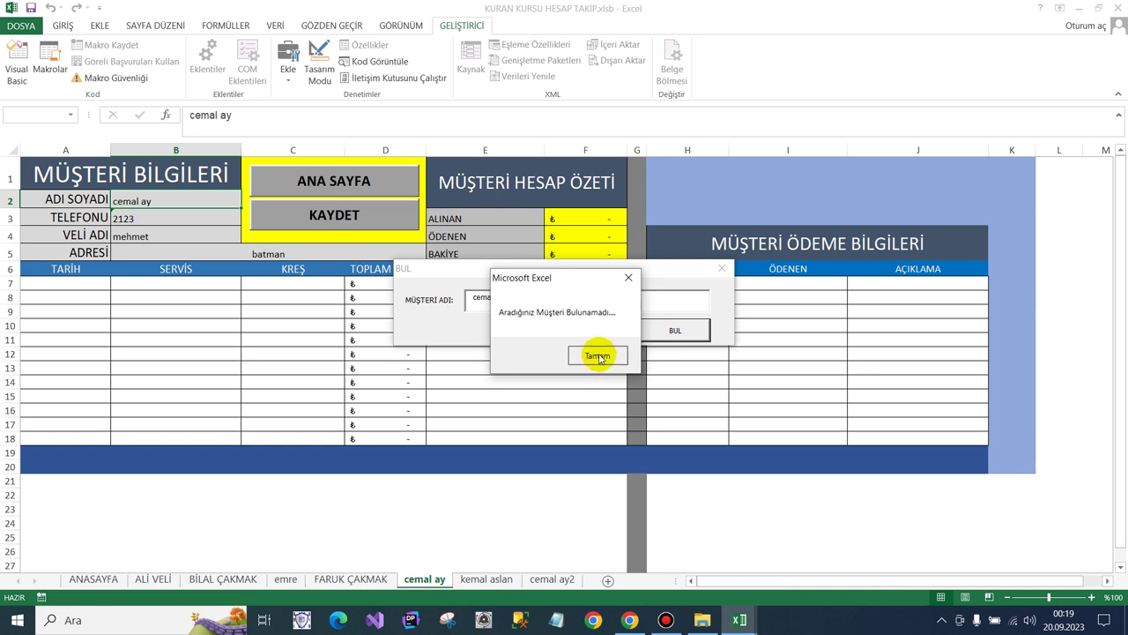
click(600, 356)
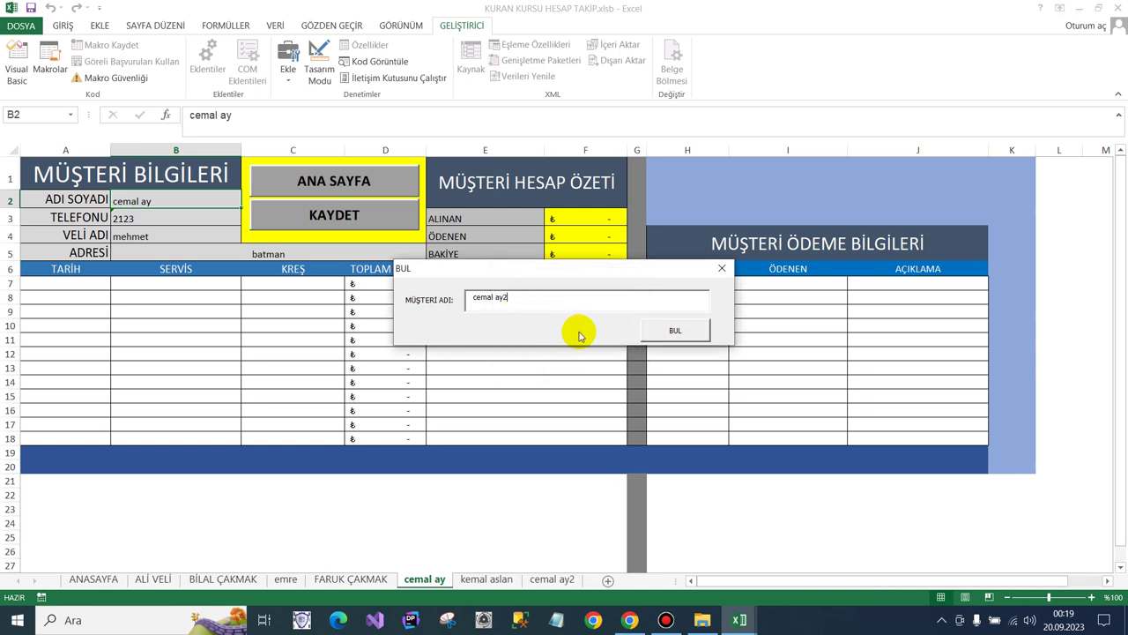
Search for the copied customer sheet, answer yes, close the form, and reopen the Bul button's code.
click(675, 330)
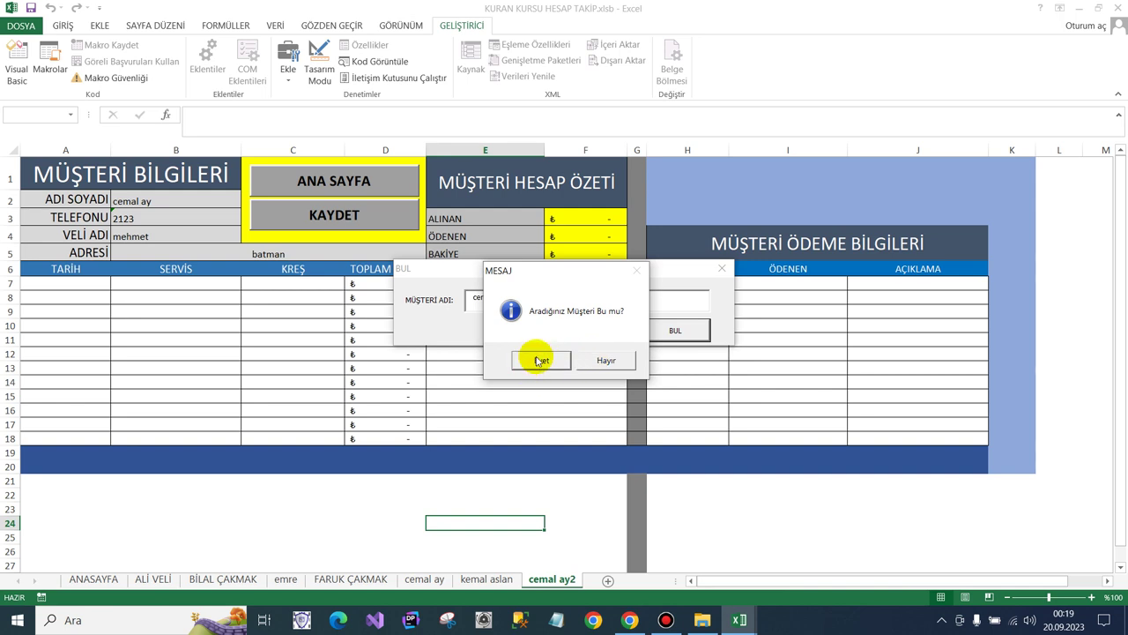
click(605, 358)
click(604, 355)
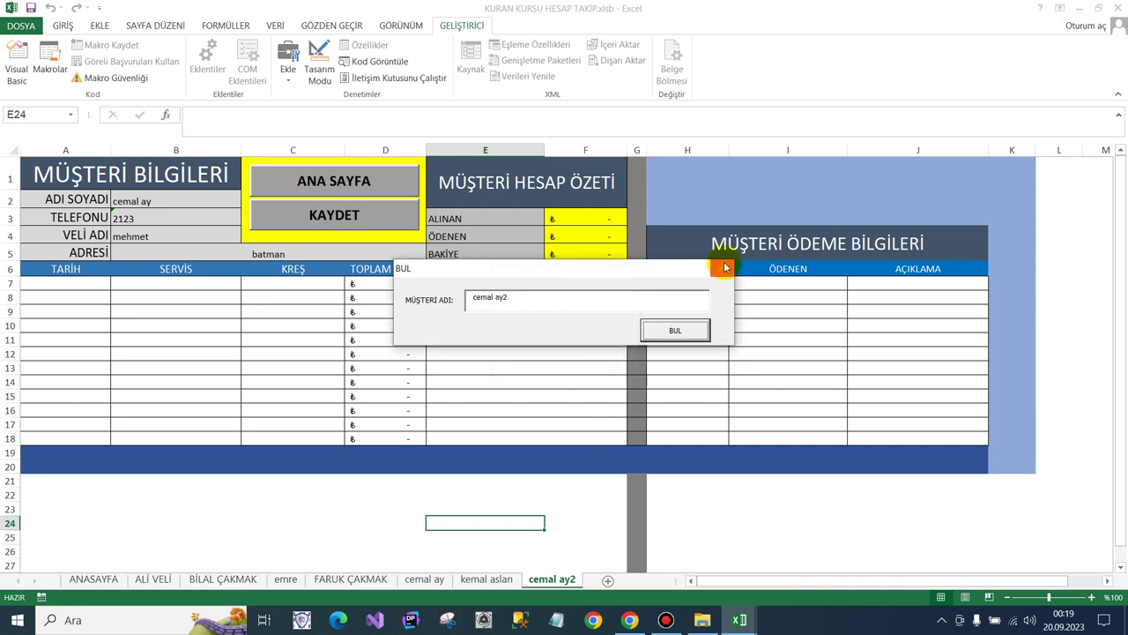
click(721, 268)
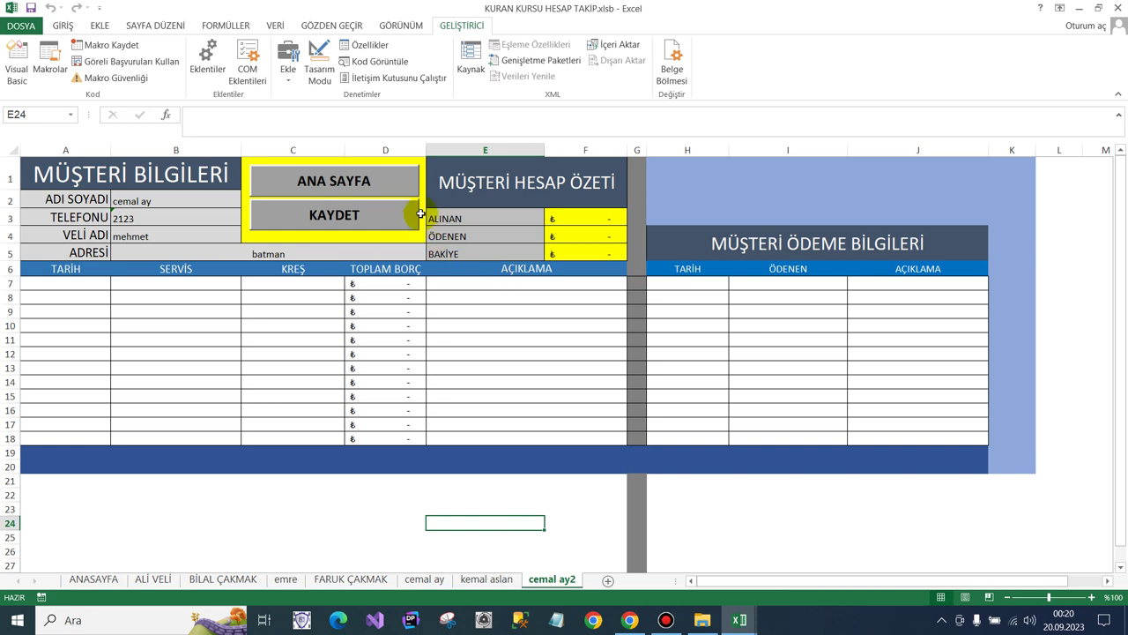
click(17, 63)
double_click(476, 129)
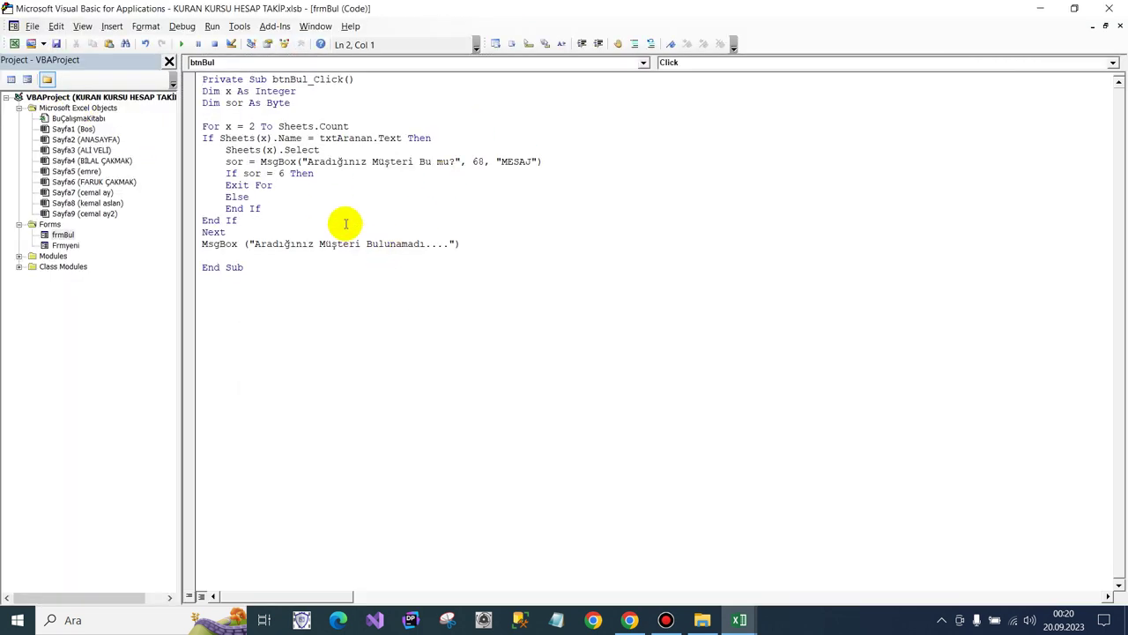
Delete the sor confirmation prompt along with its If, Else and End If lines.
drag(219, 161, 319, 177)
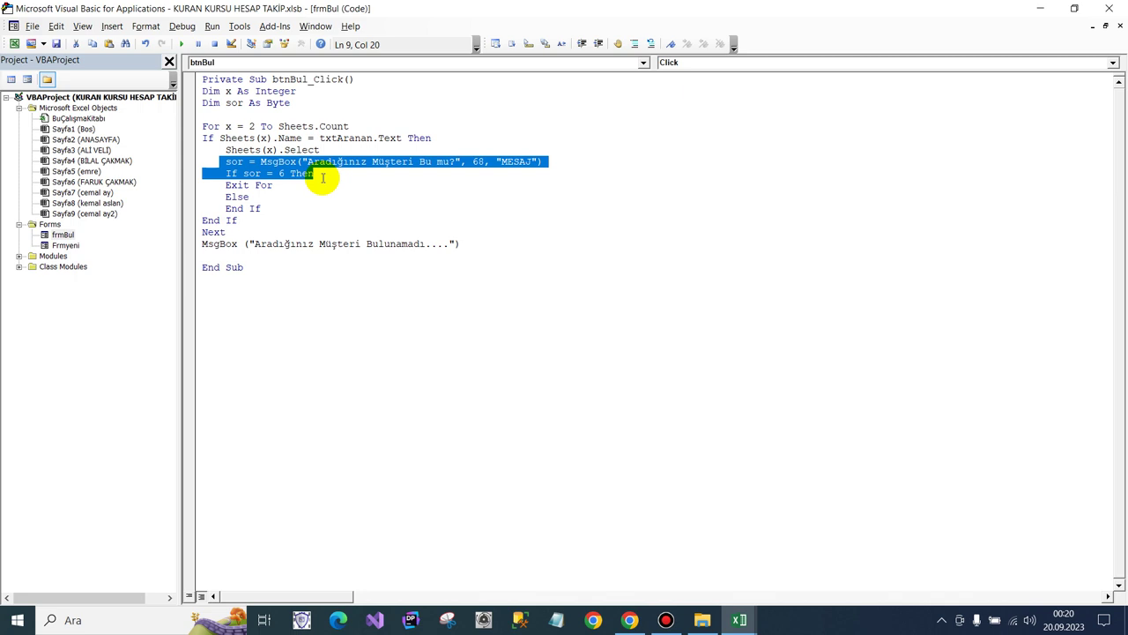
key(Delete)
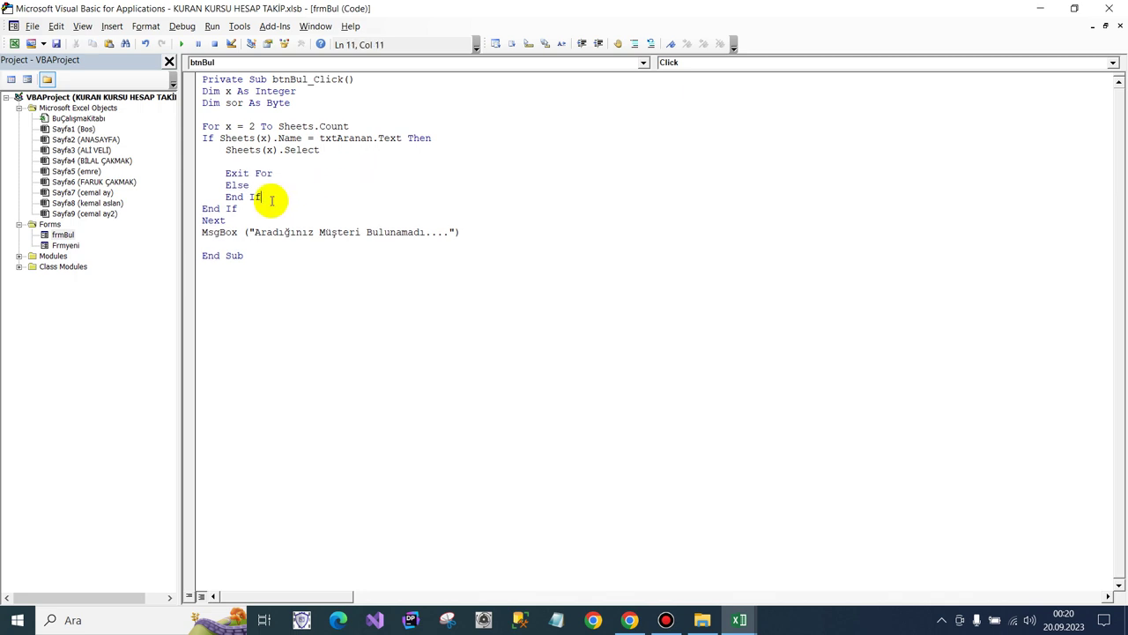
drag(271, 200, 209, 188)
key(Delete)
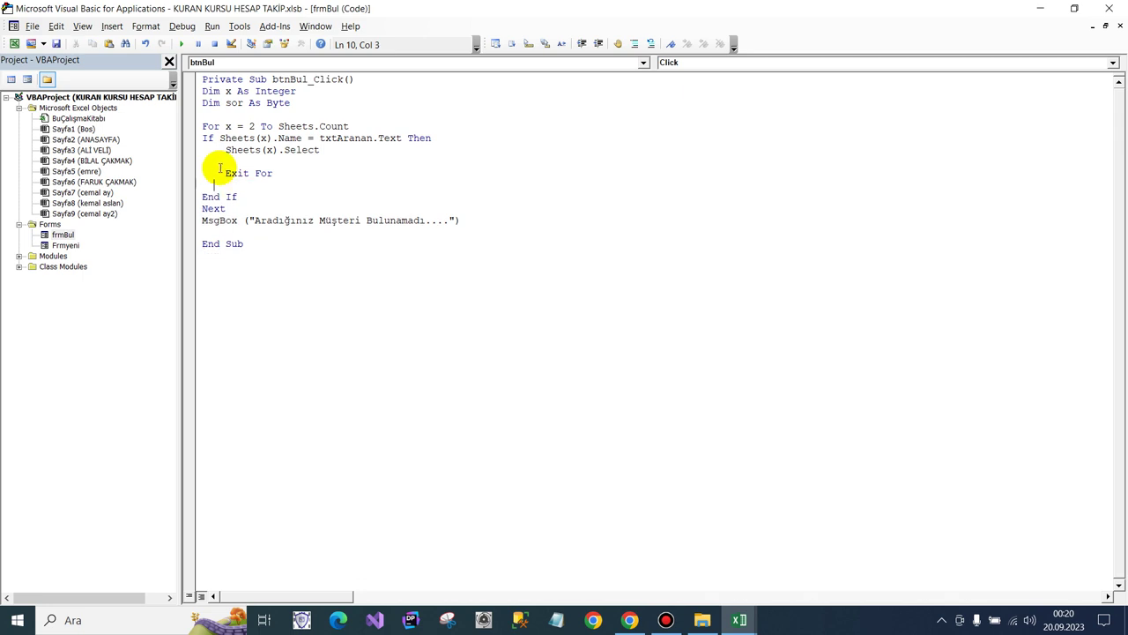
Remove the blank line above Exit For.
click(219, 162)
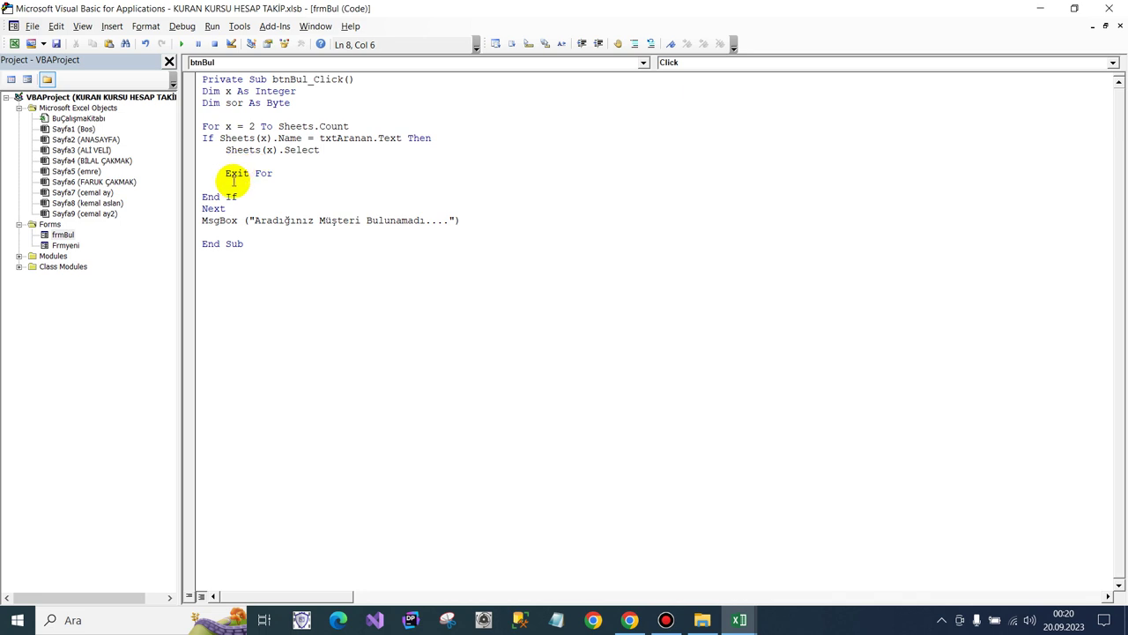
key(shift+Up)
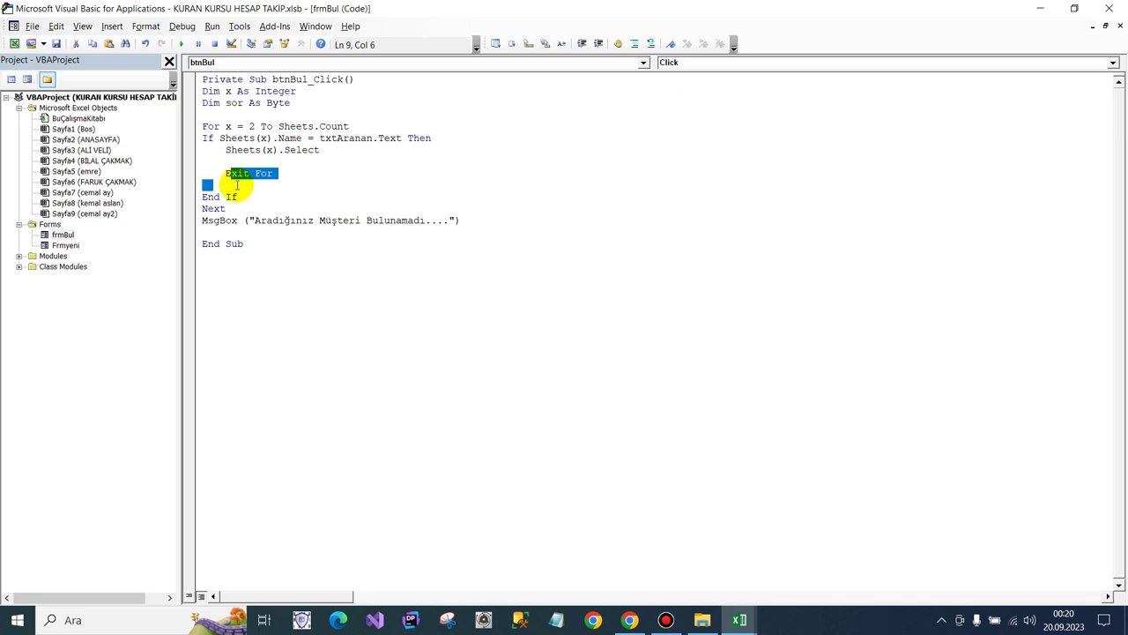
key(shift+Down)
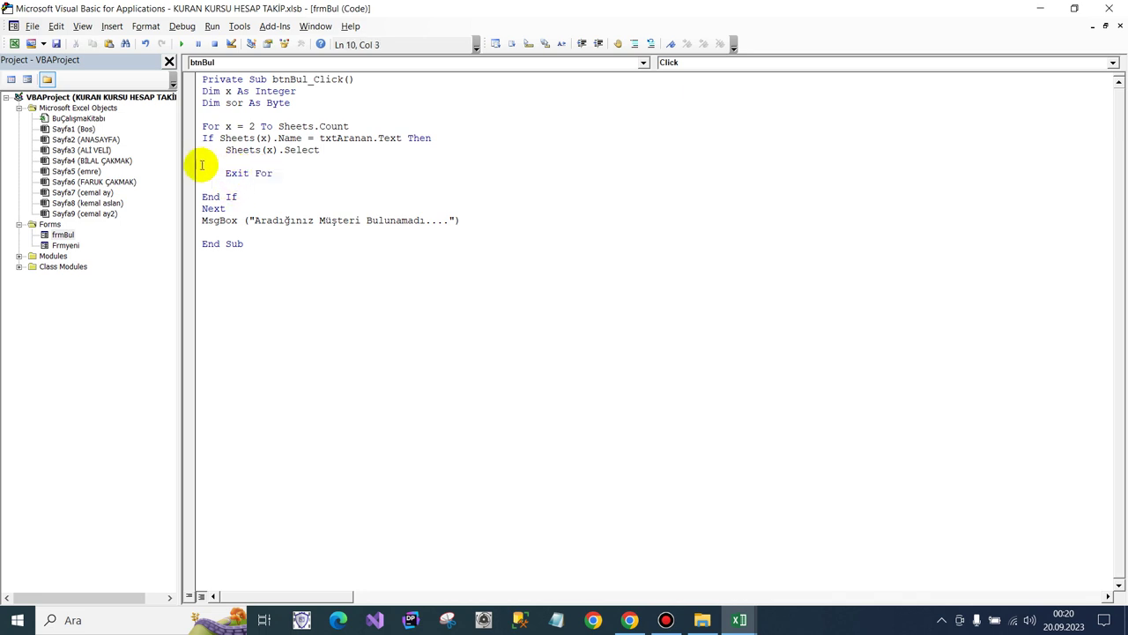
drag(201, 159, 202, 172)
key(Delete)
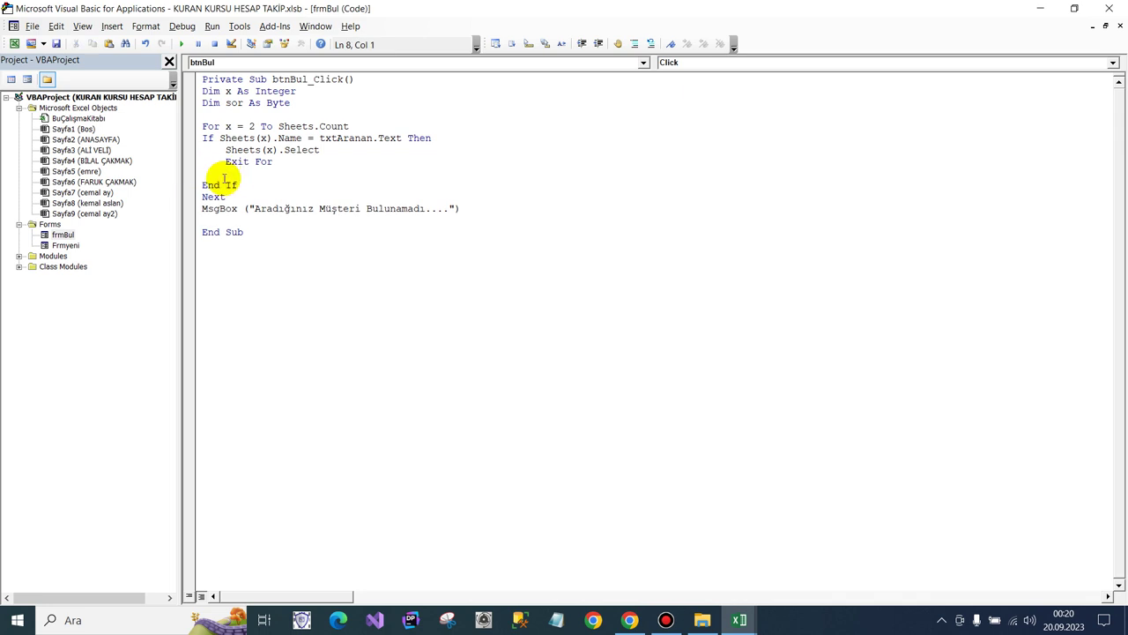
key(Down)
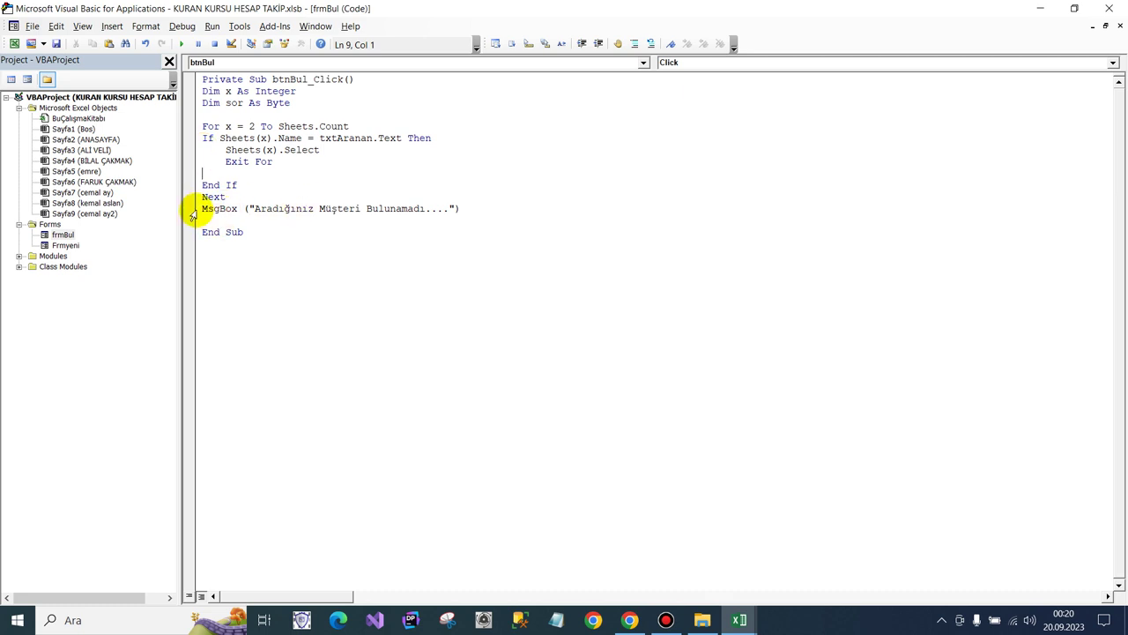
Insert a Bulundu: label line after the not-found message, before End Sub.
drag(201, 209, 465, 209)
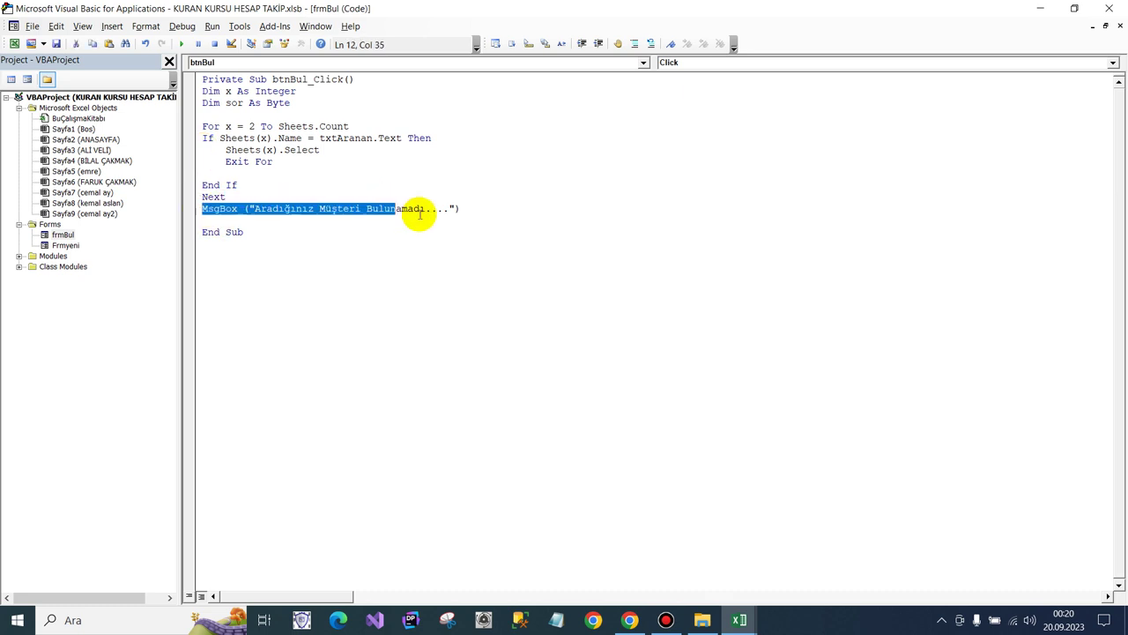
click(276, 163)
click(203, 221)
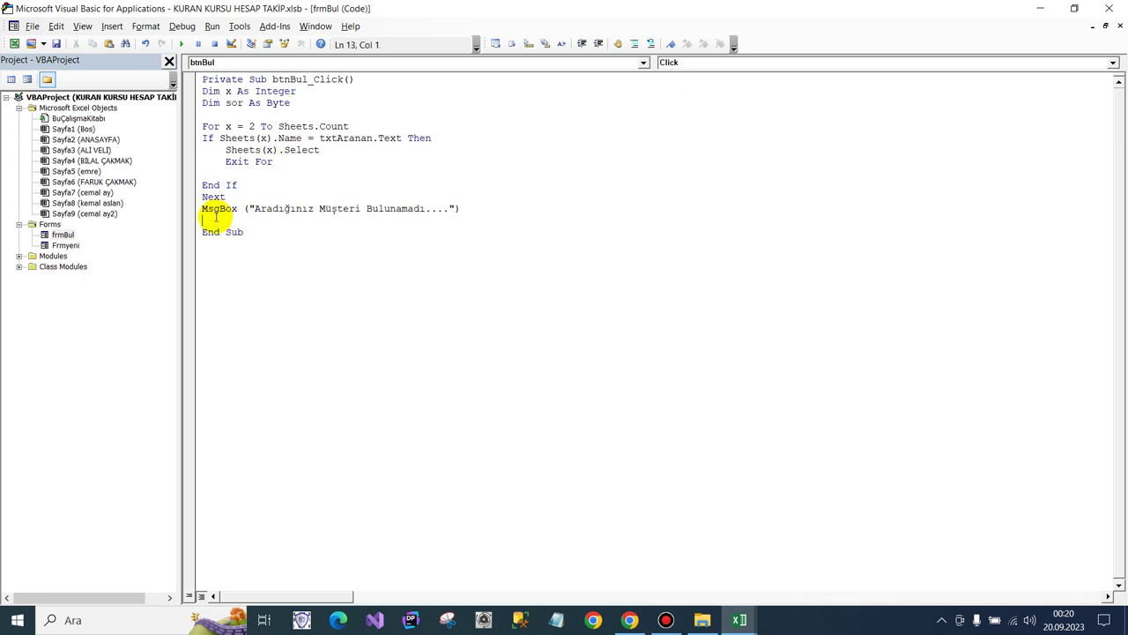
key(Return)
key(Return)
text(Bulundu:)
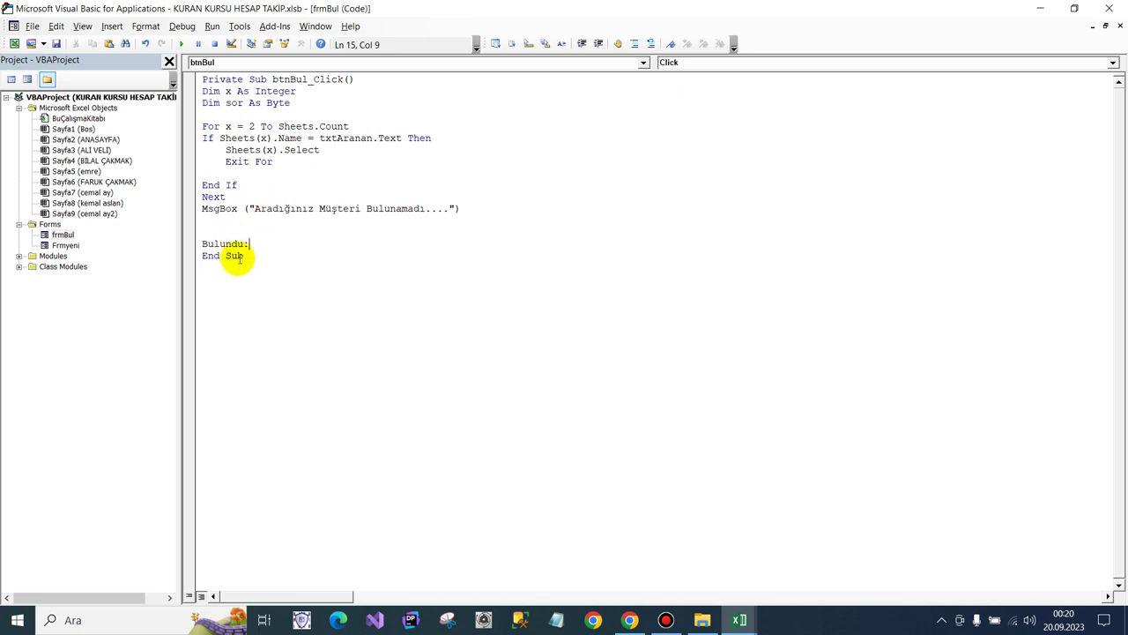
key(Return)
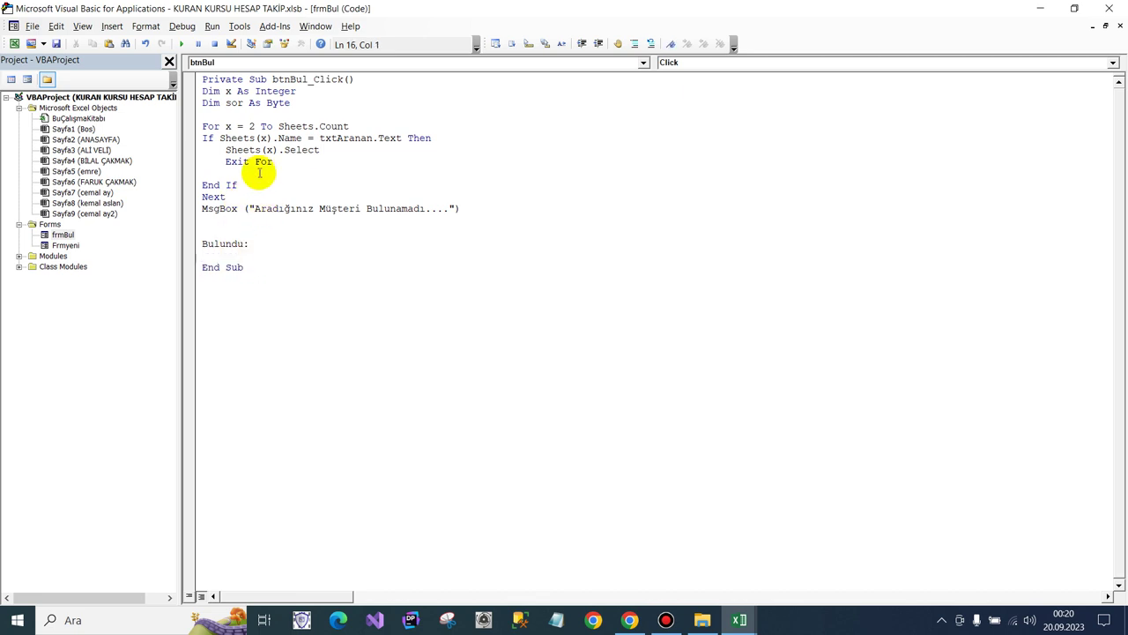
Declare bulundu As Label and replace Exit For with GoTo bulundu.
click(215, 115)
text(dim)
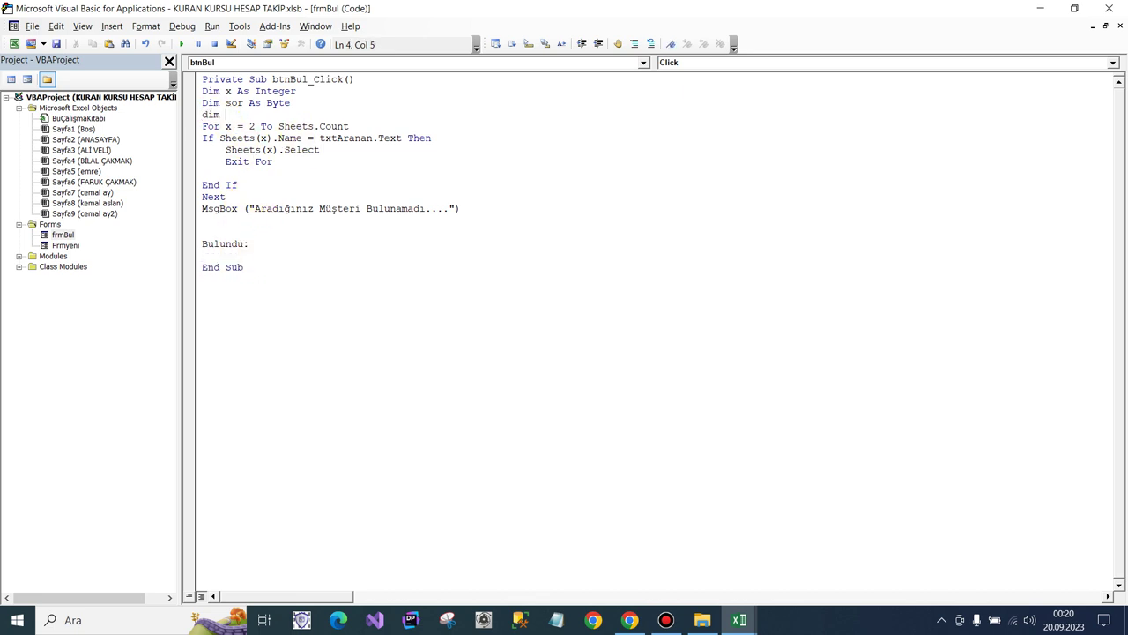
text(s )
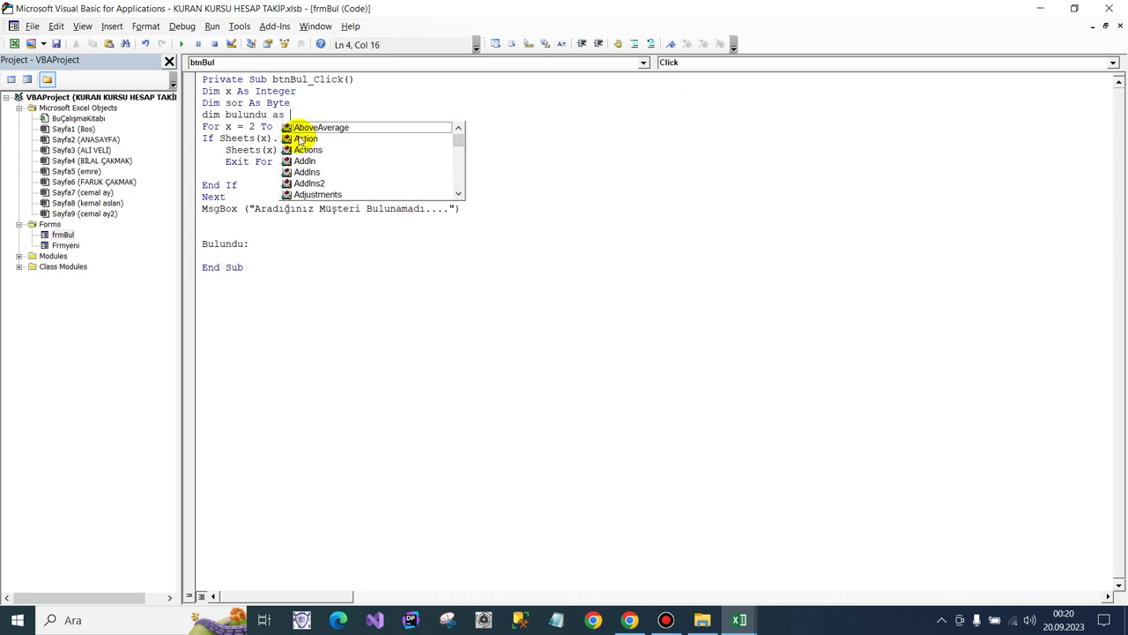
text(labe)
key(Tab)
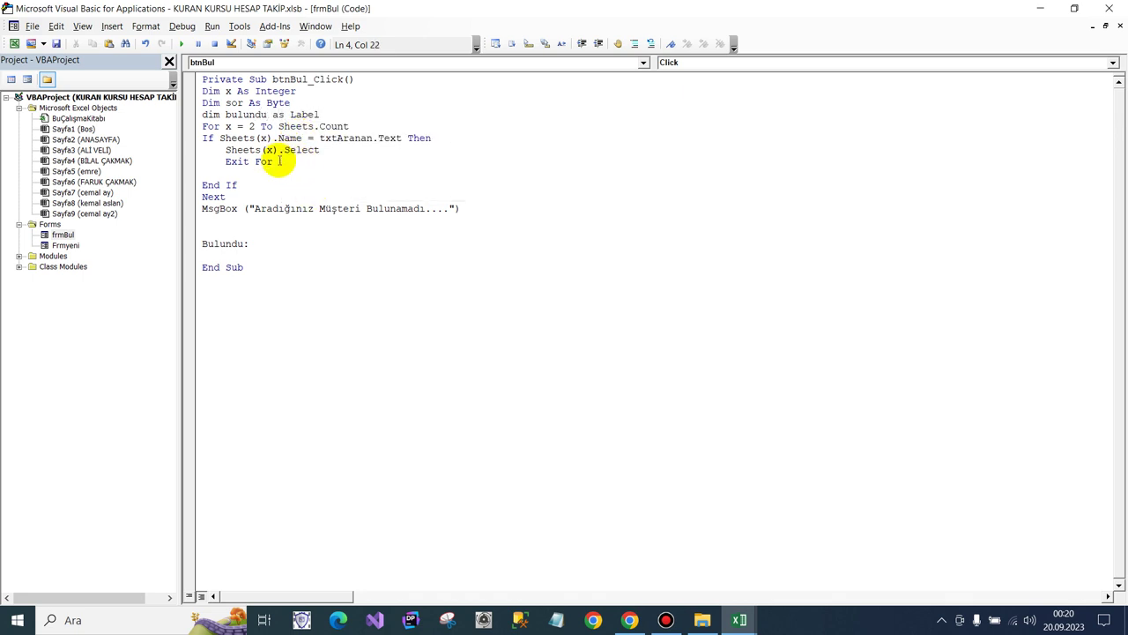
click(266, 162)
drag(225, 163, 282, 168)
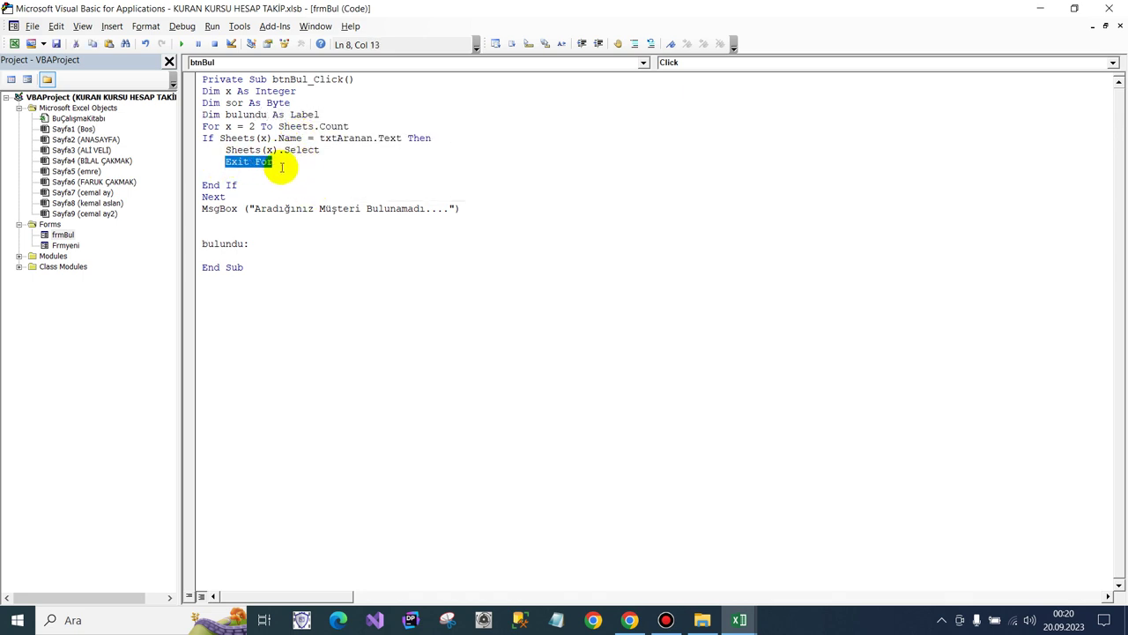
text(goto)
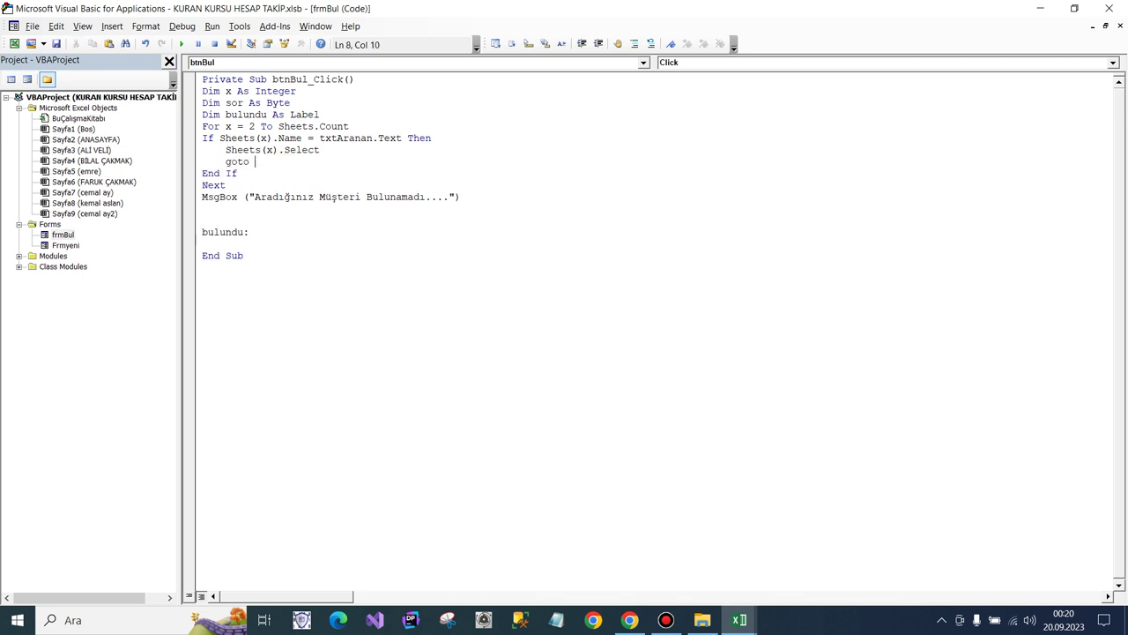
text(ulundu)
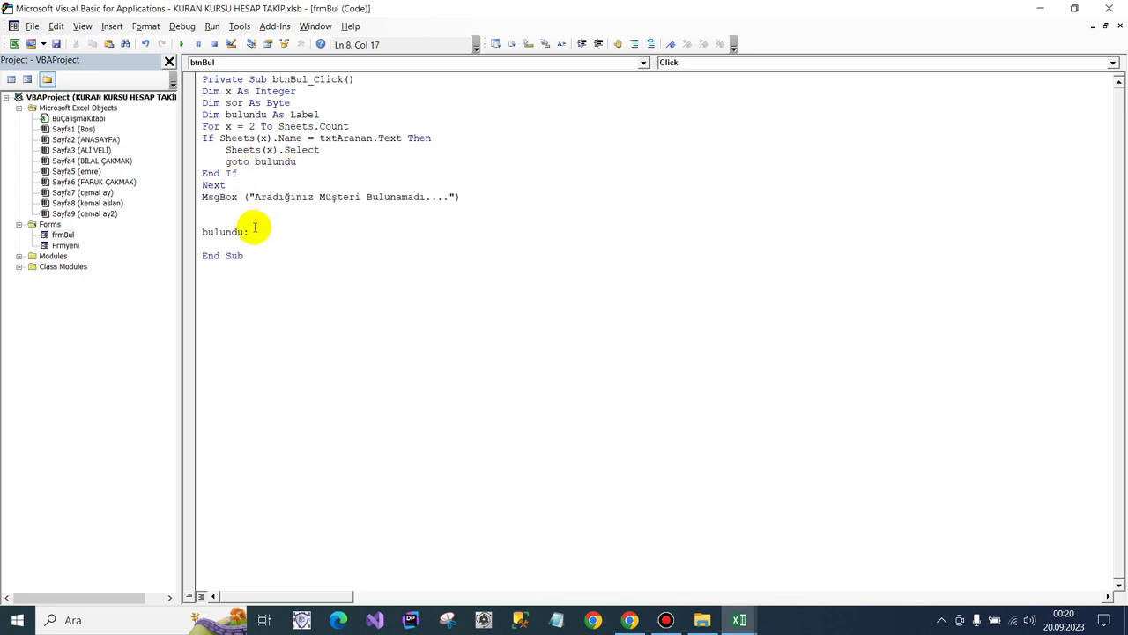
click(253, 232)
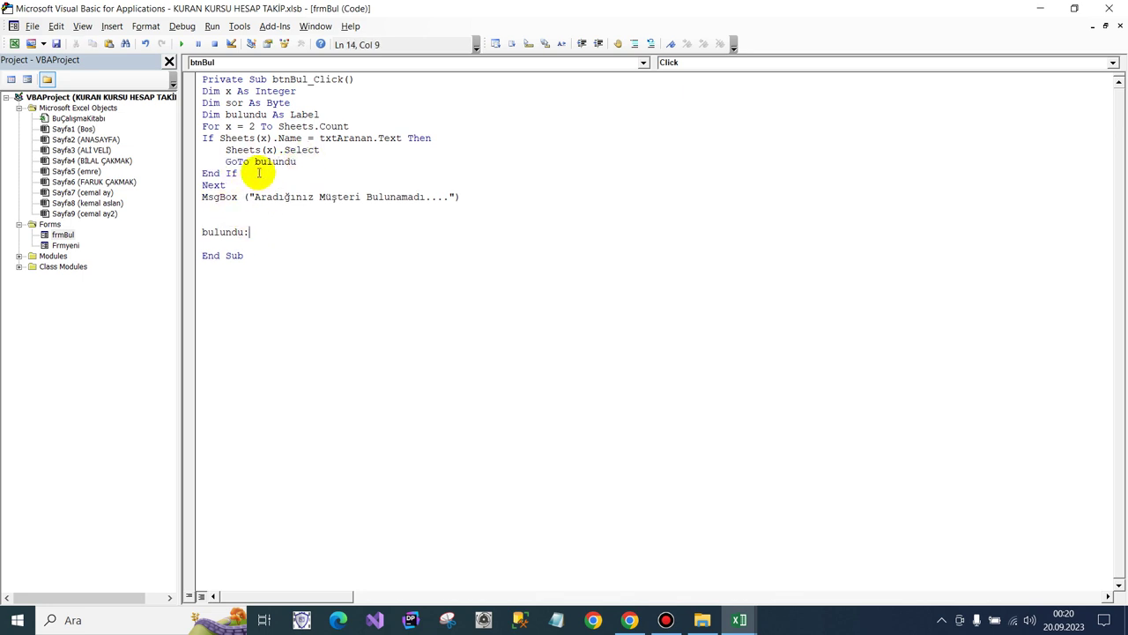
Insert an Exit Sub line above the bulundu: label.
click(229, 220)
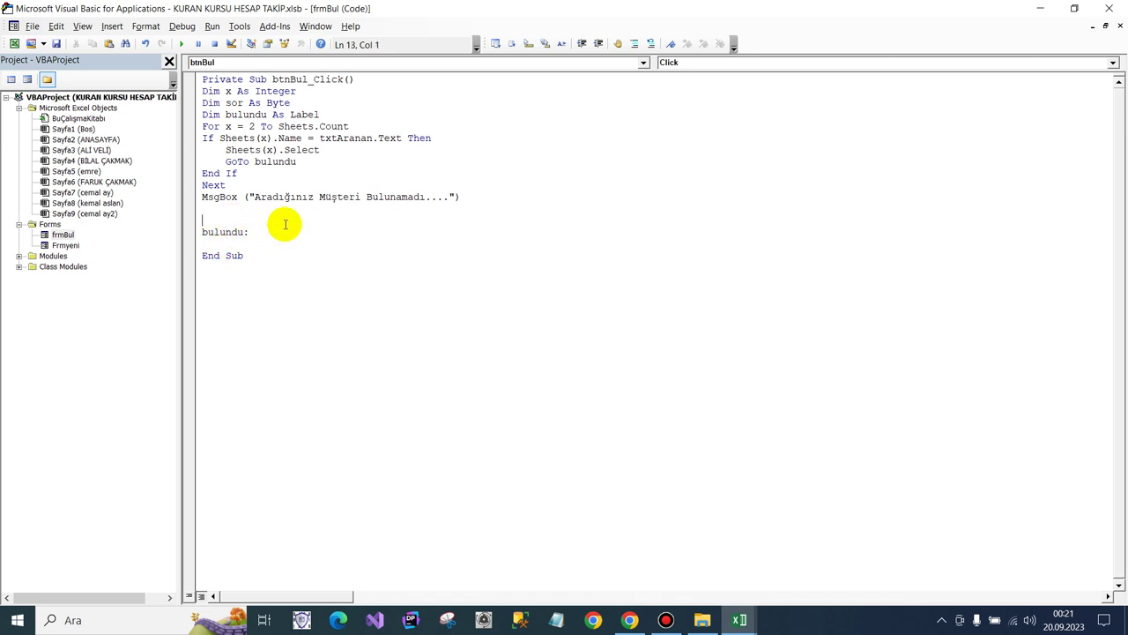
text(exit sub)
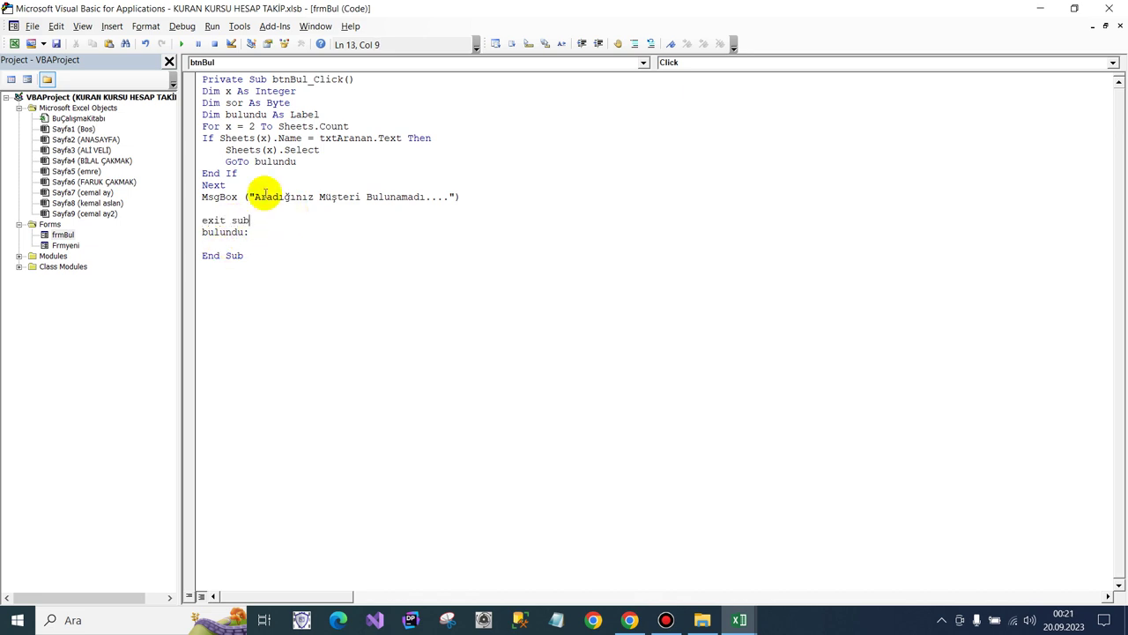
click(236, 243)
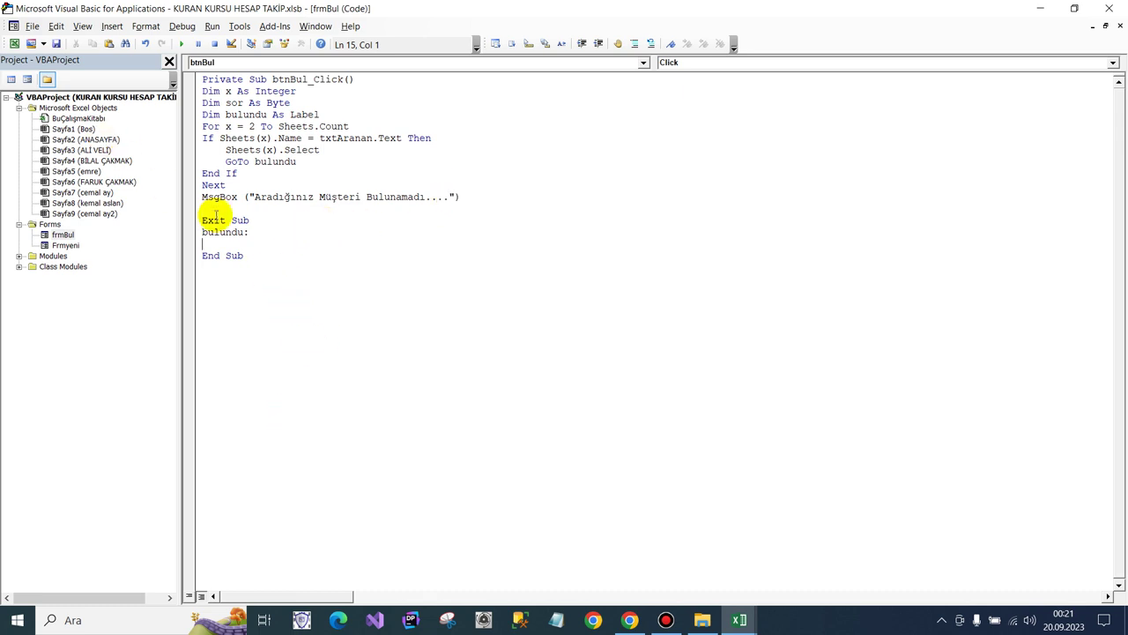
Highlight Sheets(x).Select, the bulundu: label, loop end and not-found message to explain the flow.
click(223, 150)
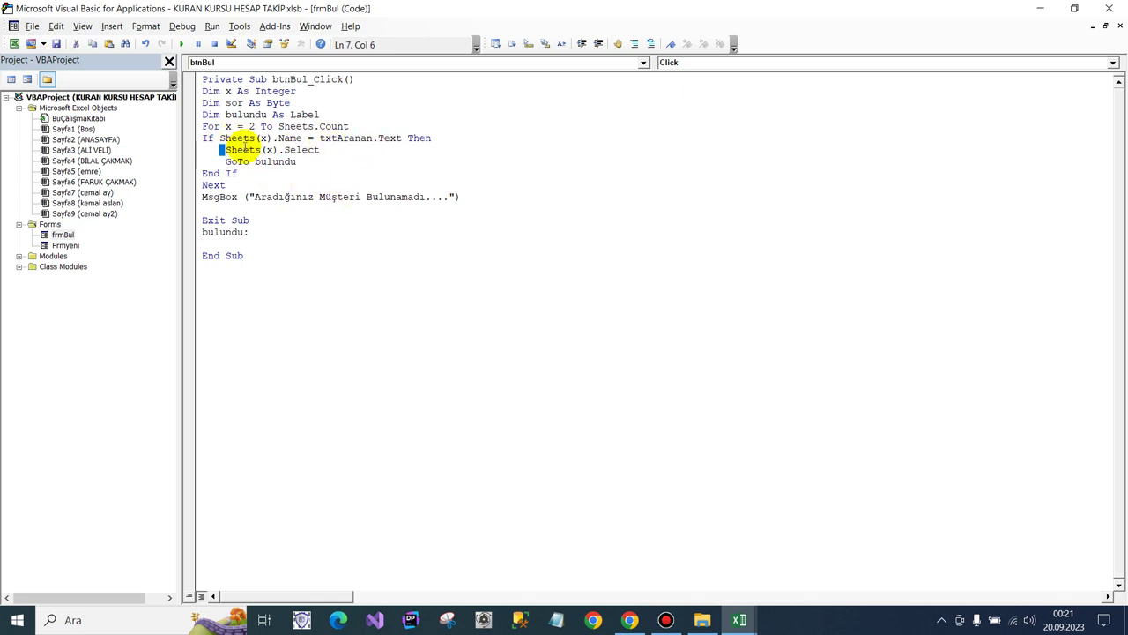
drag(246, 145, 314, 150)
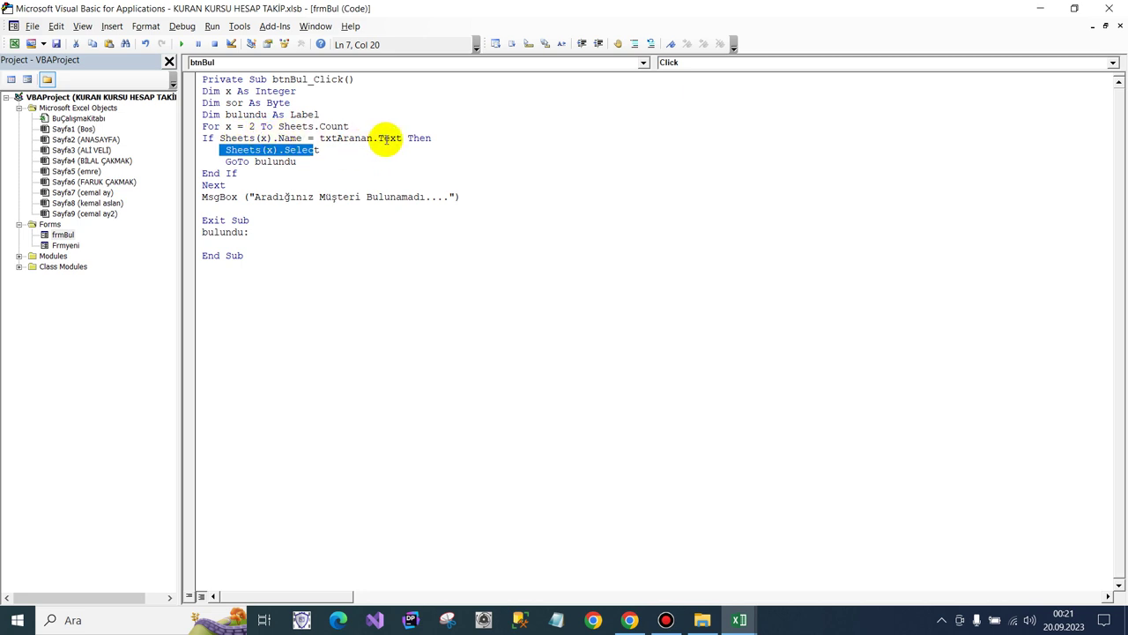
click(238, 162)
click(222, 150)
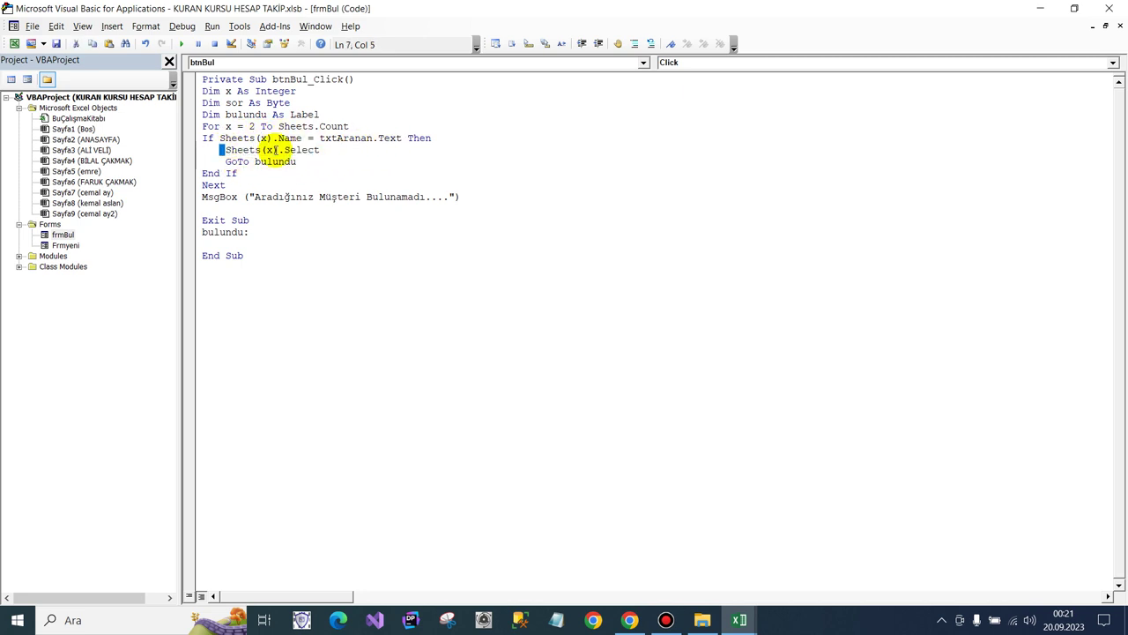
drag(274, 150, 319, 150)
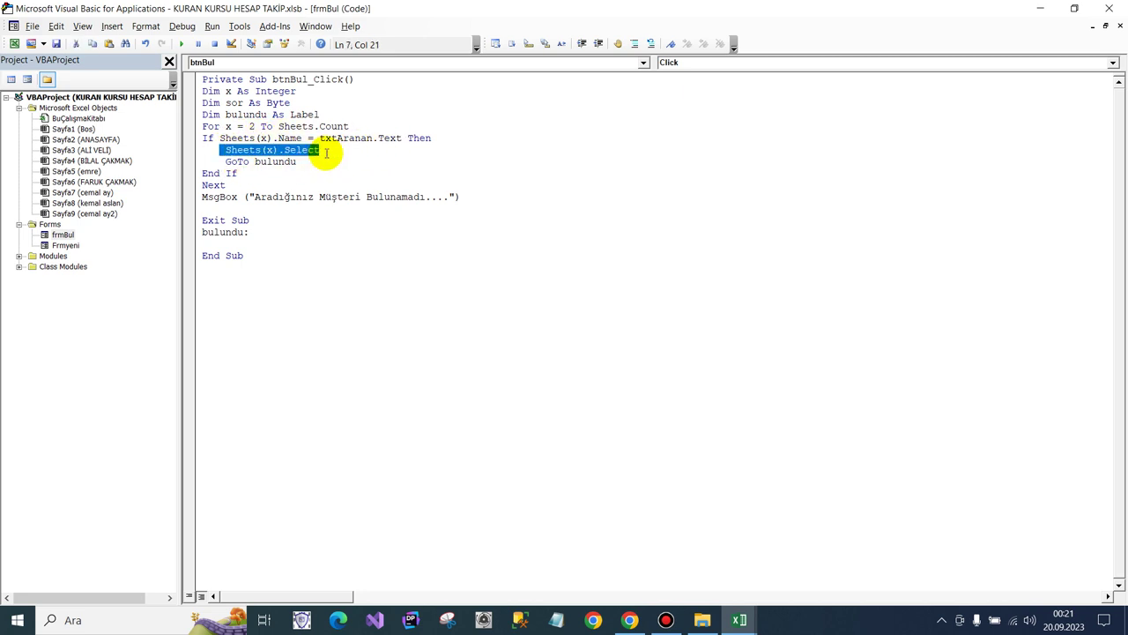
click(201, 234)
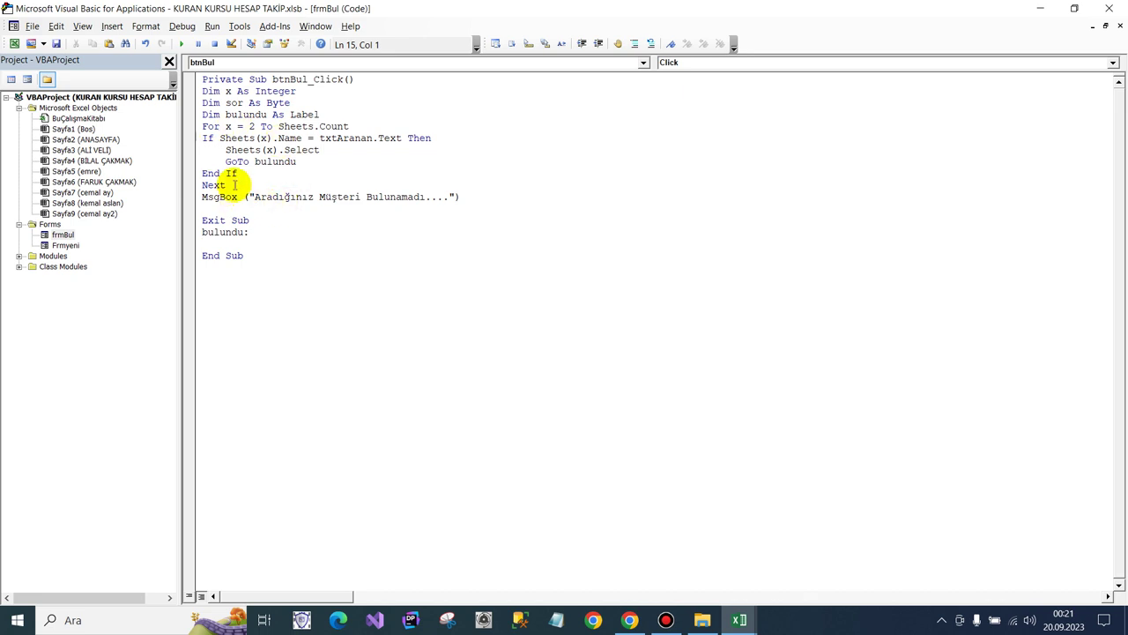
click(230, 185)
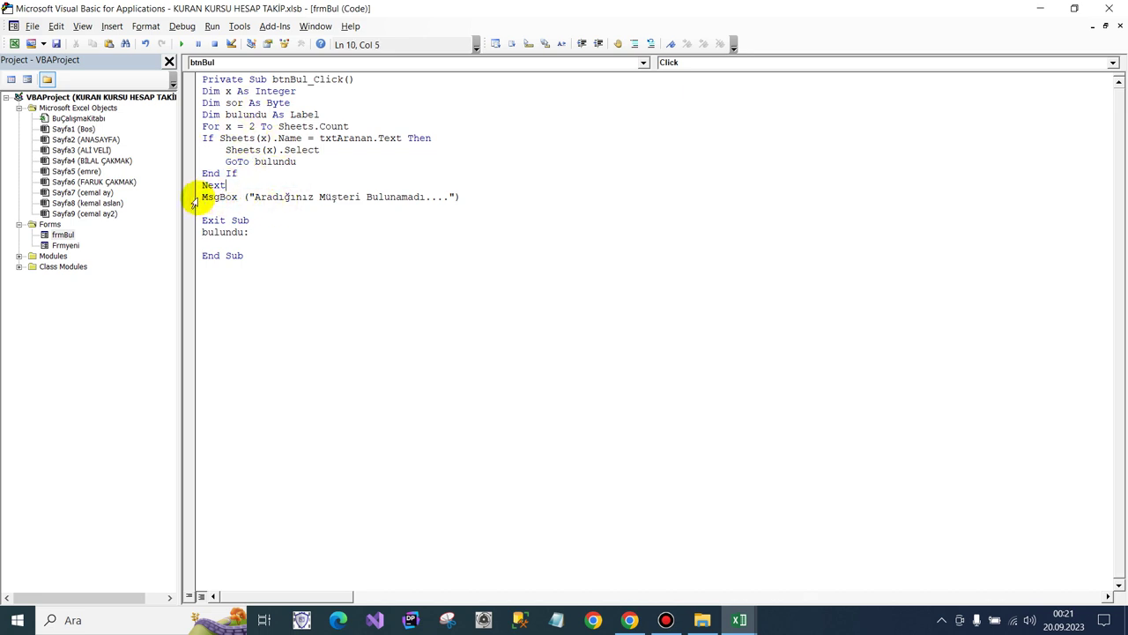
drag(202, 197, 459, 197)
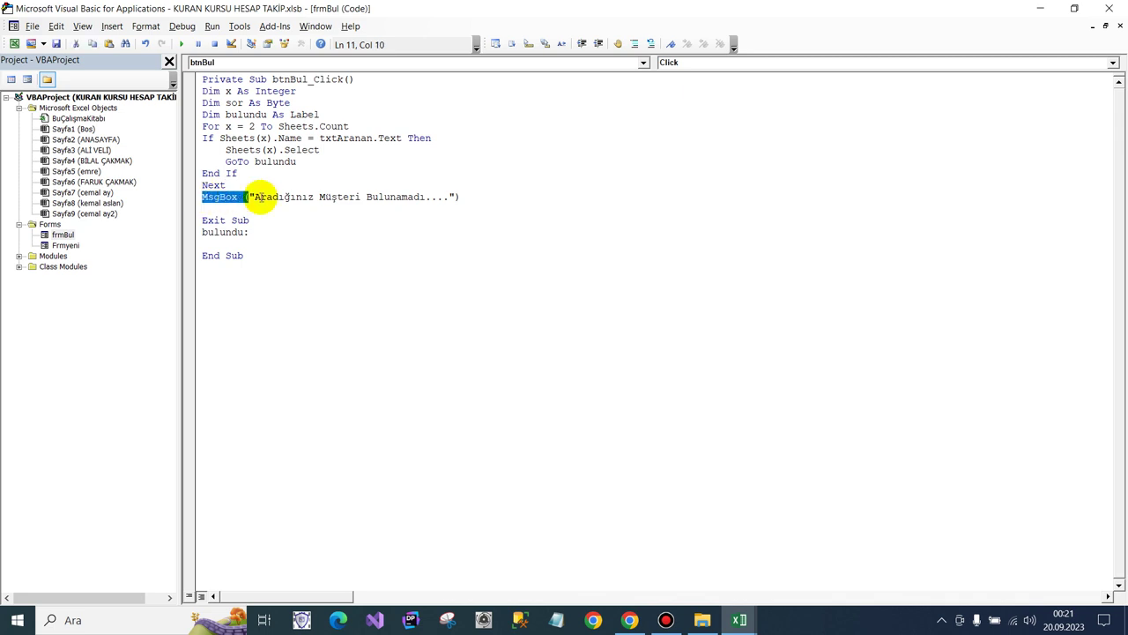
mouse_move(739, 619)
click(614, 564)
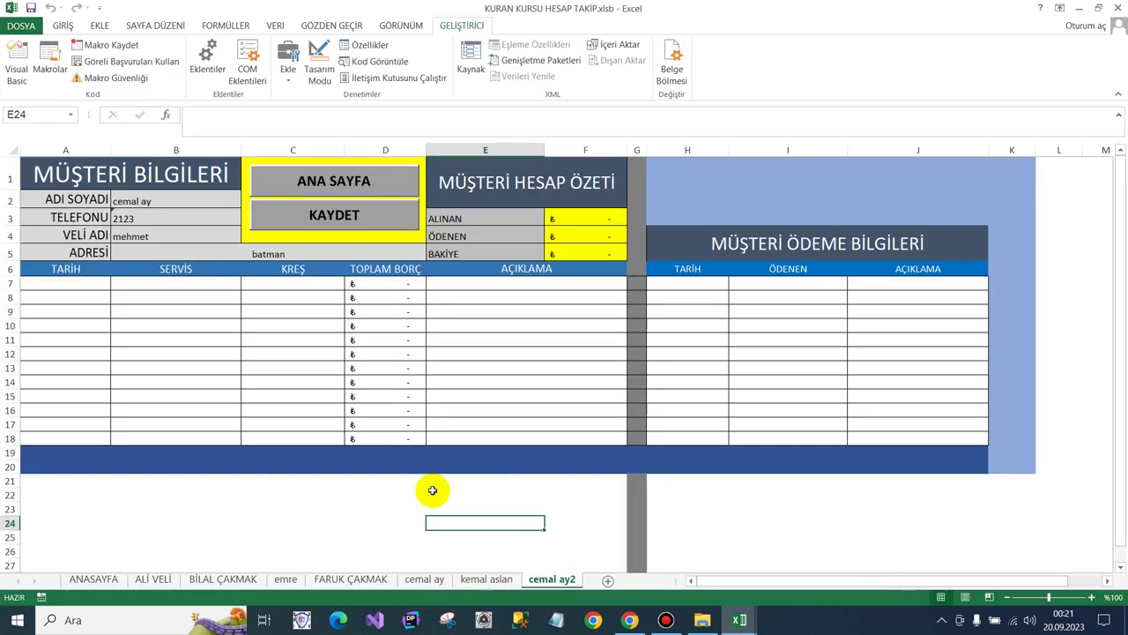
Search the nonsense name 'asfasdf' from ANASAYFA and dismiss the not-found message.
click(95, 578)
click(310, 299)
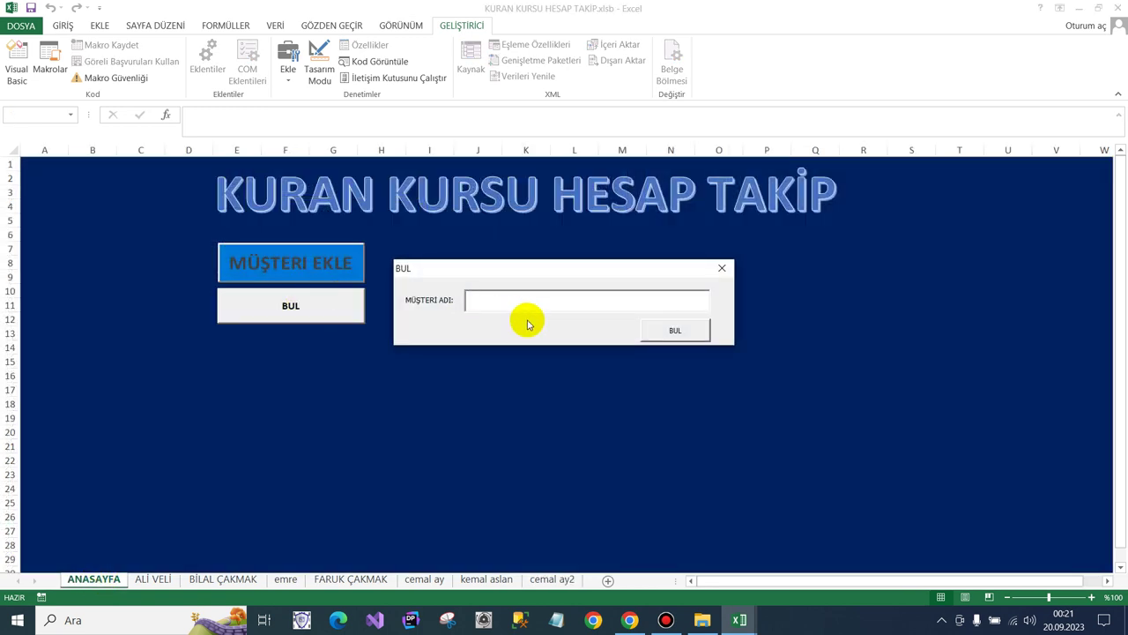
text(asfasdf)
click(673, 339)
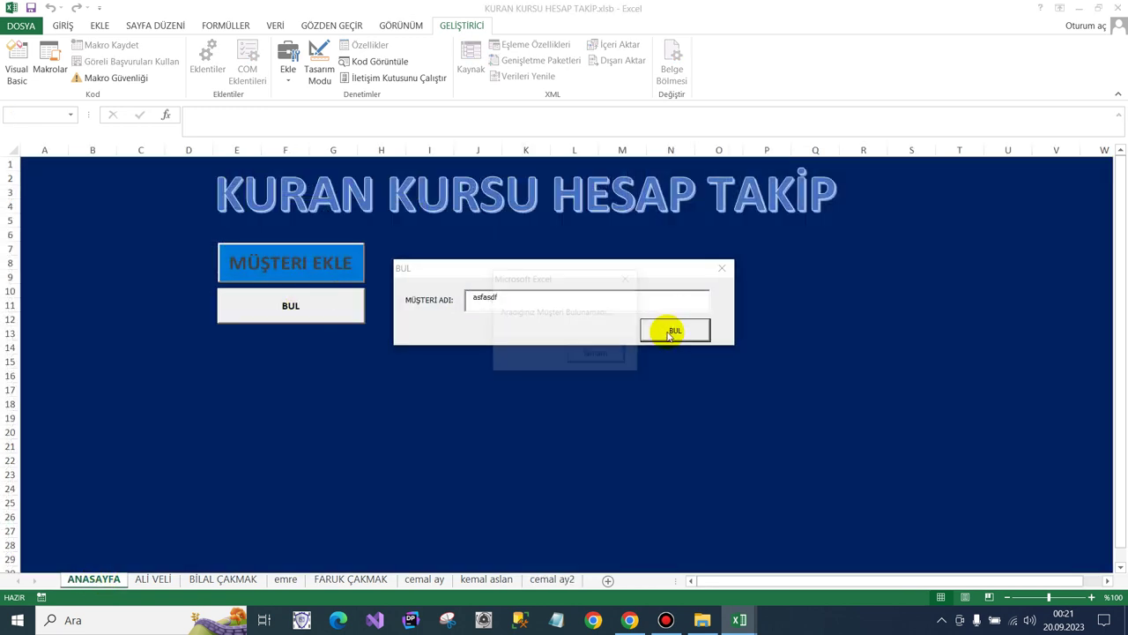
click(587, 357)
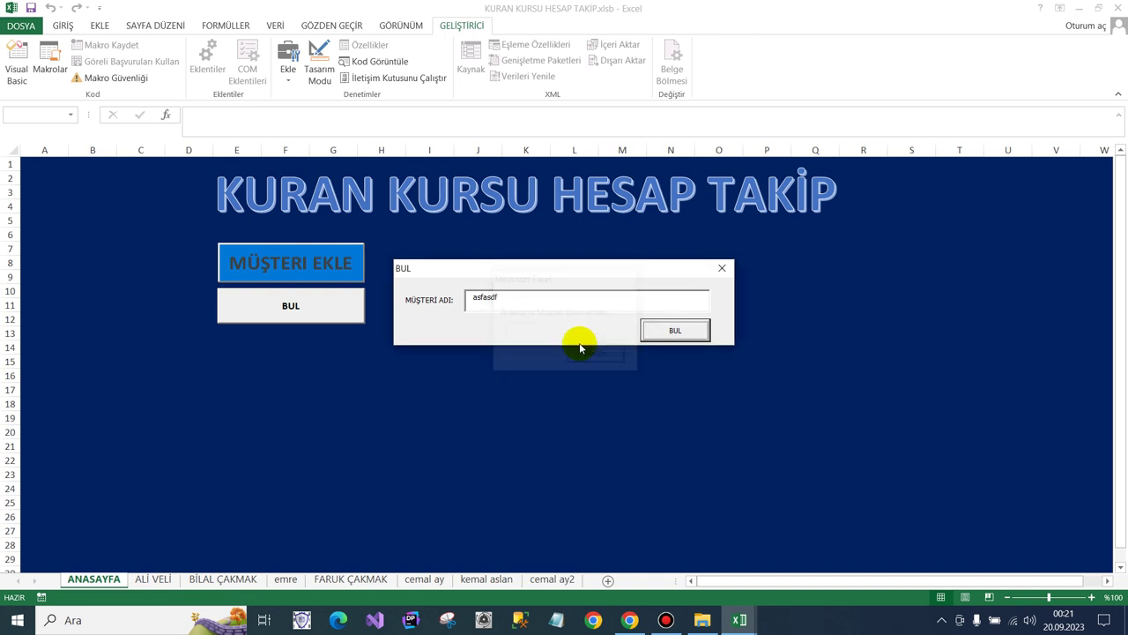
Search the copied customer's name to open its sheet, then return to the frmBul design.
double_click(470, 297)
text(cemal)
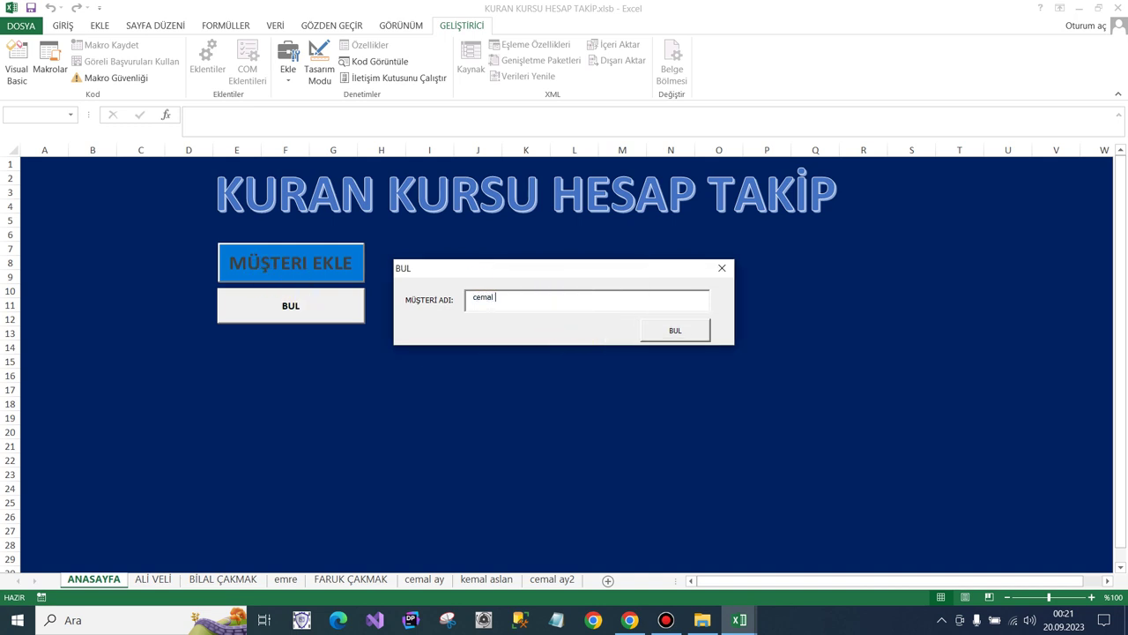
text(2)
click(674, 331)
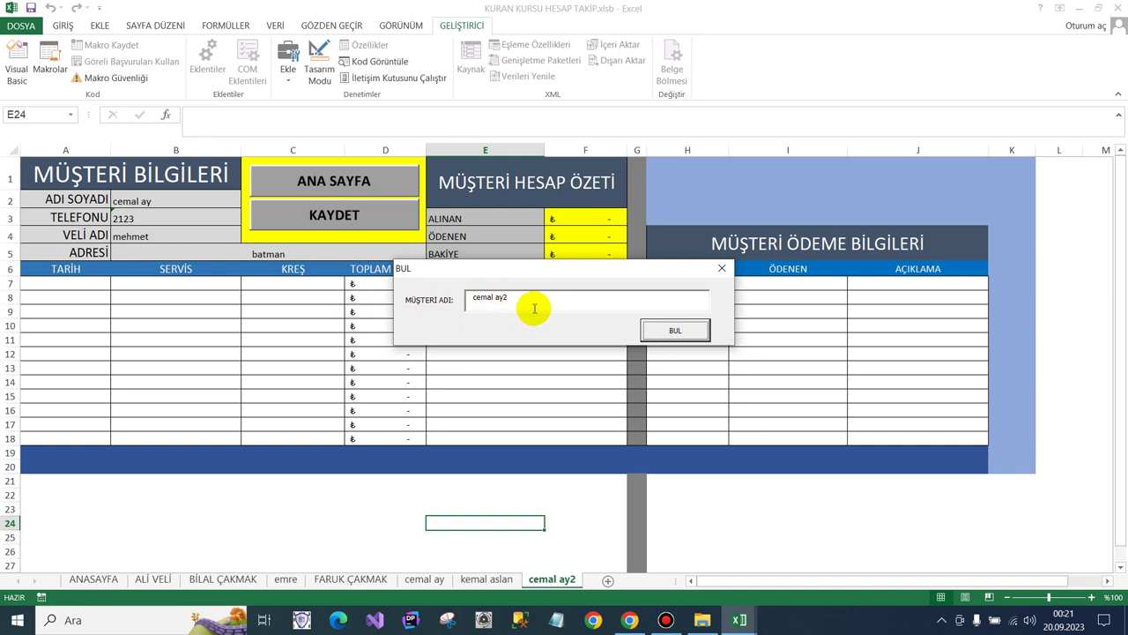
click(722, 269)
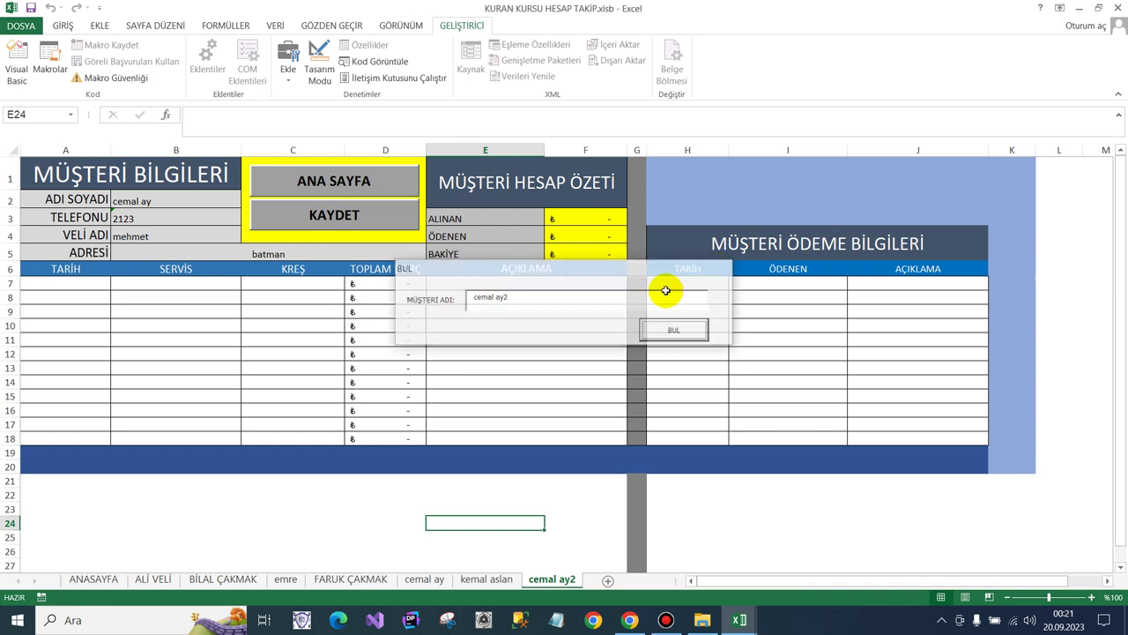
mouse_move(742, 622)
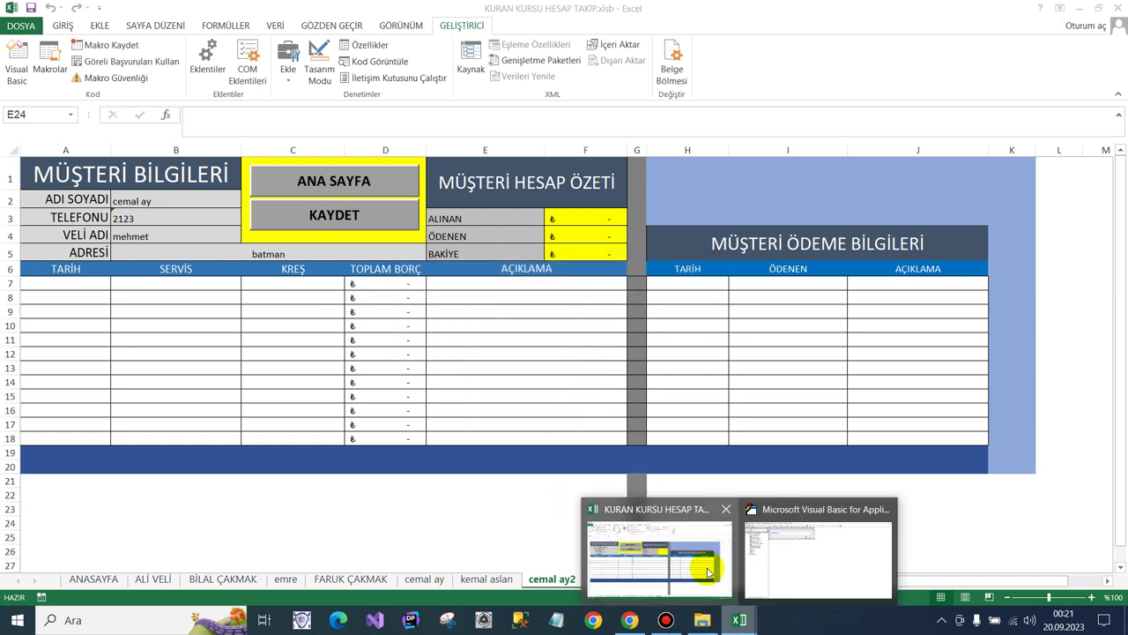
click(772, 564)
click(472, 128)
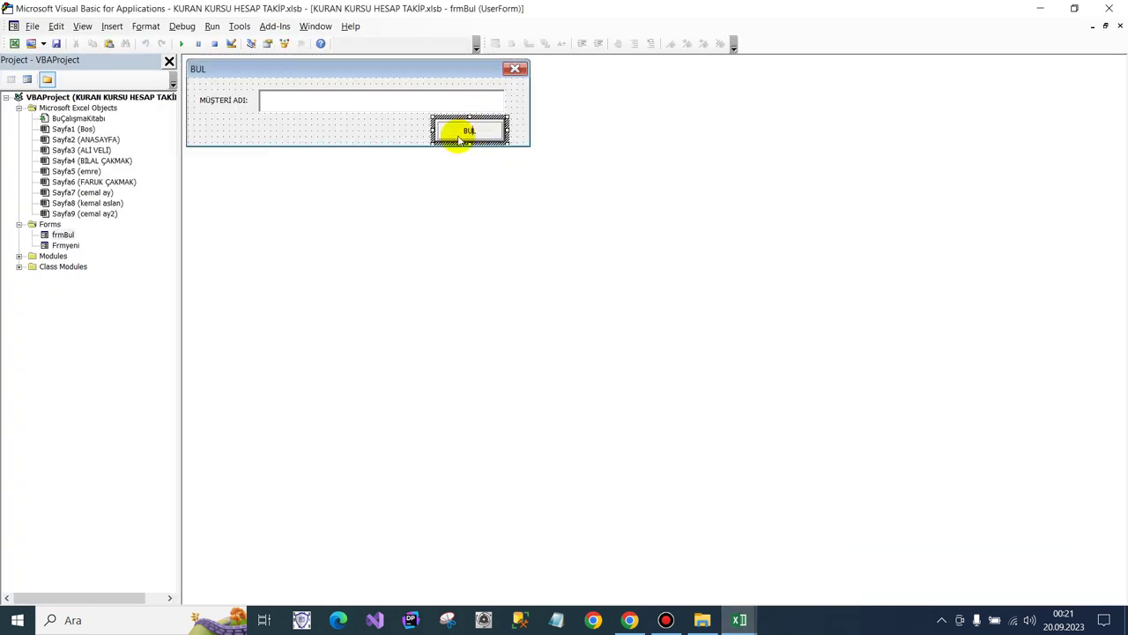
Add Unload Me on the line after bulundu: in btnBul_Click, then return to Excel.
double_click(471, 128)
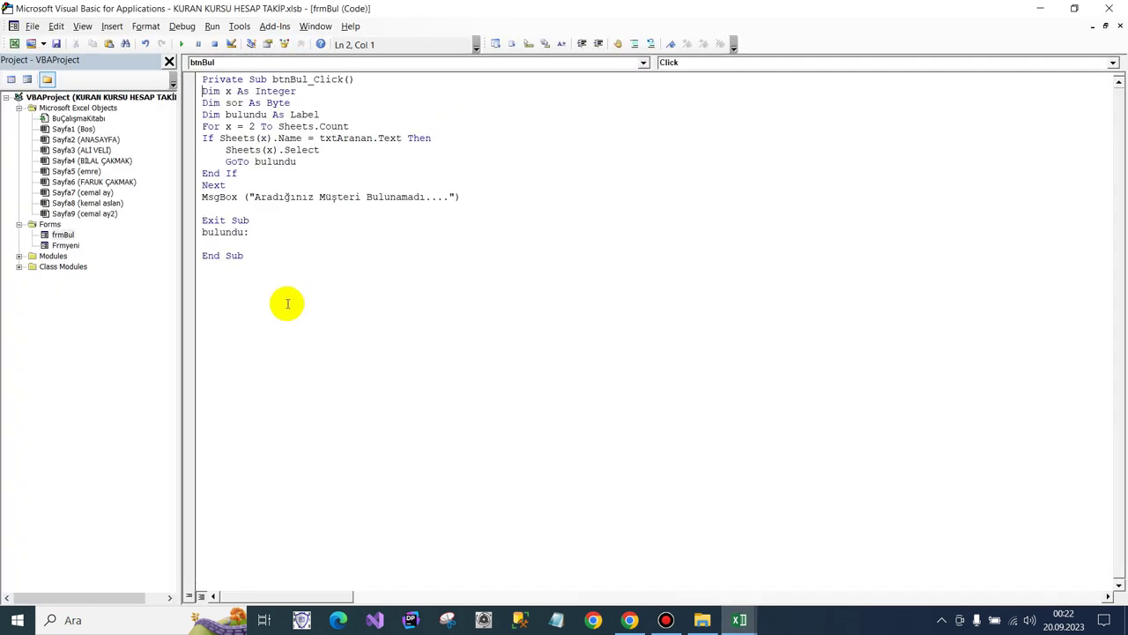
click(221, 244)
text(m)
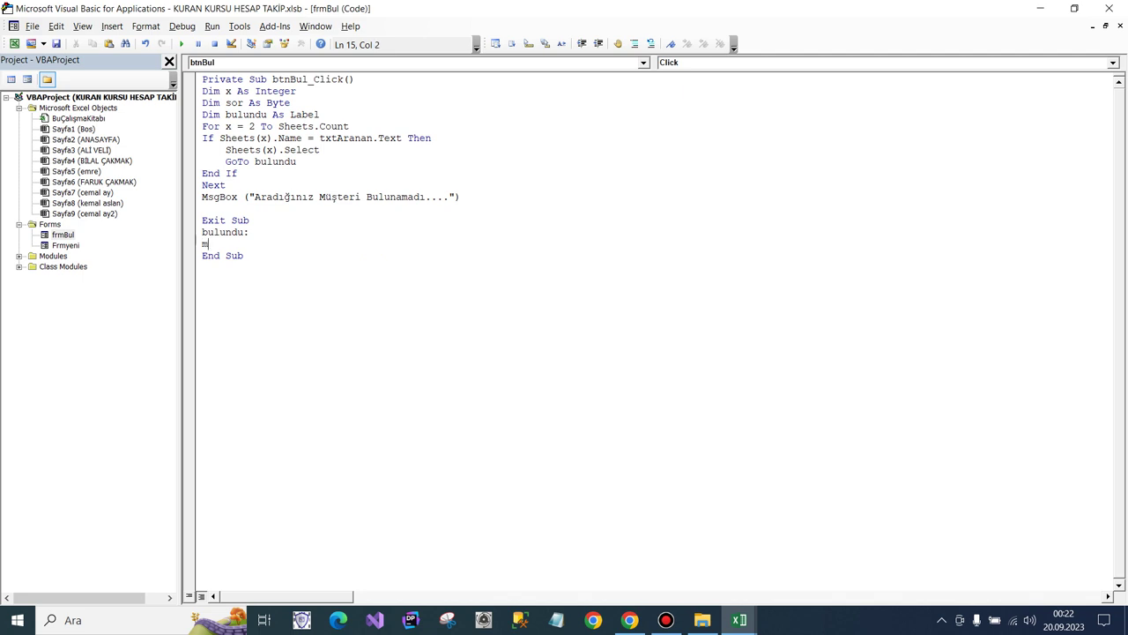
text(e.clo)
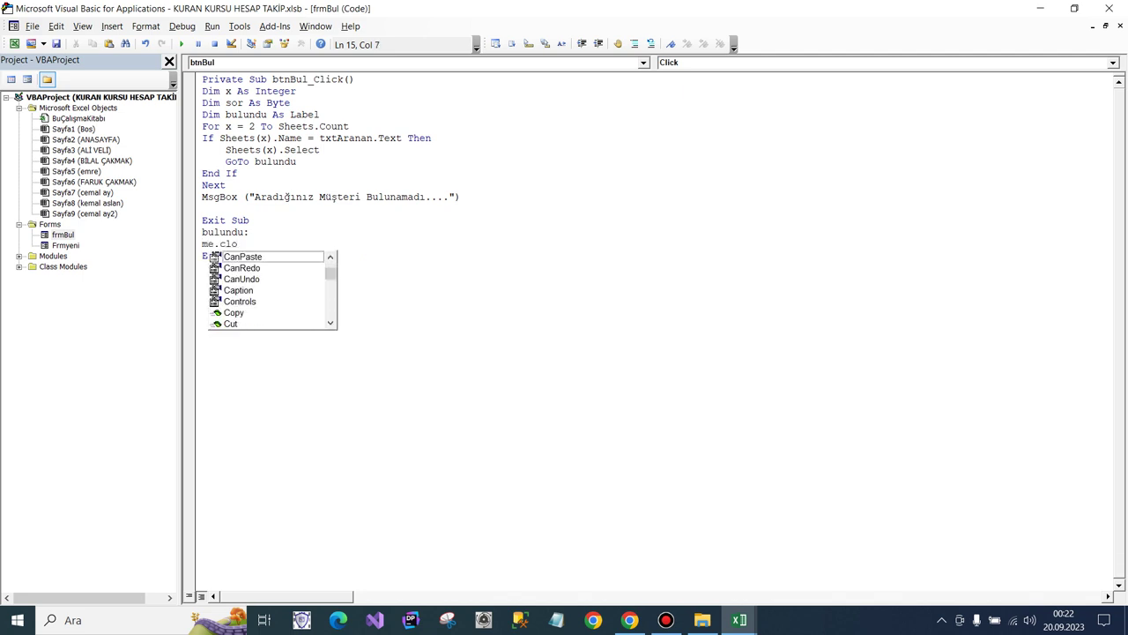
key(BackSpace)
key(BackSpace)
key(BackSpace)
text(unload me)
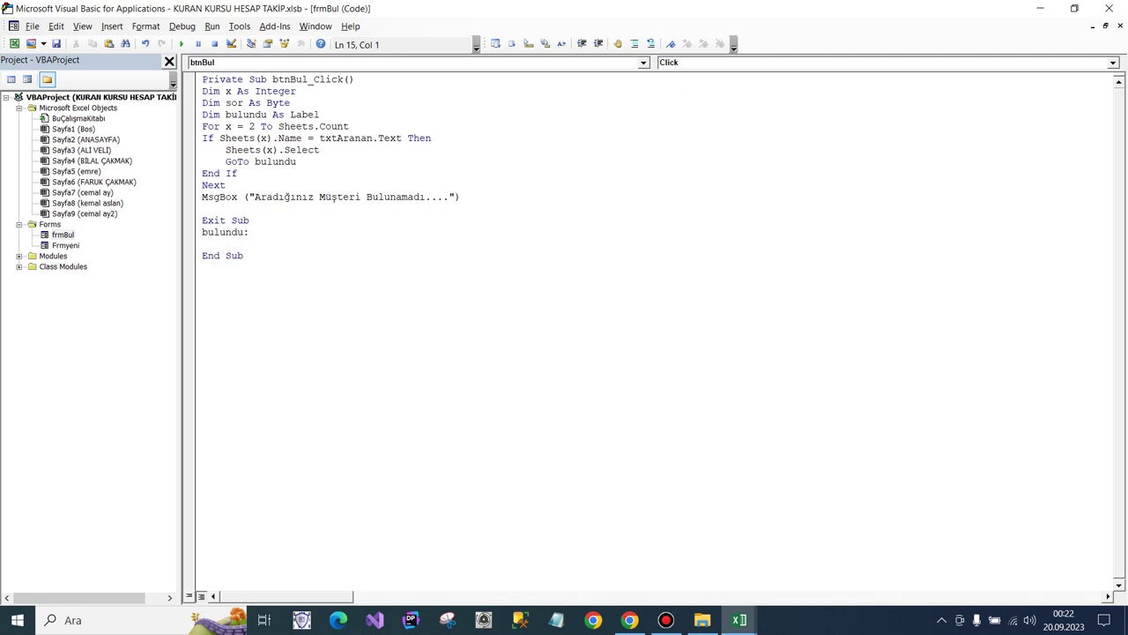
click(310, 232)
mouse_move(740, 622)
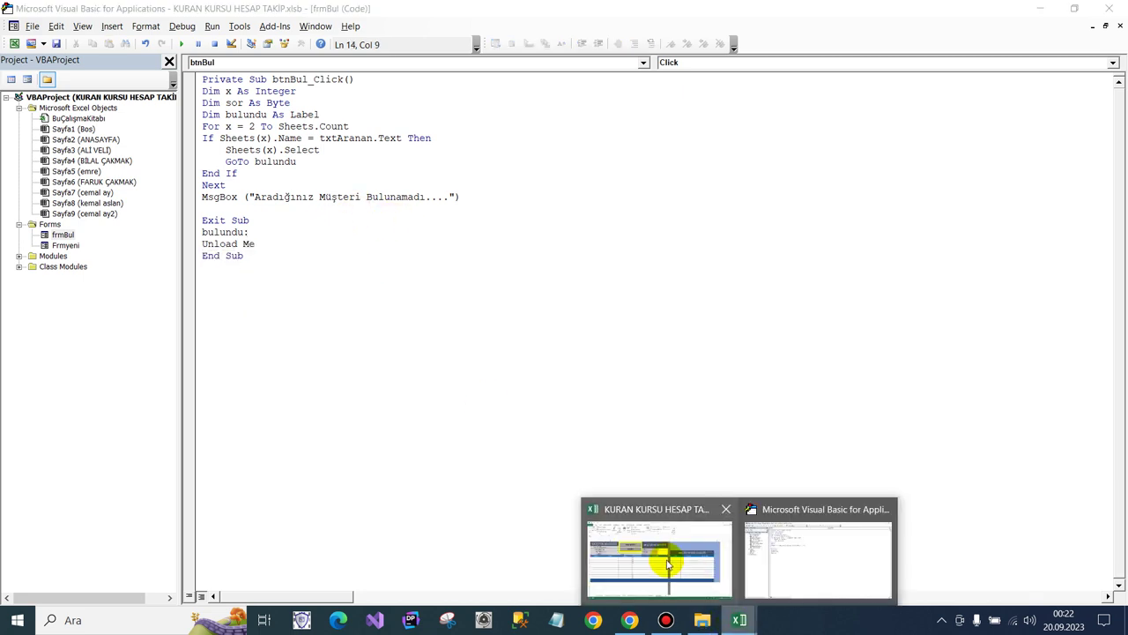
click(667, 561)
Search an existing customer from the BUL form, then go back via ANA SAYFA.
click(94, 579)
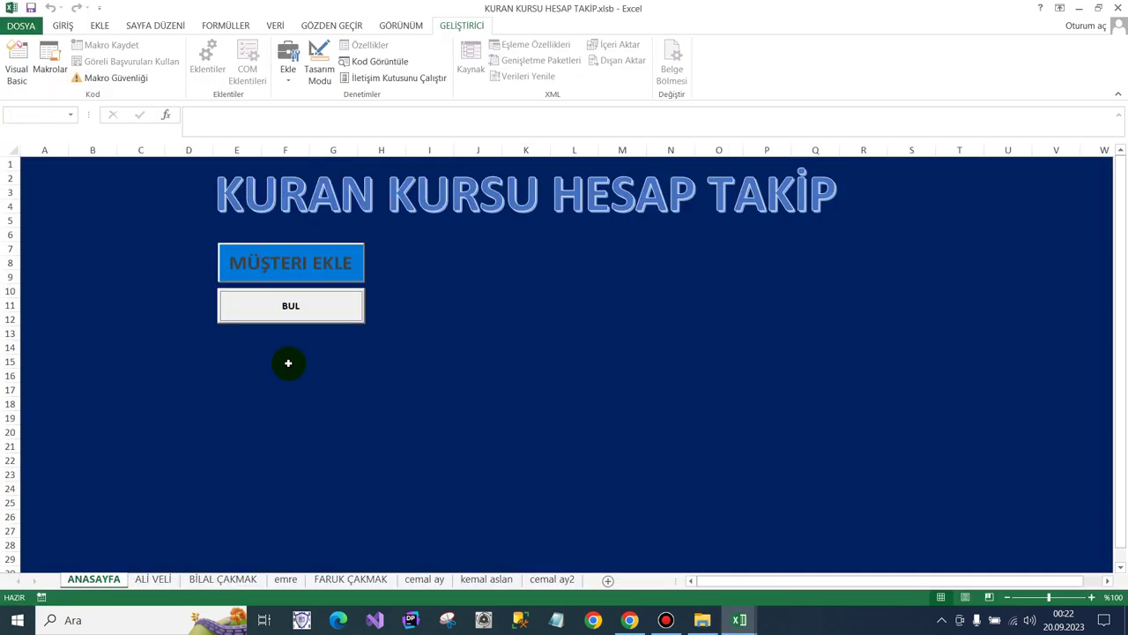
click(290, 306)
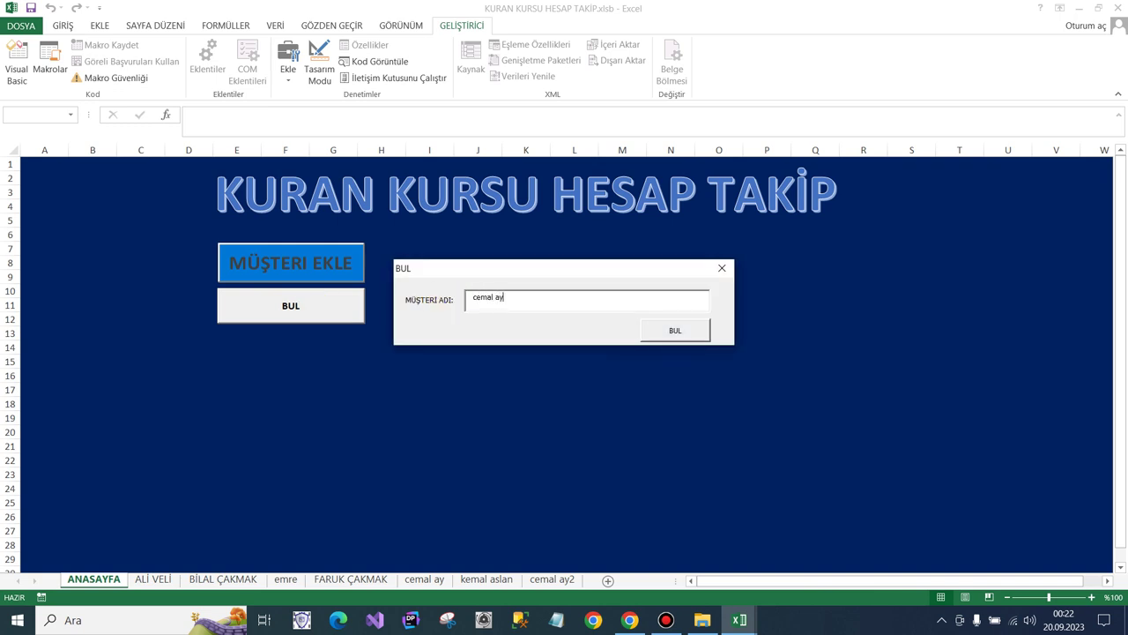
click(675, 331)
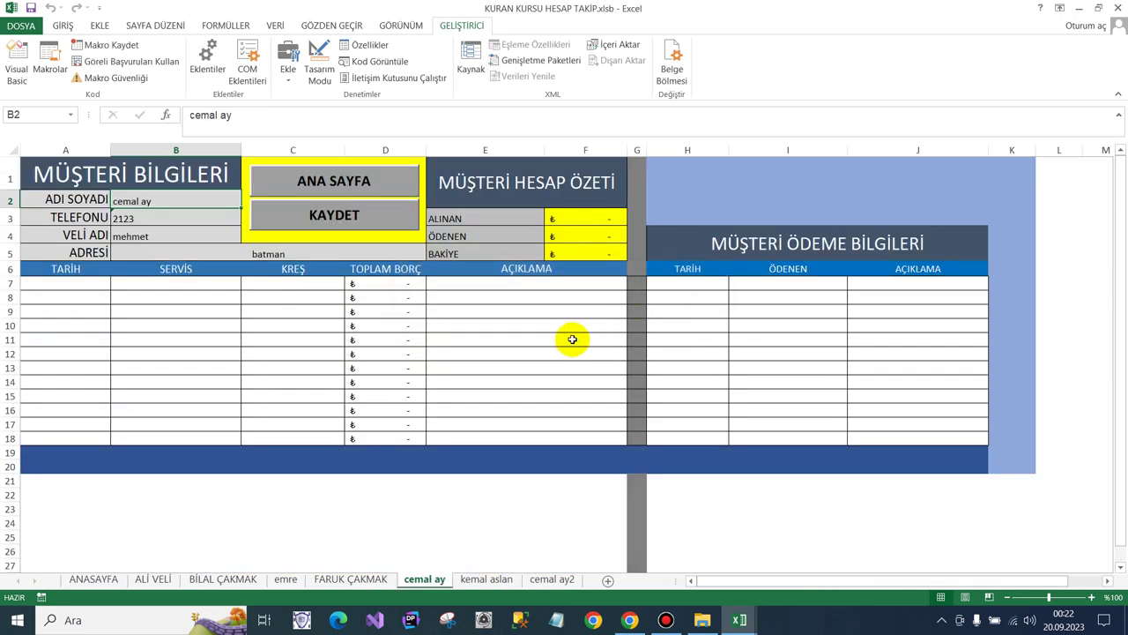
click(371, 181)
Search the made-up name 'asdfsad' repeatedly, dismissing each not-found message, then close the form.
click(295, 320)
text(asdfsad)
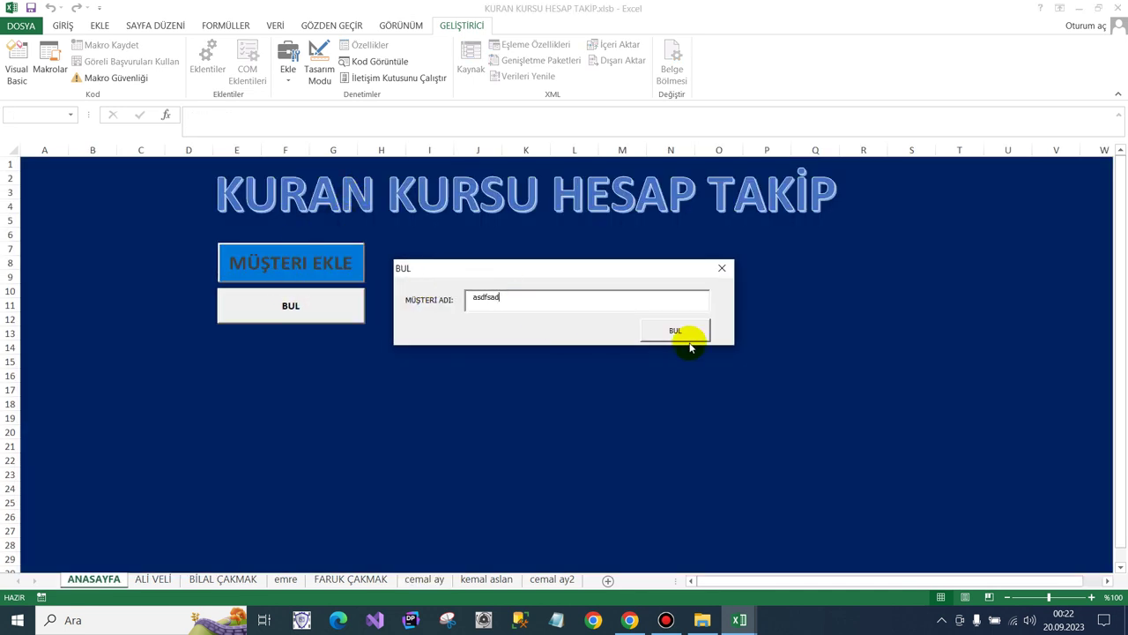
click(675, 328)
click(610, 356)
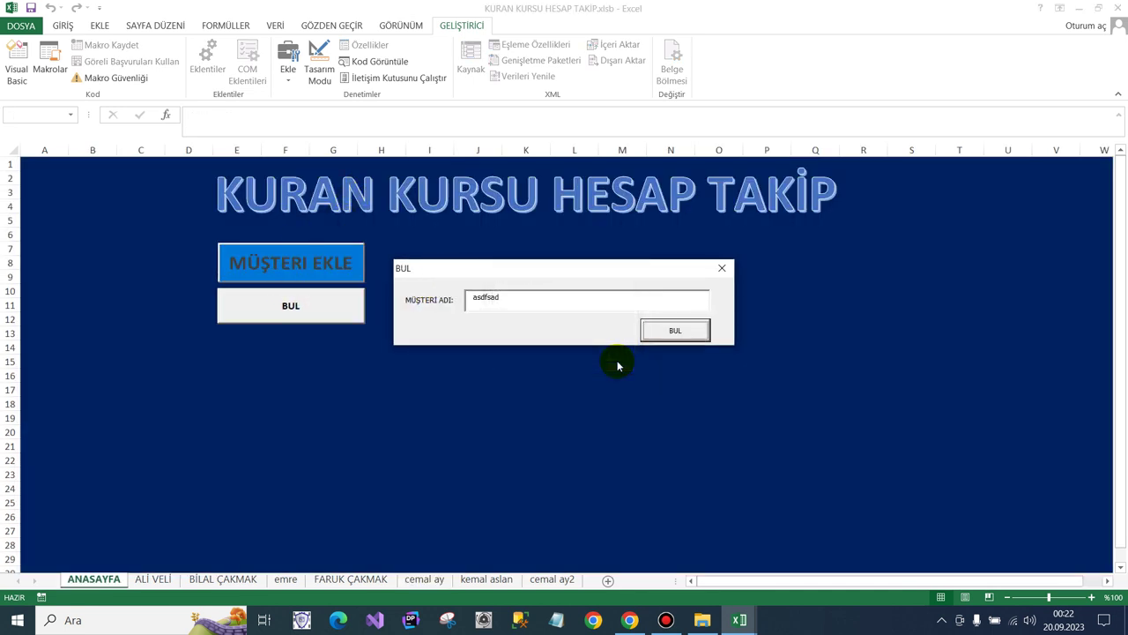
click(675, 329)
click(591, 355)
click(675, 330)
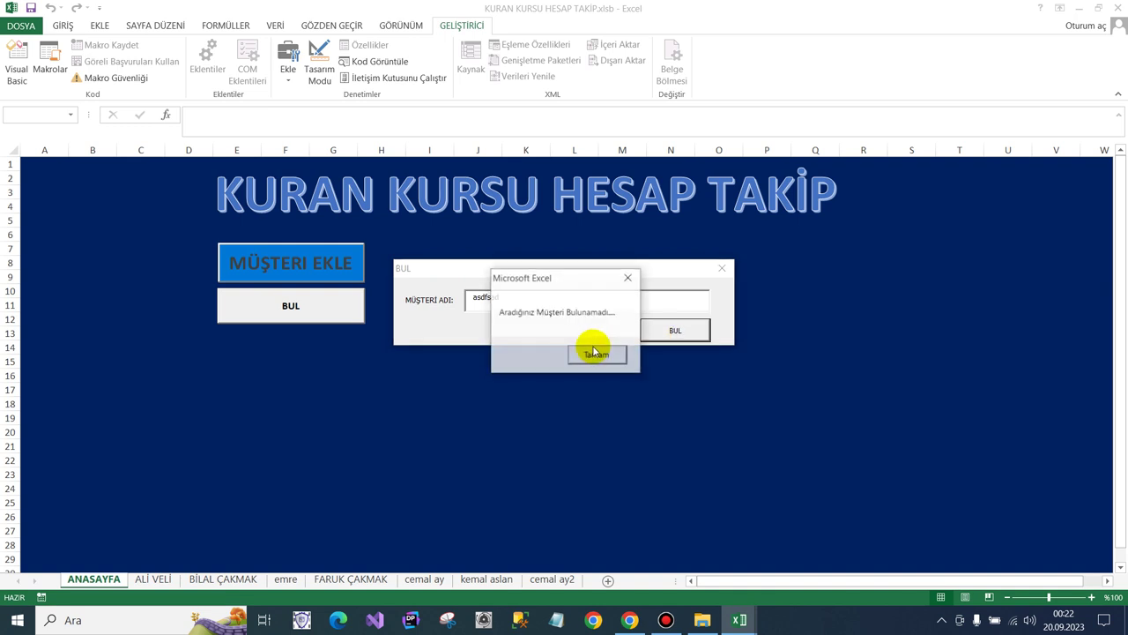
click(594, 354)
click(722, 270)
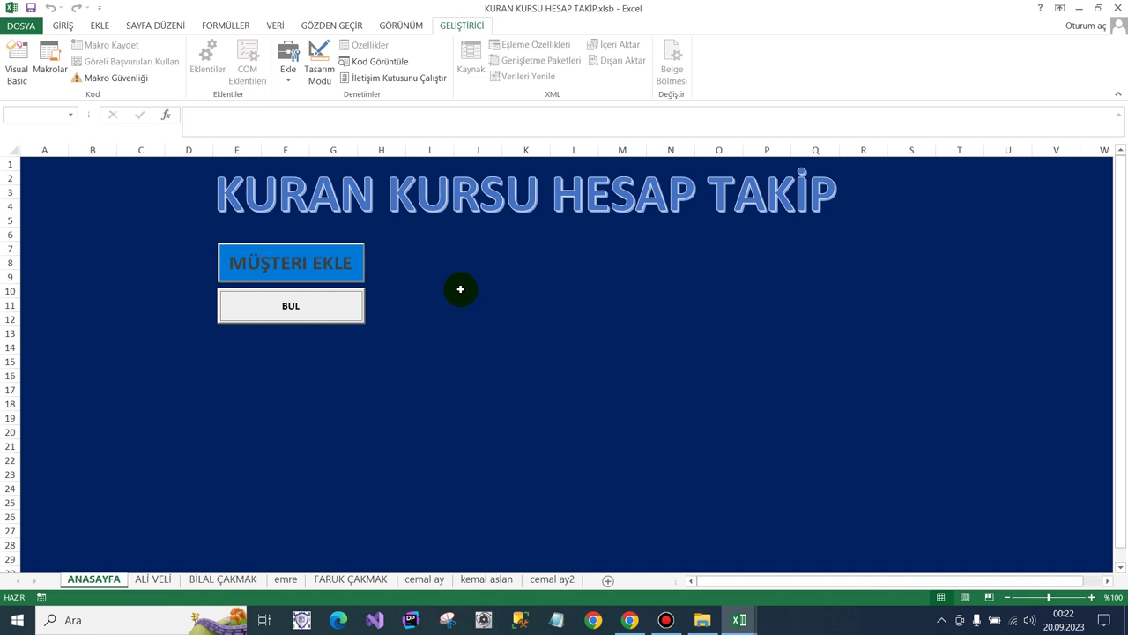
Select the I7:Q10 block on ANASAYFA, then briefly view a customer sheet and come back.
click(423, 247)
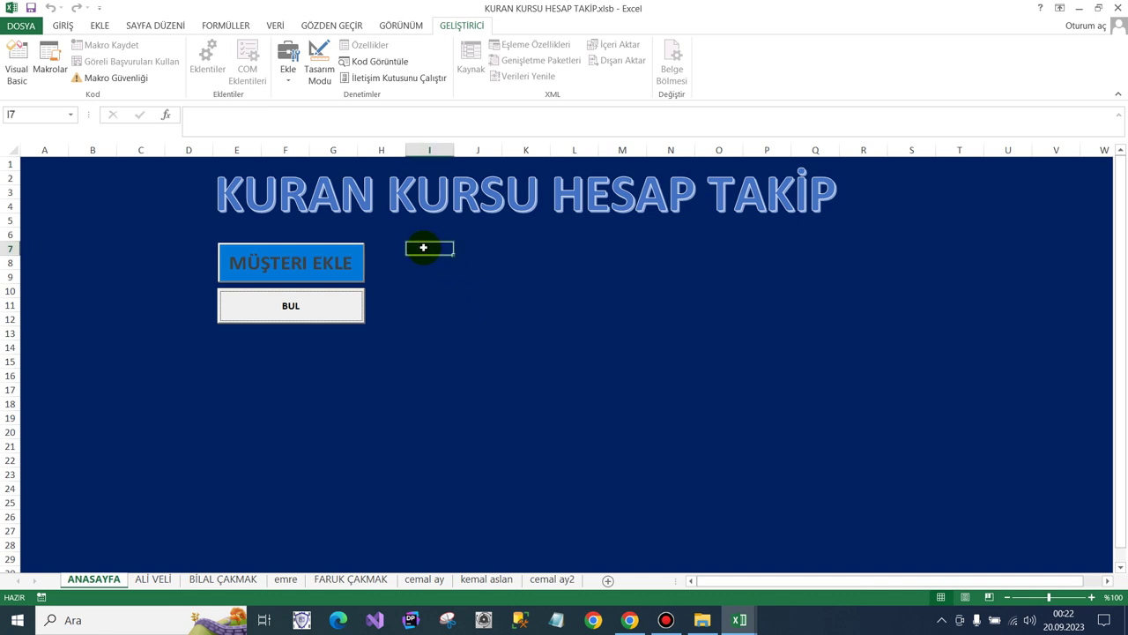
drag(423, 248, 797, 284)
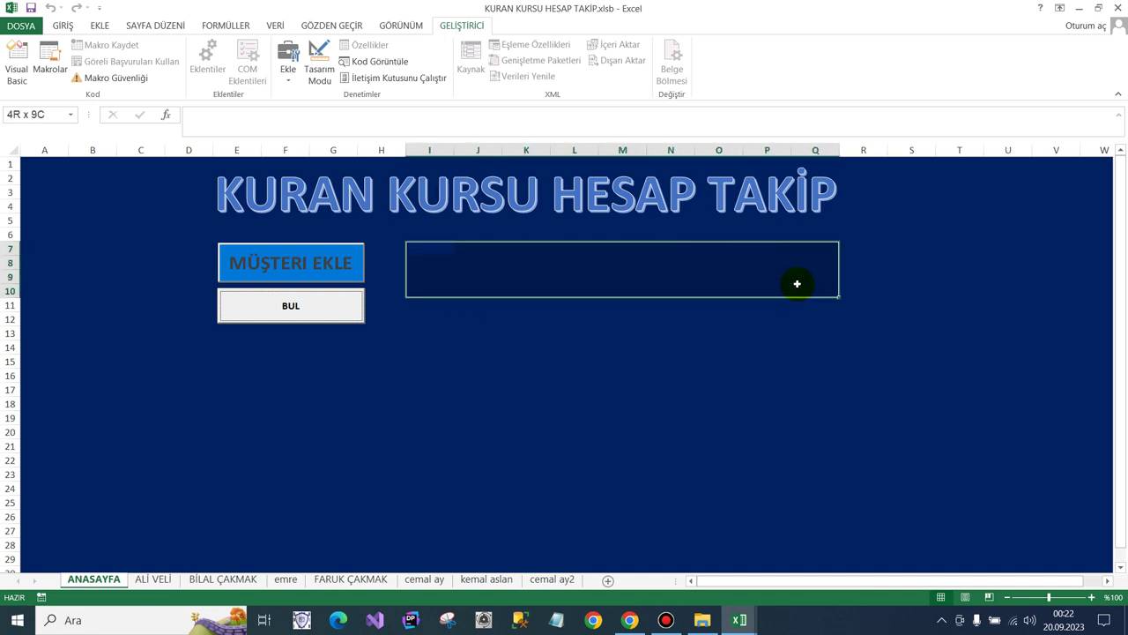
click(584, 263)
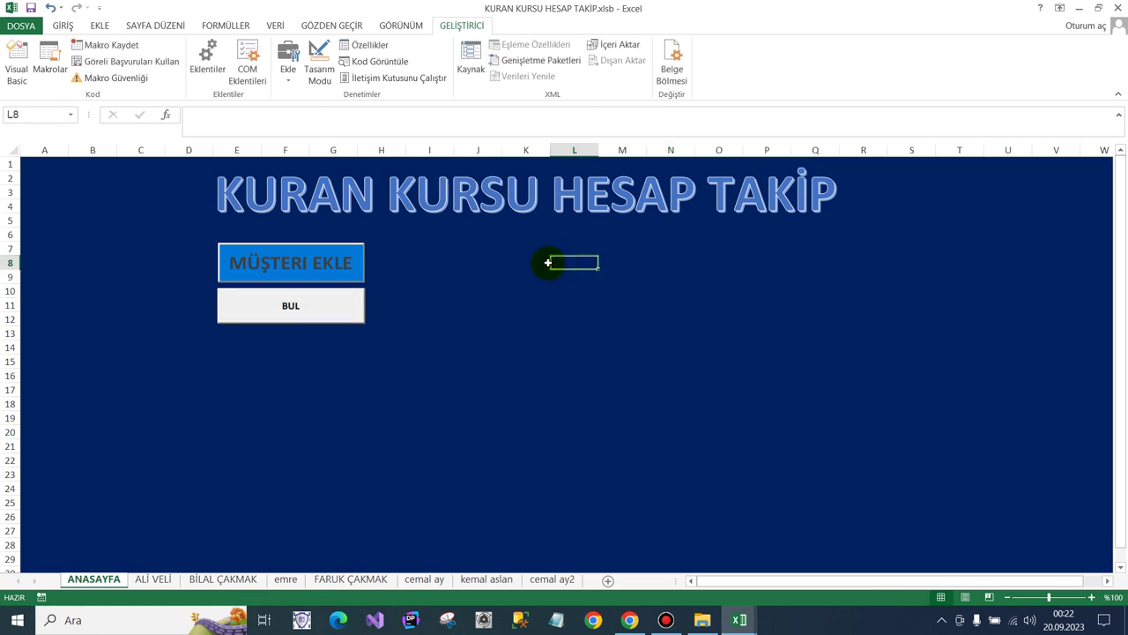
click(431, 246)
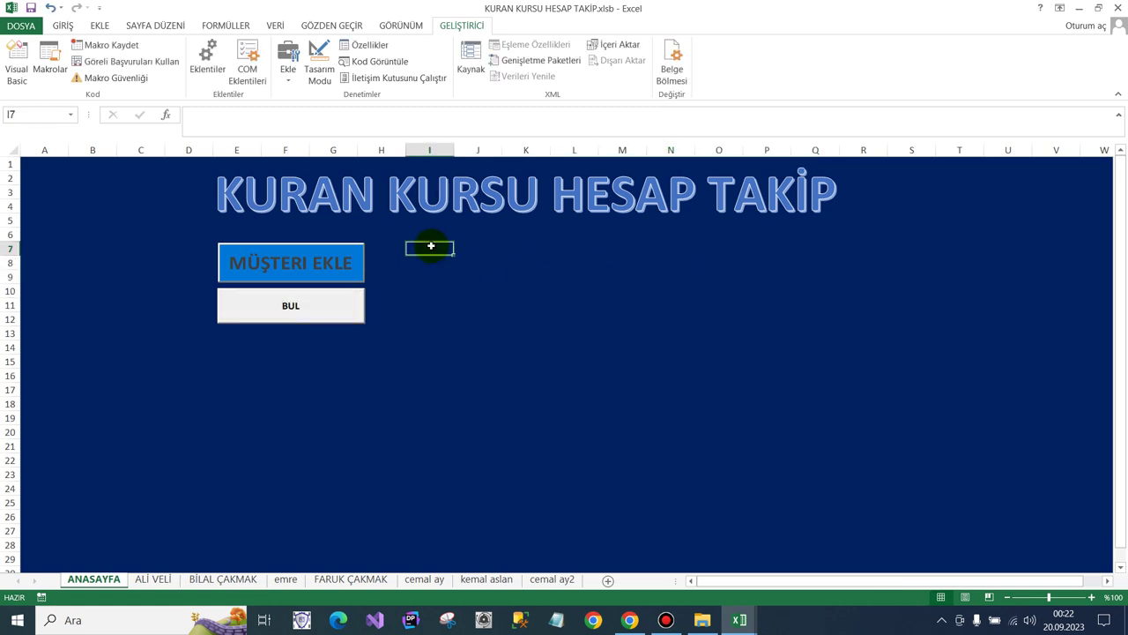
click(221, 579)
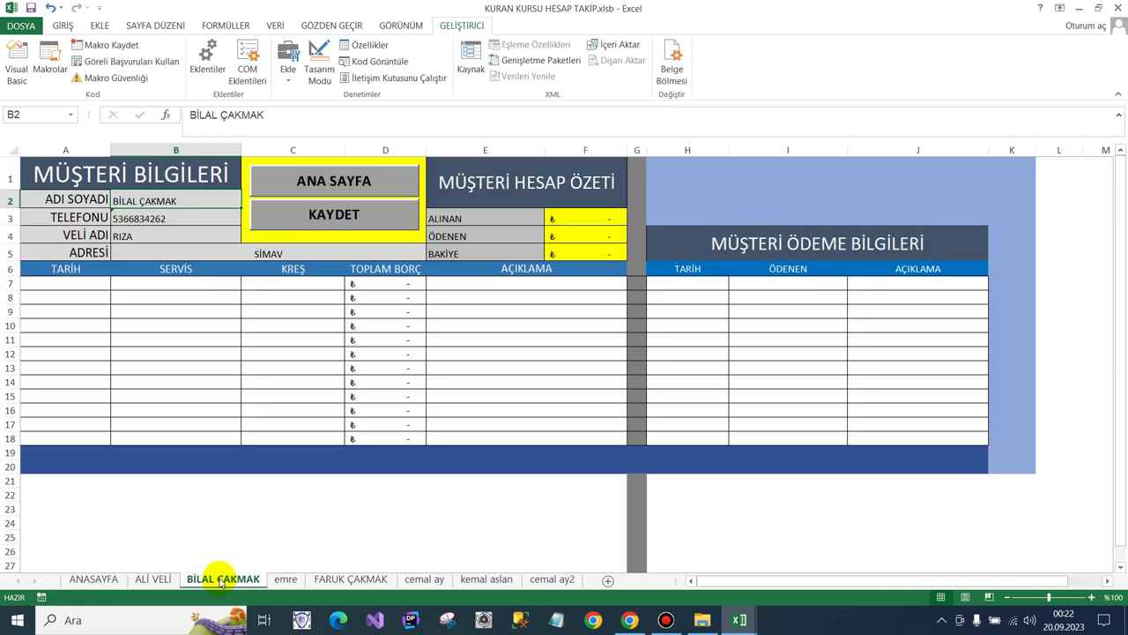
click(112, 581)
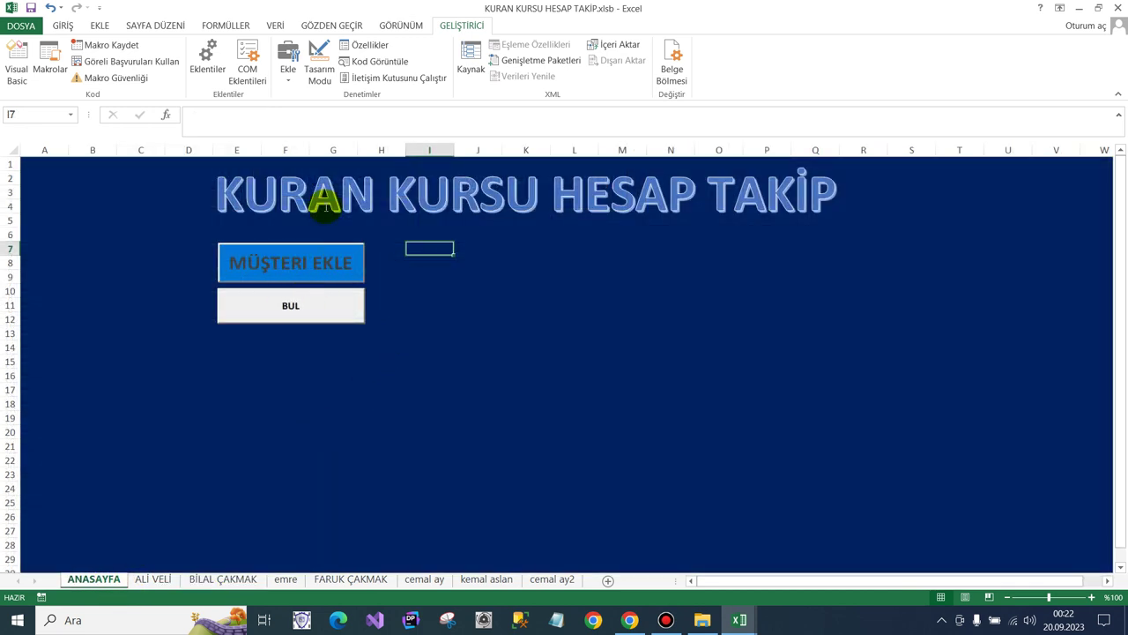
In design mode, move MÜŞTERİ EKLE to the top-left corner with BUL just below it, then view a customer sheet.
click(308, 70)
drag(284, 265, 91, 184)
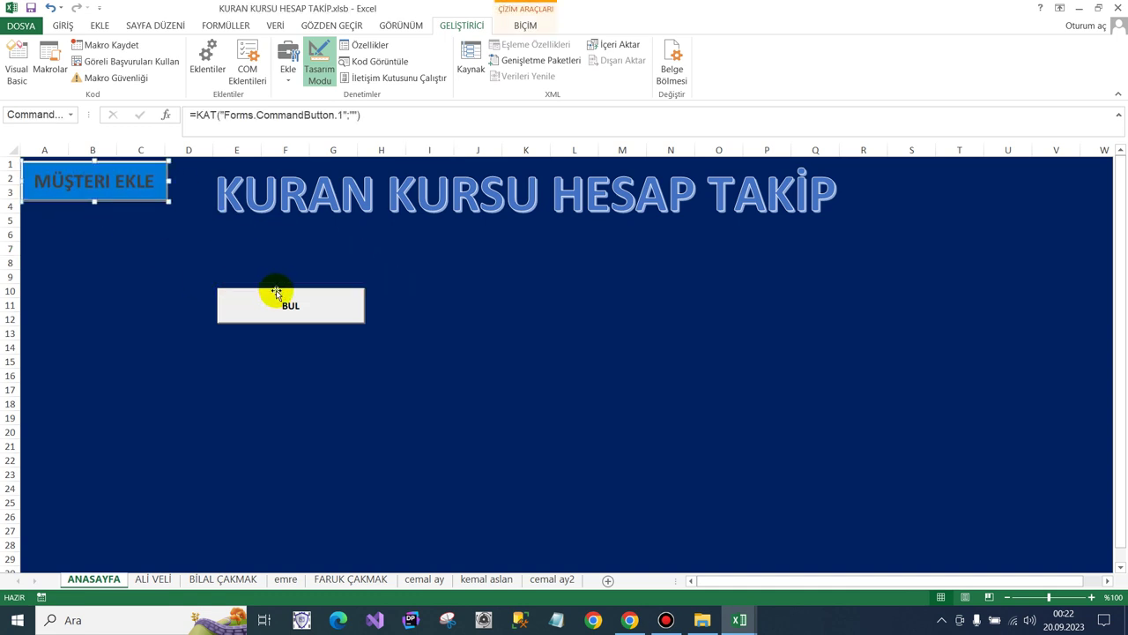
drag(289, 307, 92, 229)
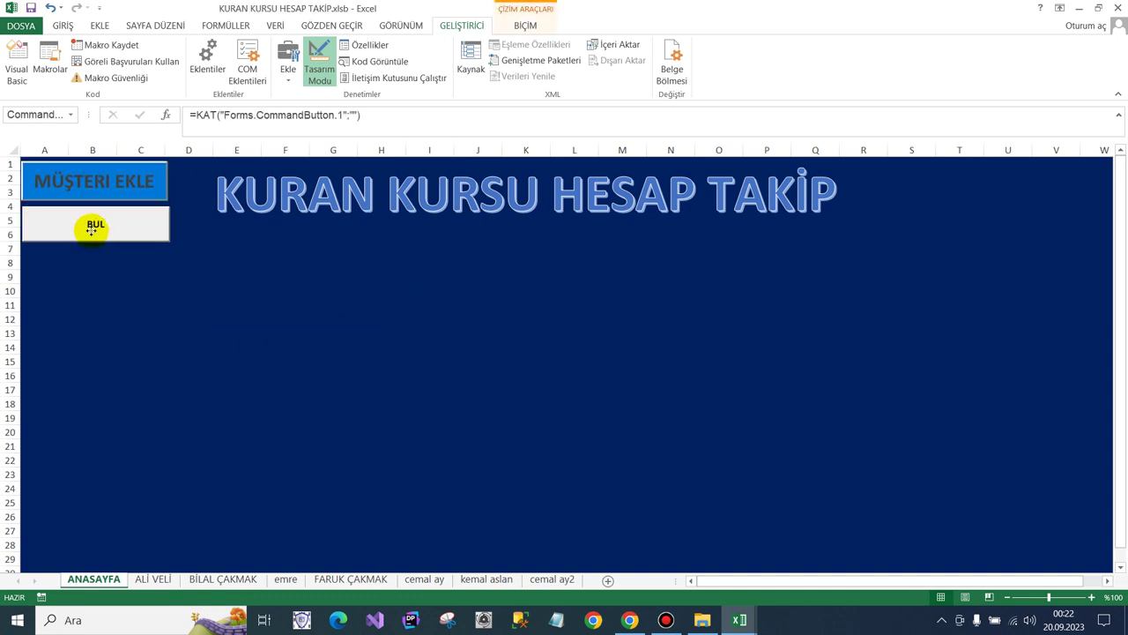
click(275, 250)
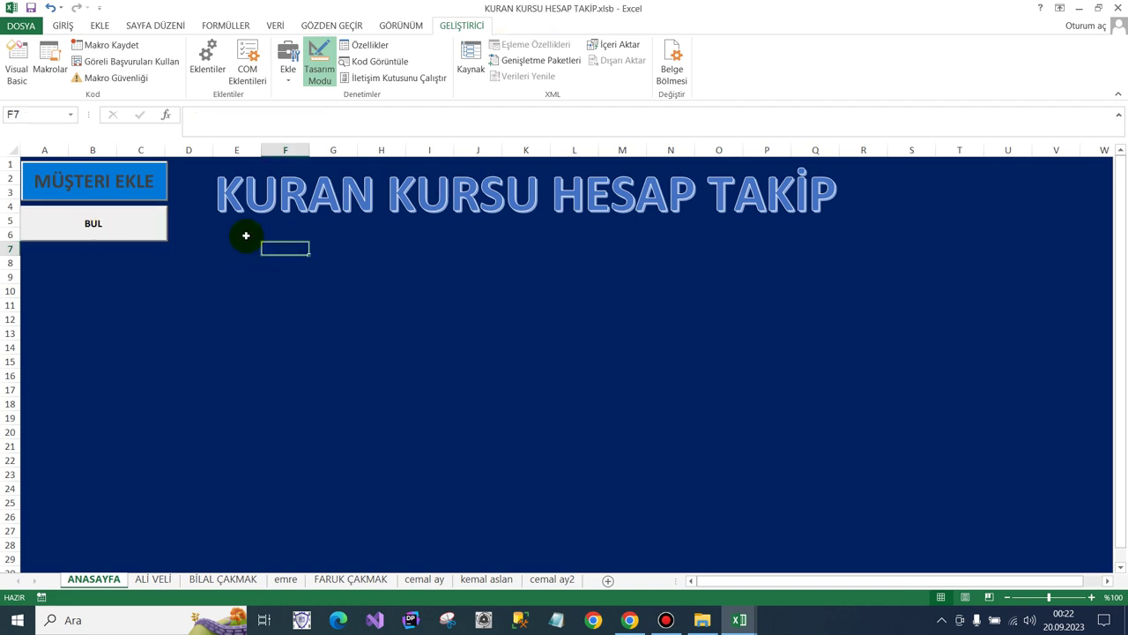
click(233, 245)
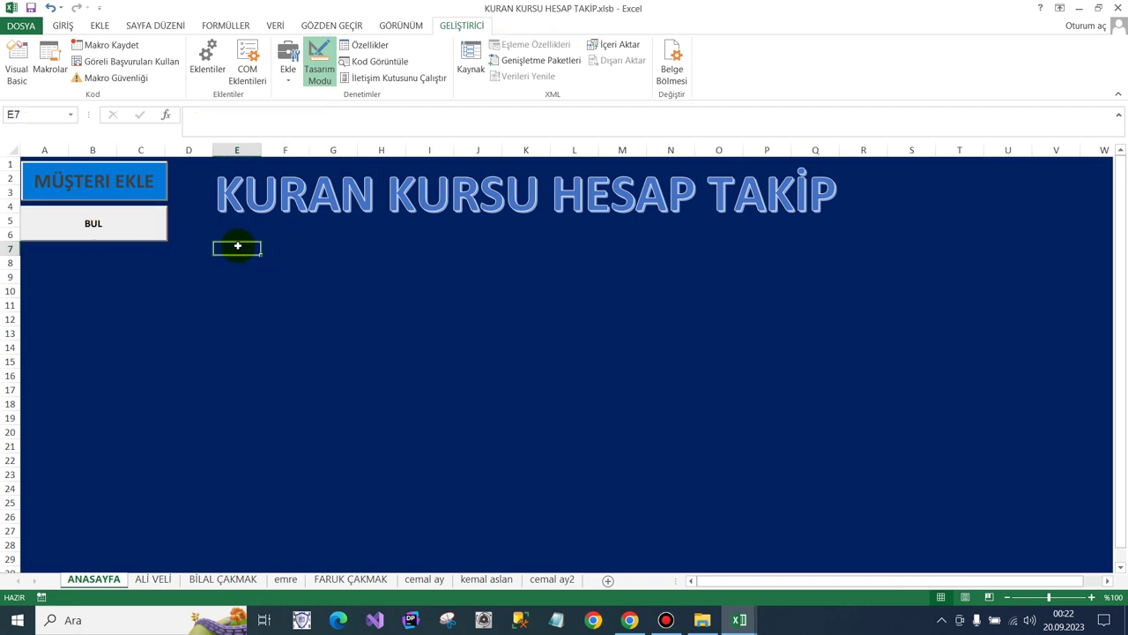
click(223, 579)
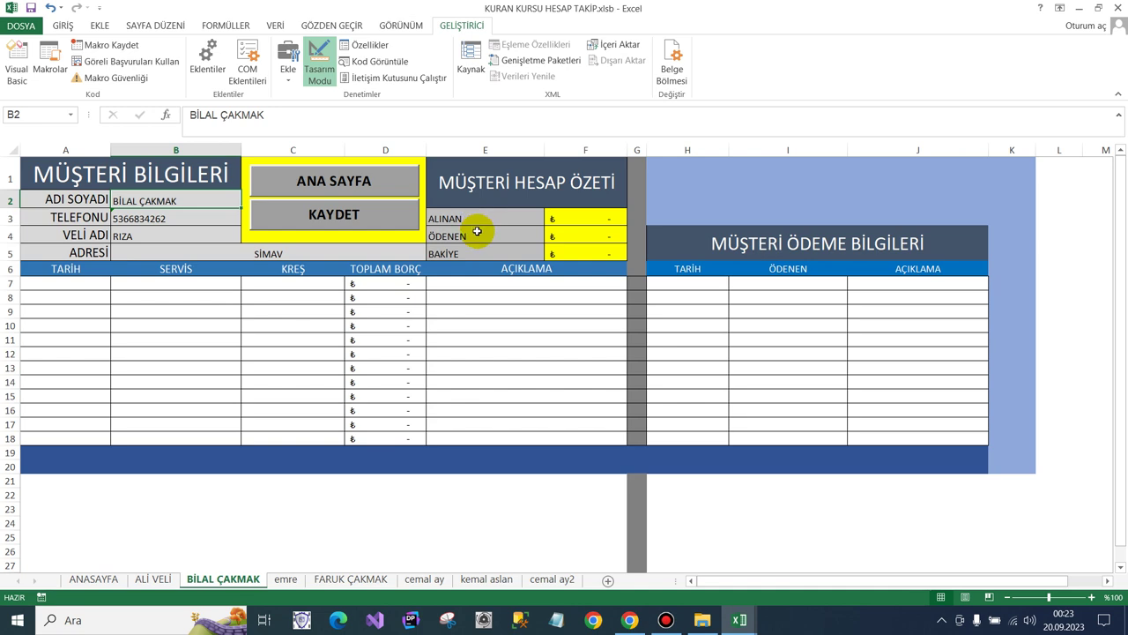
Enter the ADI SOYADI heading in E7, checking the customer sheet's field labels.
click(95, 581)
text(a)
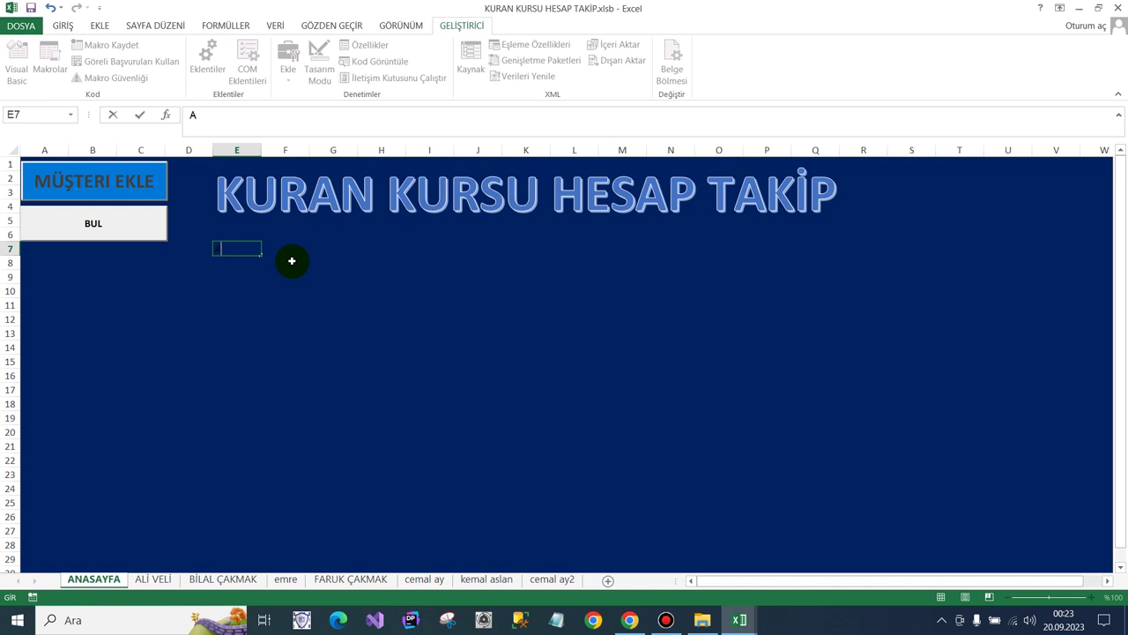
key(Tab)
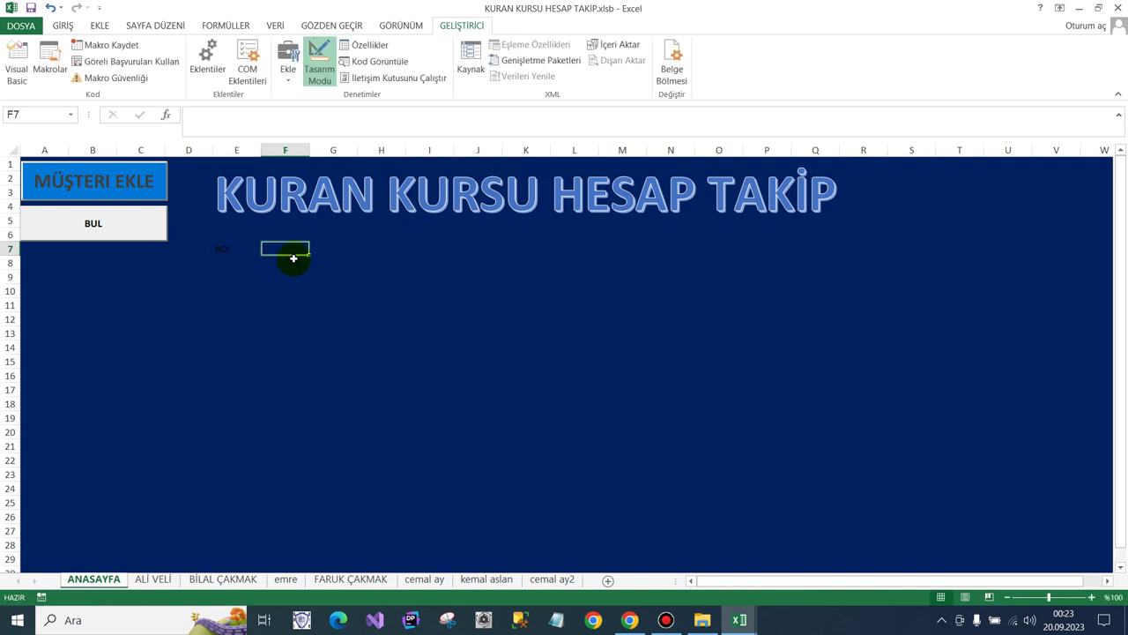
click(345, 579)
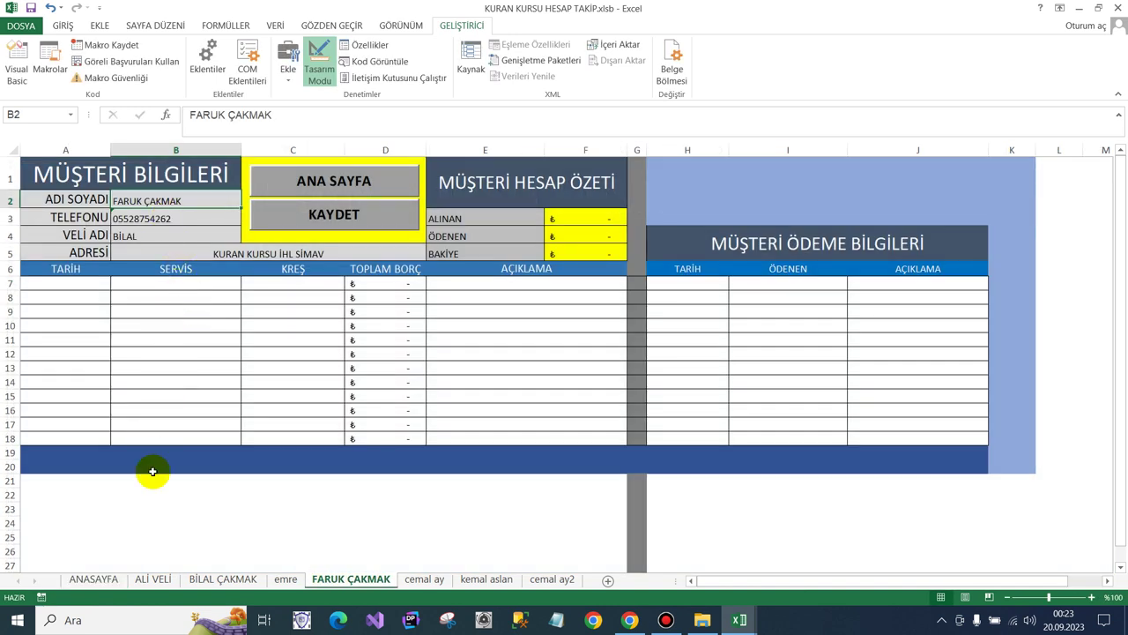
click(94, 579)
click(229, 249)
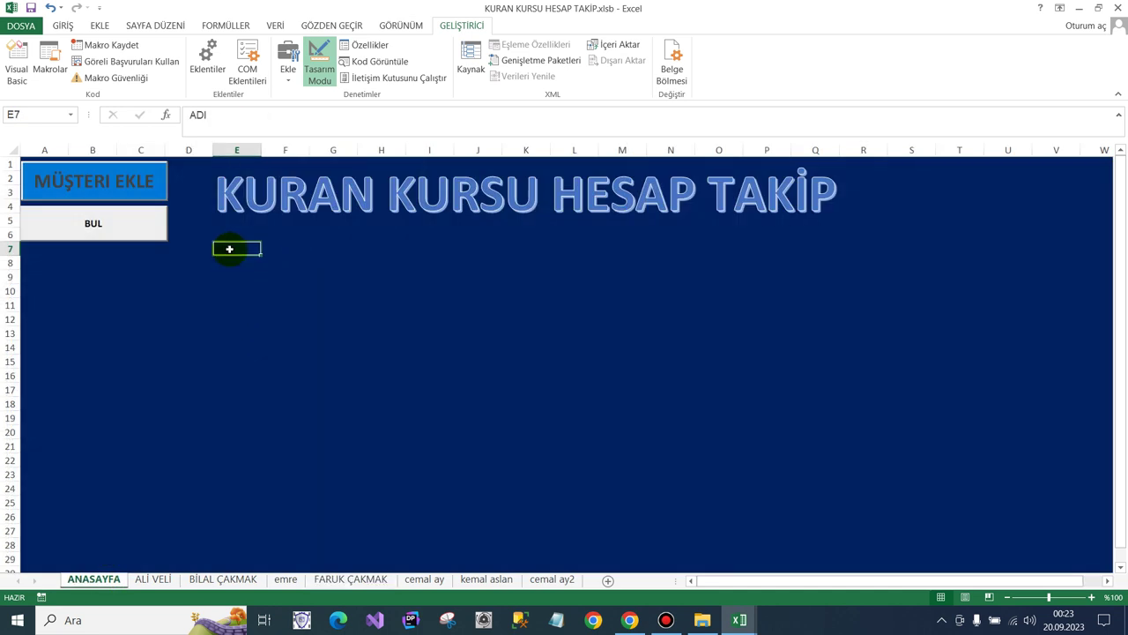
double_click(230, 249)
text(SOYADI)
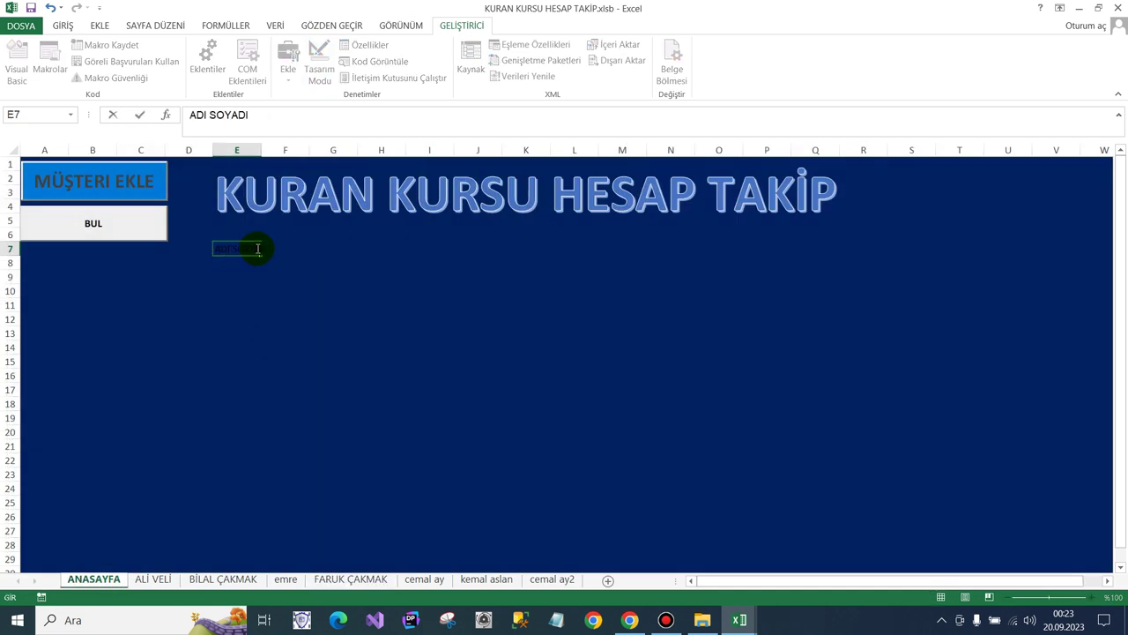
click(305, 272)
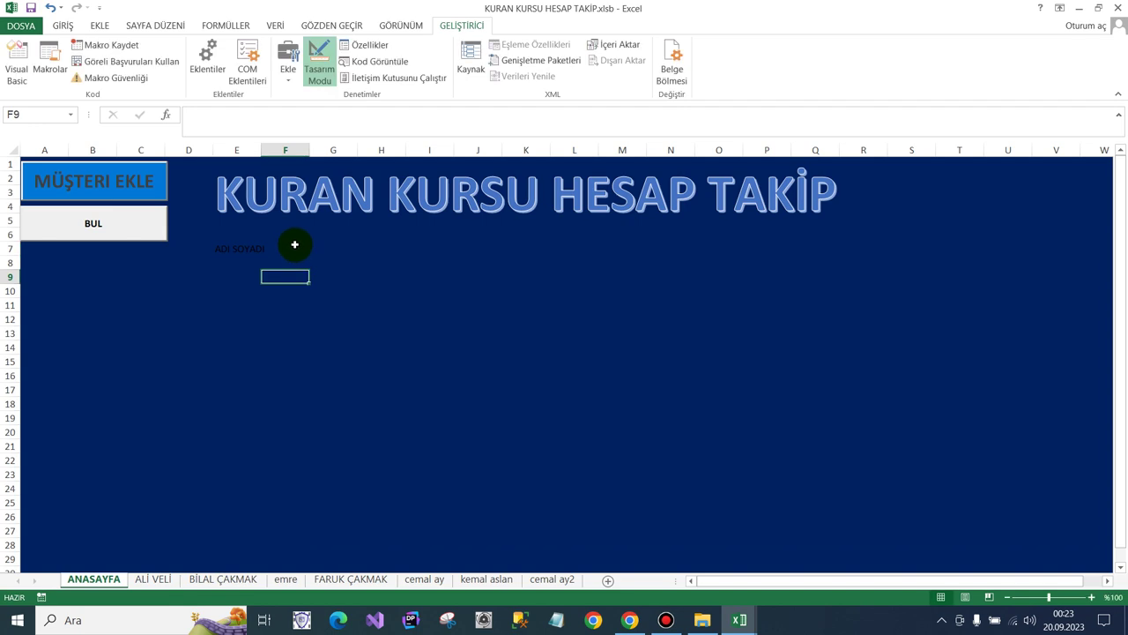
click(295, 245)
text(ALINAN)
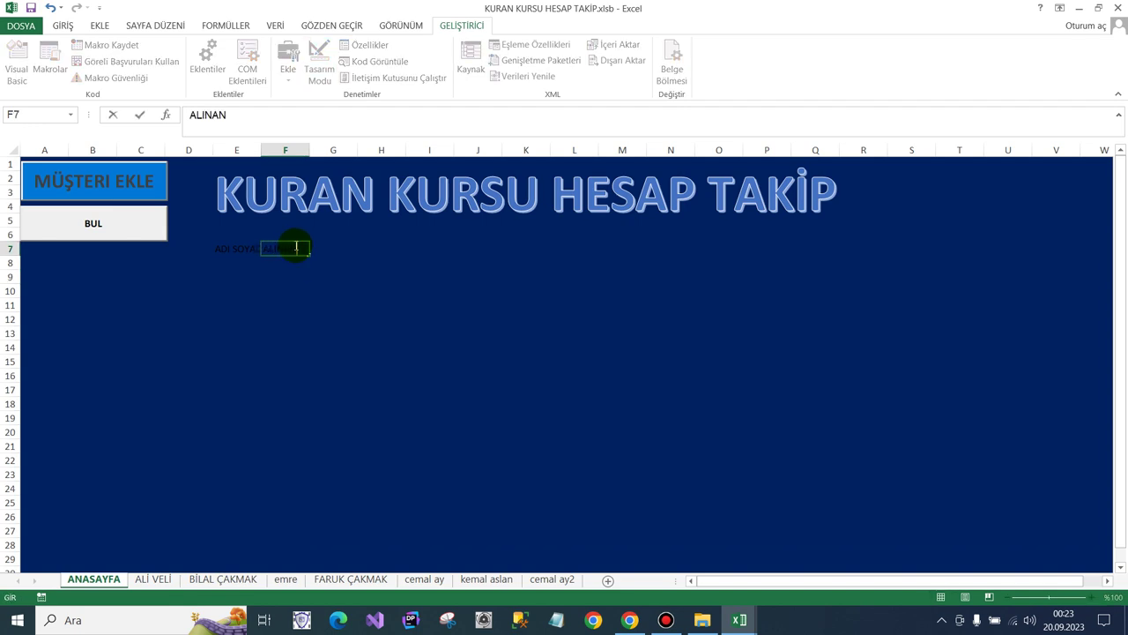
click(332, 316)
click(240, 580)
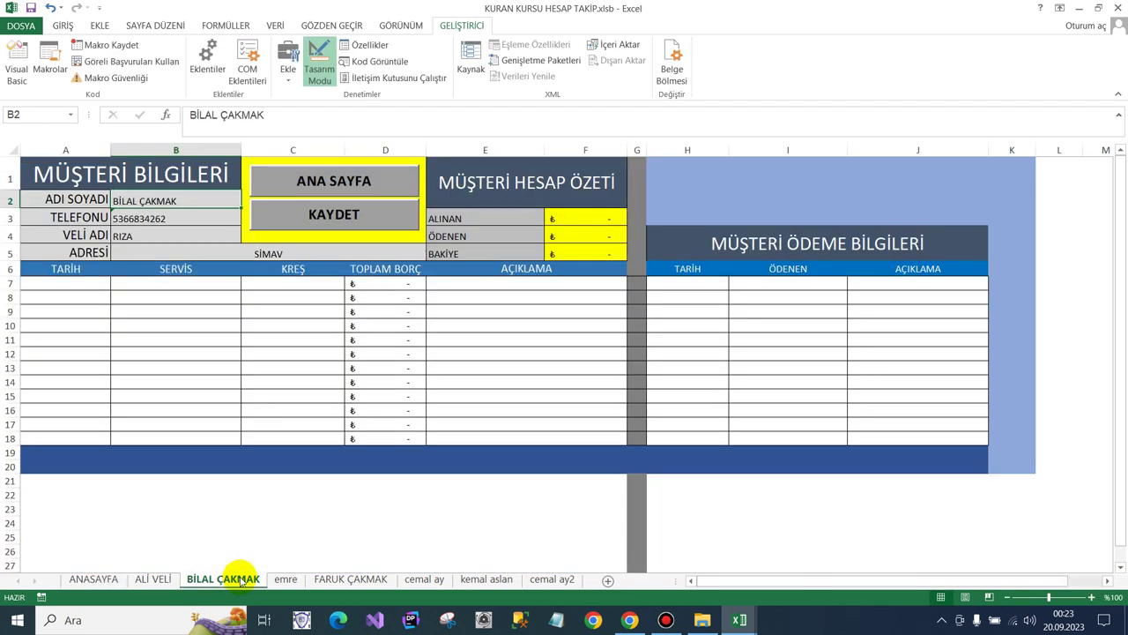
click(102, 580)
click(264, 250)
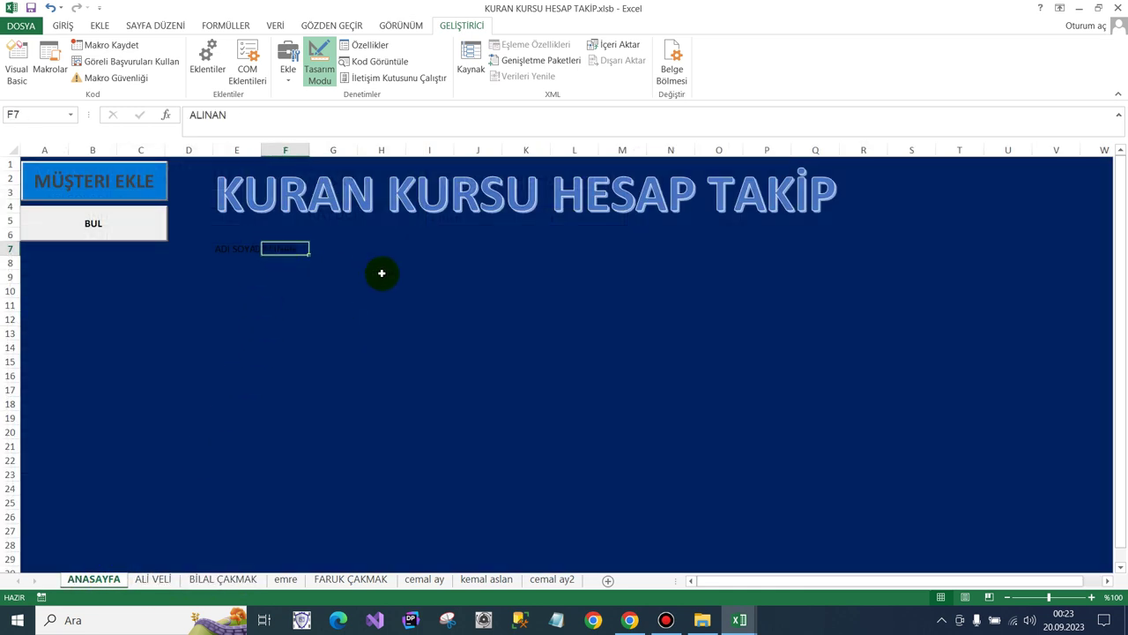
text(ÖDENE)
key(Tab)
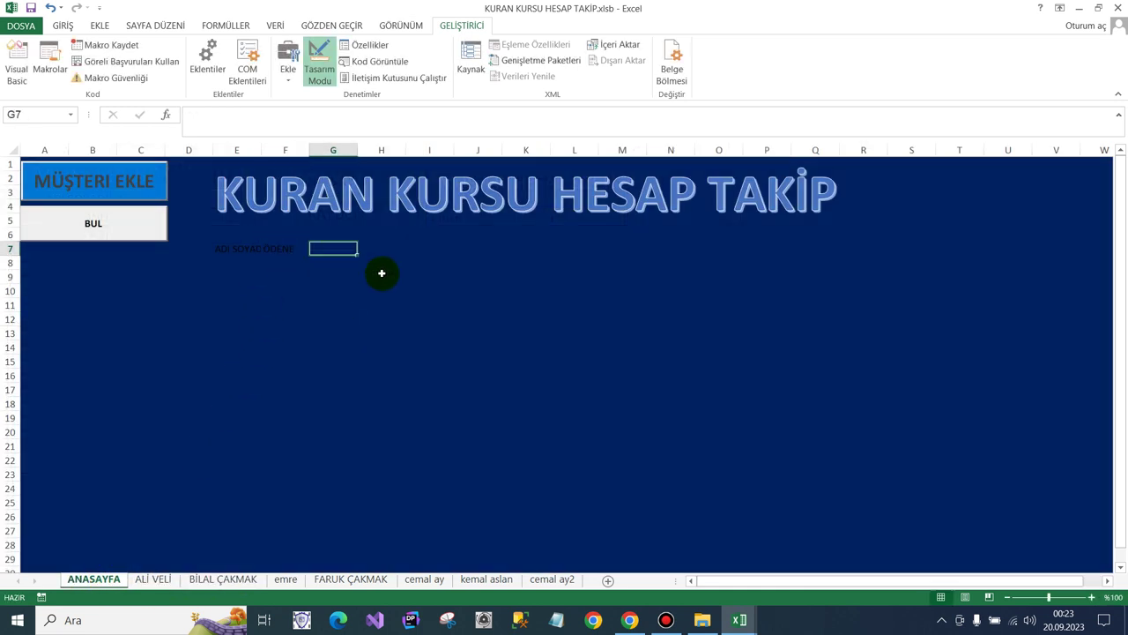
click(204, 579)
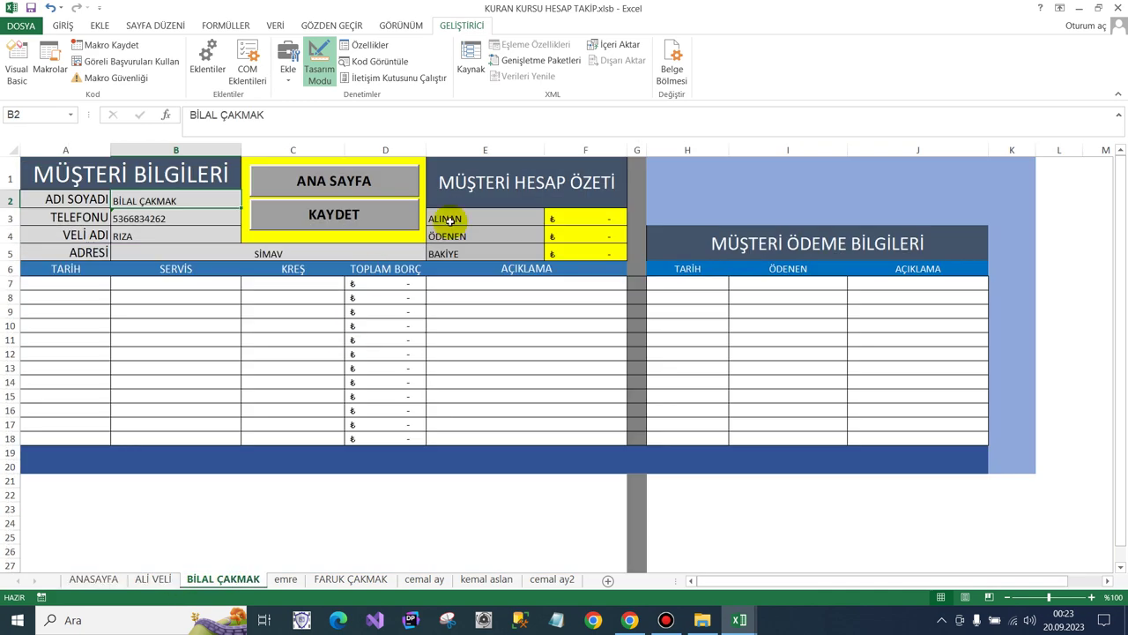
click(95, 579)
Enter ALINAN, ÖDENEN and BAKİYE as the headers in F7, G7 and H7.
click(290, 251)
text(ALINAN)
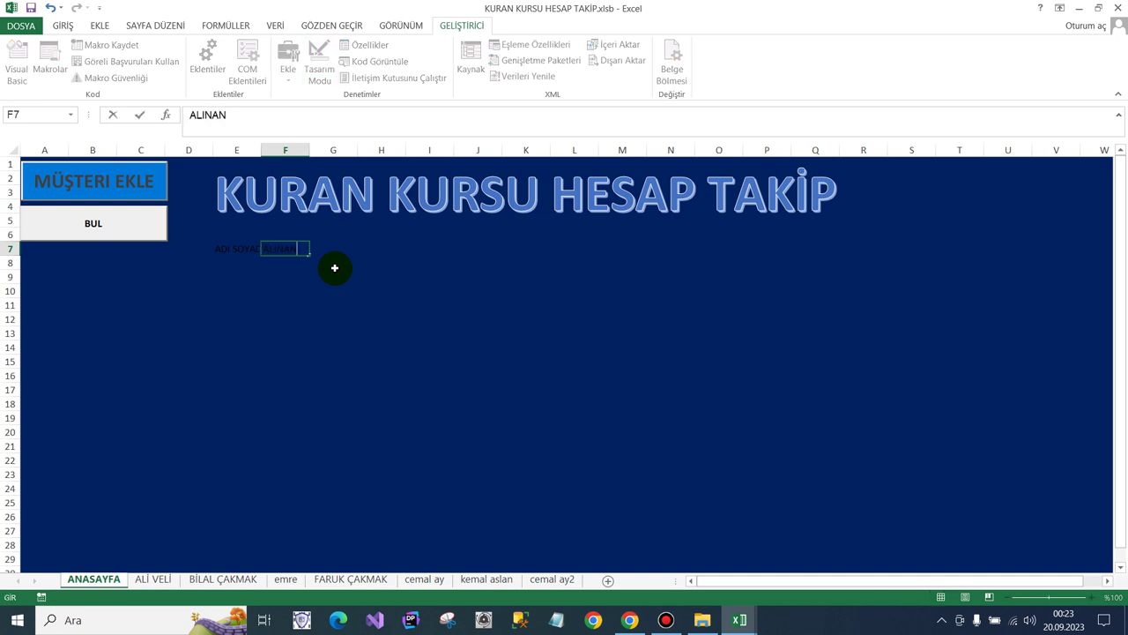
key(Tab)
text(Ö)
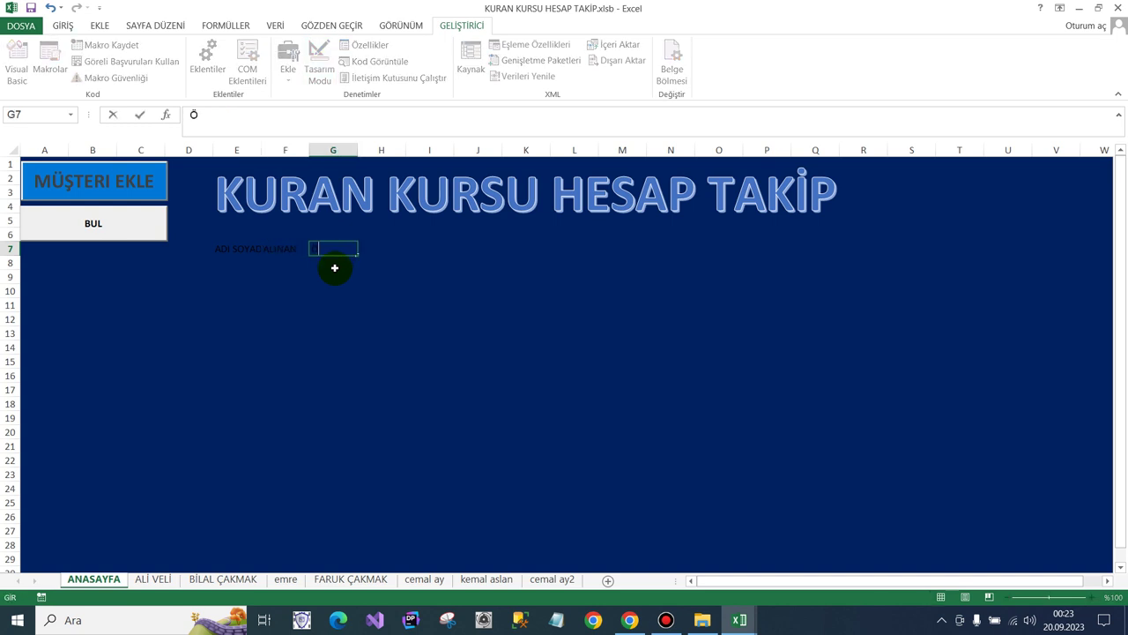
key(Tab)
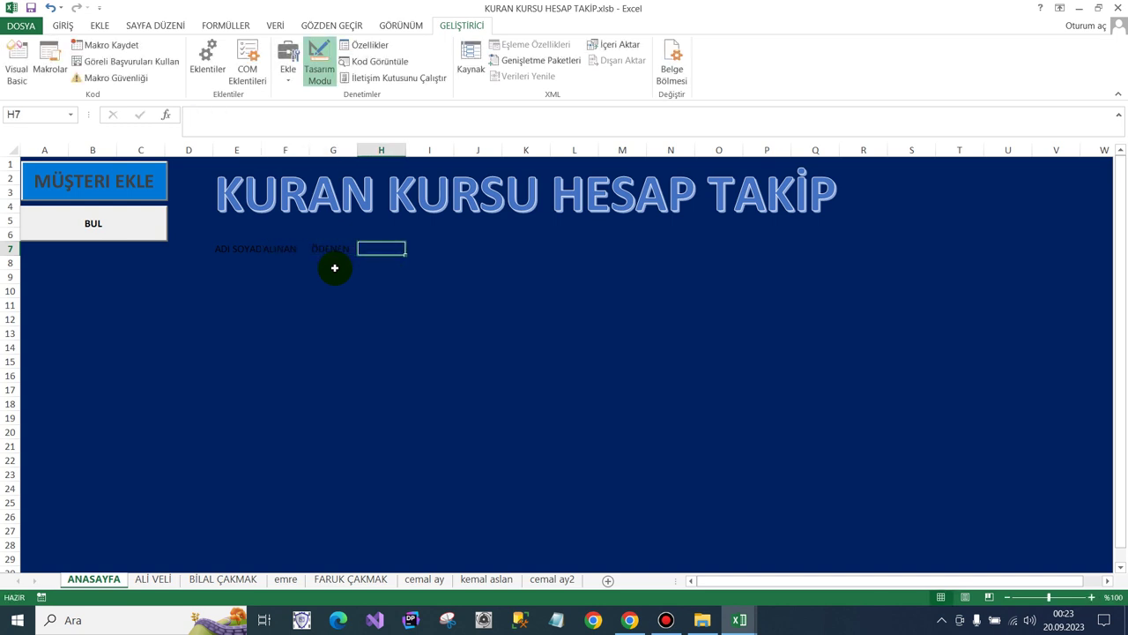
text(BAKİYE)
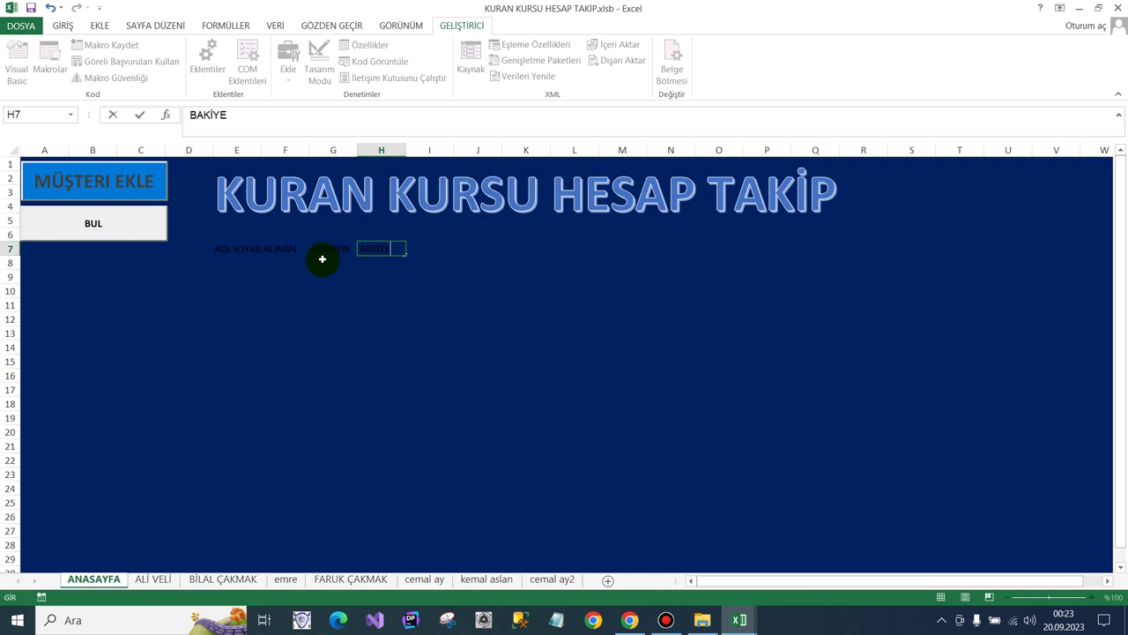
drag(261, 284, 358, 311)
Widen column E to fit ADI SOYADI and select the header row E7:H7.
drag(255, 150, 315, 150)
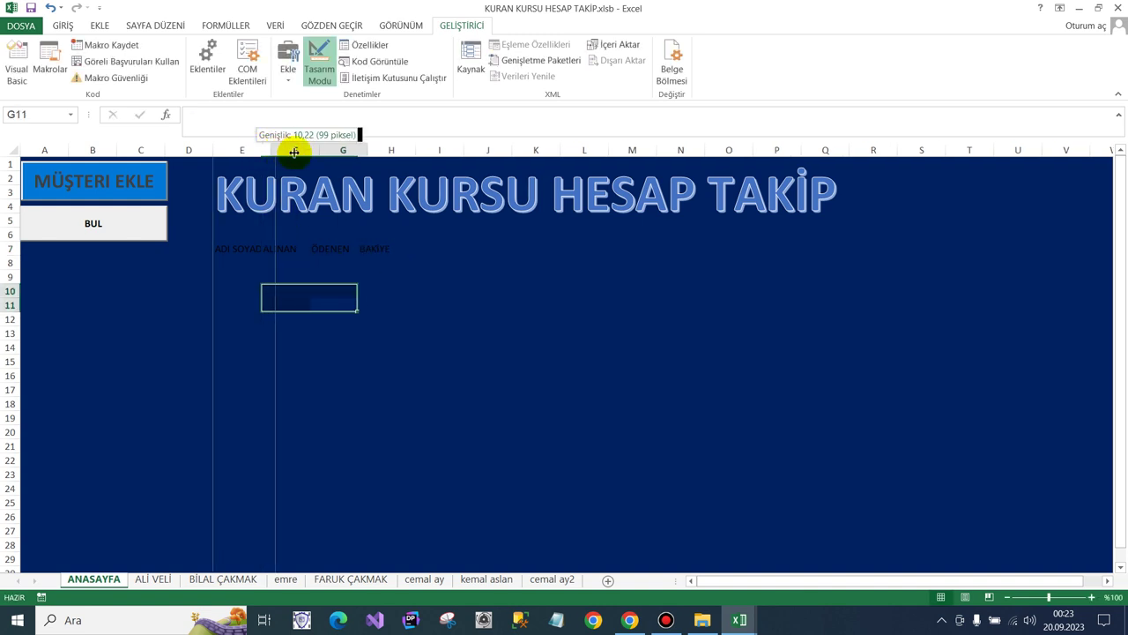
click(284, 287)
click(272, 247)
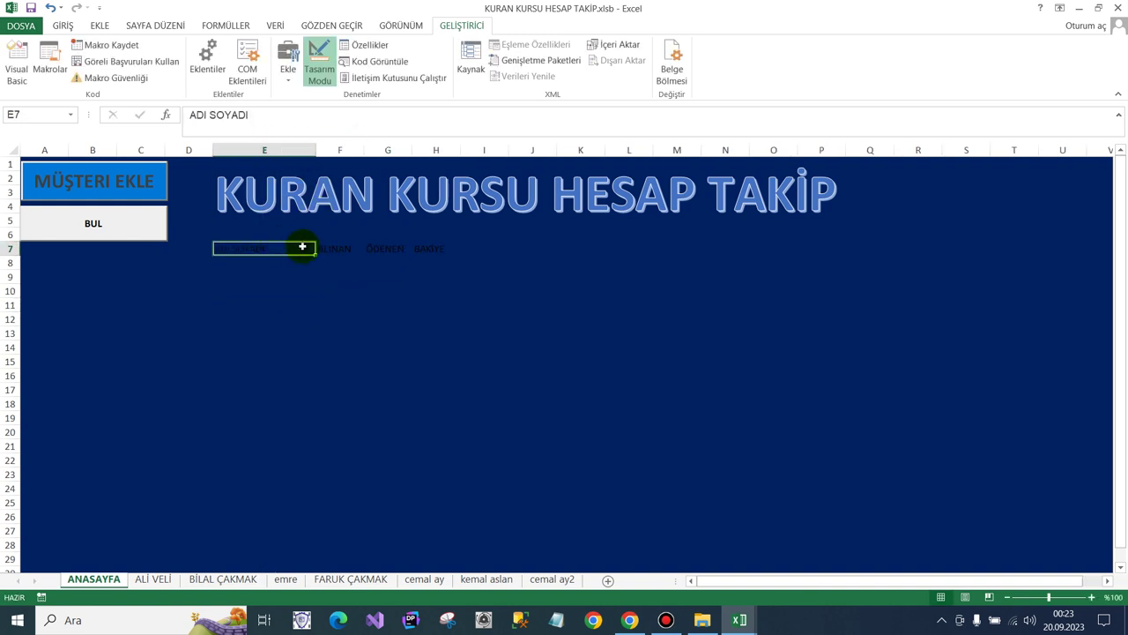
drag(284, 248, 423, 250)
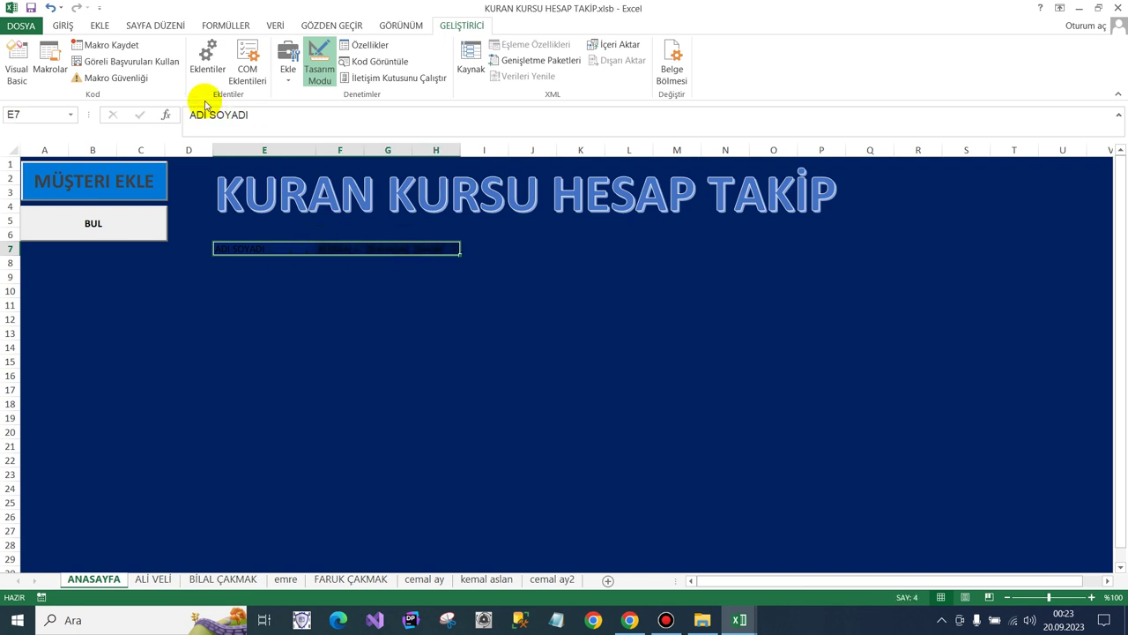
Make the headers bold with white text and widen columns F to H.
click(62, 25)
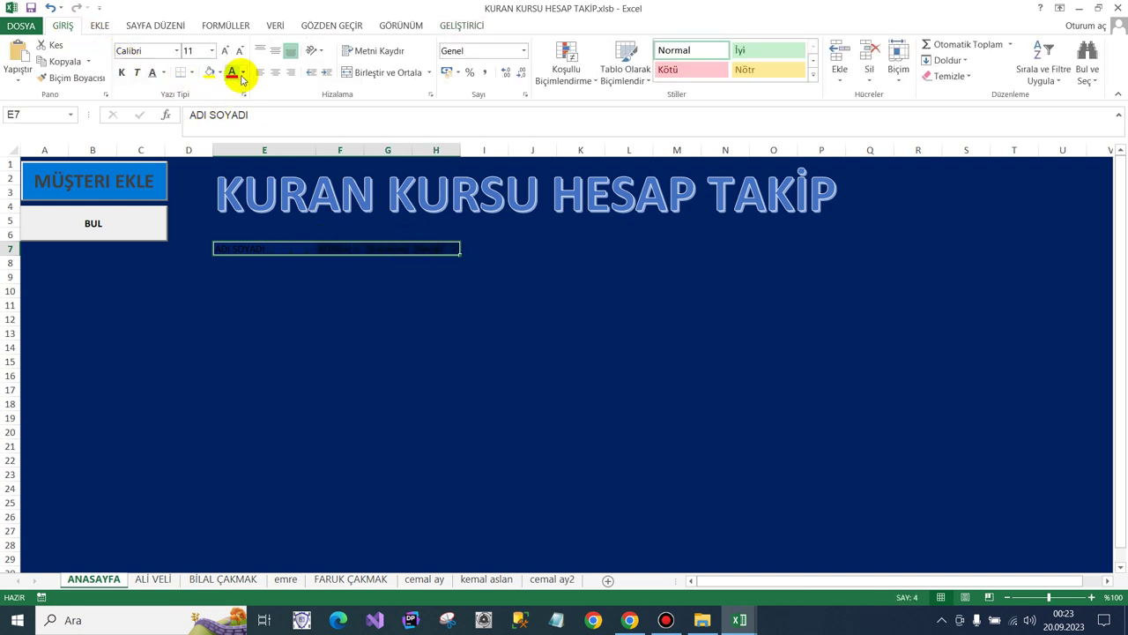
click(243, 78)
click(232, 115)
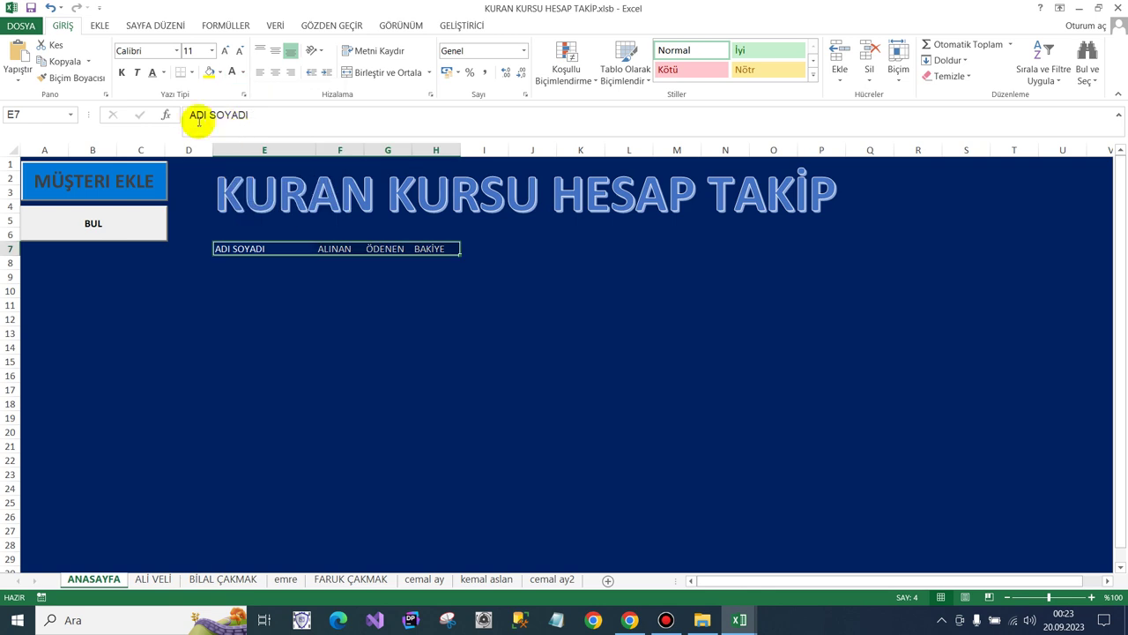
click(122, 72)
drag(317, 301, 343, 276)
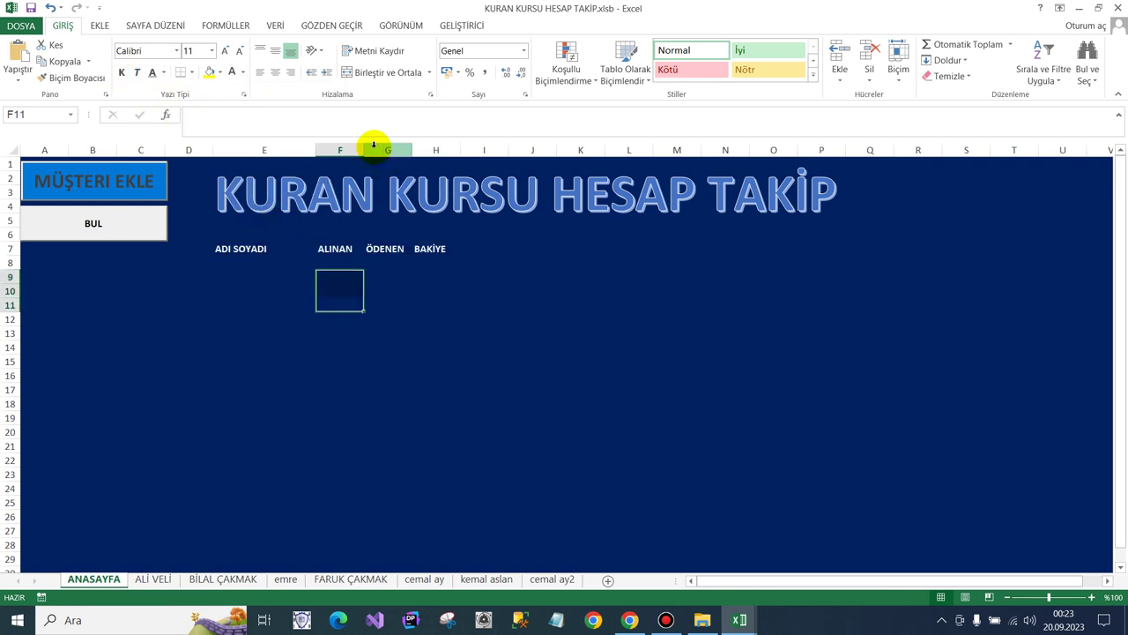
drag(364, 150, 561, 154)
click(248, 247)
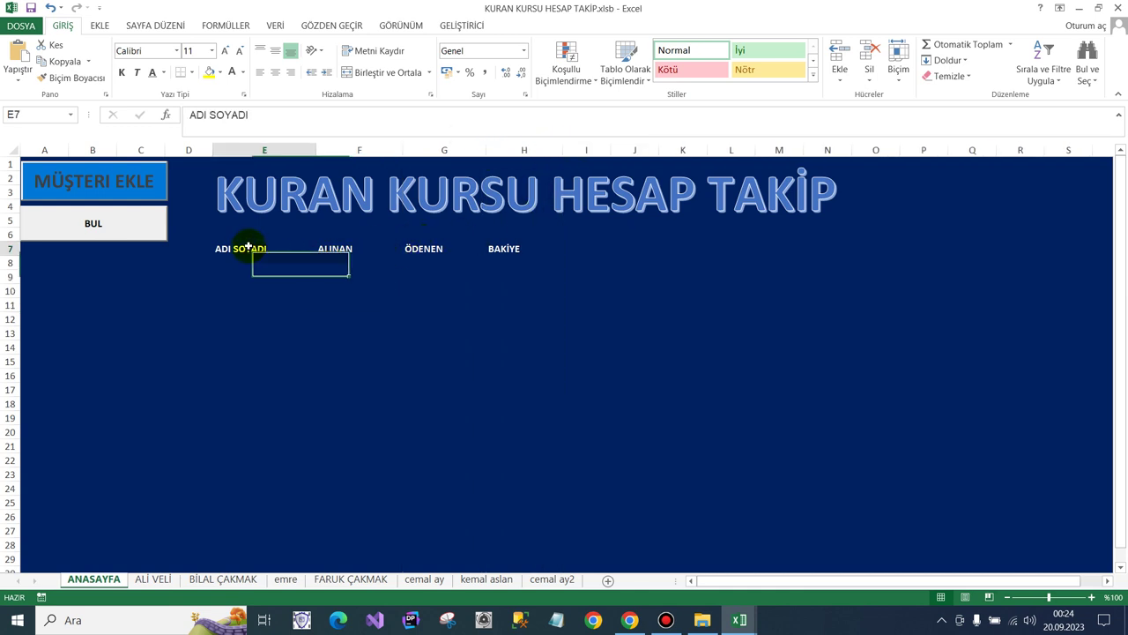
Format E7:H7 as bold black text on a yellow fill, then select the table body below.
drag(249, 248, 504, 249)
key(ctrl+b)
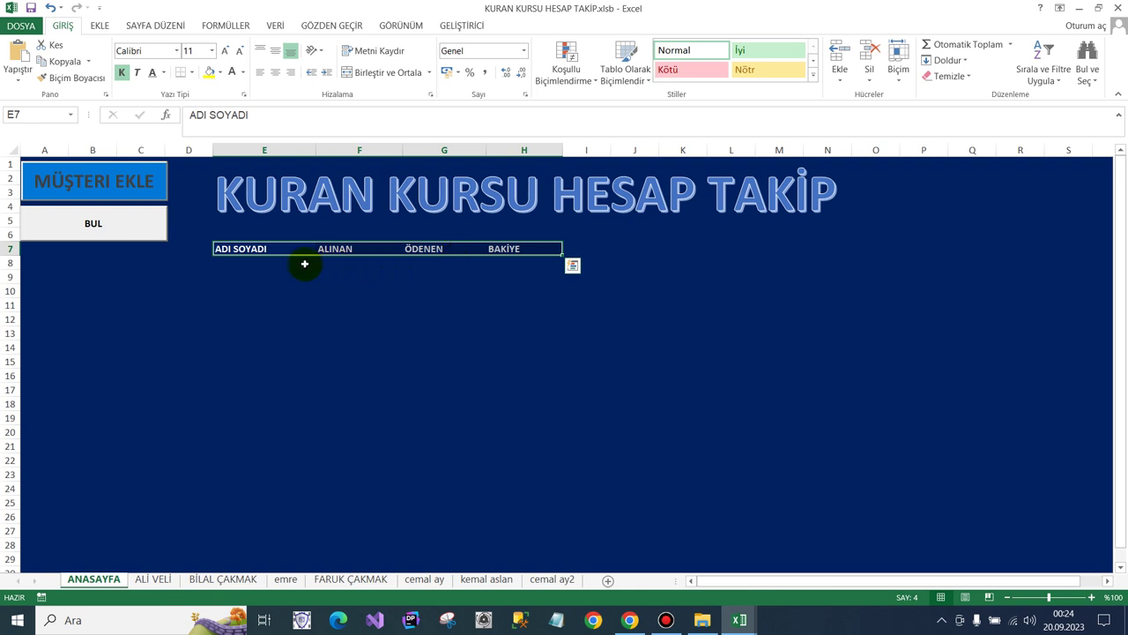
click(214, 72)
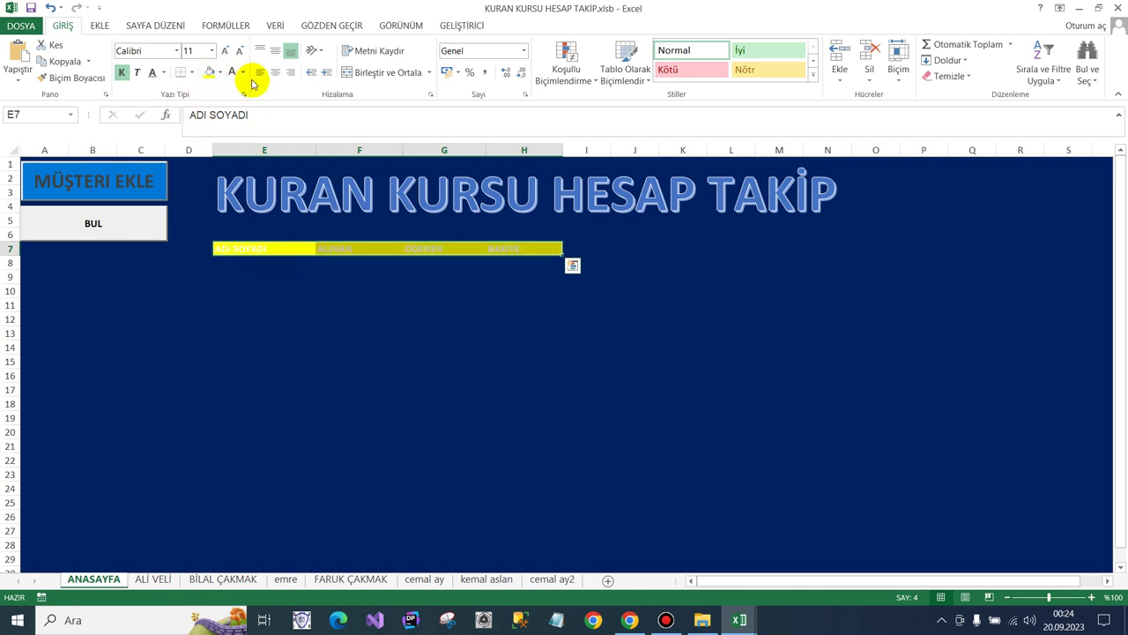
click(241, 72)
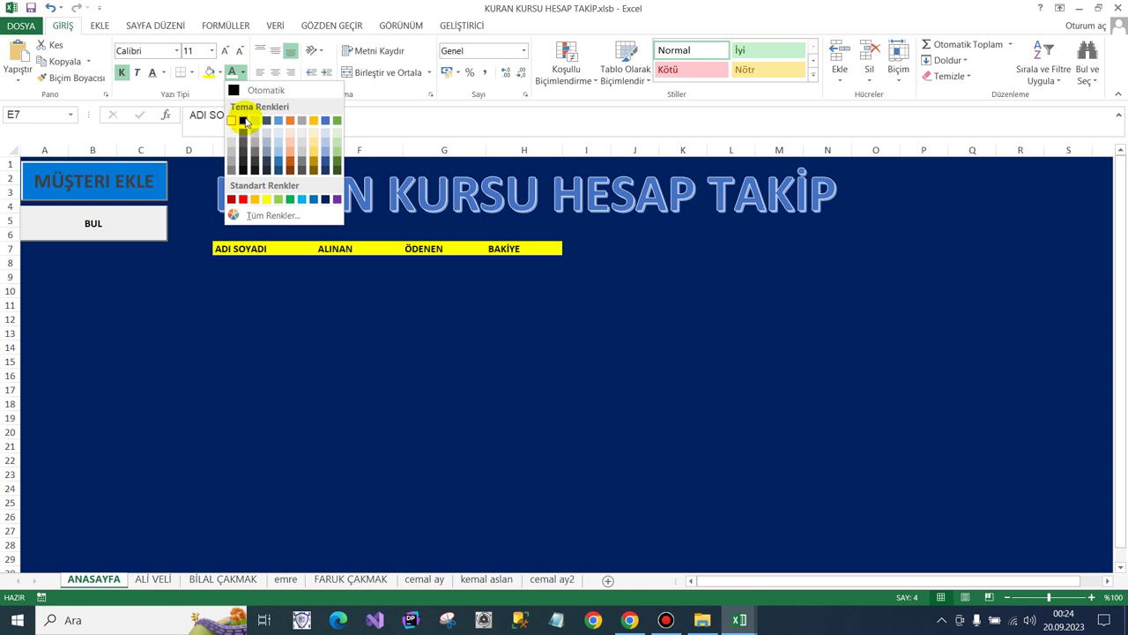
click(243, 121)
click(244, 273)
mouse_move(244, 266)
mouse_down()
mouse_move(512, 275)
mouse_move(519, 627)
mouse_up()
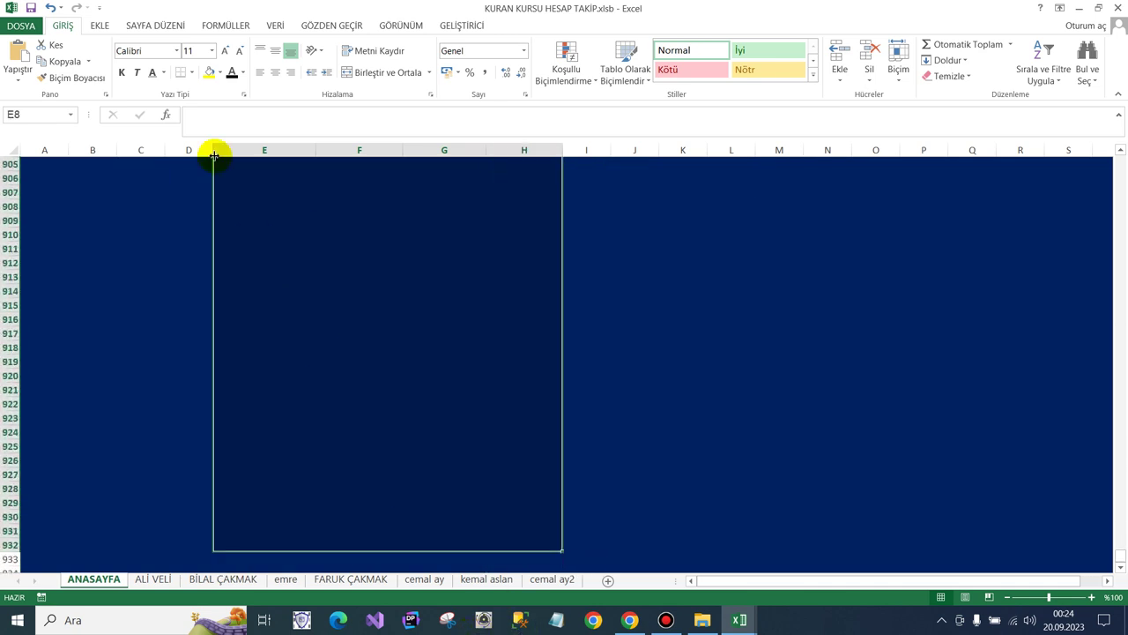
Set a text colour for the selected table body cells.
click(242, 72)
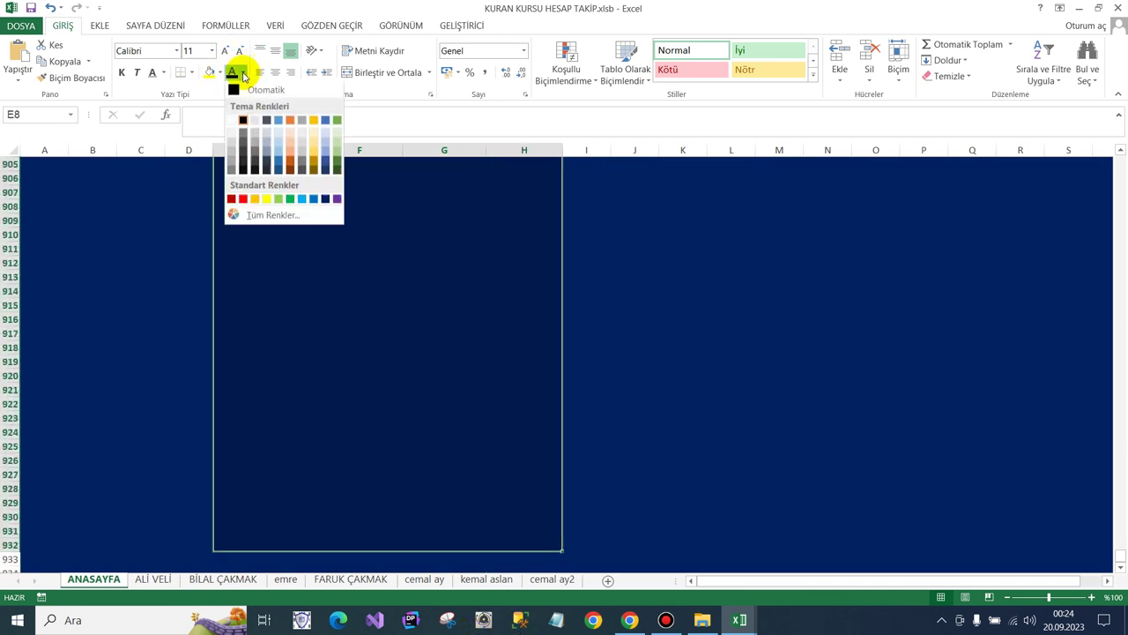
click(231, 124)
key(ctrl+BackSpace)
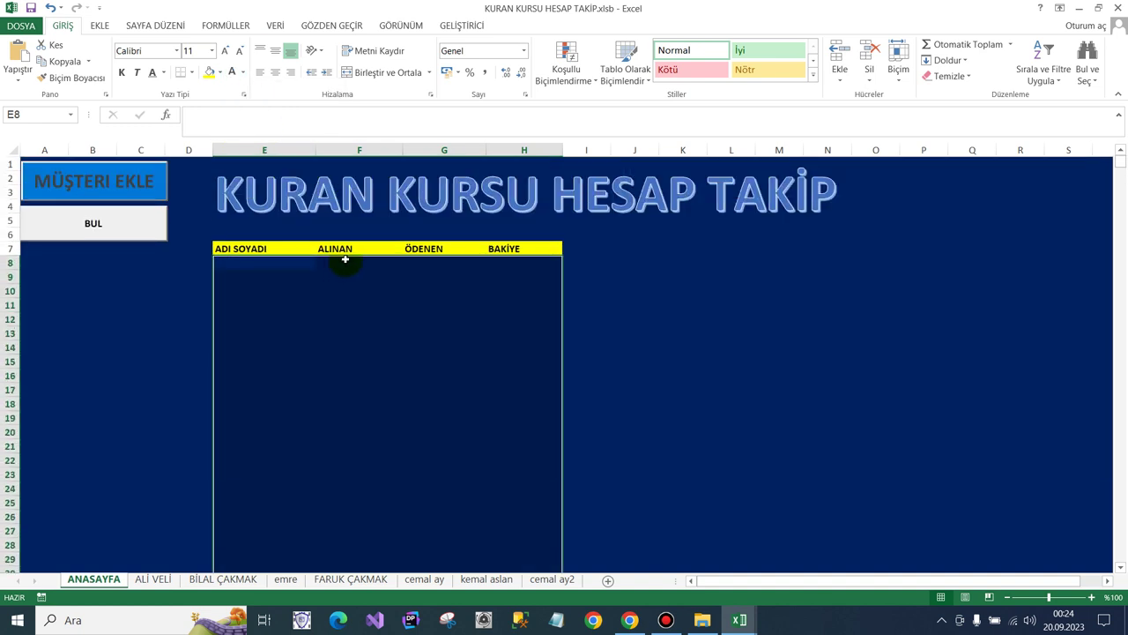
Apply green outline and inside borders to the table body through Hücreleri Biçimlendir.
right_click(307, 297)
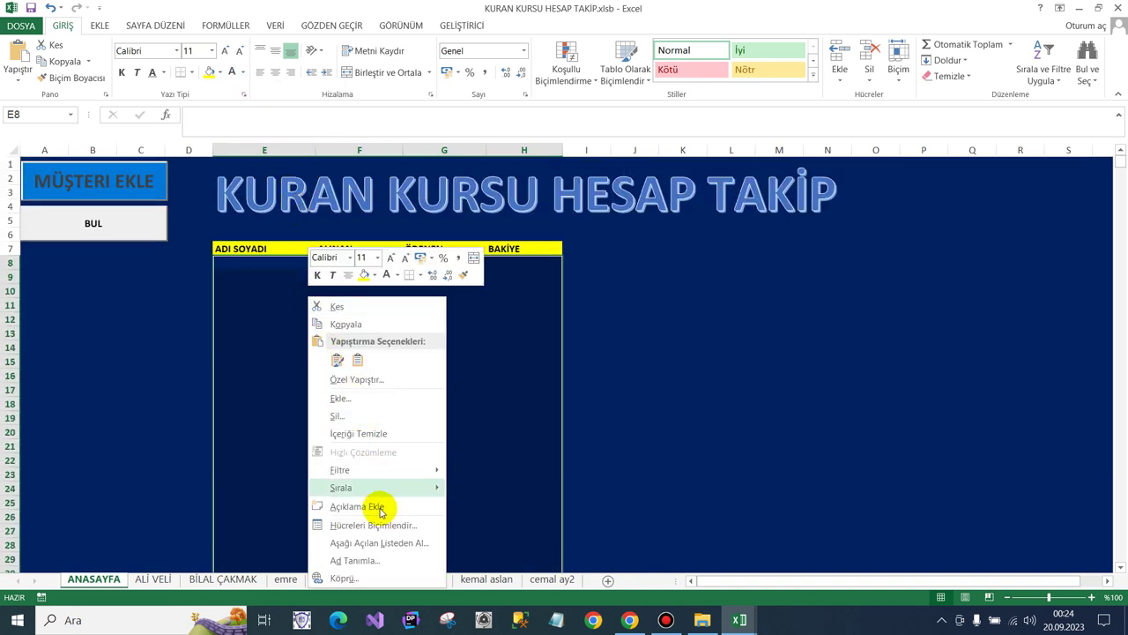
click(359, 525)
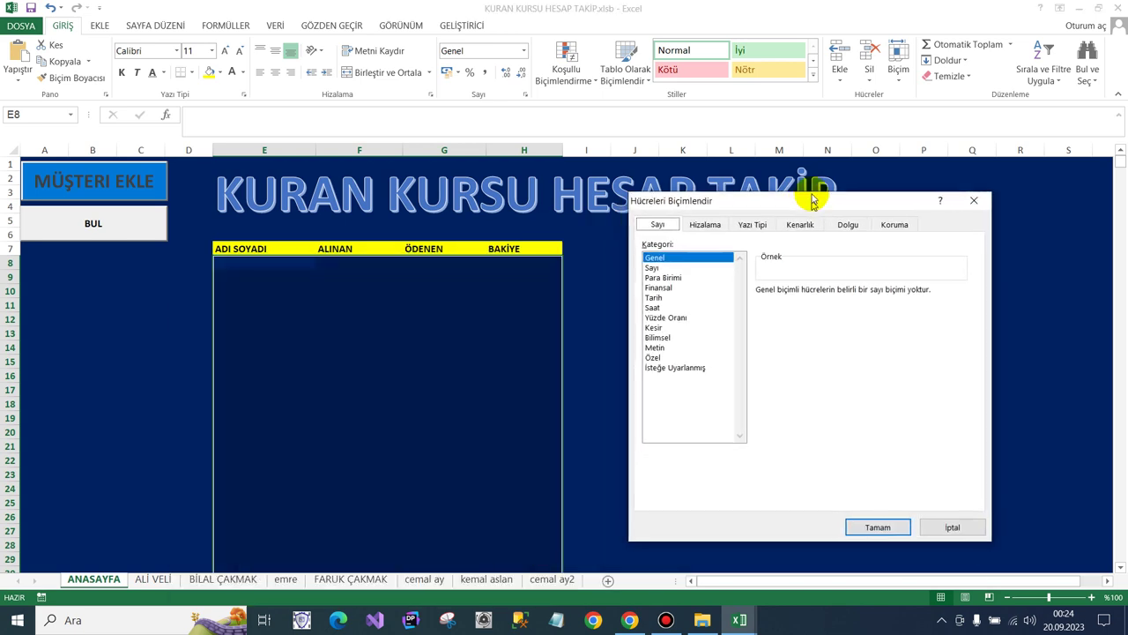
drag(358, 269, 797, 187)
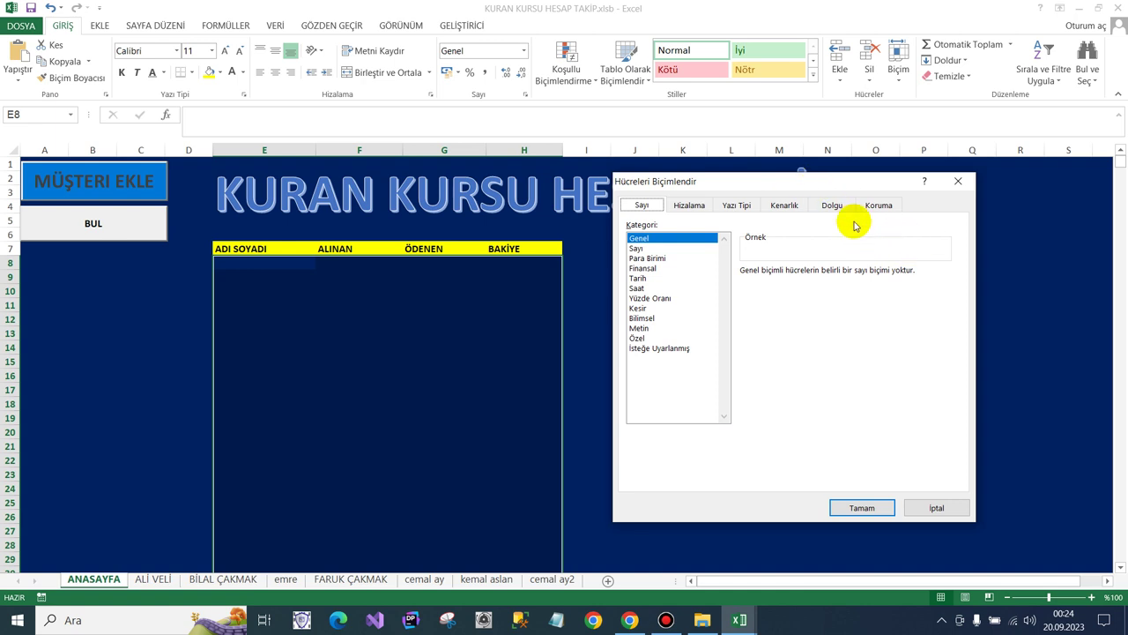
click(783, 204)
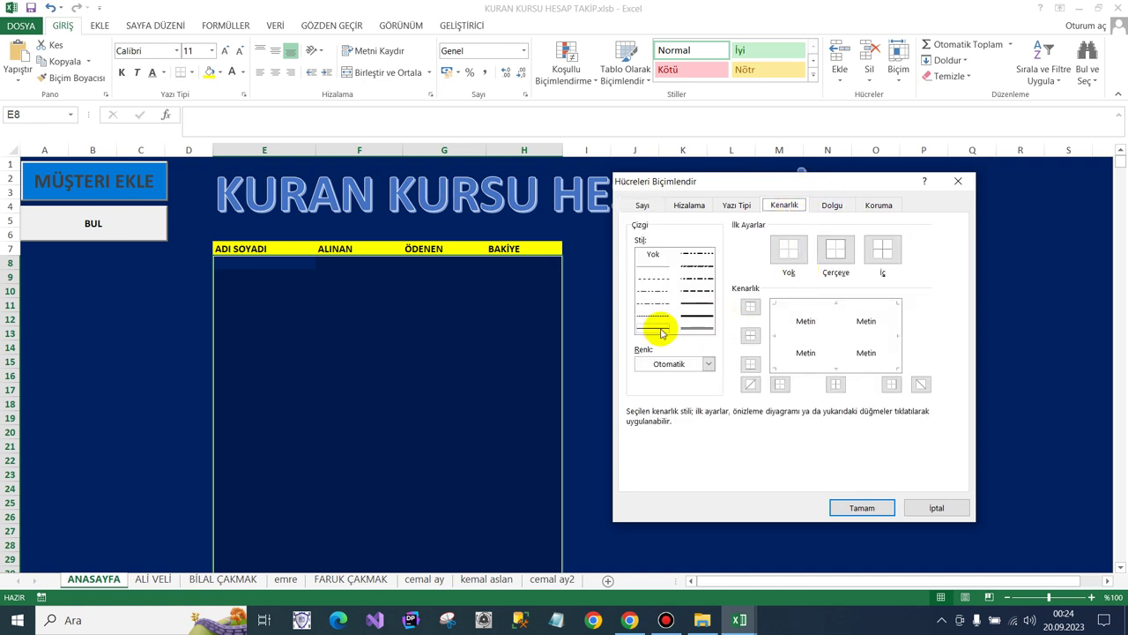
click(686, 365)
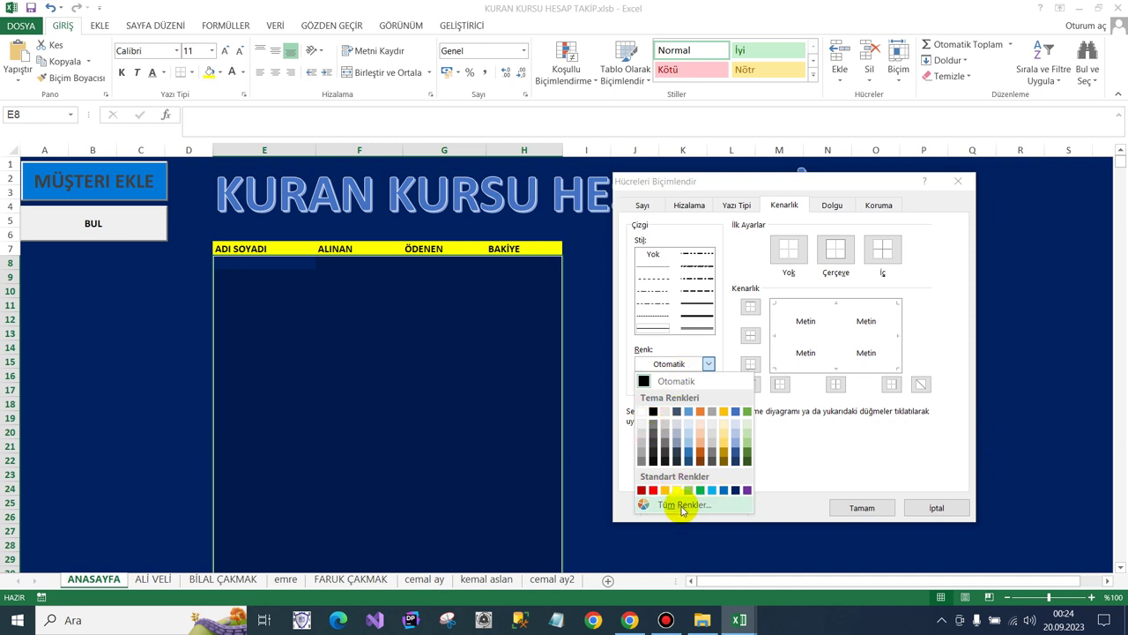
click(680, 505)
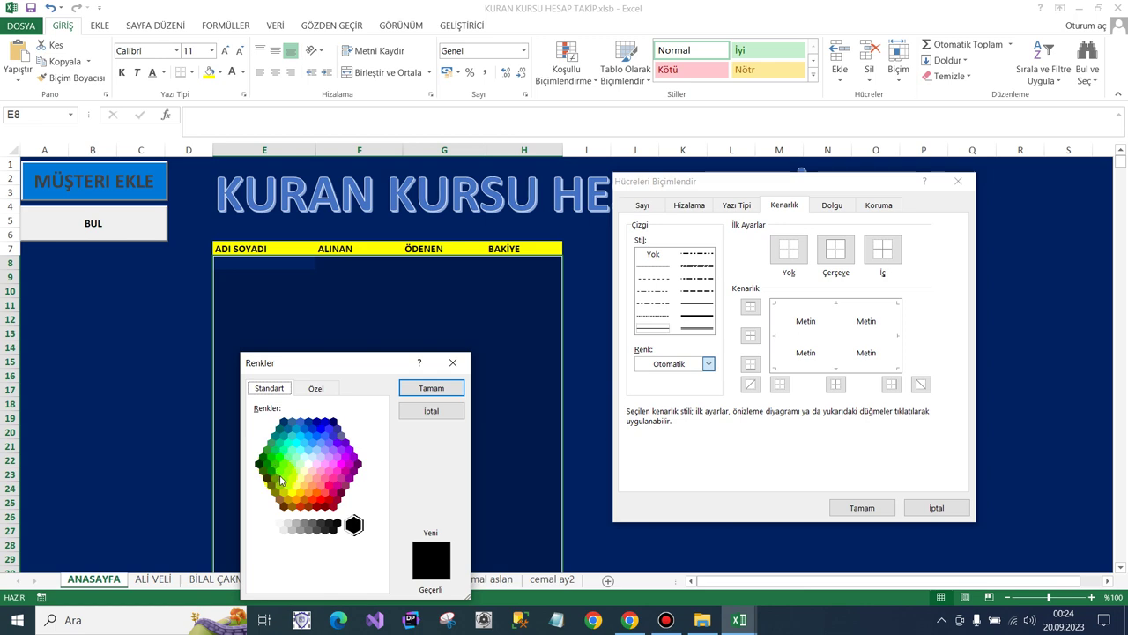
click(281, 480)
click(418, 388)
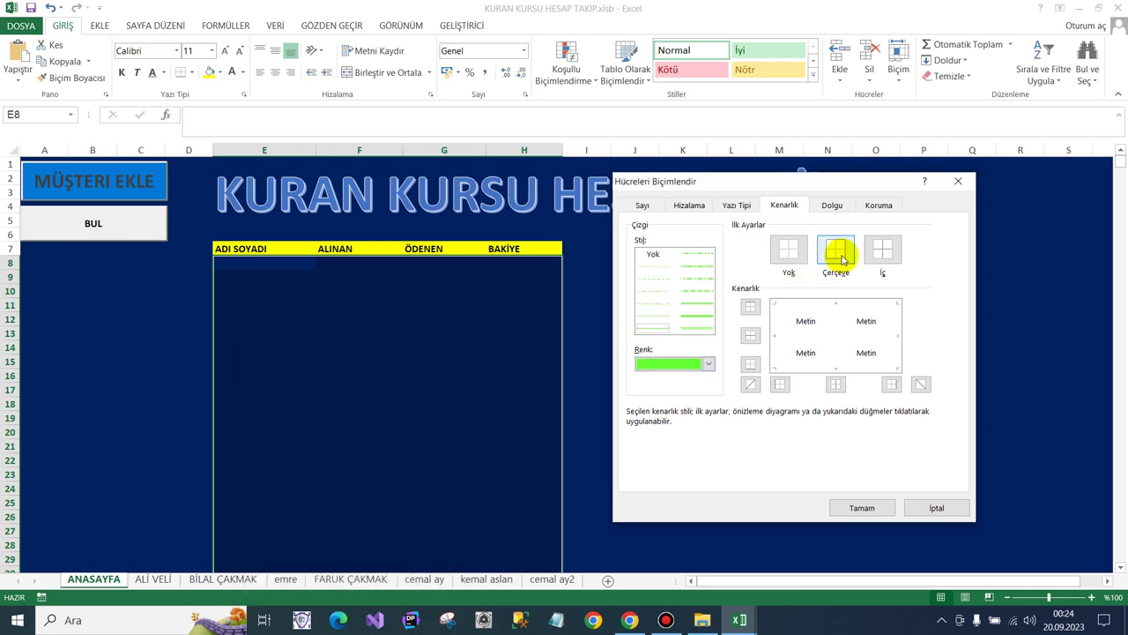
click(841, 258)
click(886, 252)
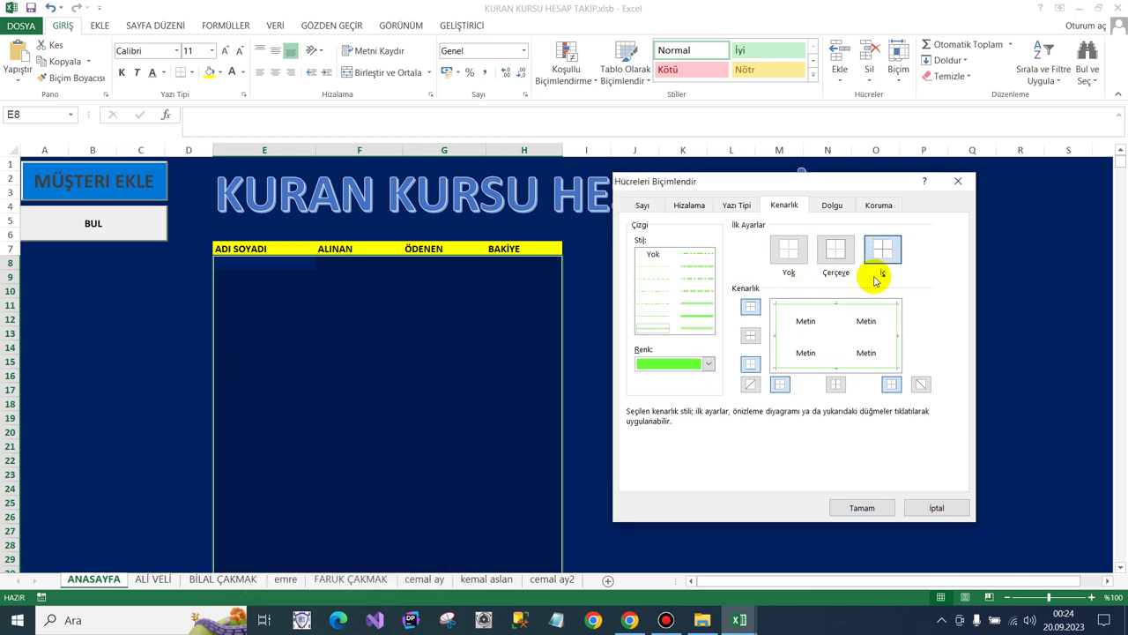
click(859, 507)
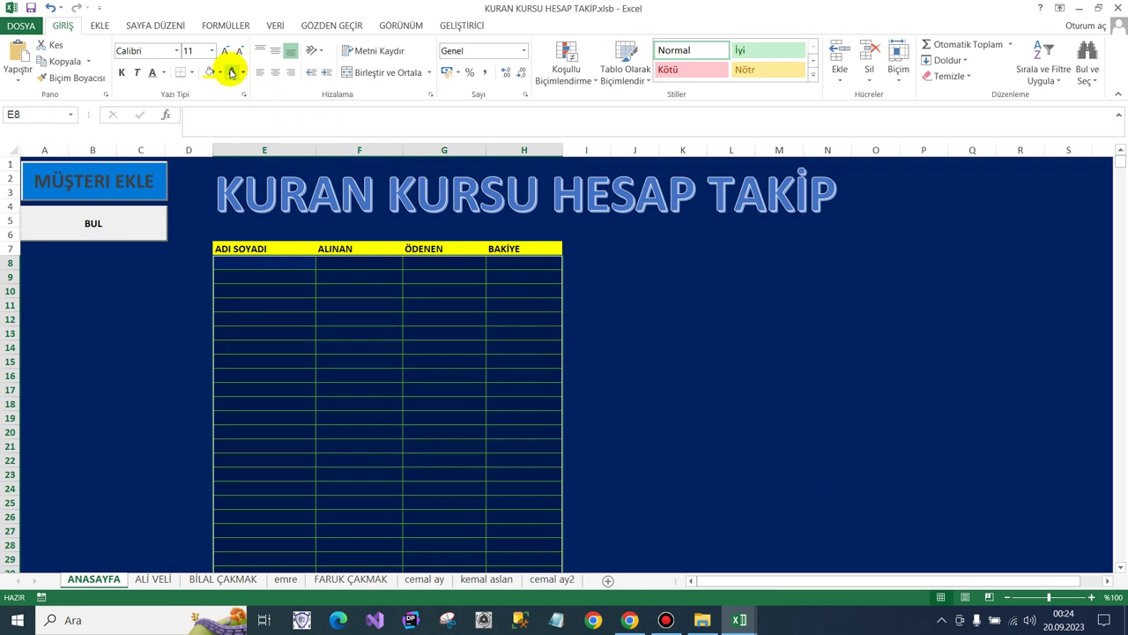
click(255, 291)
Toggle Tasarım Modu on and off under GELİŞTİRİCİ, and glance at the ALİ VELİ sheet.
click(146, 318)
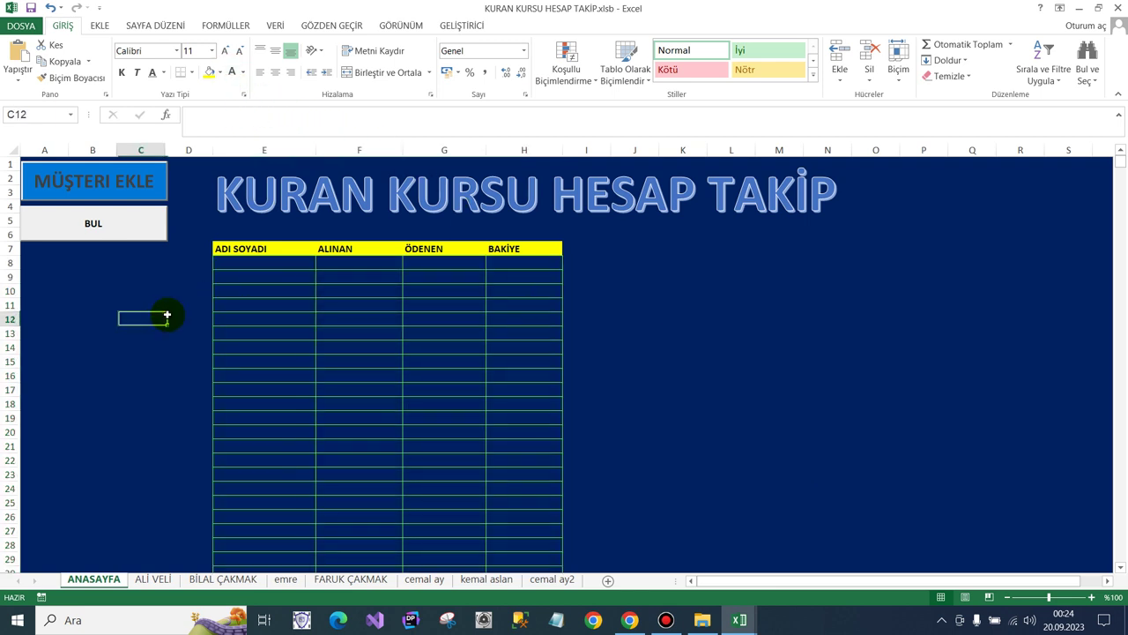
click(278, 263)
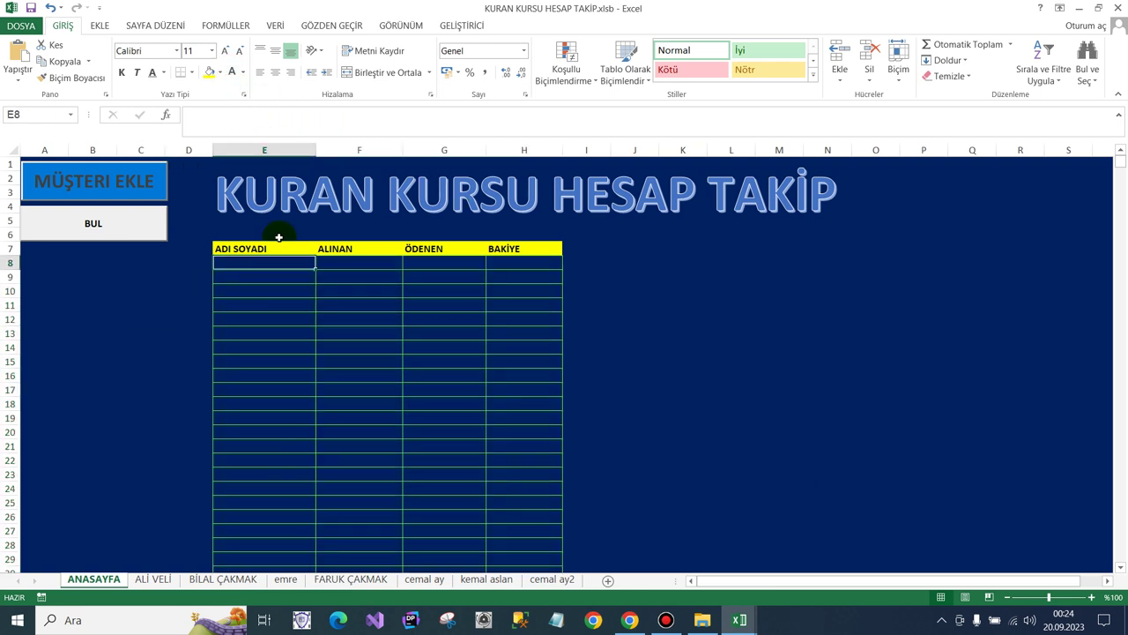
click(457, 25)
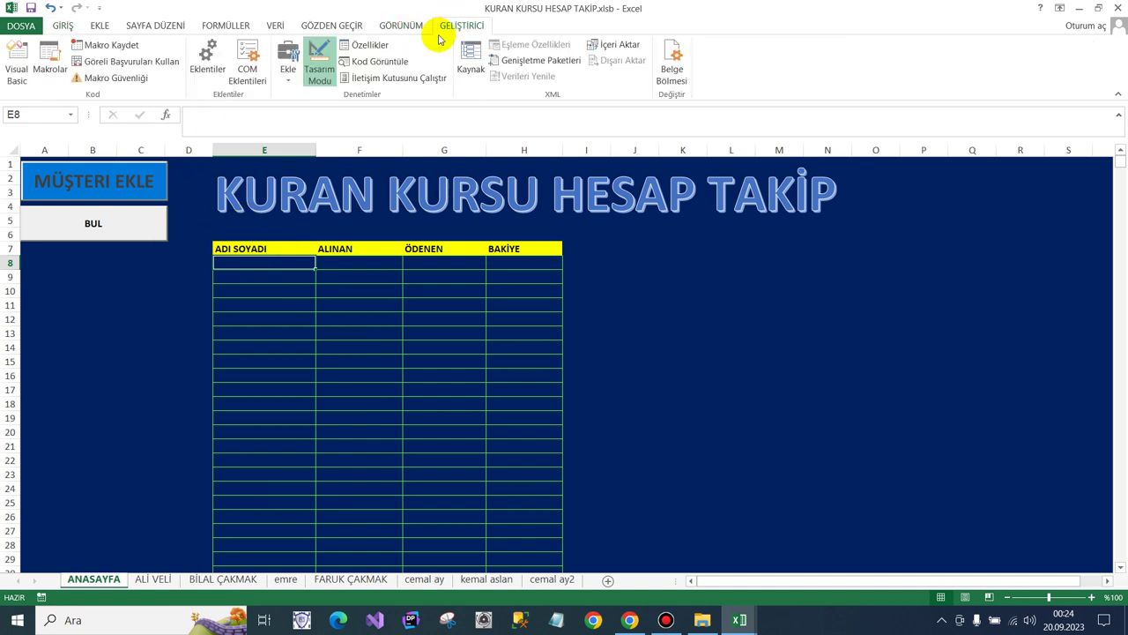
click(315, 79)
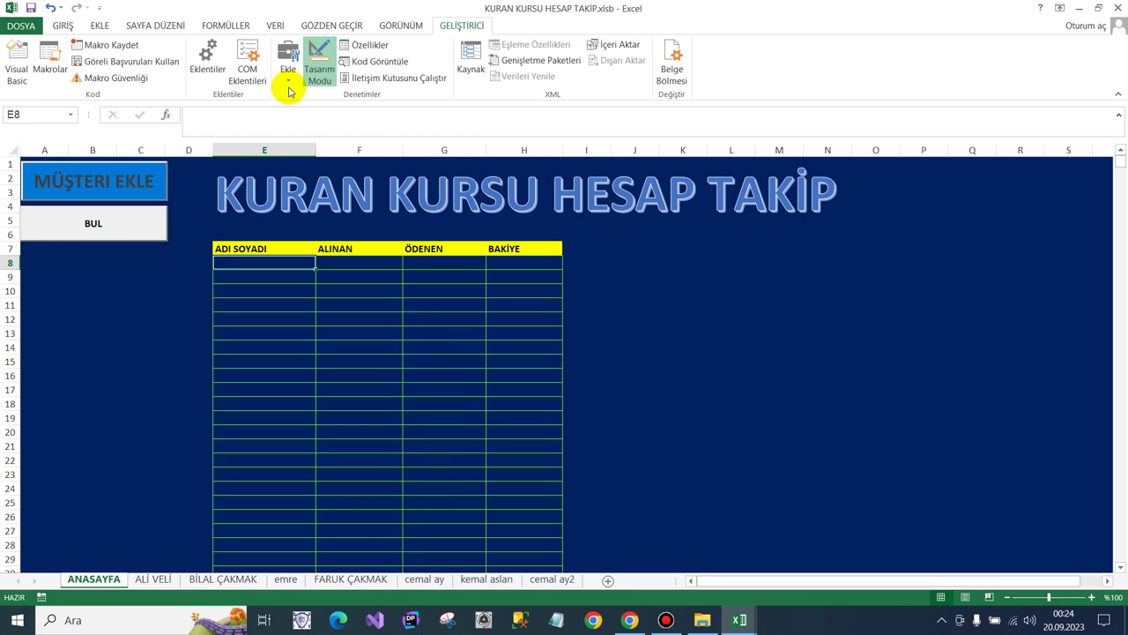
click(316, 75)
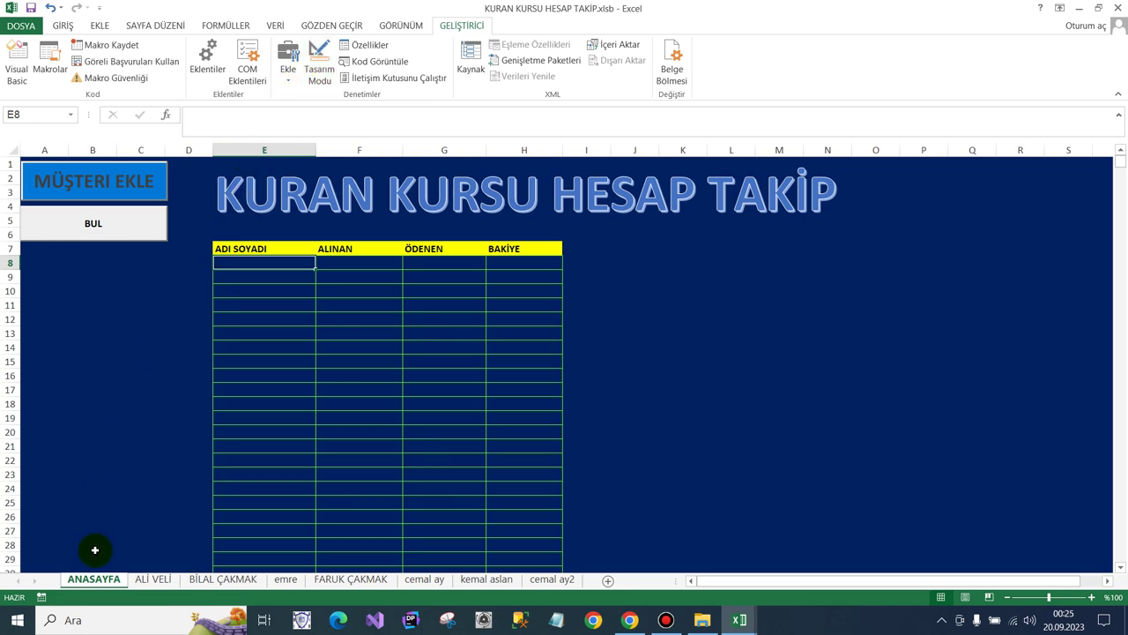
click(145, 579)
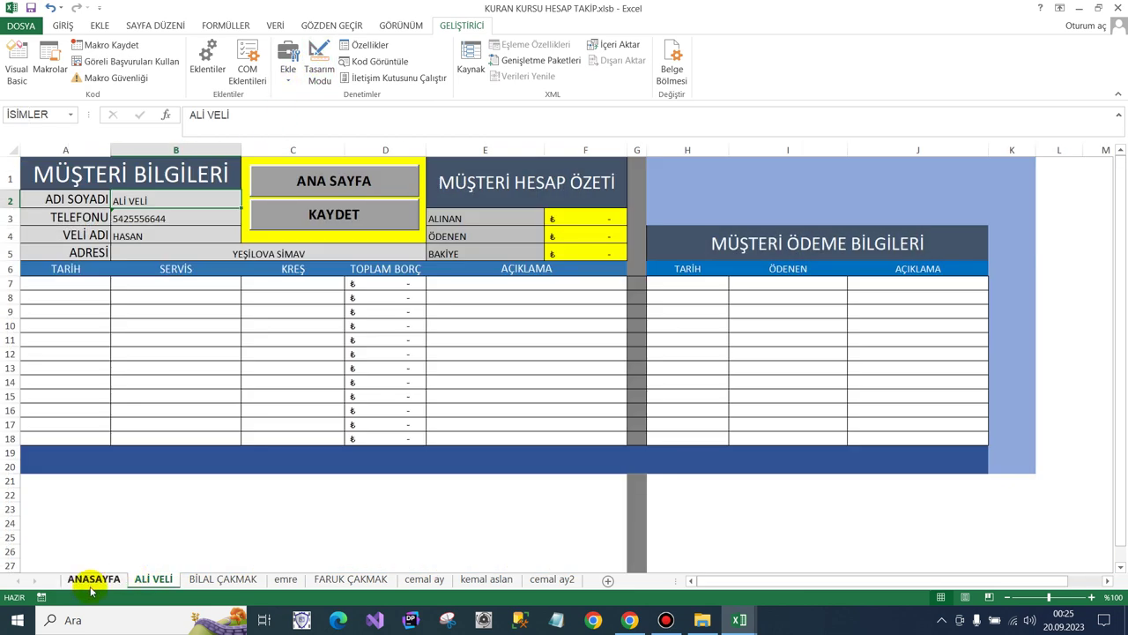
click(91, 585)
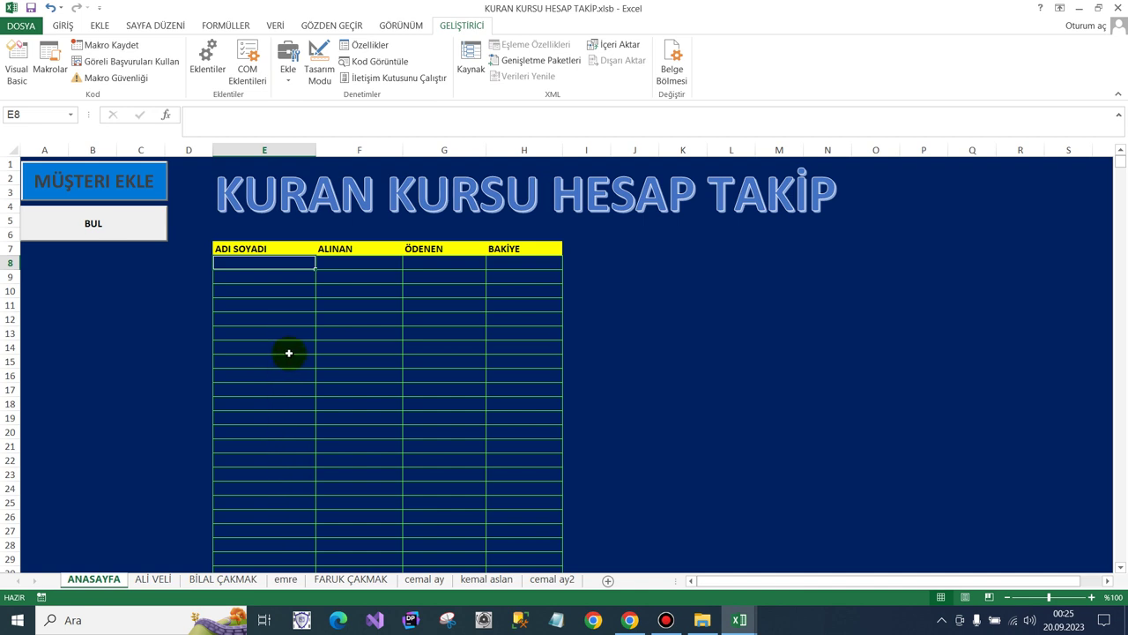
Select the empty table body from E8, then launch the Visual Basic editor.
drag(292, 261, 526, 528)
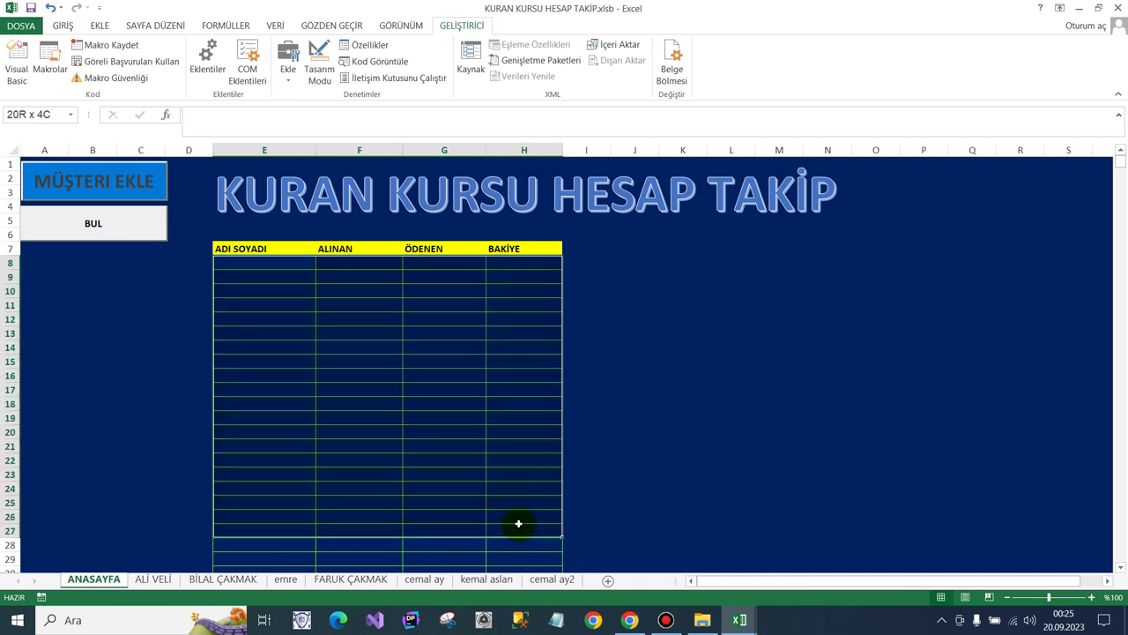
click(253, 262)
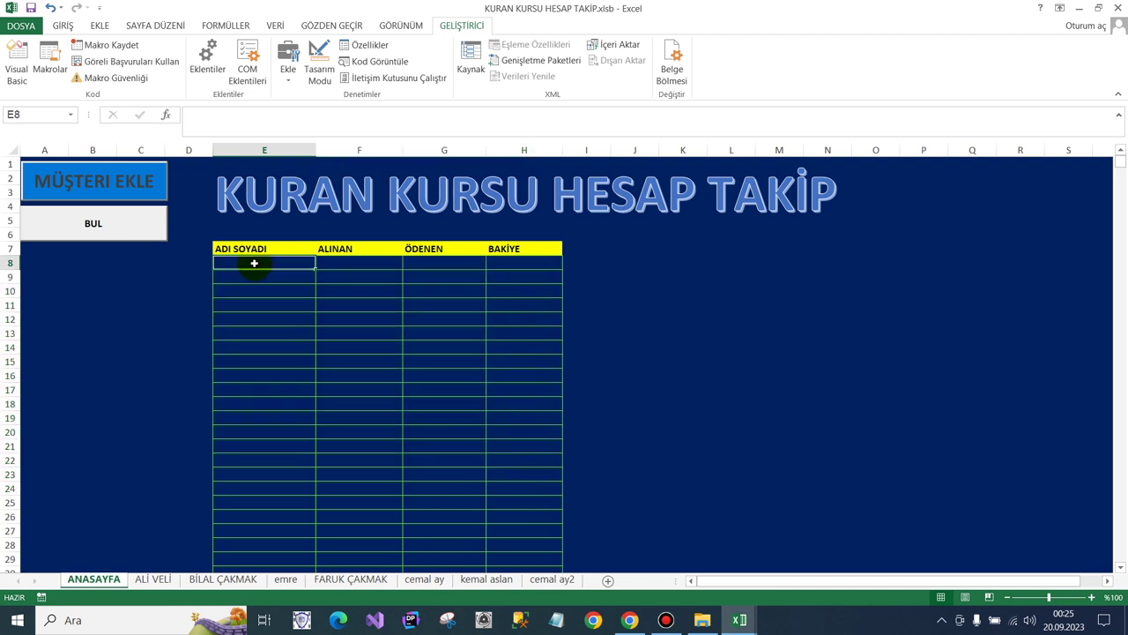
click(539, 264)
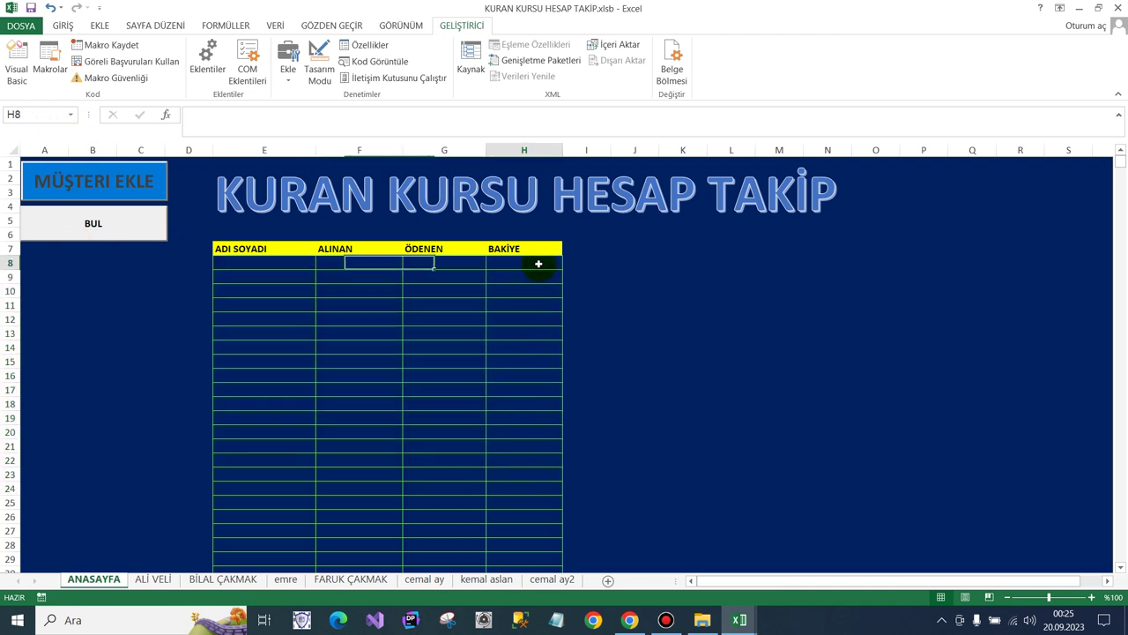
drag(1124, 306, 1115, 144)
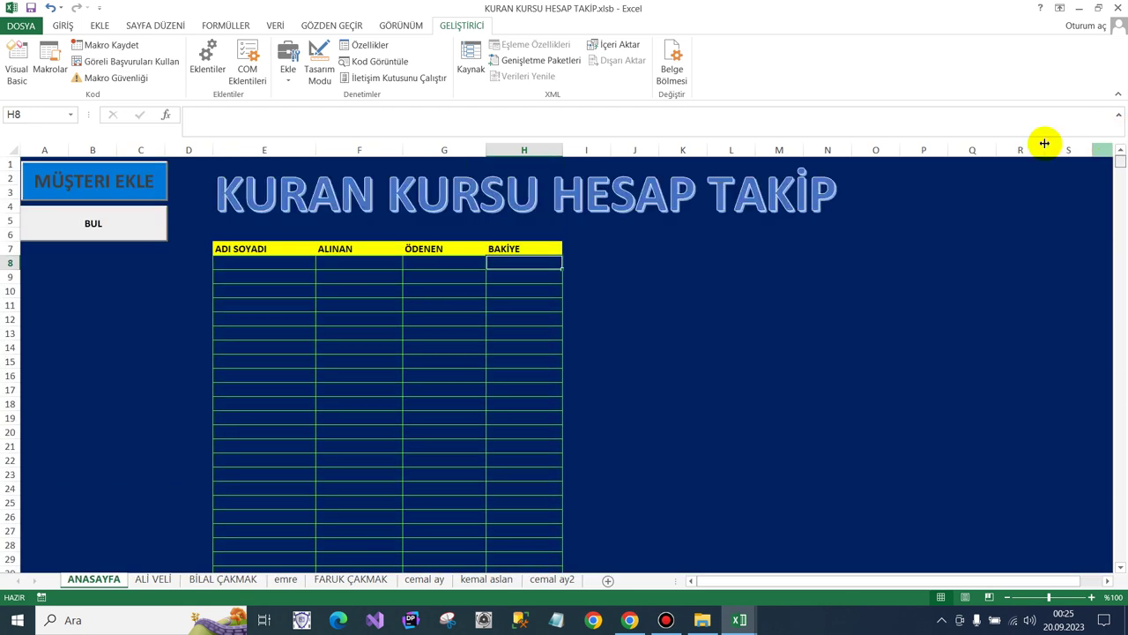
click(17, 62)
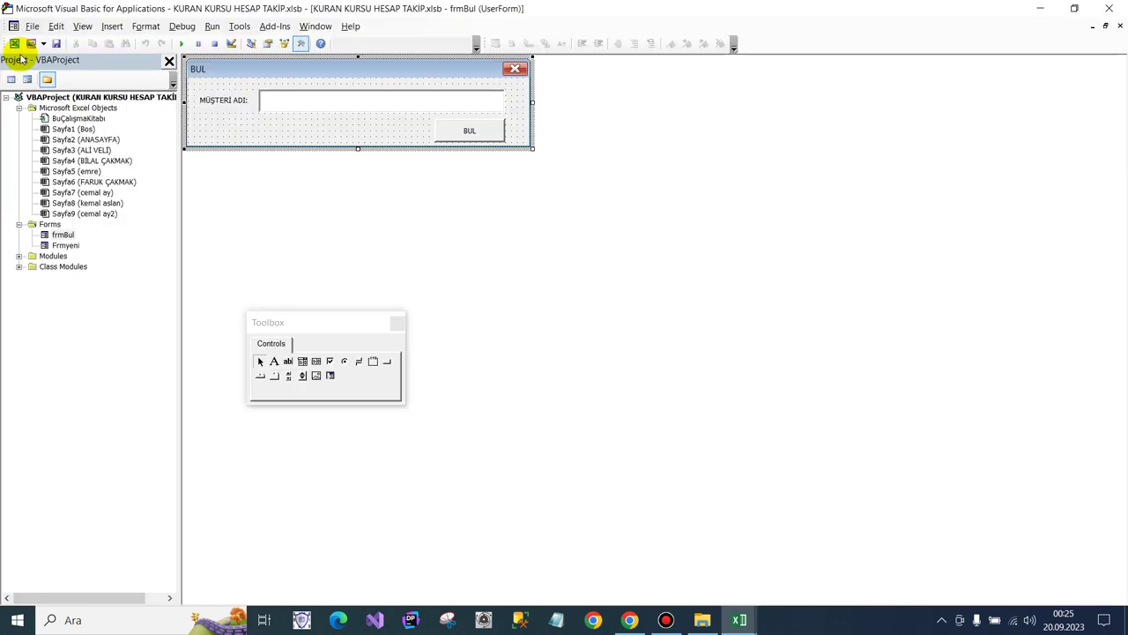
Open the Sayfa2 (ANASAYFA) code and generate an empty Worksheet_Activate procedure from the dropdowns.
double_click(75, 139)
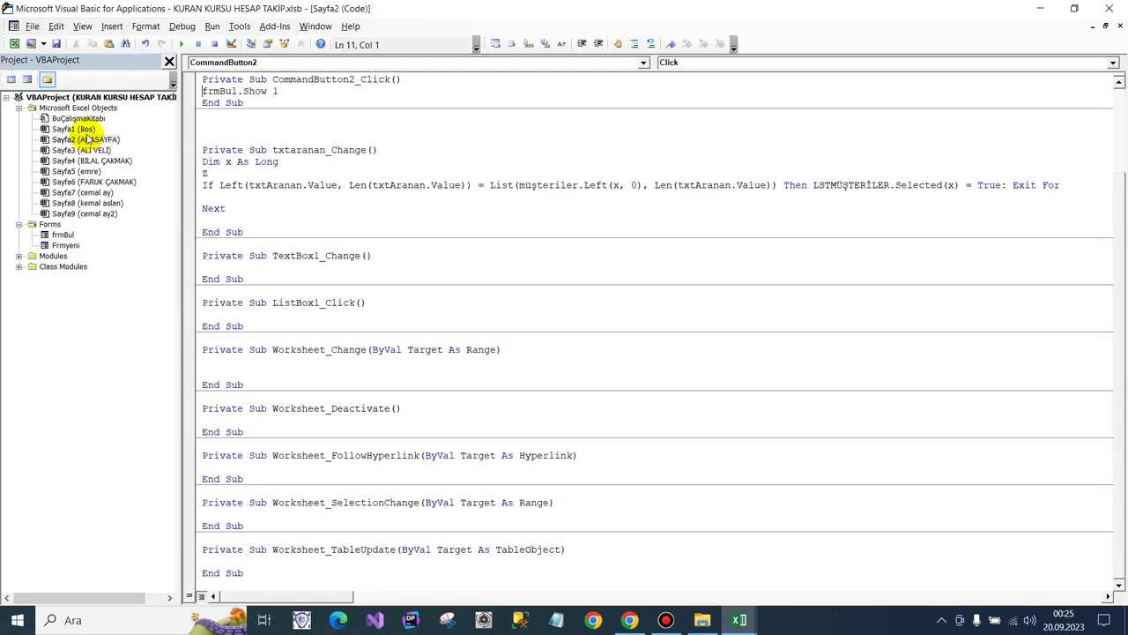
click(595, 63)
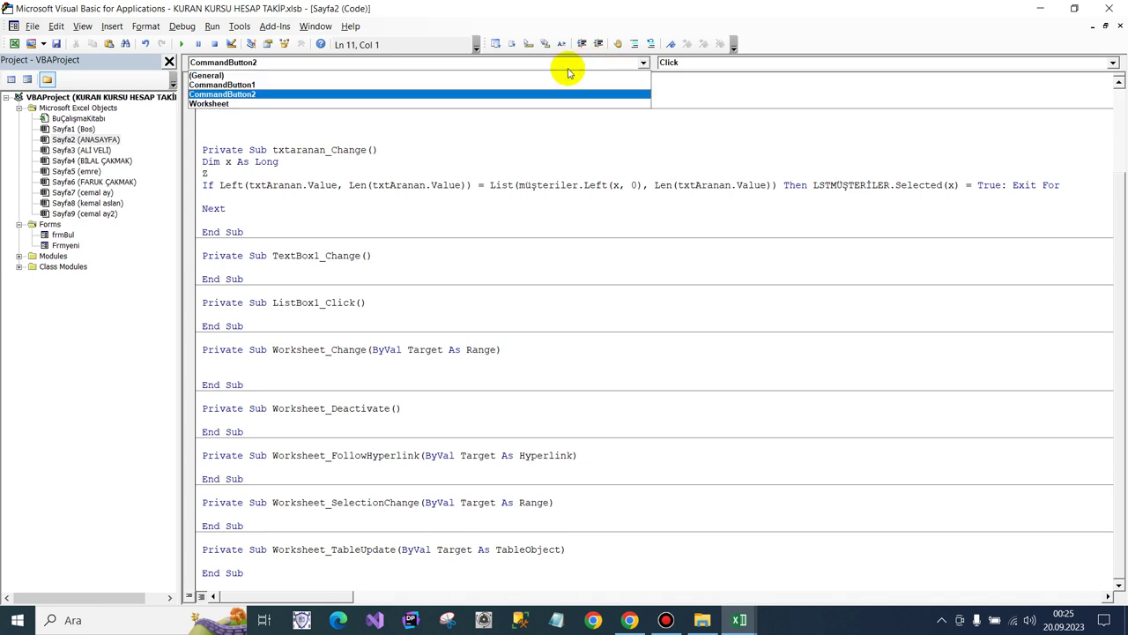
click(207, 101)
click(721, 62)
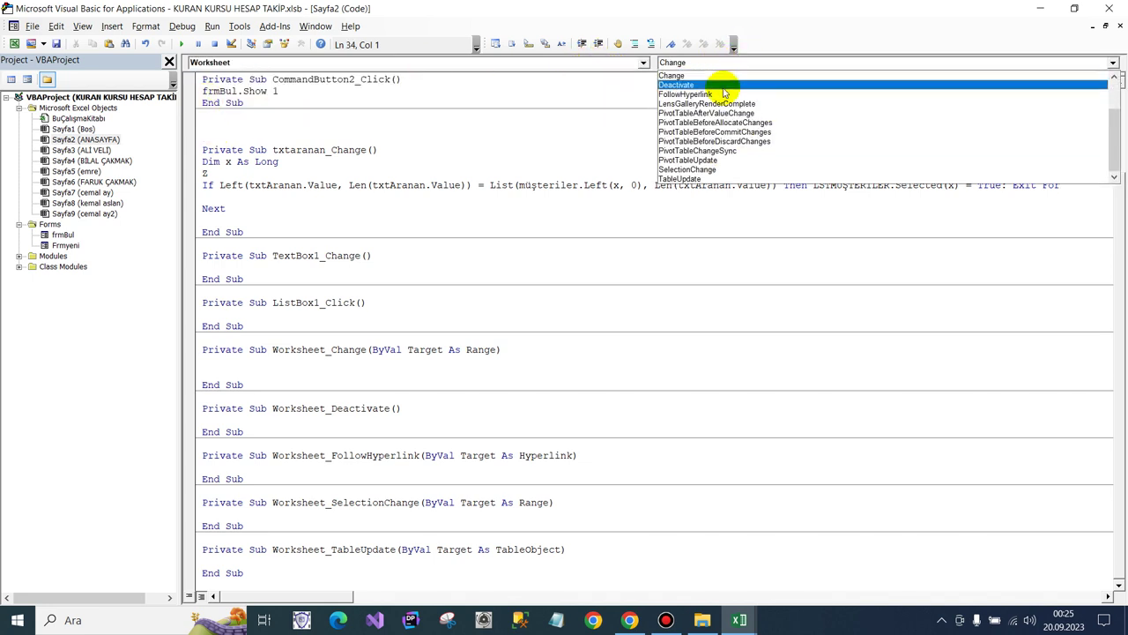
scroll(723, 92, up, 2)
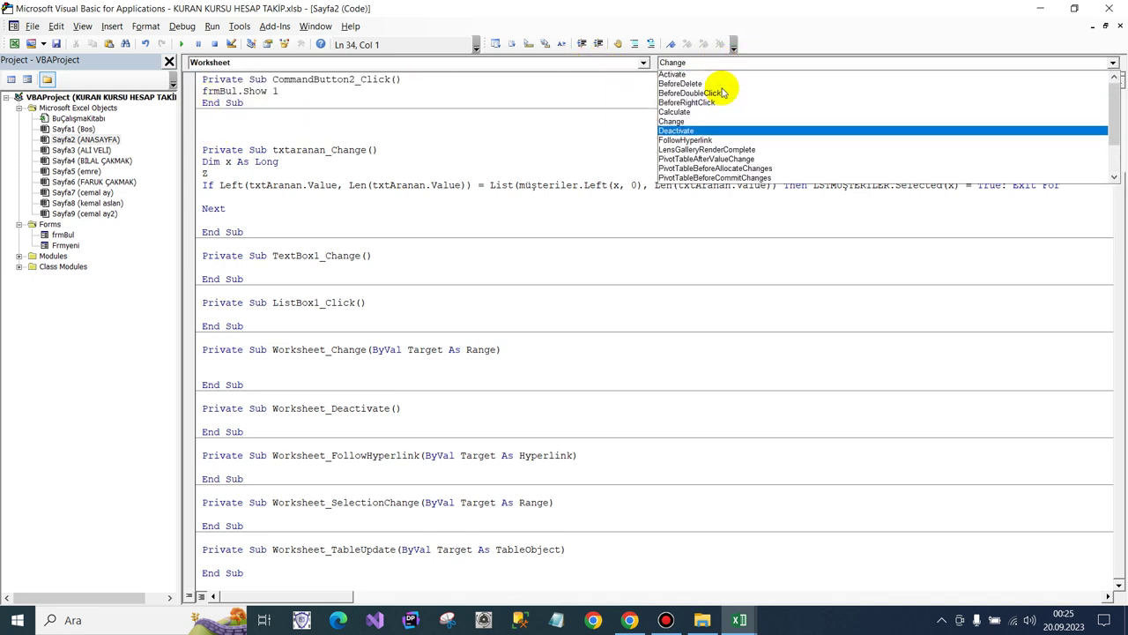
click(673, 75)
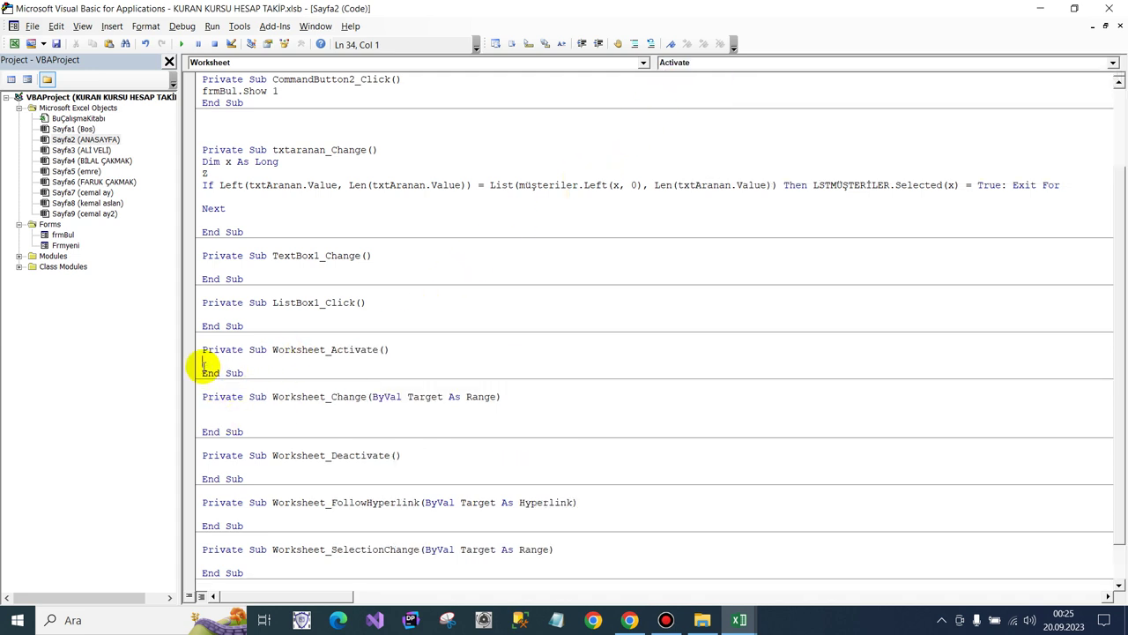
Delete the empty TextBox1_Change, ListBox1_Click and other unused event subs.
drag(245, 326, 188, 256)
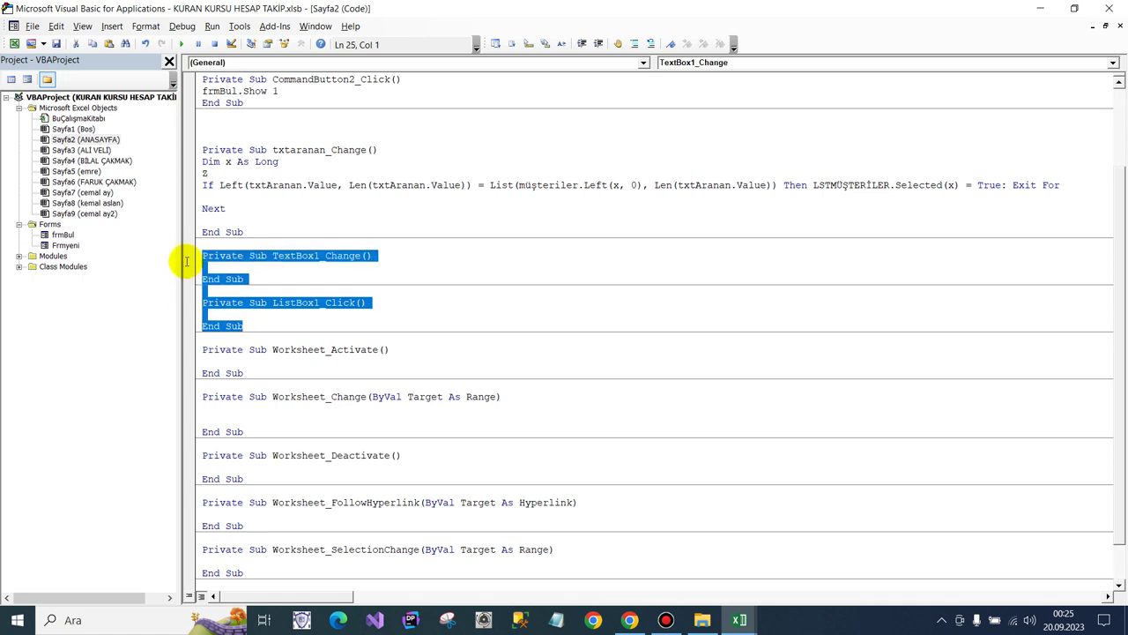
key(Delete)
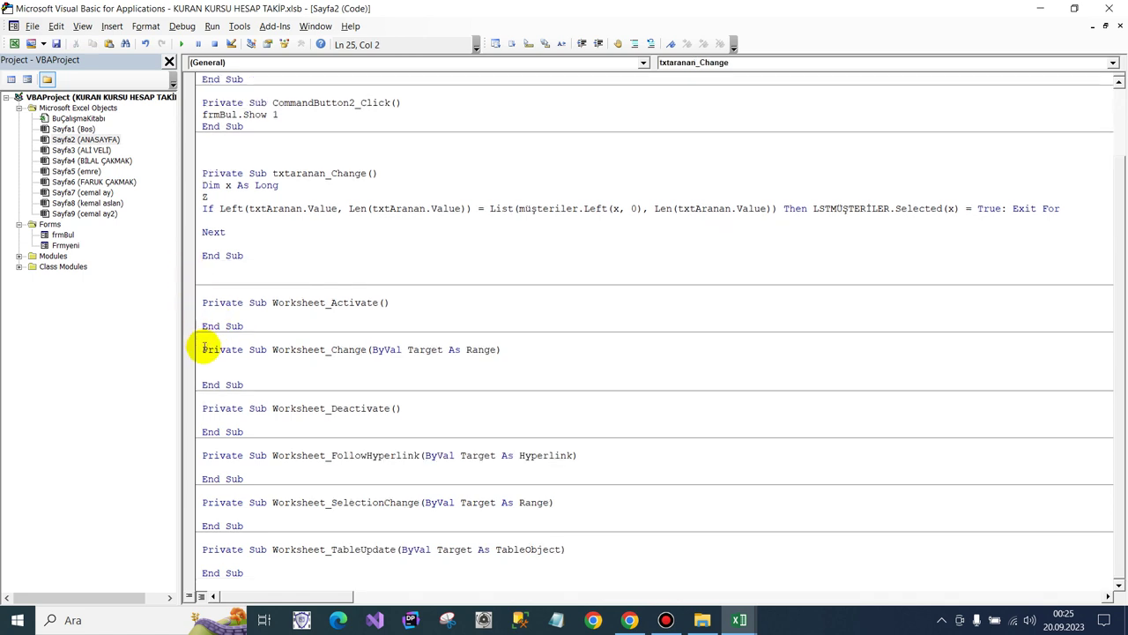
drag(203, 350, 265, 574)
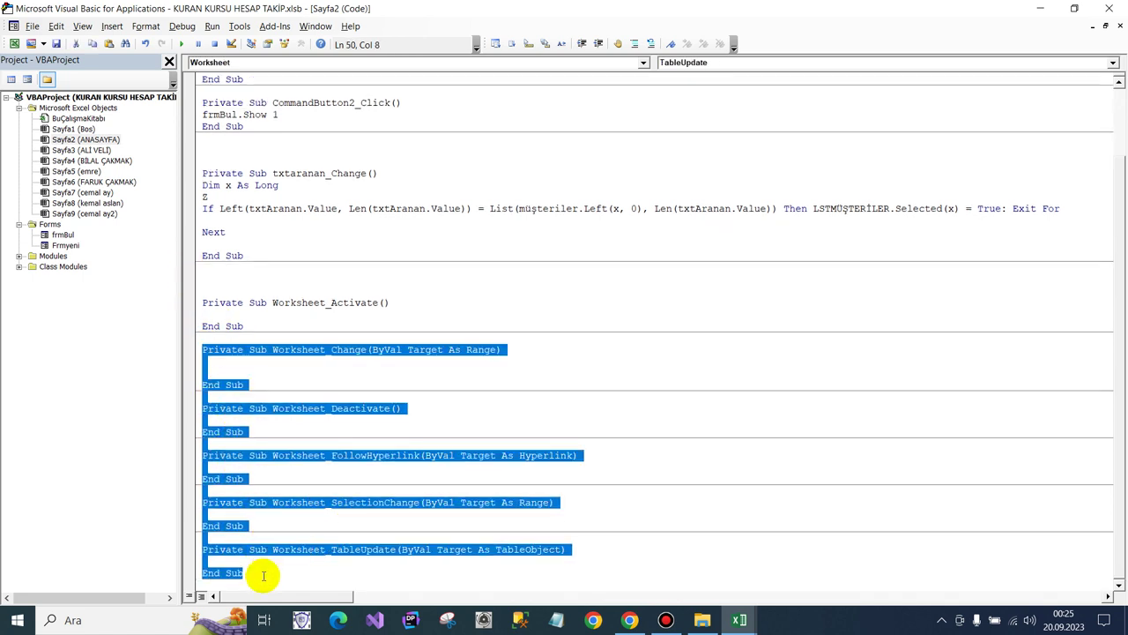
key(Delete)
click(220, 397)
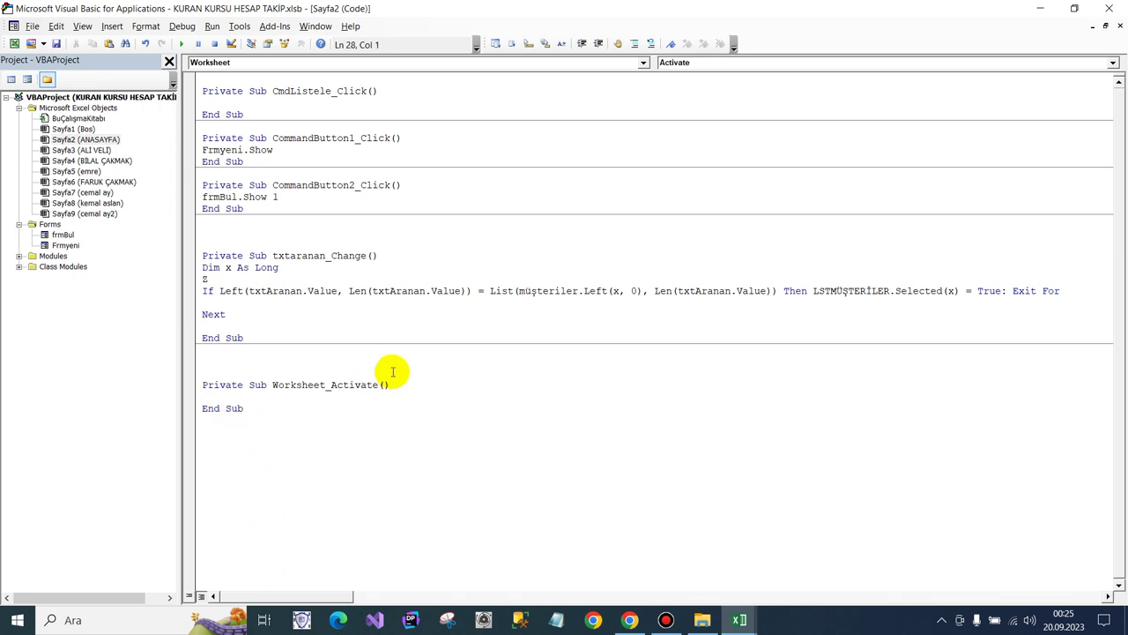
Begin the Activate body's first statement using IntelliSense completion, followed by an opening (".
text(she)
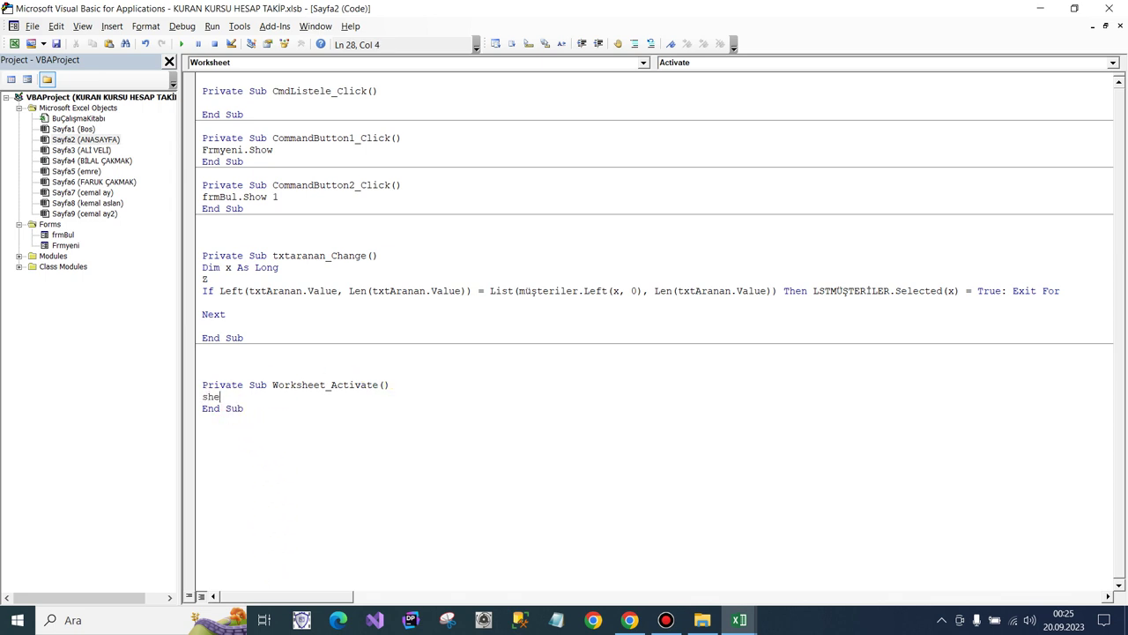
key(ctrl+space)
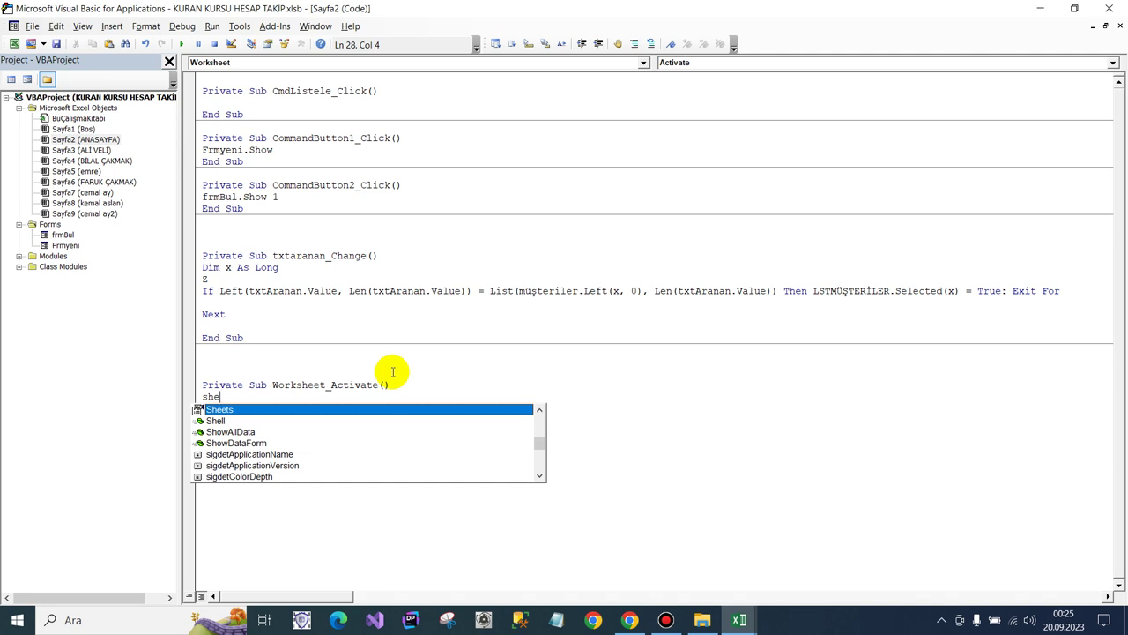
key(Tab)
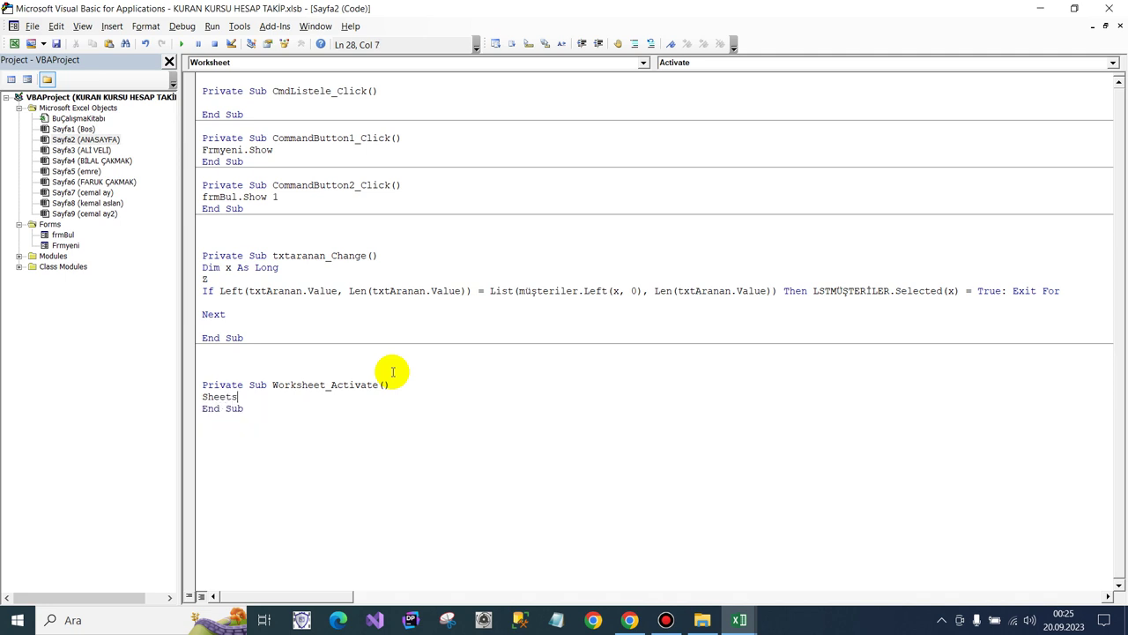
key(BackSpace)
text(Range)
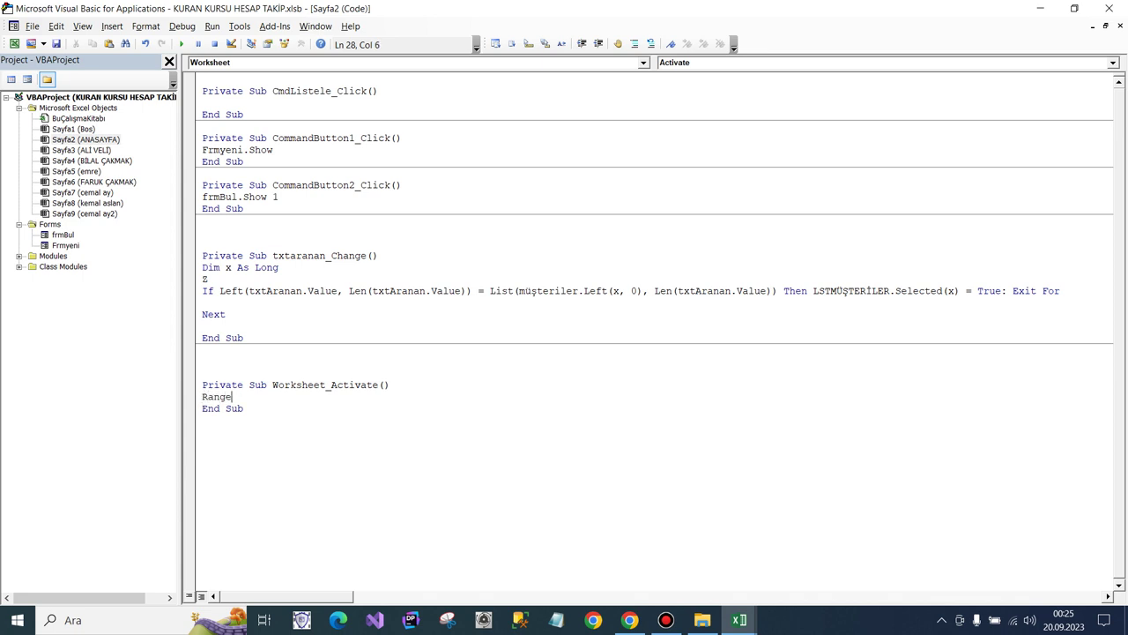
text(("A8:H10000")=")
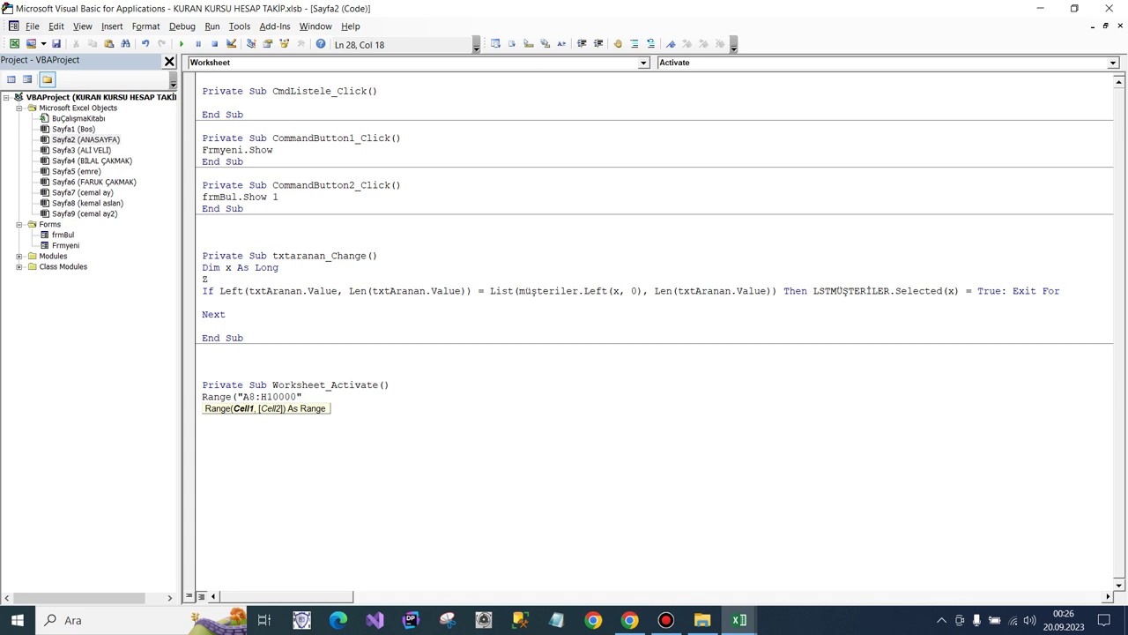
Finish the Range("A8:H10000") = "" line in Worksheet_Activate and return to the workbook.
text()=)
key(Return)
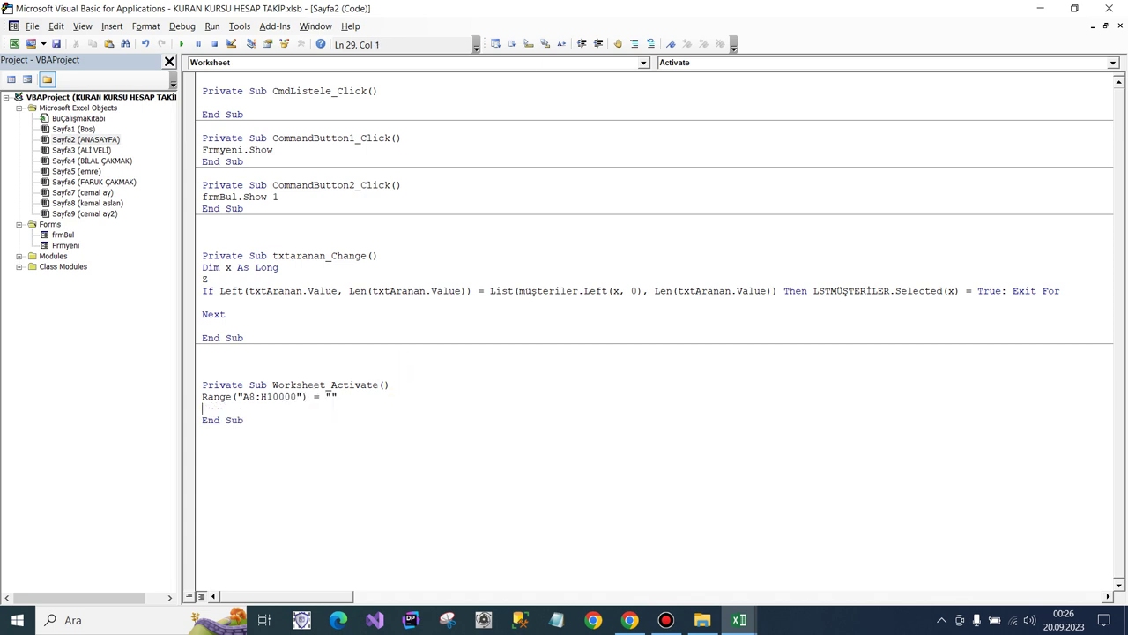
click(725, 611)
Type test text like 'sadf' into several ANASAYFA table cells, then visit ALİ VELİ and come back.
click(621, 564)
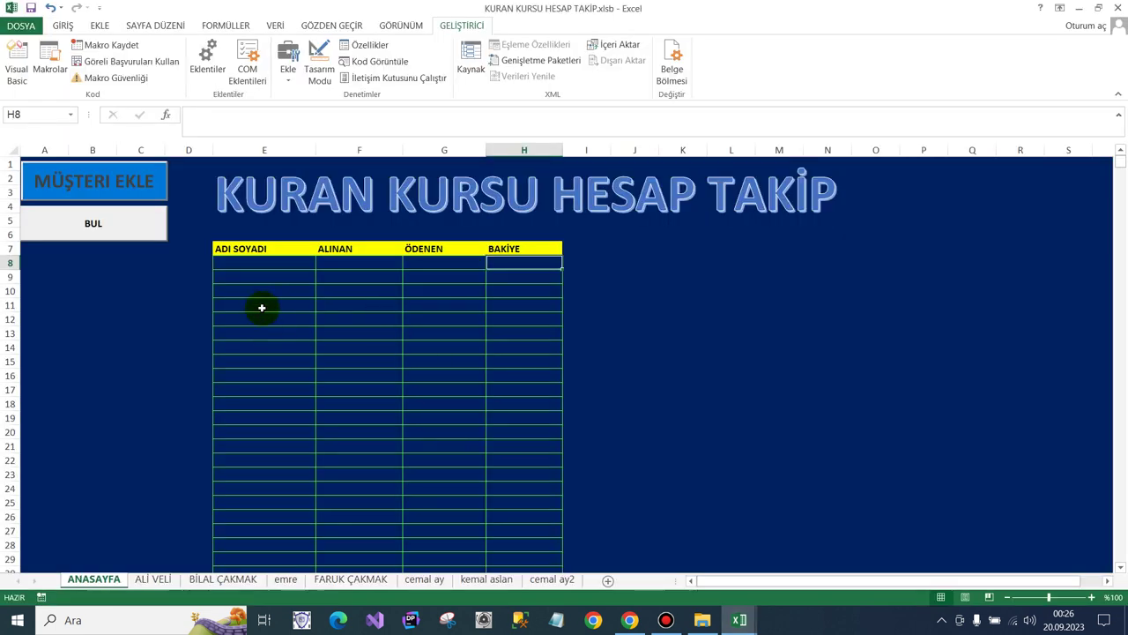
click(259, 308)
text(sadf)
click(348, 331)
text(sadf)
click(363, 375)
text(asdf)
click(451, 389)
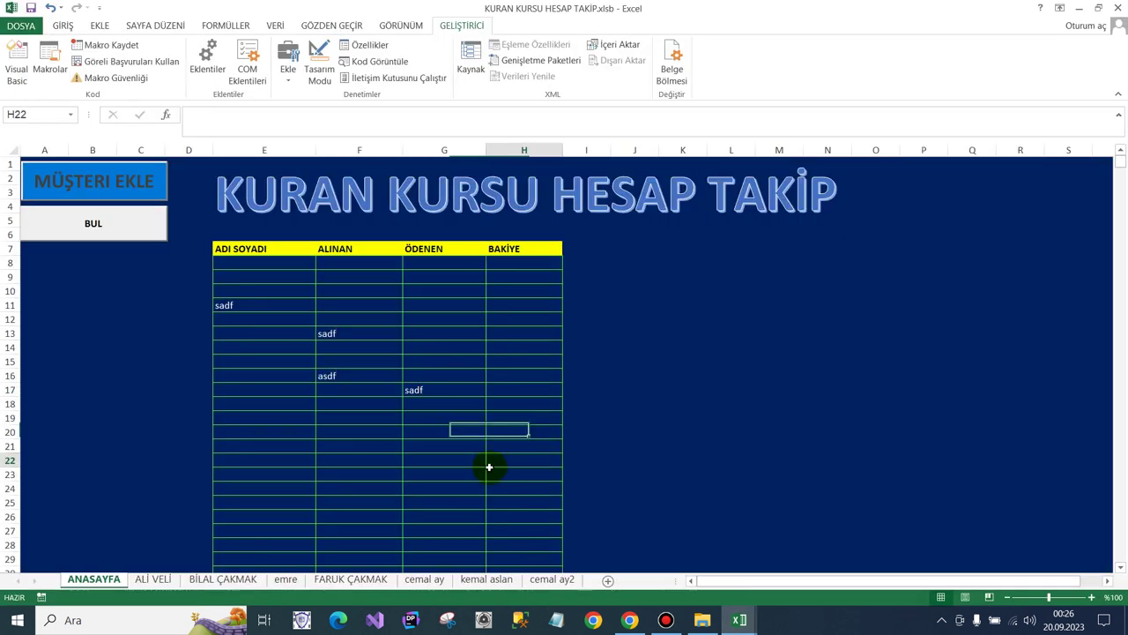
click(517, 432)
text(sad)
click(423, 443)
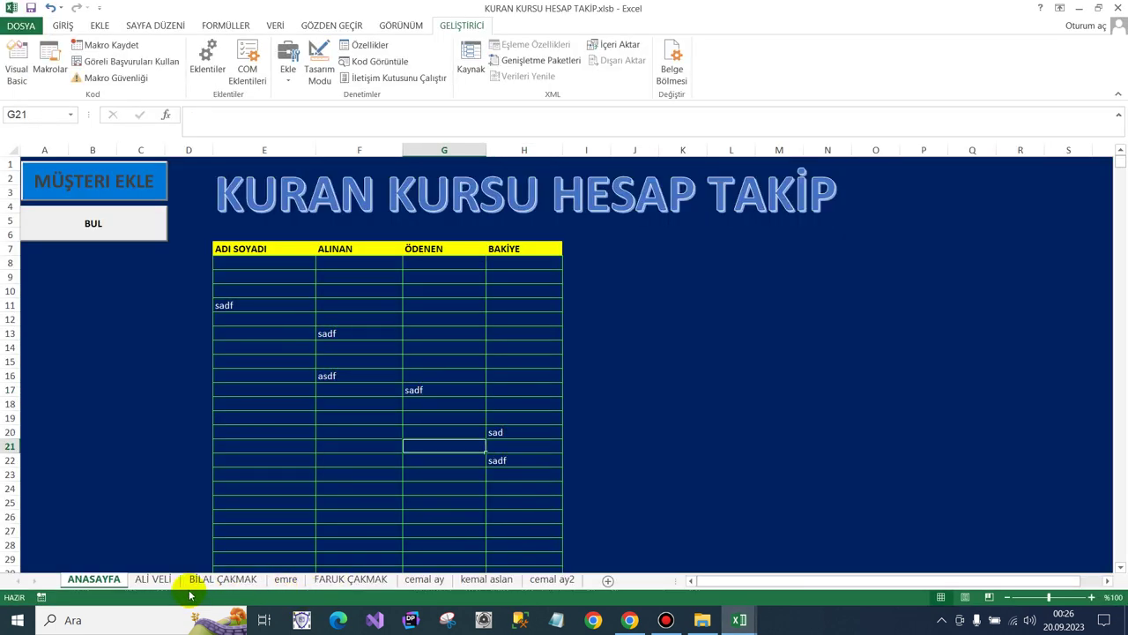
click(155, 580)
click(112, 582)
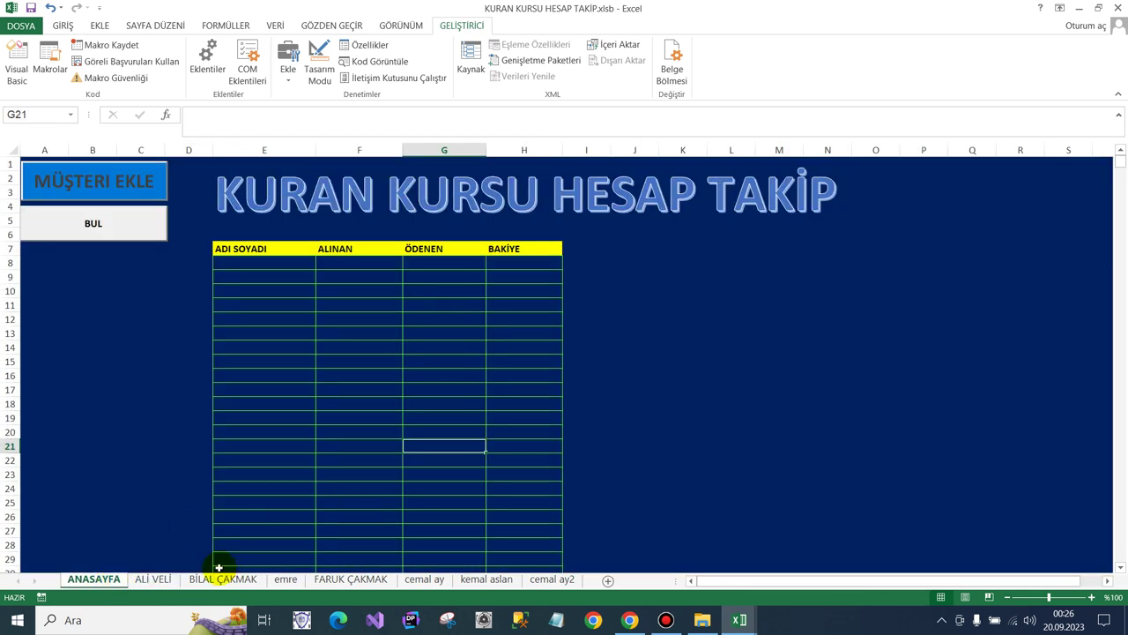
click(309, 389)
text(asdfsd)
click(440, 347)
text(sadf)
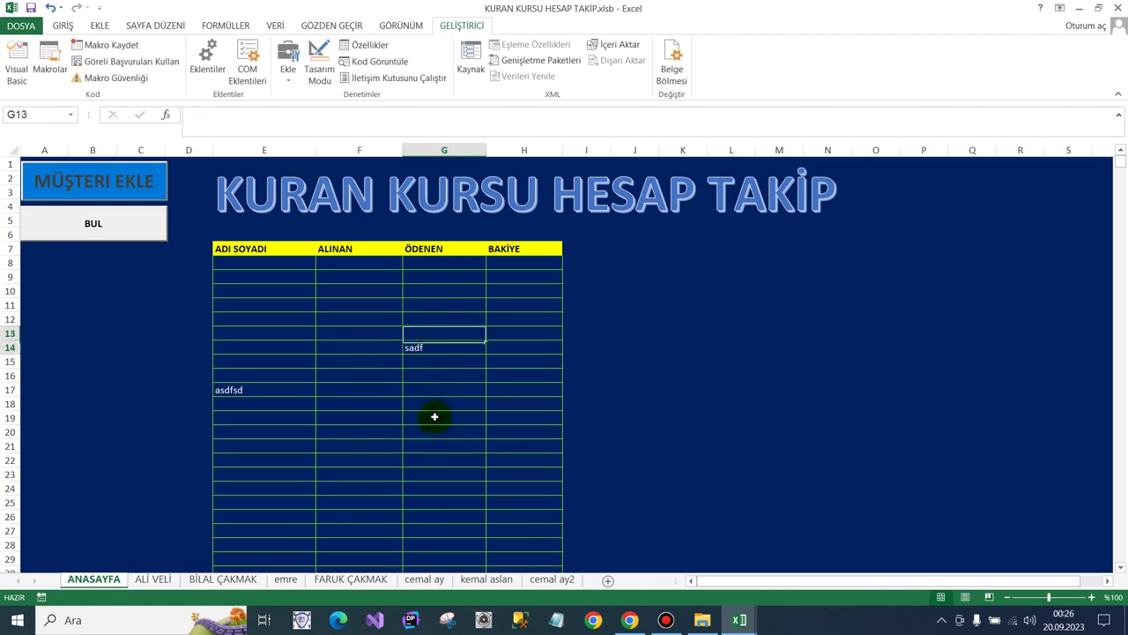
click(436, 415)
text(df)
click(361, 478)
click(238, 580)
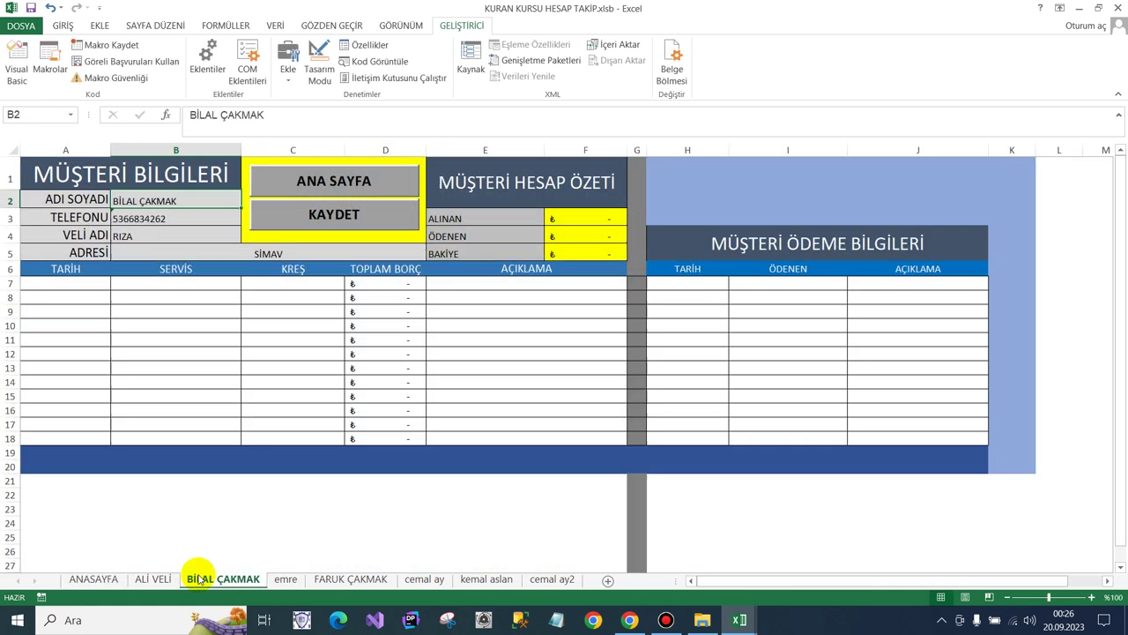
click(358, 185)
click(351, 374)
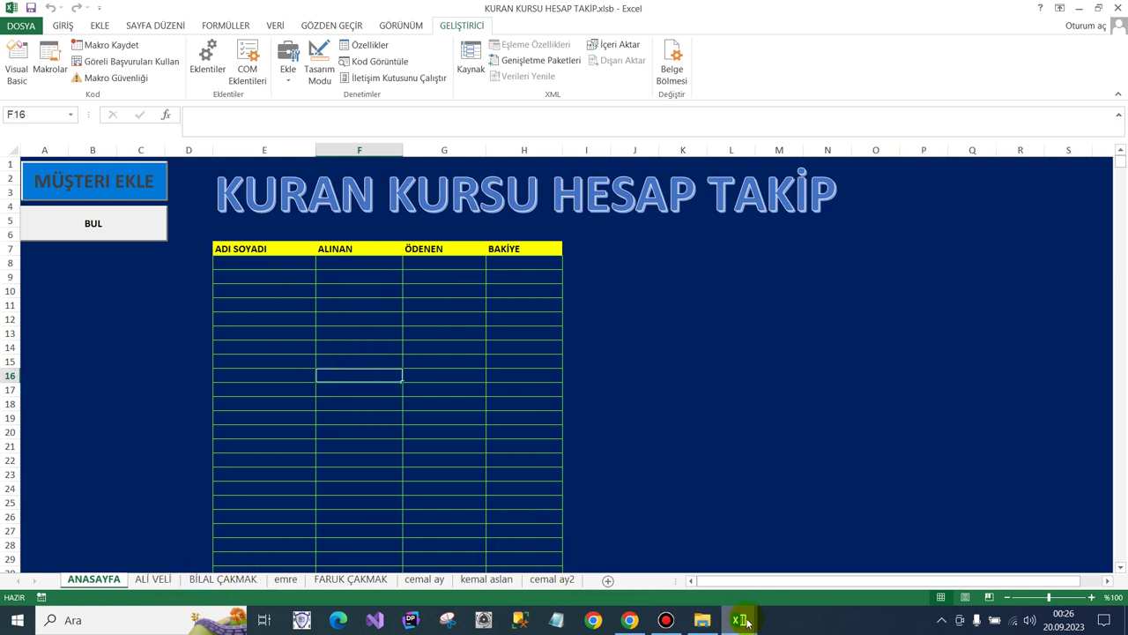
mouse_move(740, 619)
click(783, 588)
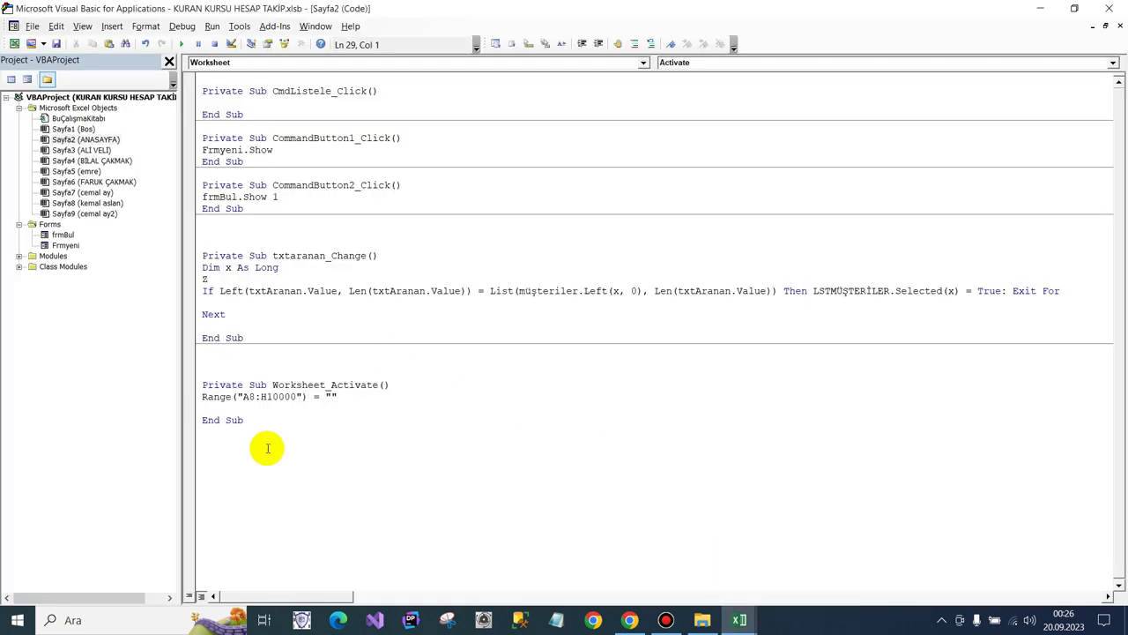
Declare x As Integer and write the loop header For x = 2 To Sheets.Count.
text(di)
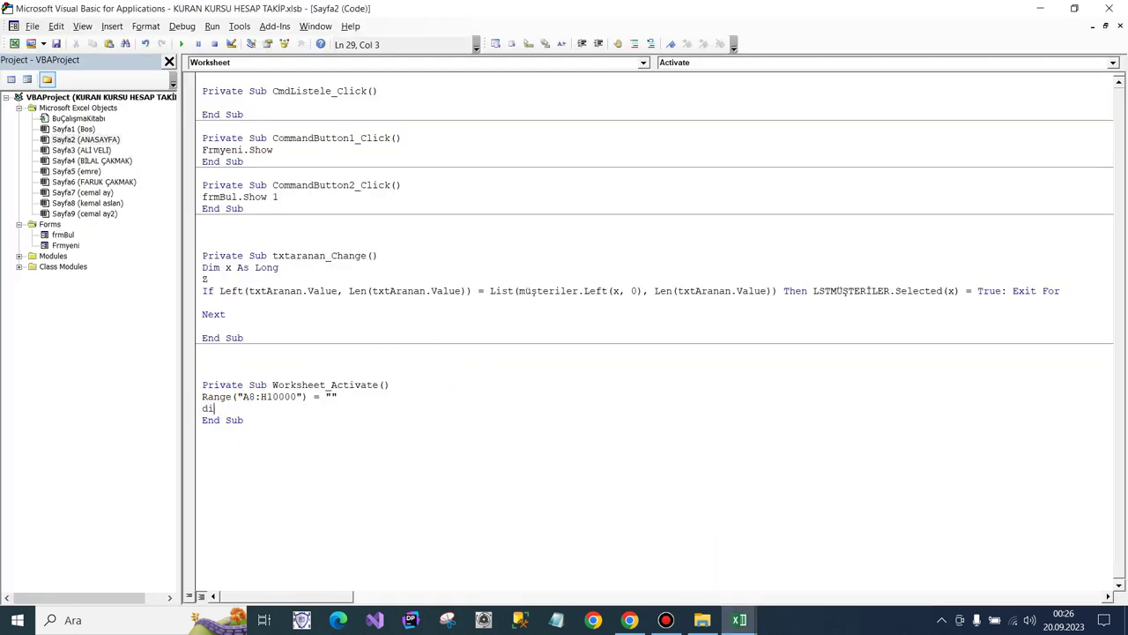
text(s integer)
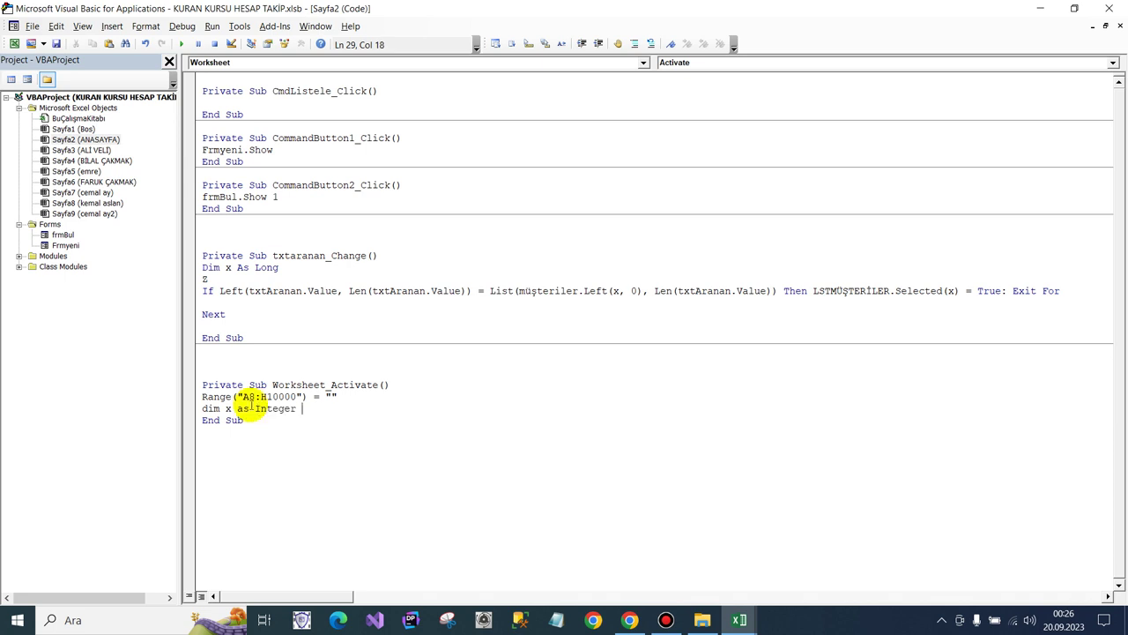
key(Return)
text(for x=she)
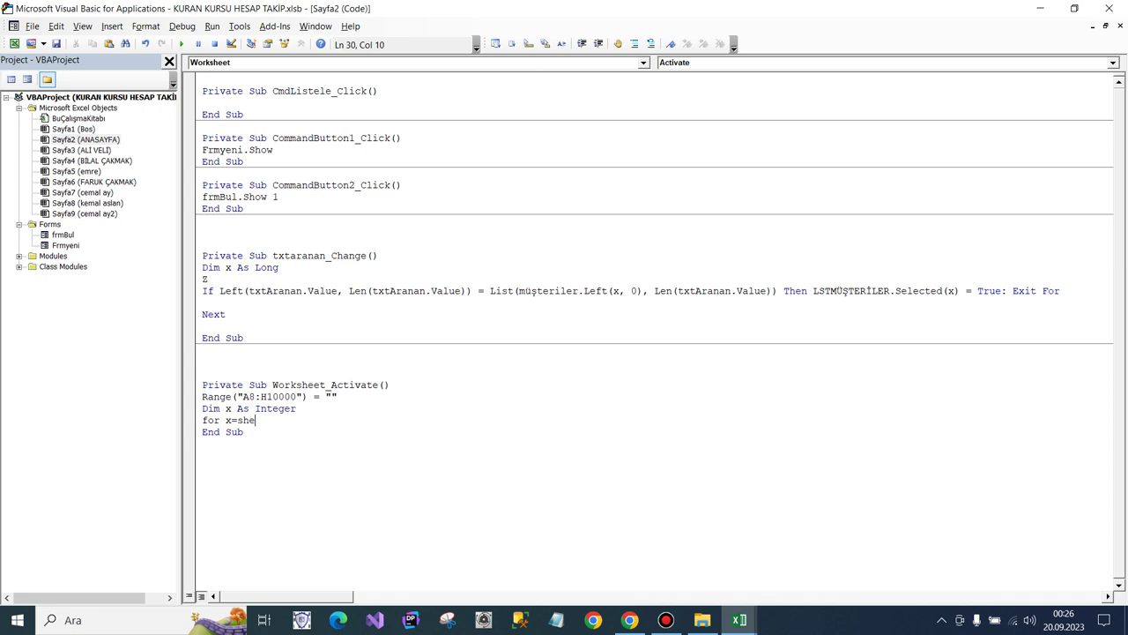
key(ctrl+space)
text(()
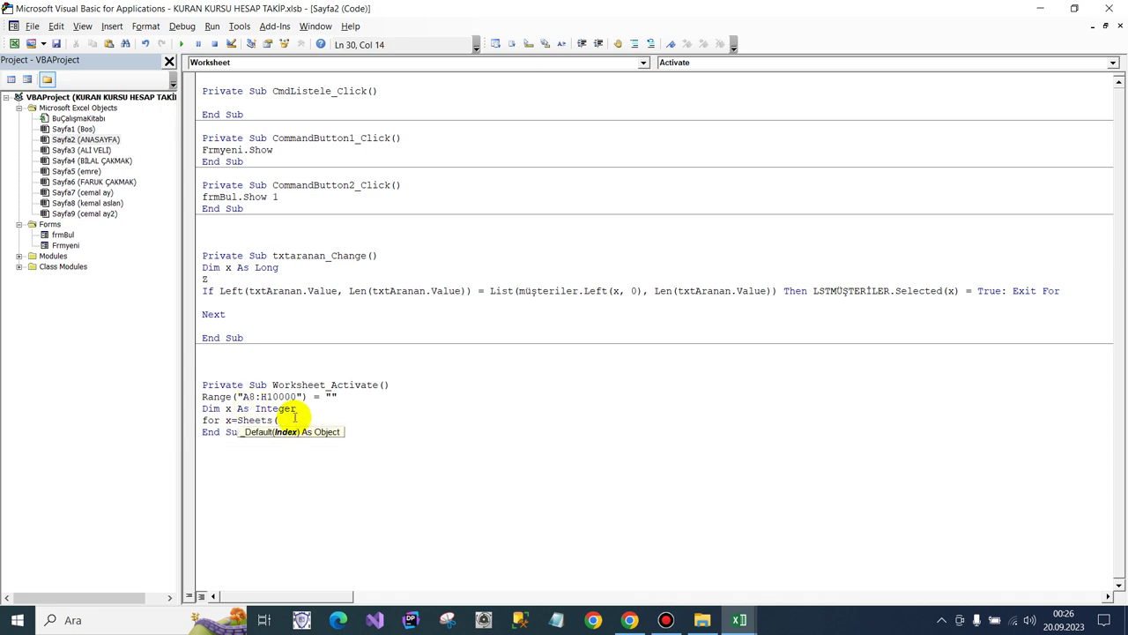
drag(203, 432, 284, 420)
text(2 to s)
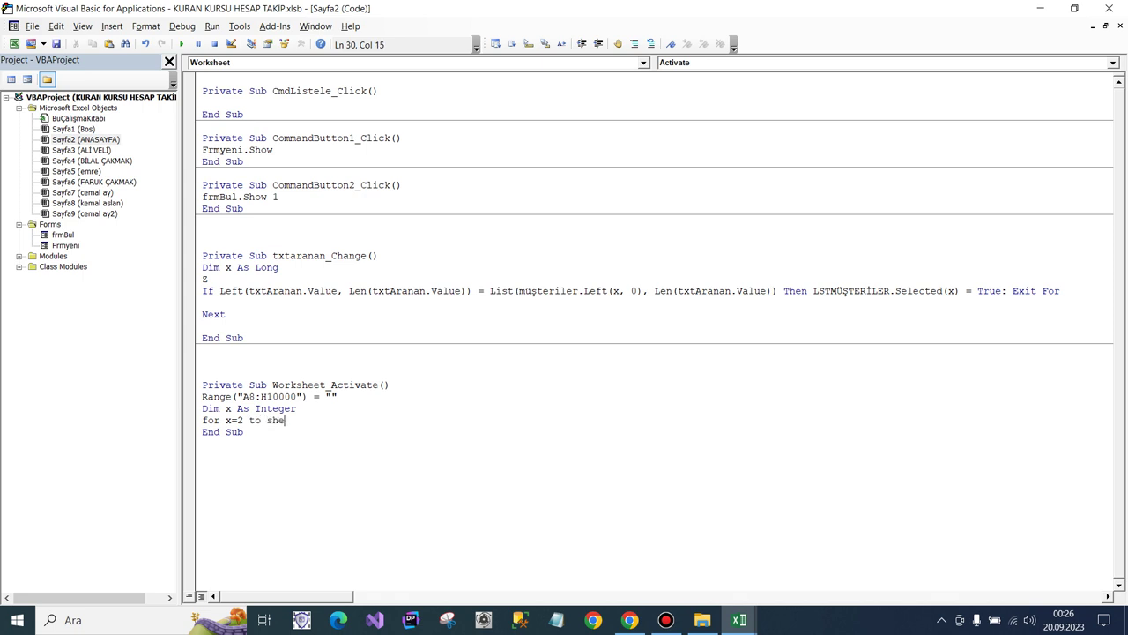
key(ctrl+space)
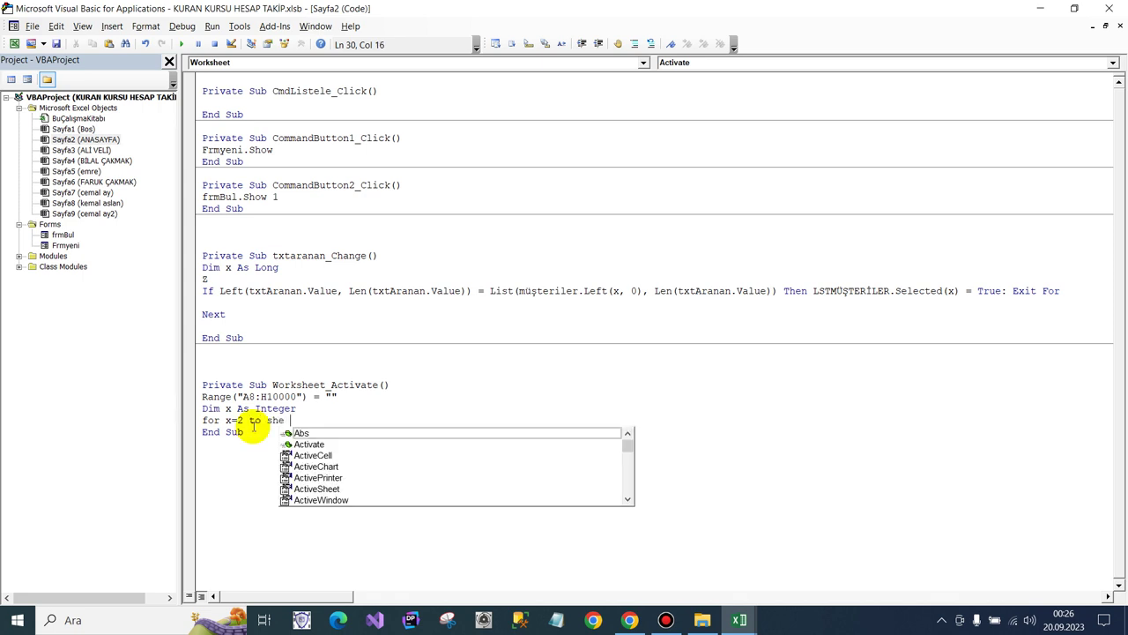
key(Escape)
key(ctrl+space)
text(.)
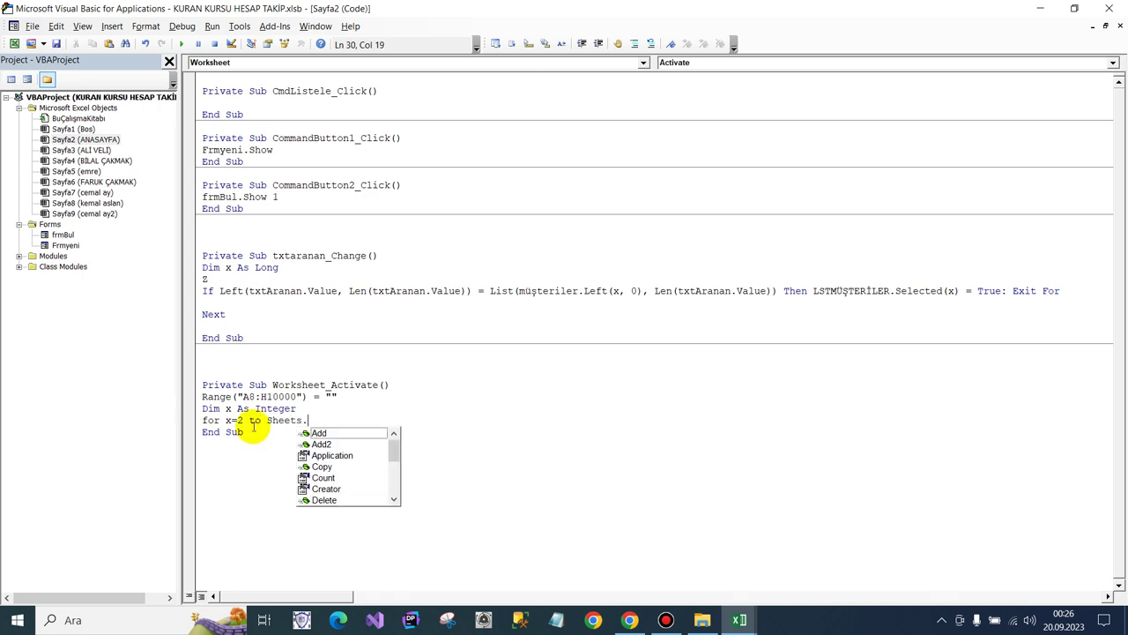
text(co)
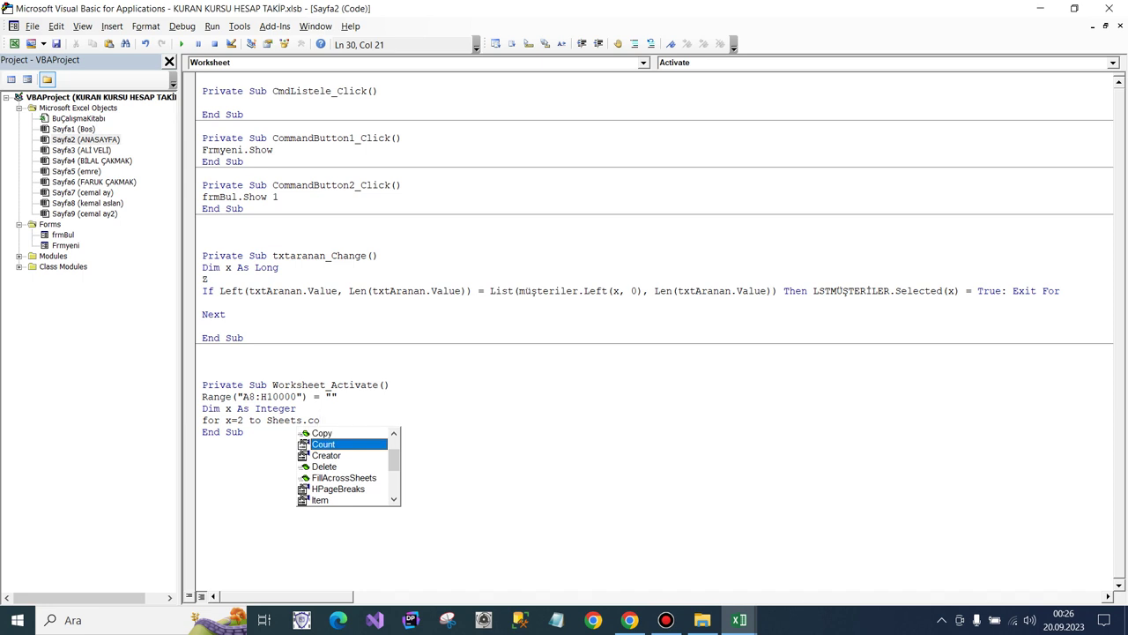
key(Return)
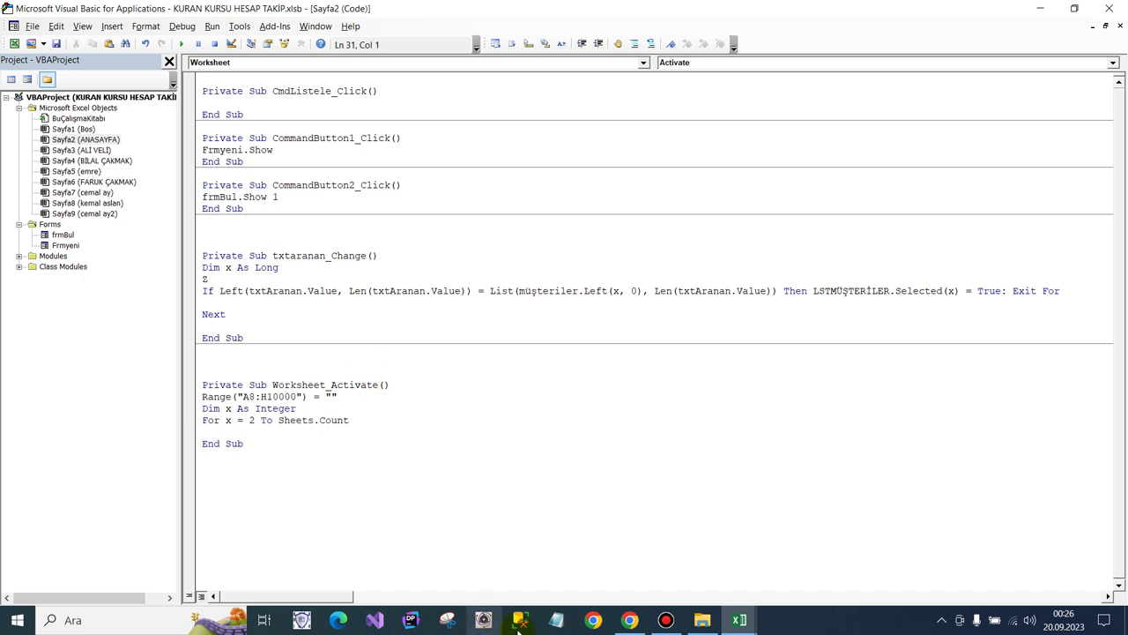
Glance at the workbook, then close the loop with a Next line.
click(738, 619)
click(670, 606)
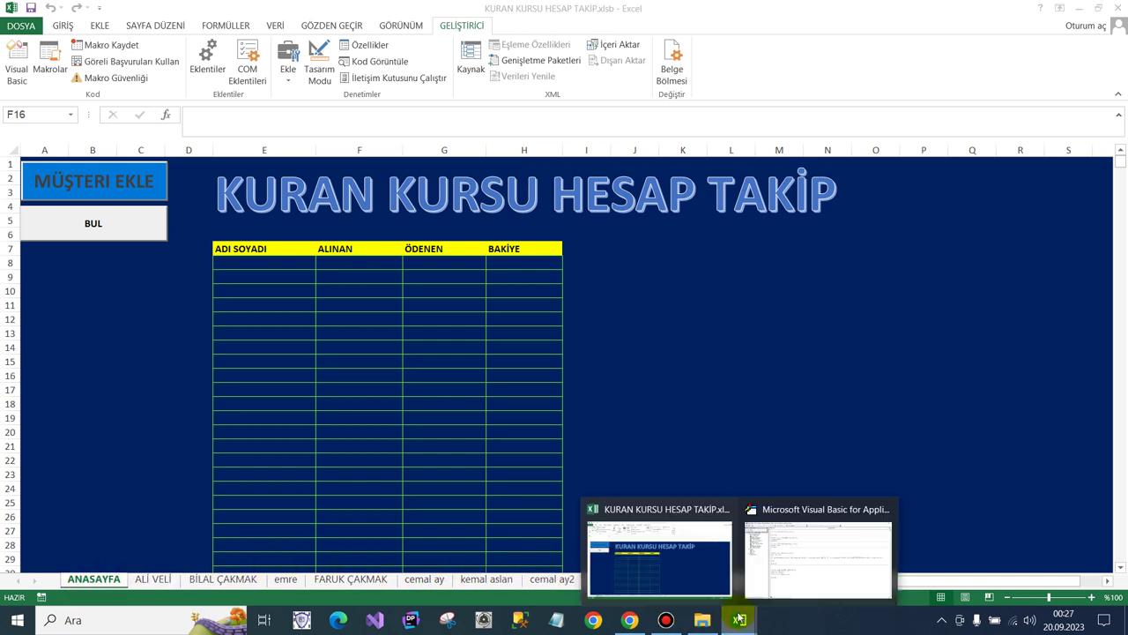
mouse_move(739, 620)
click(782, 550)
click(357, 420)
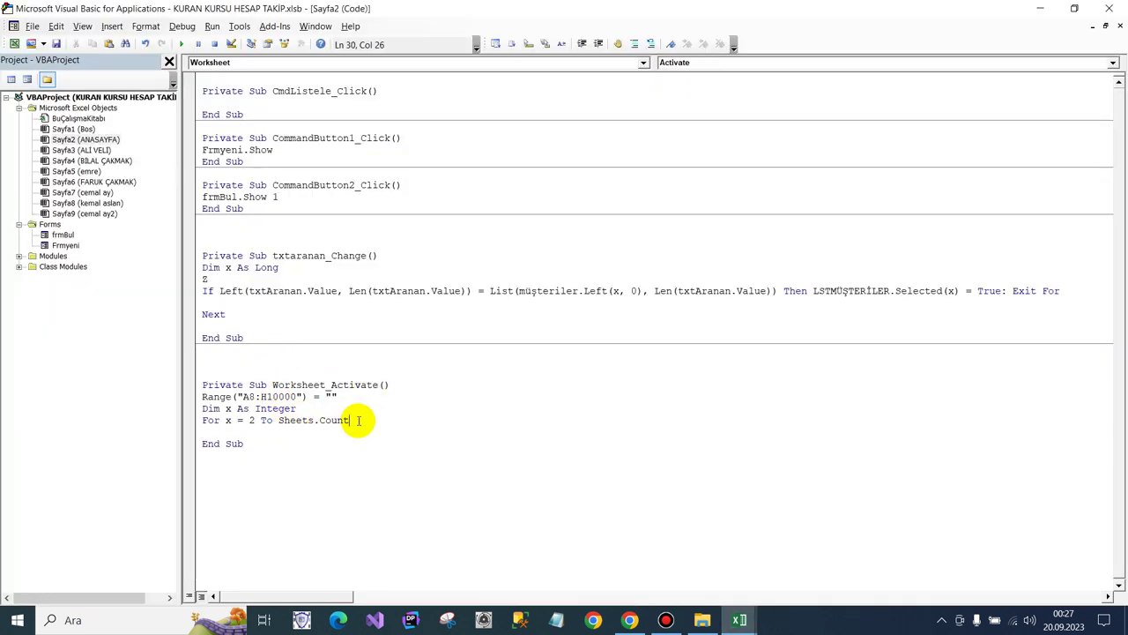
key(Return)
key(Return)
key(Return)
text(next)
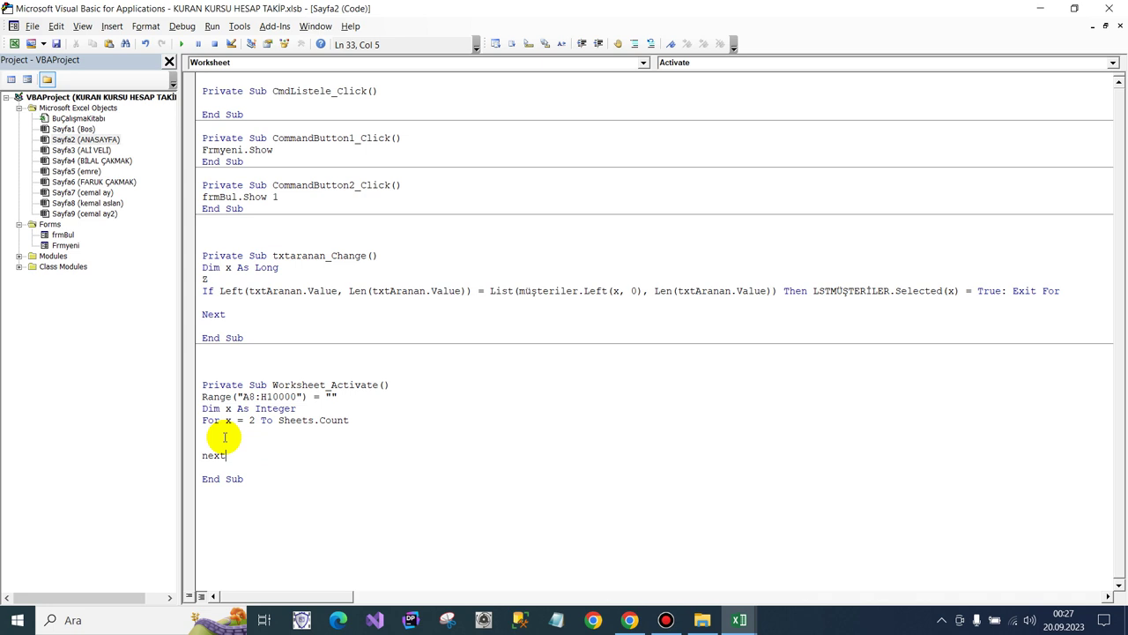
click(221, 432)
Declare satir As Integer and initialise it with satir = 8.
click(352, 407)
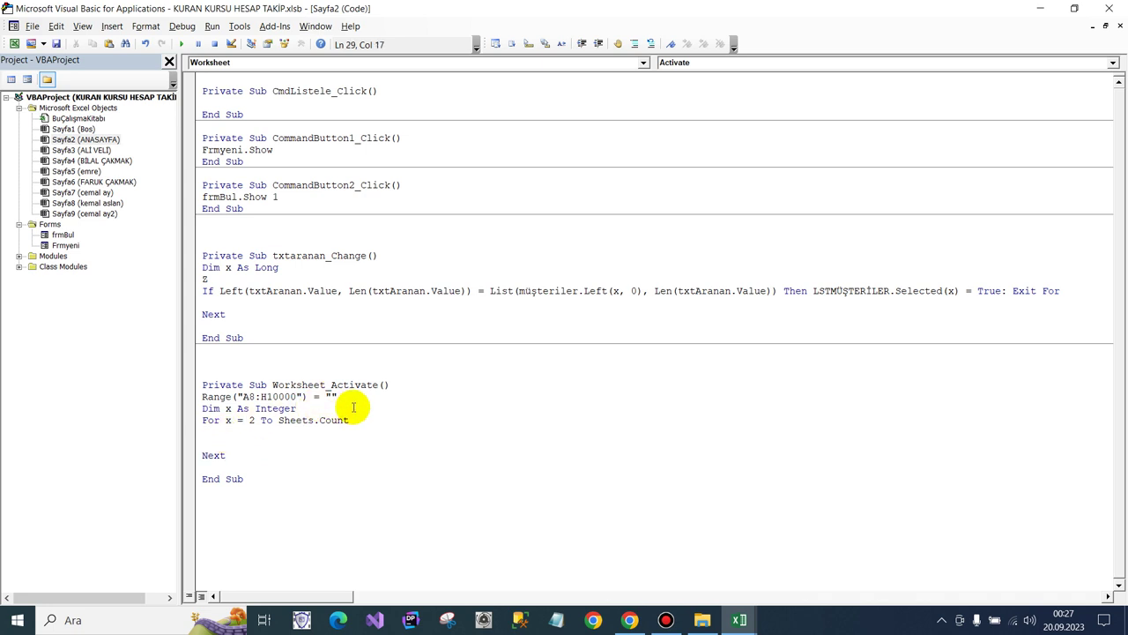
key(Return)
text(dim satir)
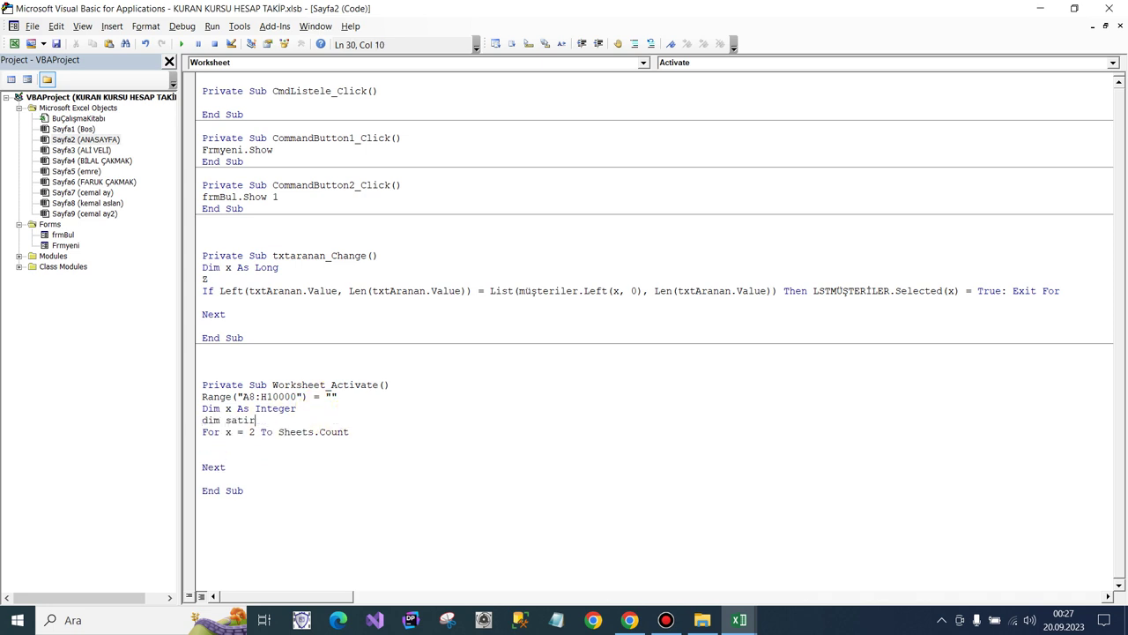
text(in)
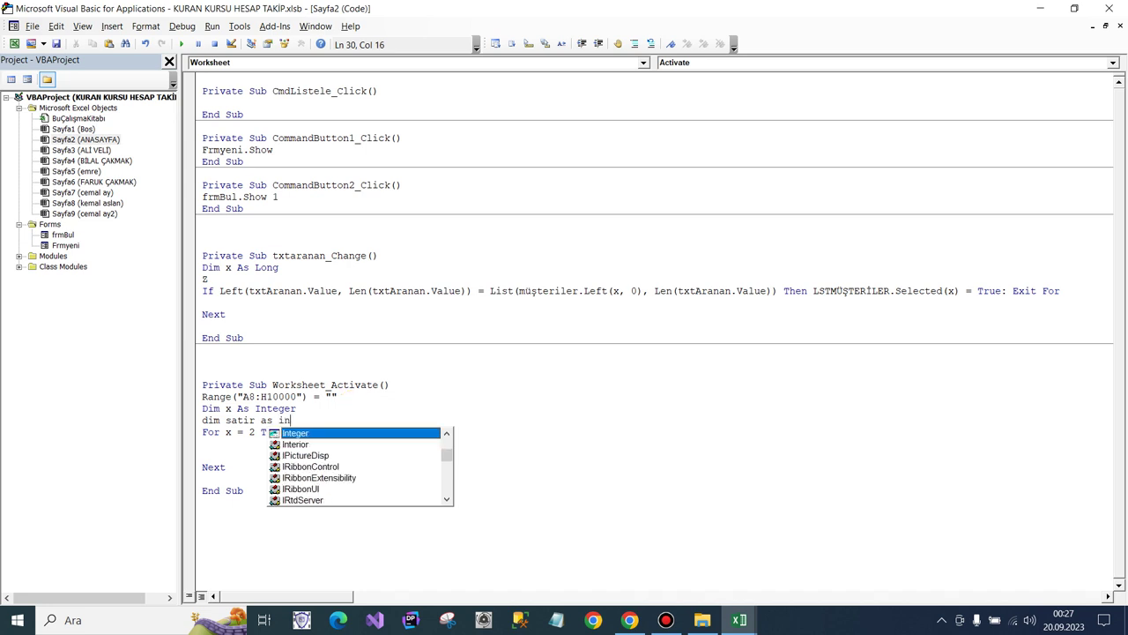
key(Tab)
key(Return)
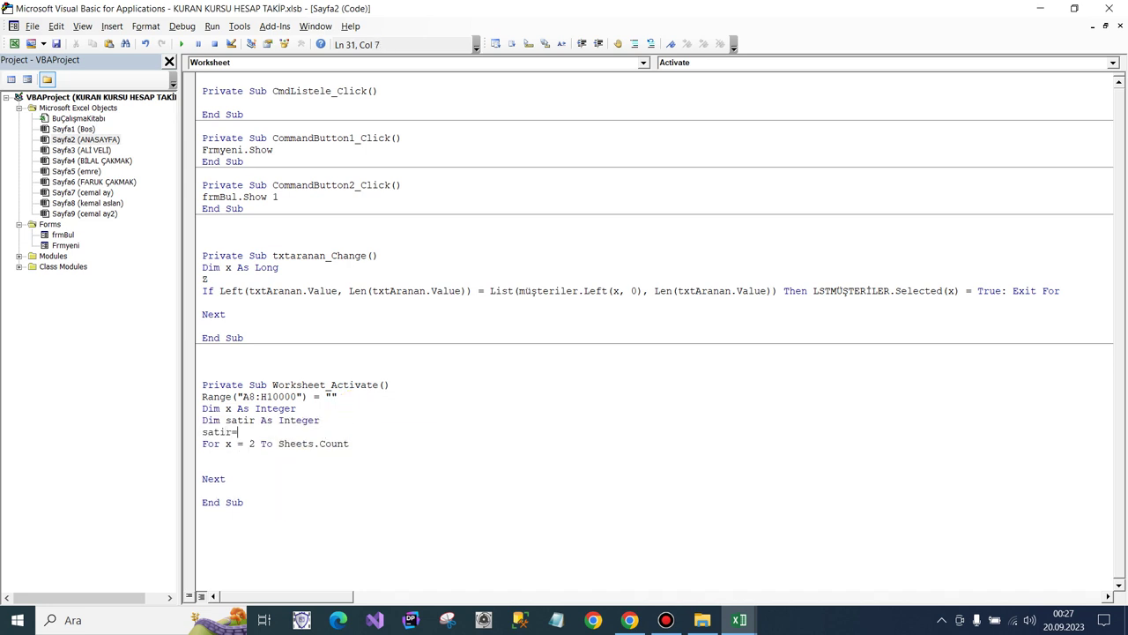
text(8)
click(472, 443)
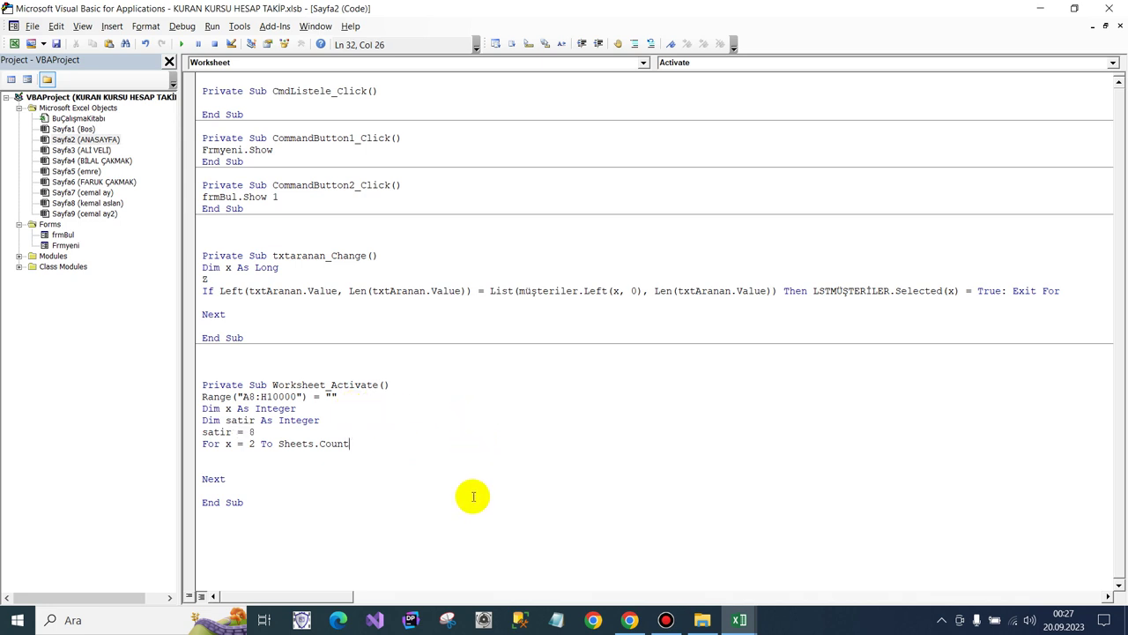
Check the ANASAYFA table's first row at E8, then go back to the code.
mouse_move(739, 620)
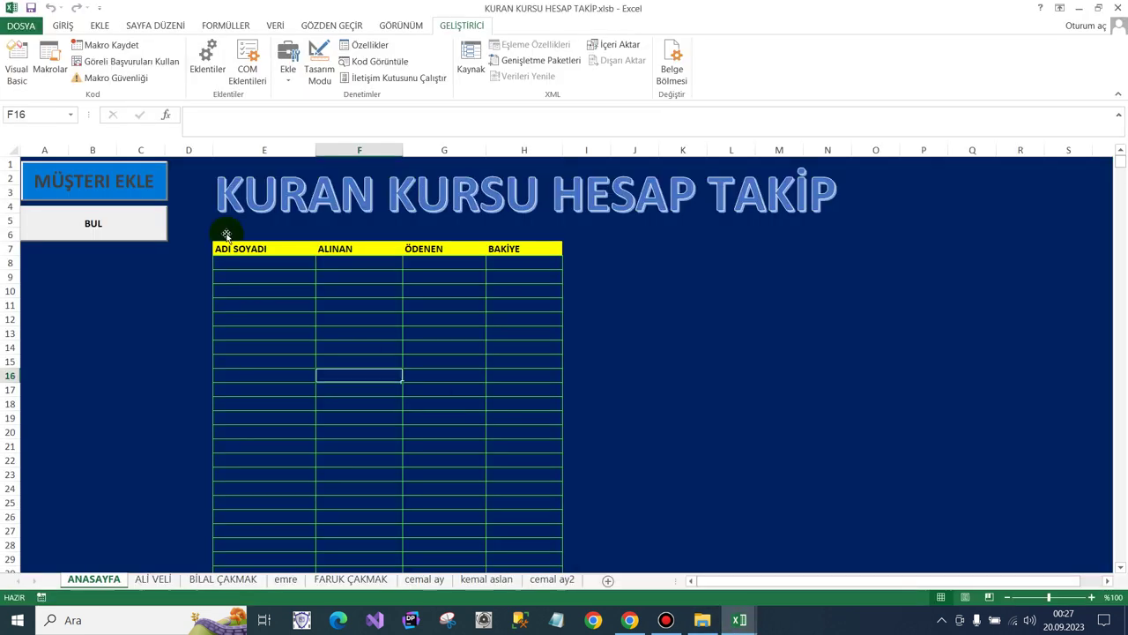
click(668, 580)
click(252, 258)
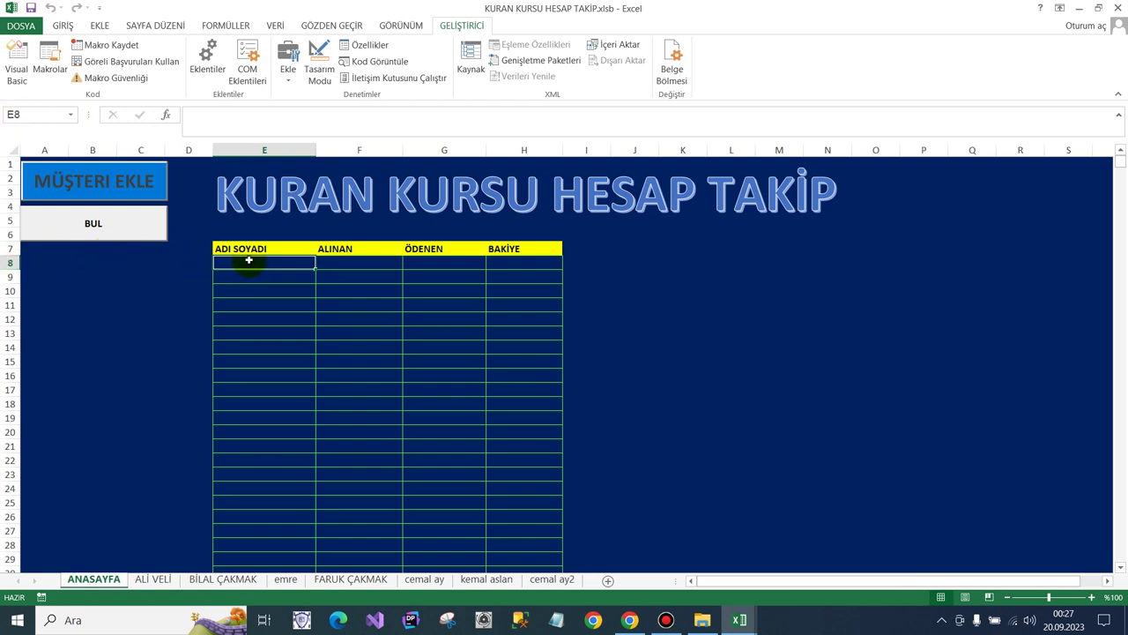
click(739, 620)
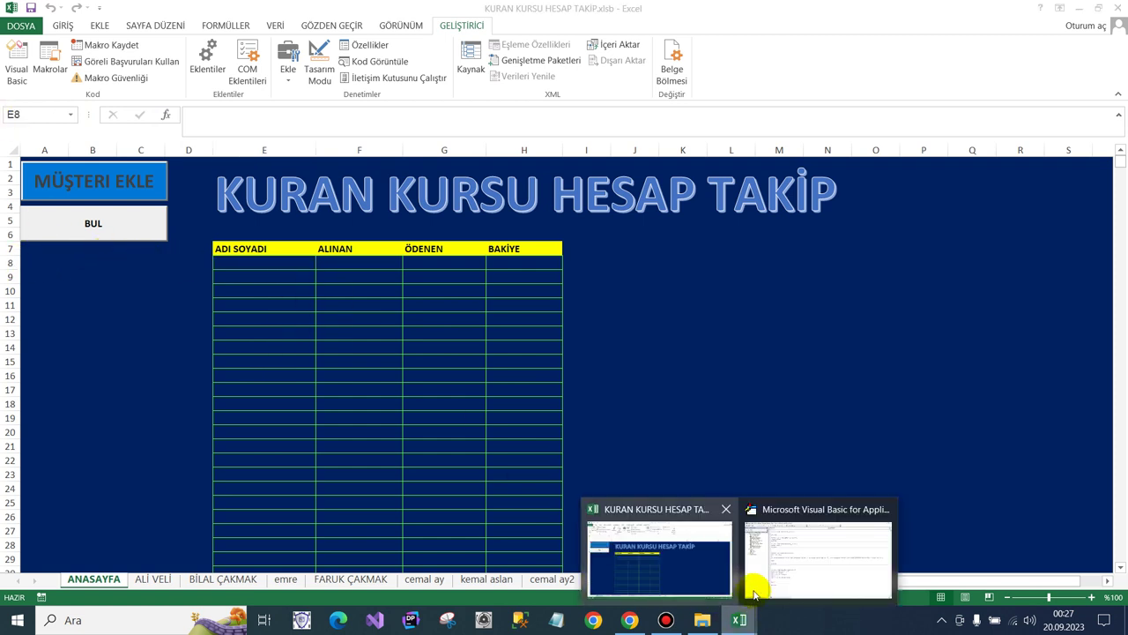
click(754, 592)
Inside the loop, start the line Range("A" & satir) = Sheets(x).
click(218, 454)
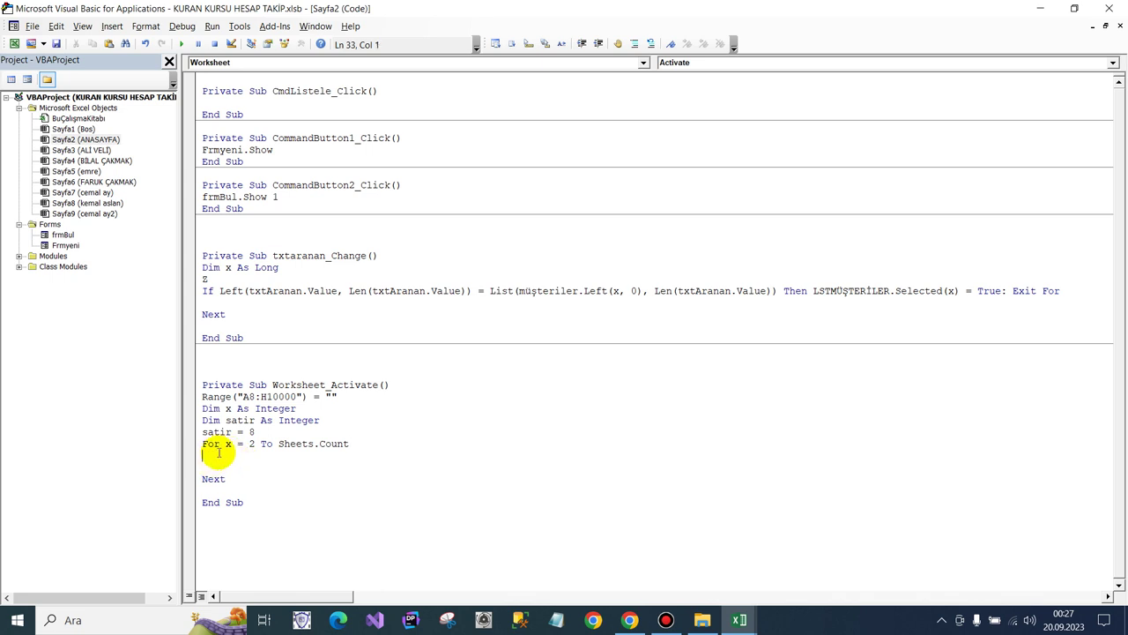
text(ra)
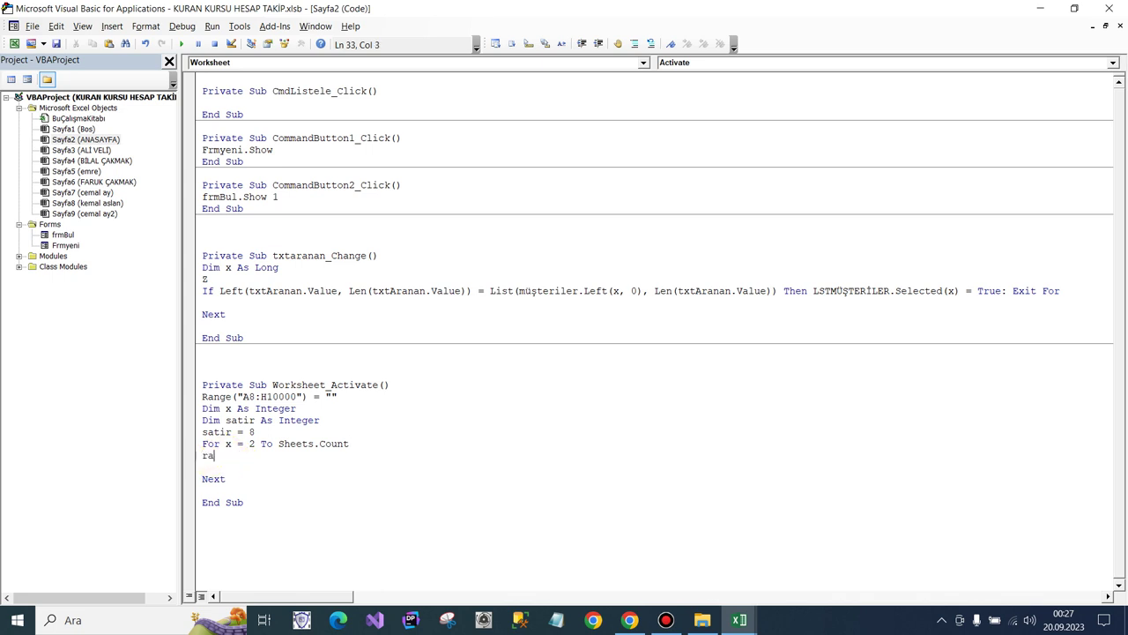
text(nge("A"&sa)
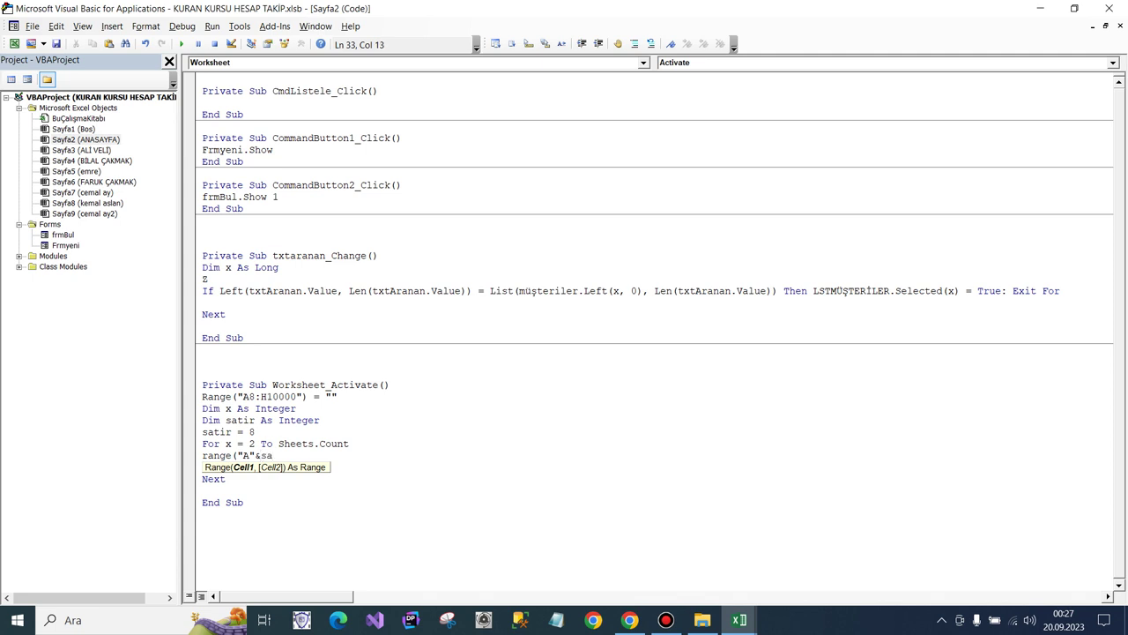
key(ctrl+j)
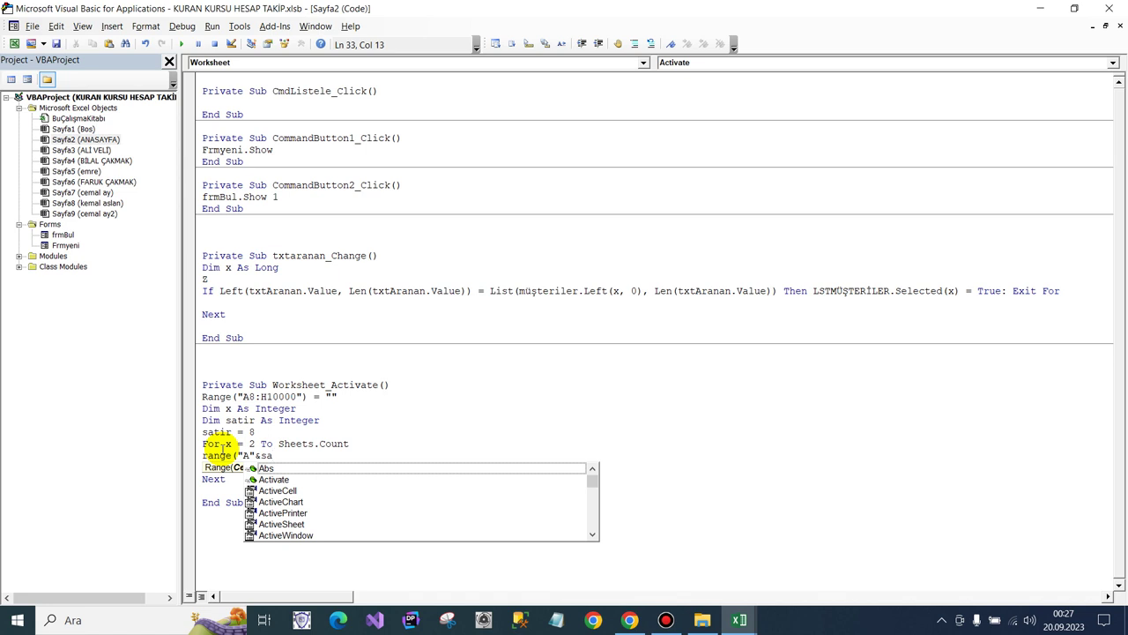
key(BackSpace)
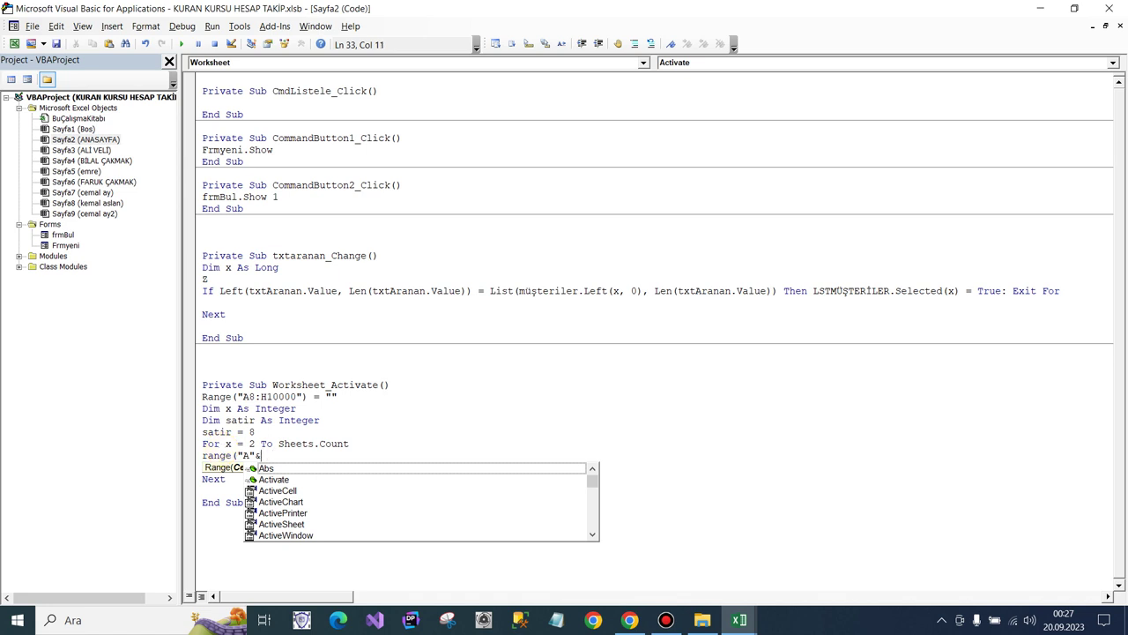
text(satir)
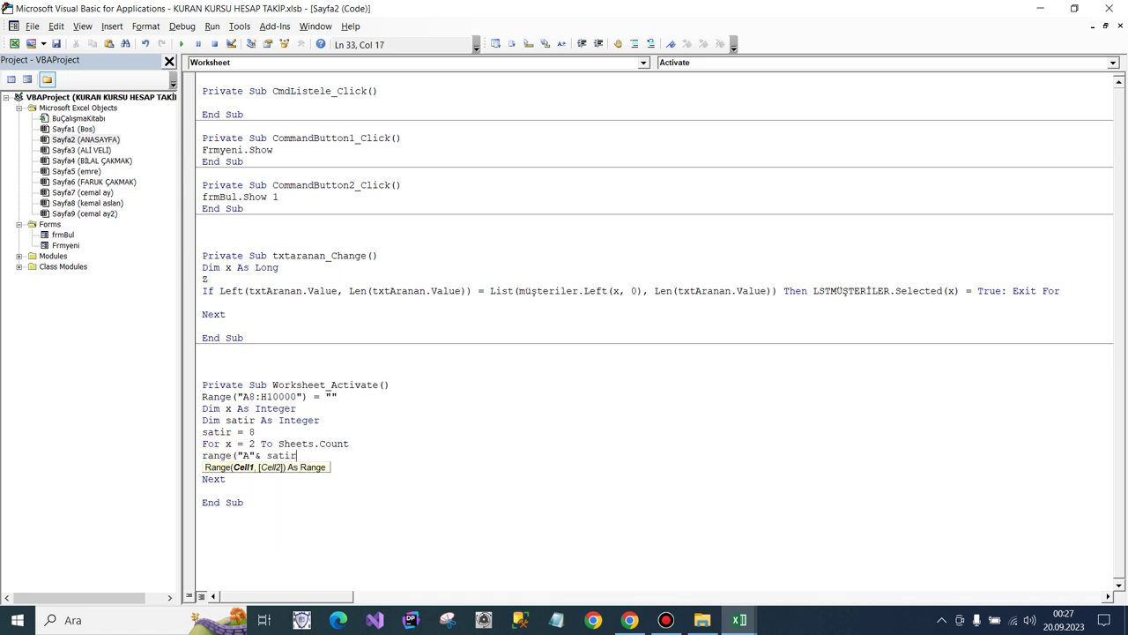
text().)
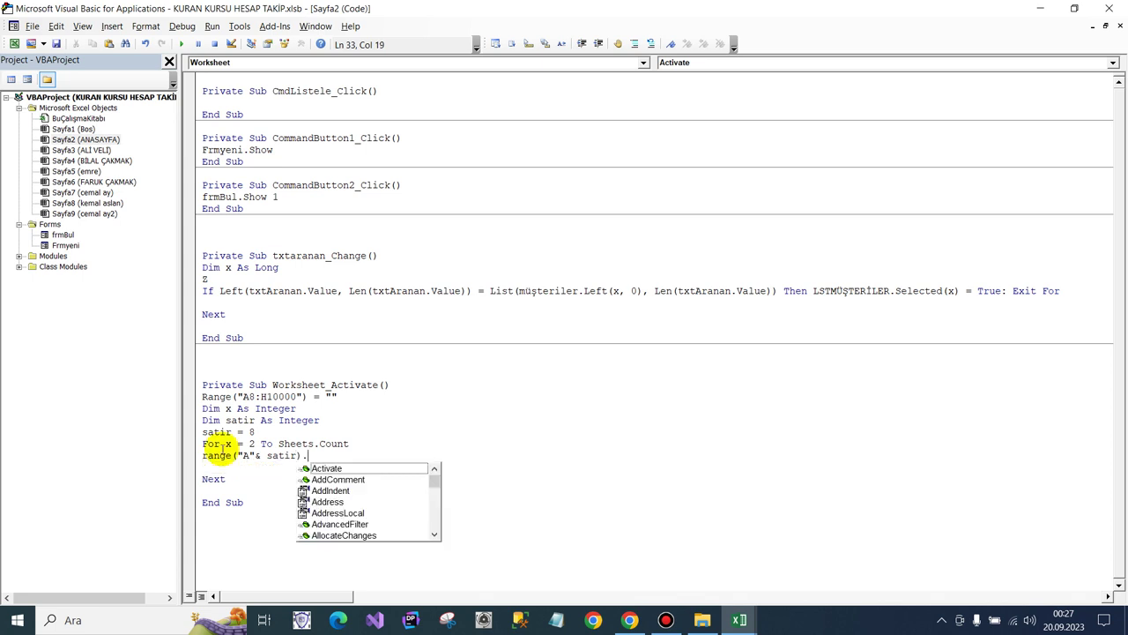
key(BackSpace)
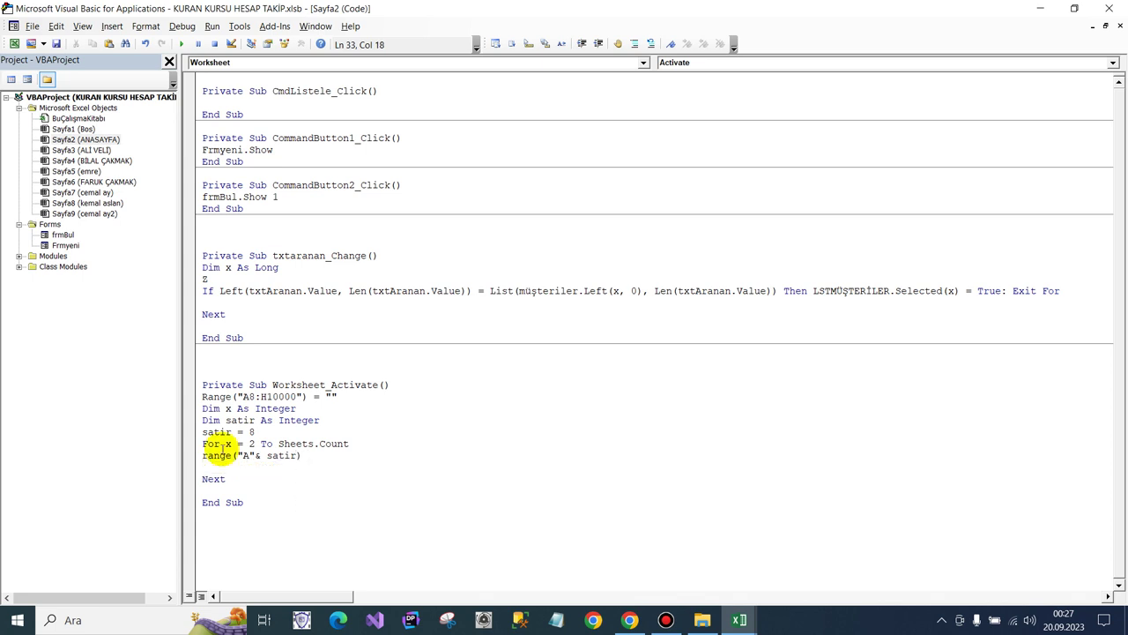
text(=she)
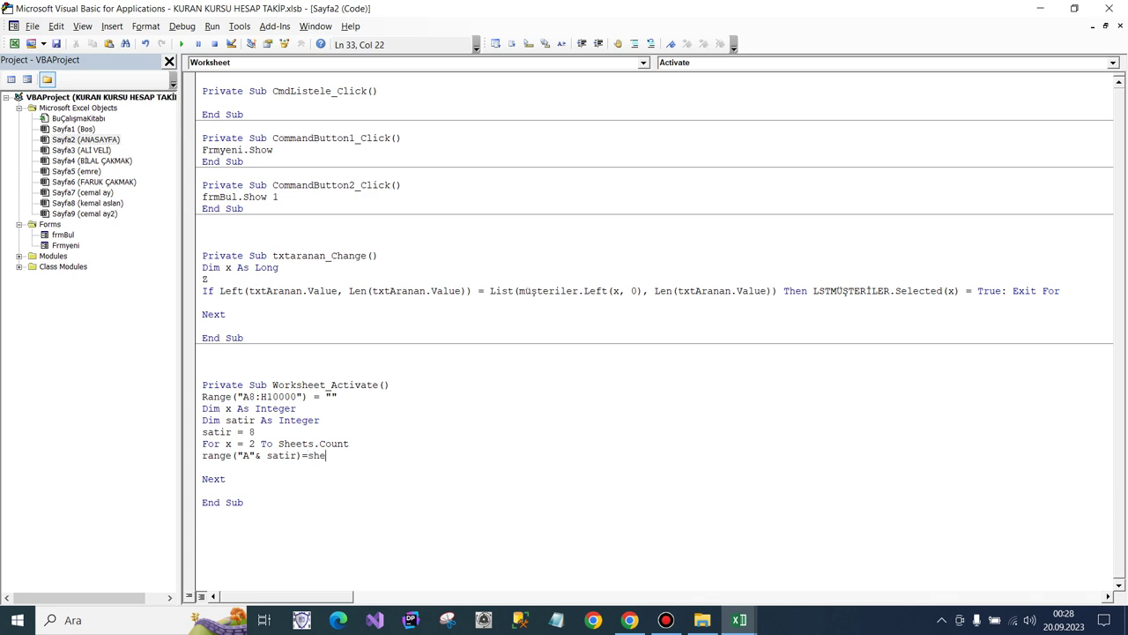
key(ctrl+space)
key(Tab)
text((x)
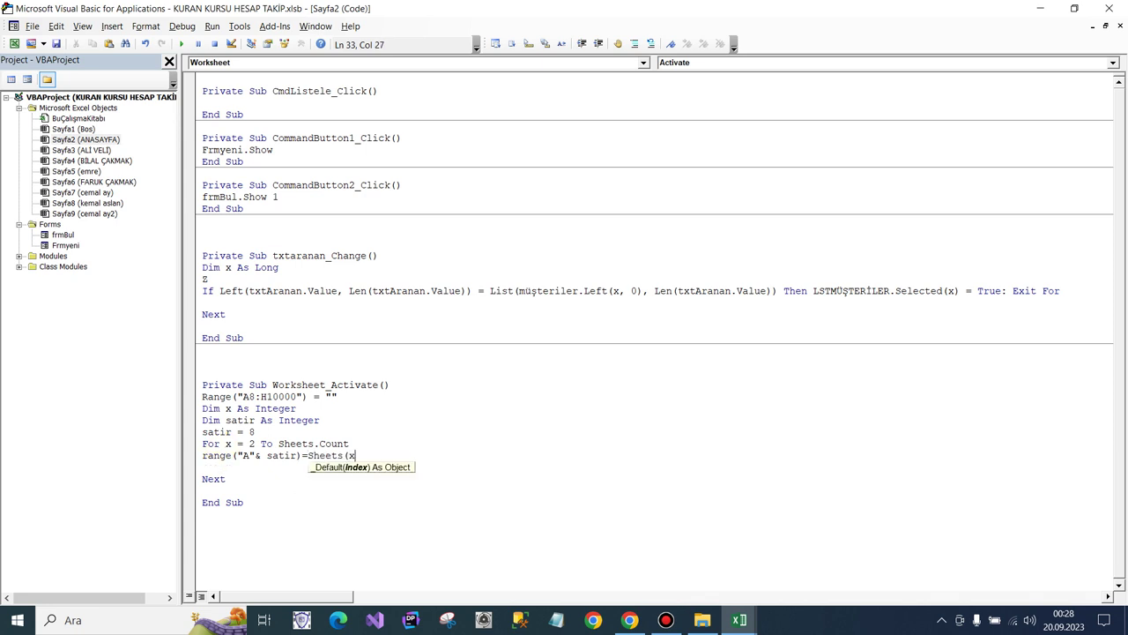
text().)
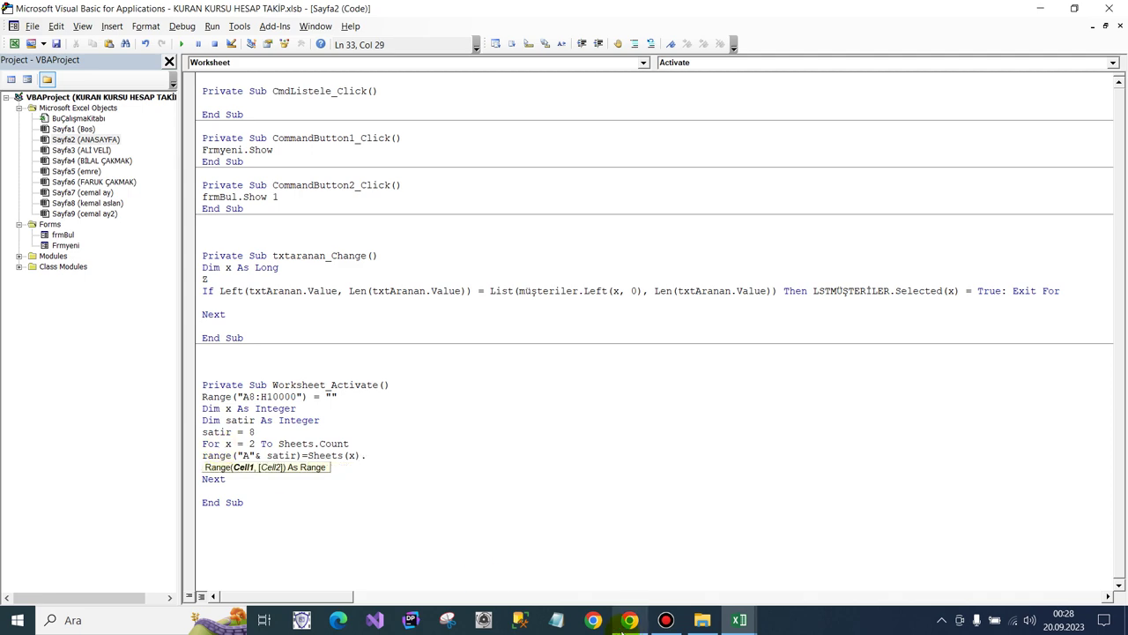
Confirm ALİ VELİ's name is in B2, then complete the line with .Range("B2").
mouse_move(739, 619)
click(659, 551)
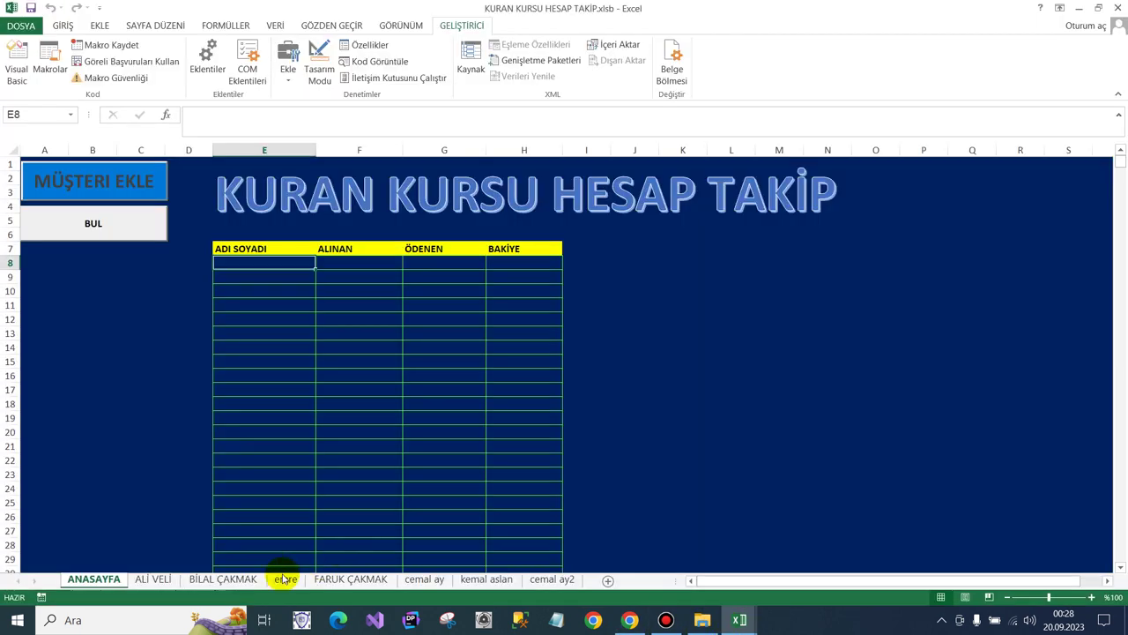
click(156, 579)
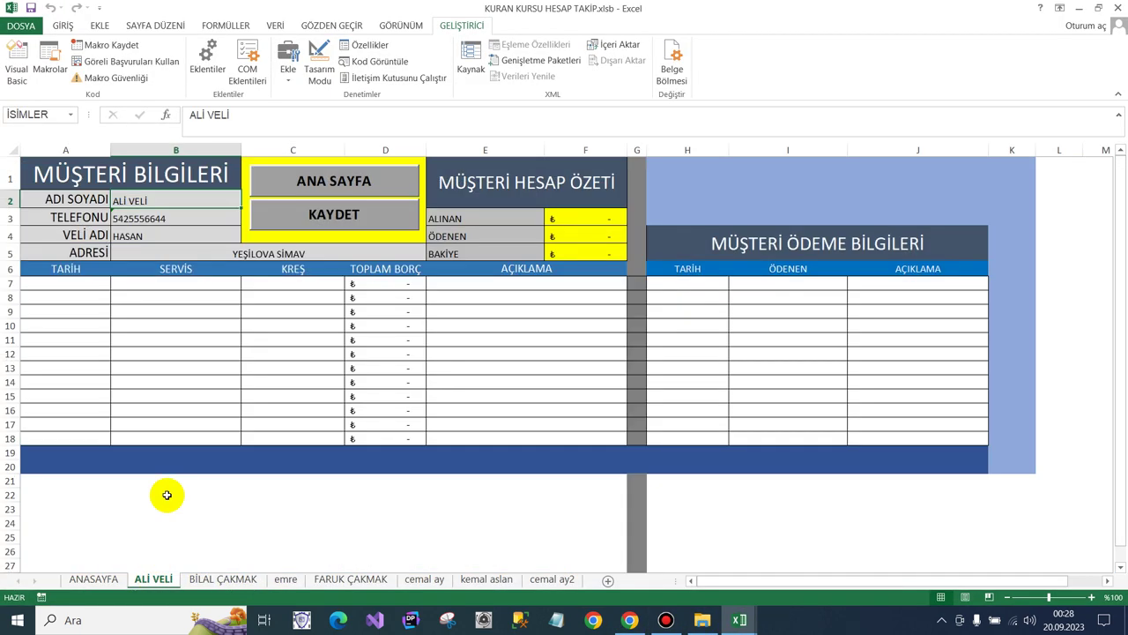
click(145, 200)
click(146, 200)
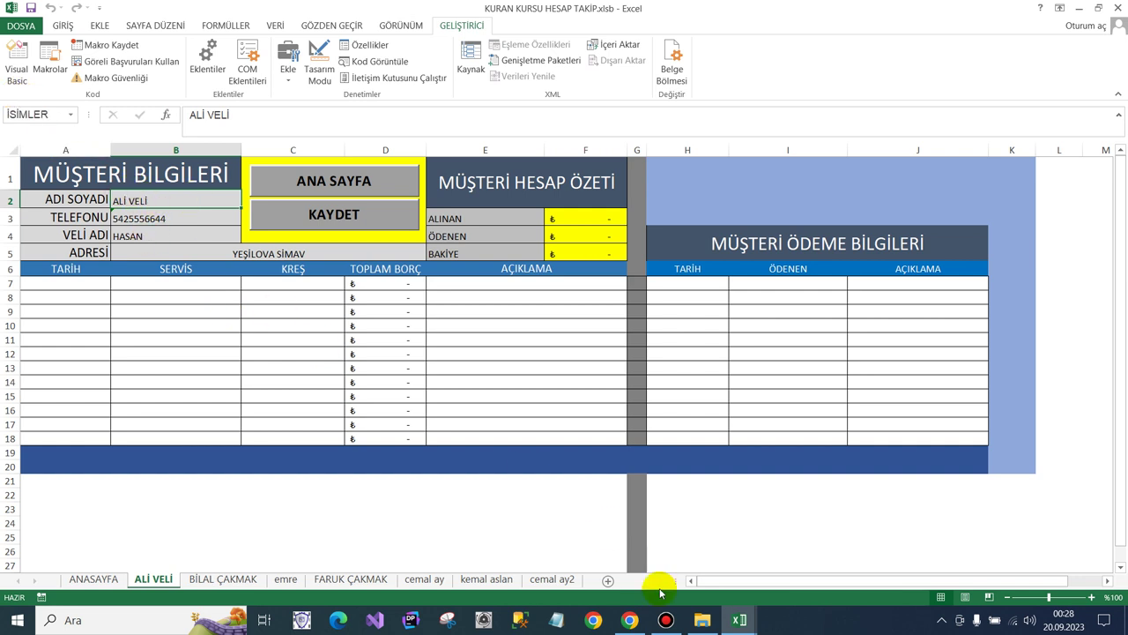
mouse_move(738, 617)
click(813, 534)
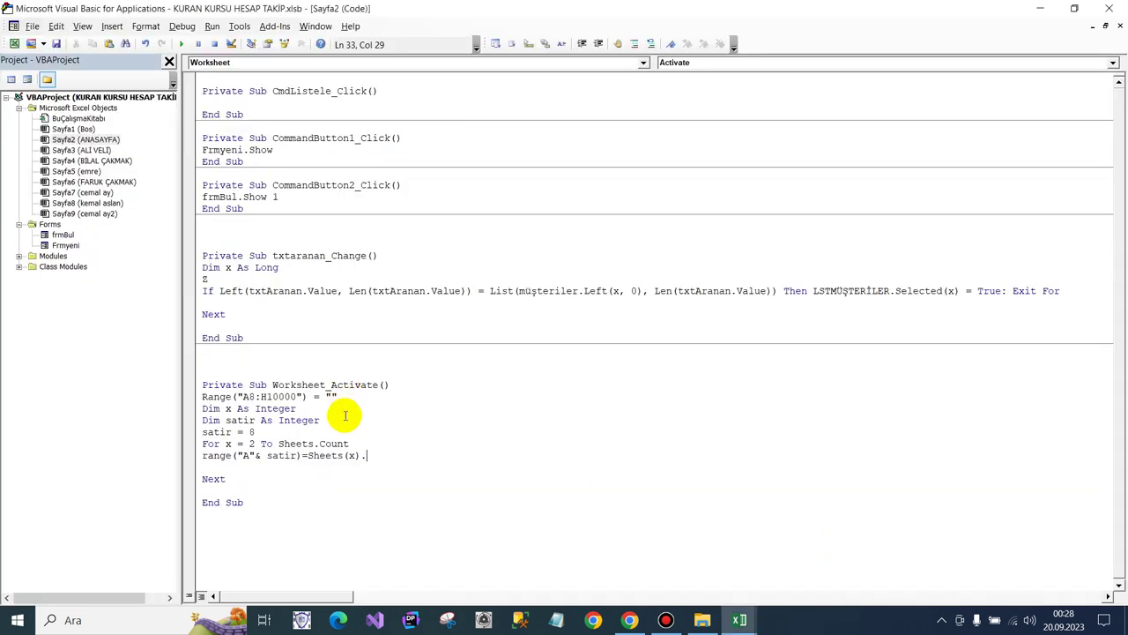
text(range("B2)
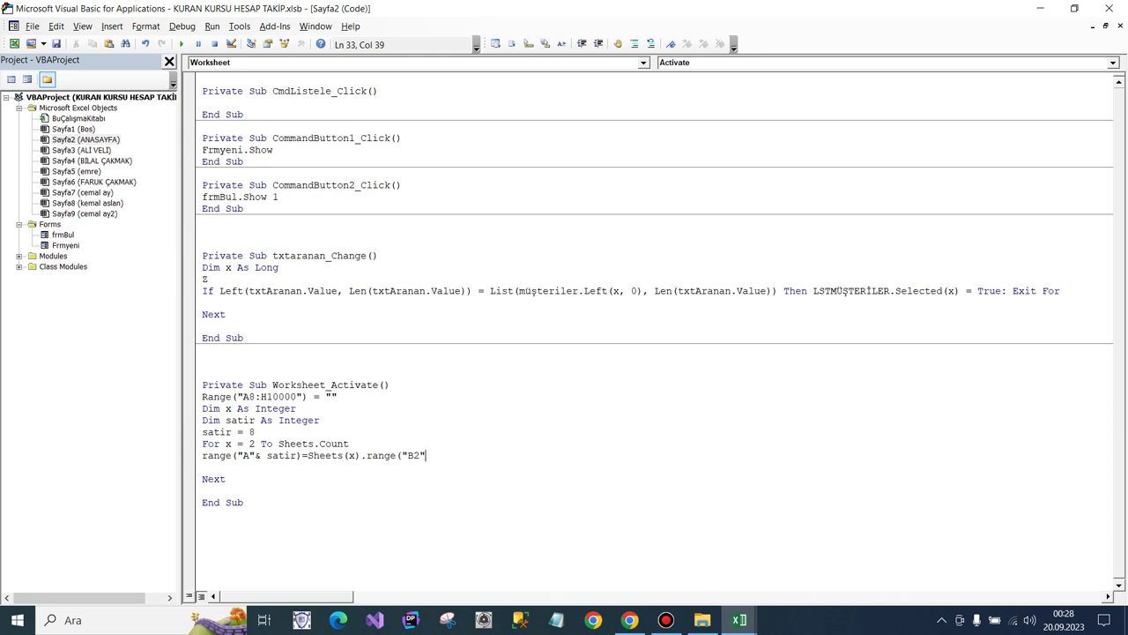
text())
key(Return)
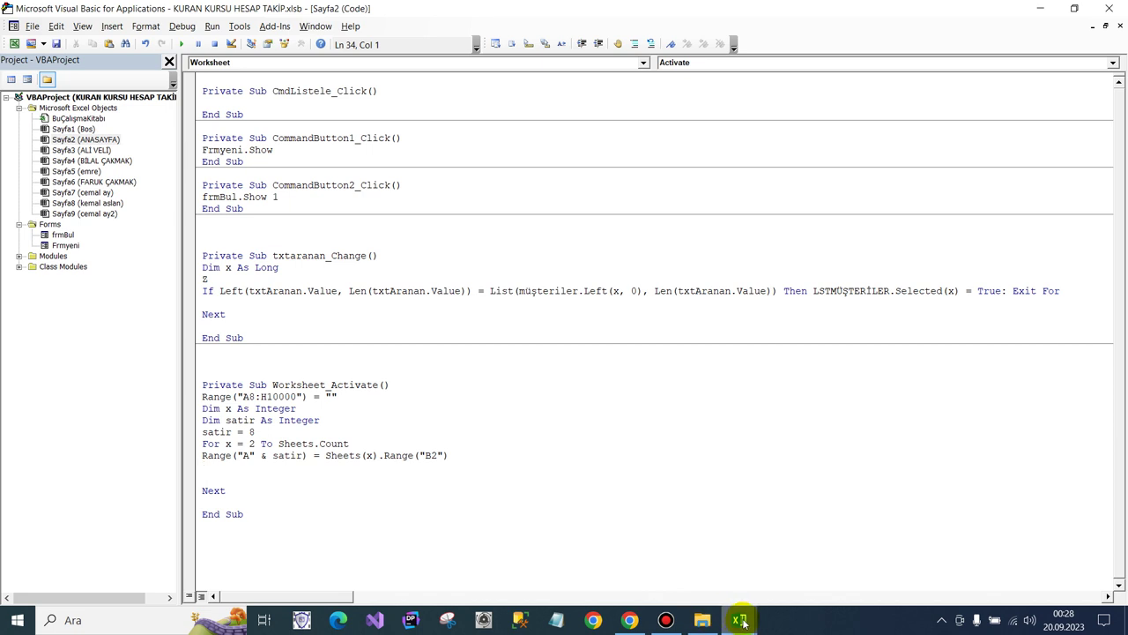
mouse_move(743, 622)
click(668, 567)
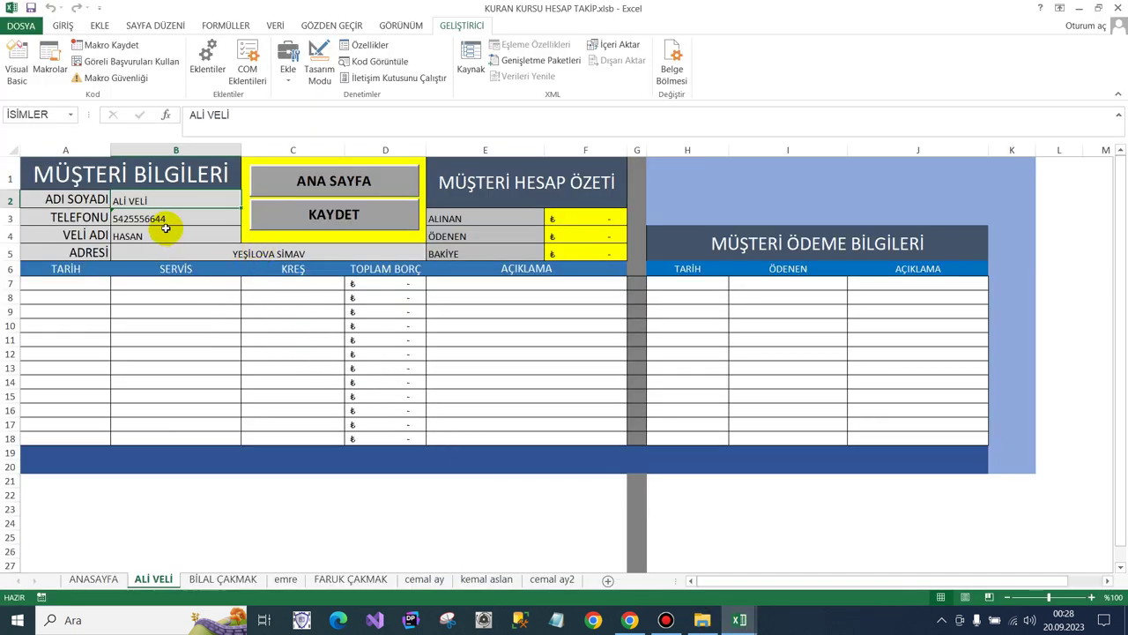
Check cell B4, then try moving ANASAYFA's ALINAN, ÖDENEN and BAKİYE columns and undo it.
click(570, 253)
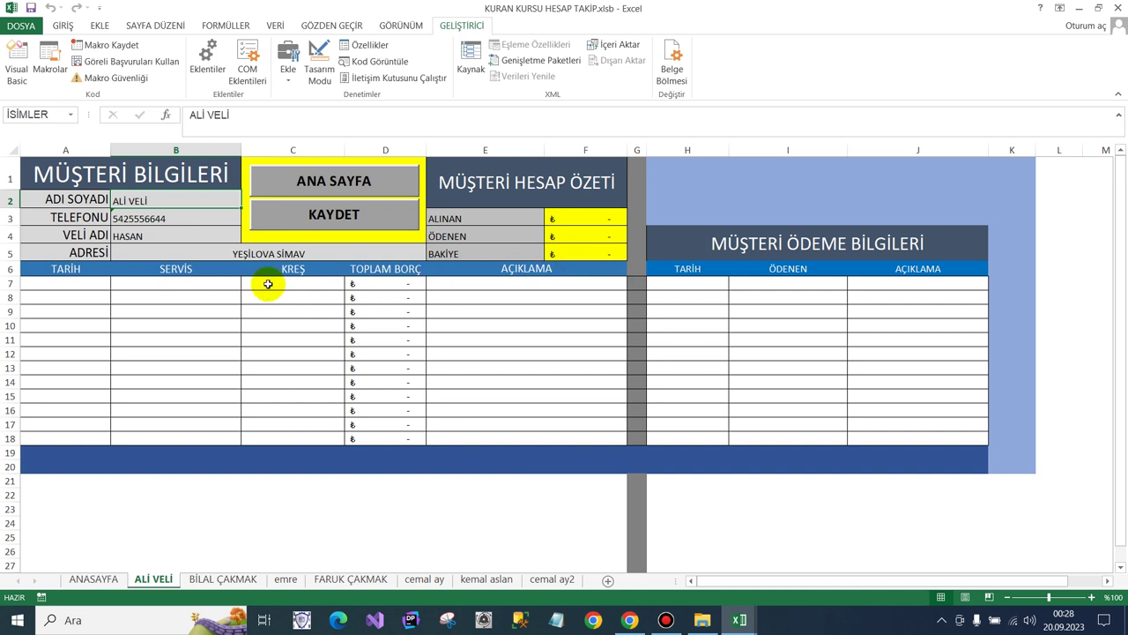
click(152, 238)
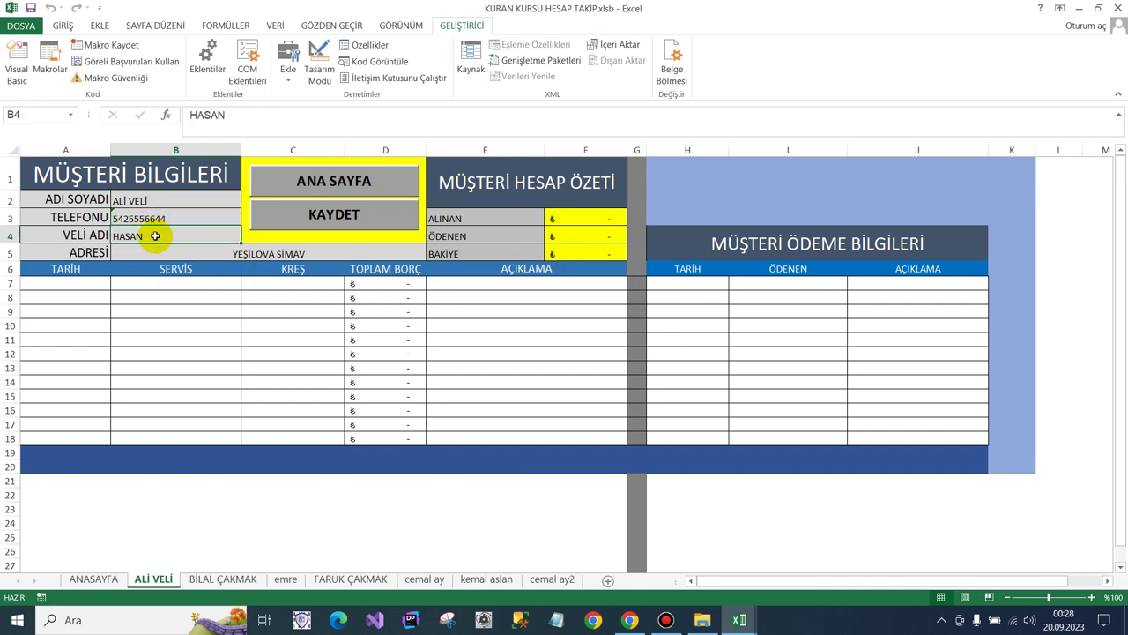
click(97, 579)
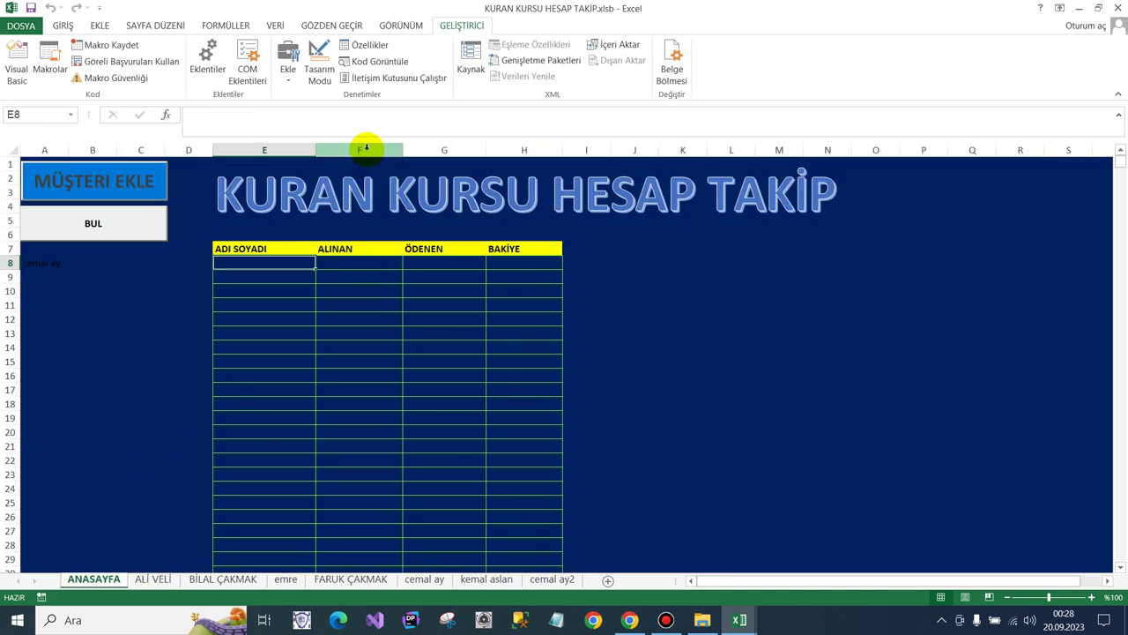
drag(363, 148, 511, 150)
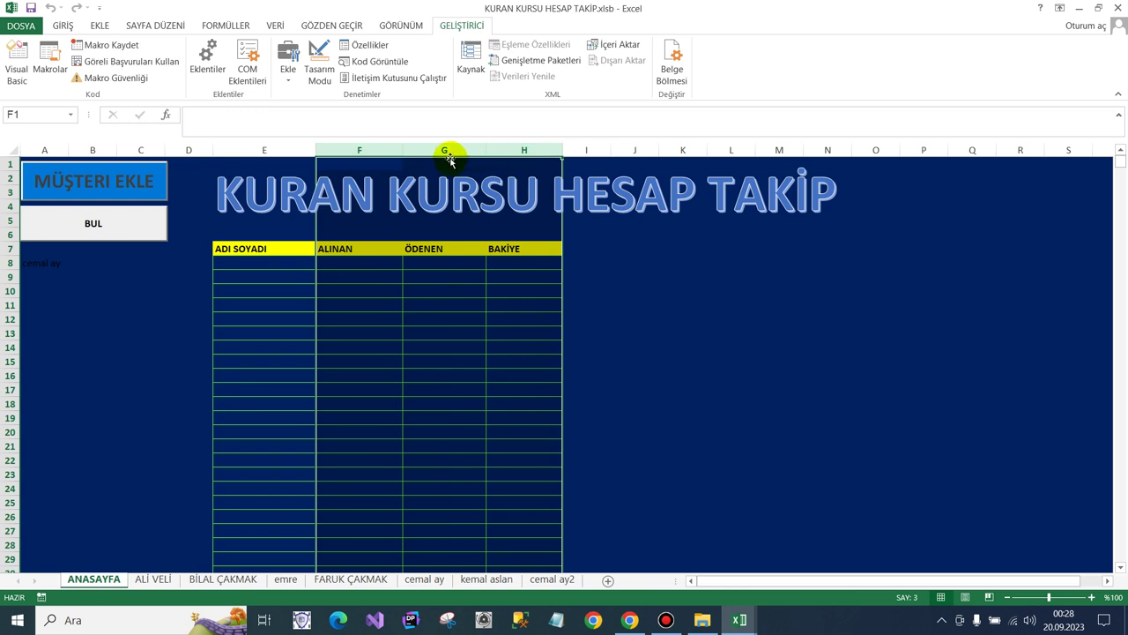
mouse_move(564, 250)
mouse_down()
mouse_move(627, 255)
mouse_move(618, 251)
mouse_up()
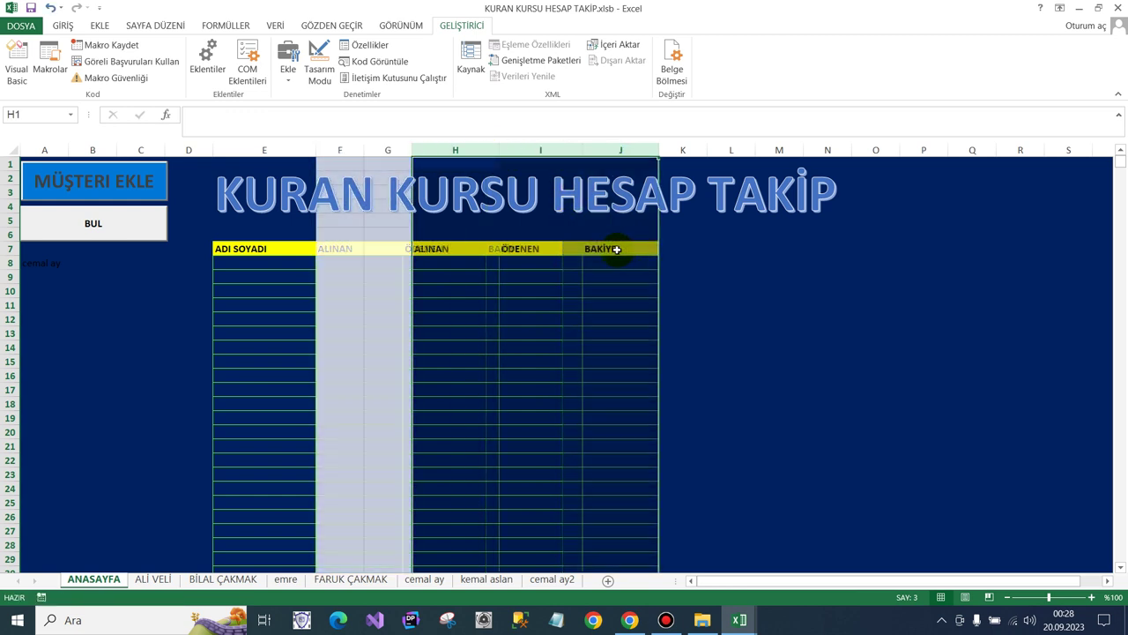
click(355, 252)
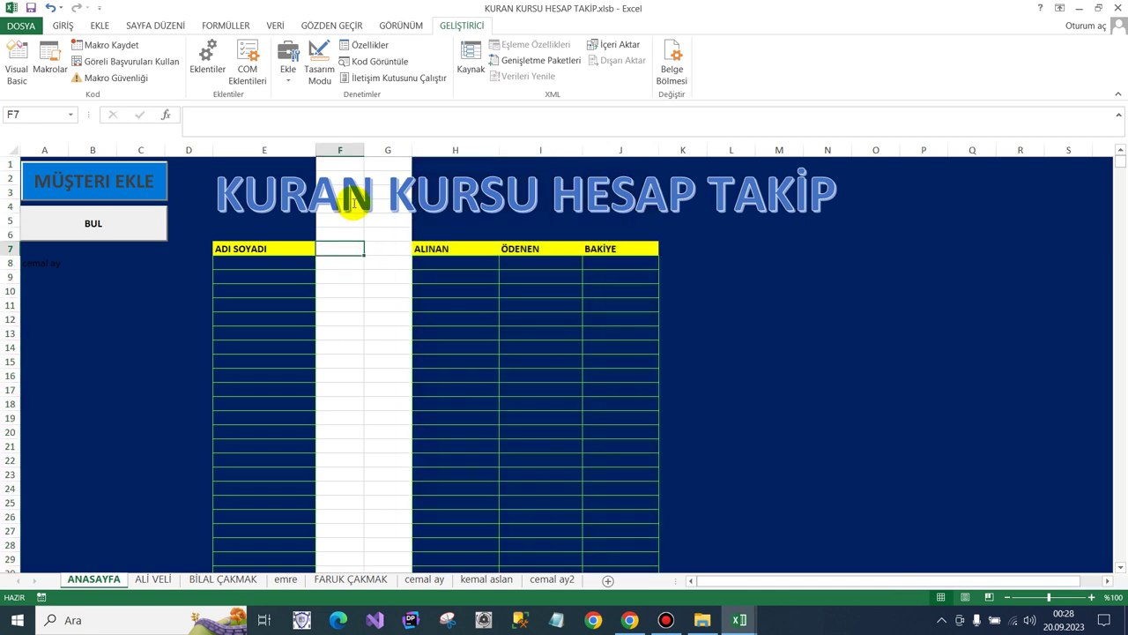
key(ctrl+z)
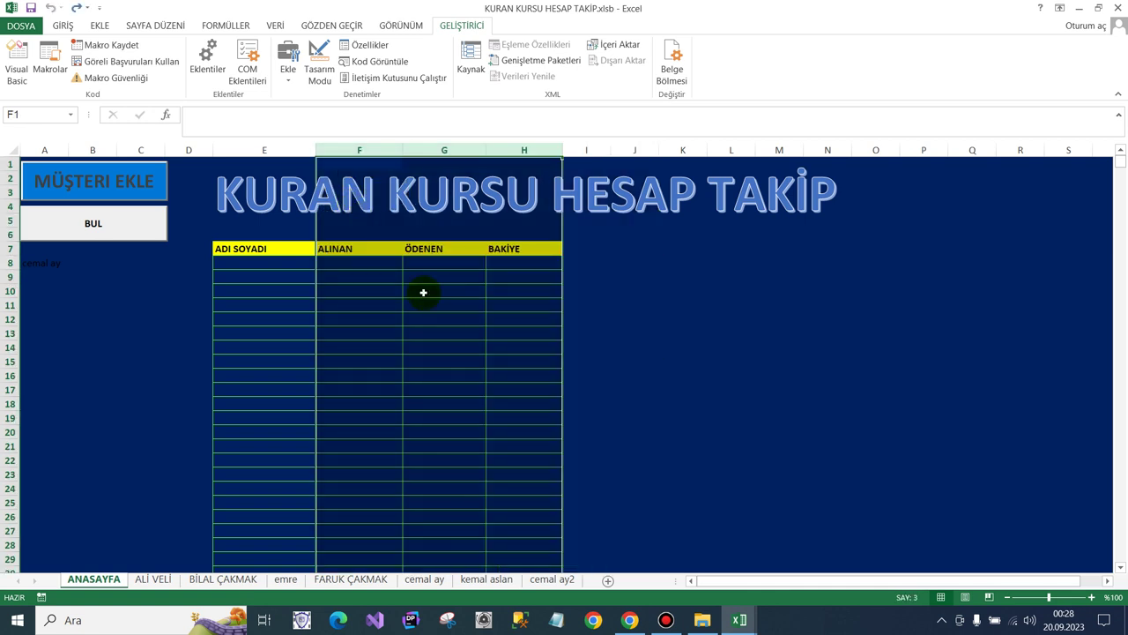
click(423, 291)
click(349, 263)
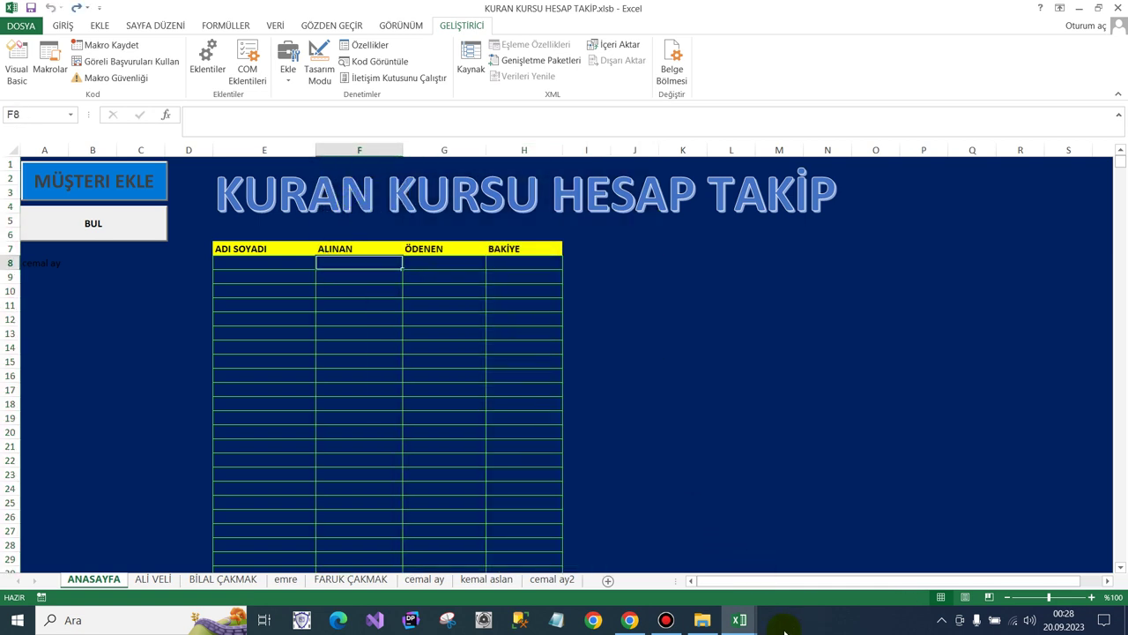
Read the received, paid and balance formulas in F3, F4 and F5 on the first customer sheet.
mouse_move(738, 619)
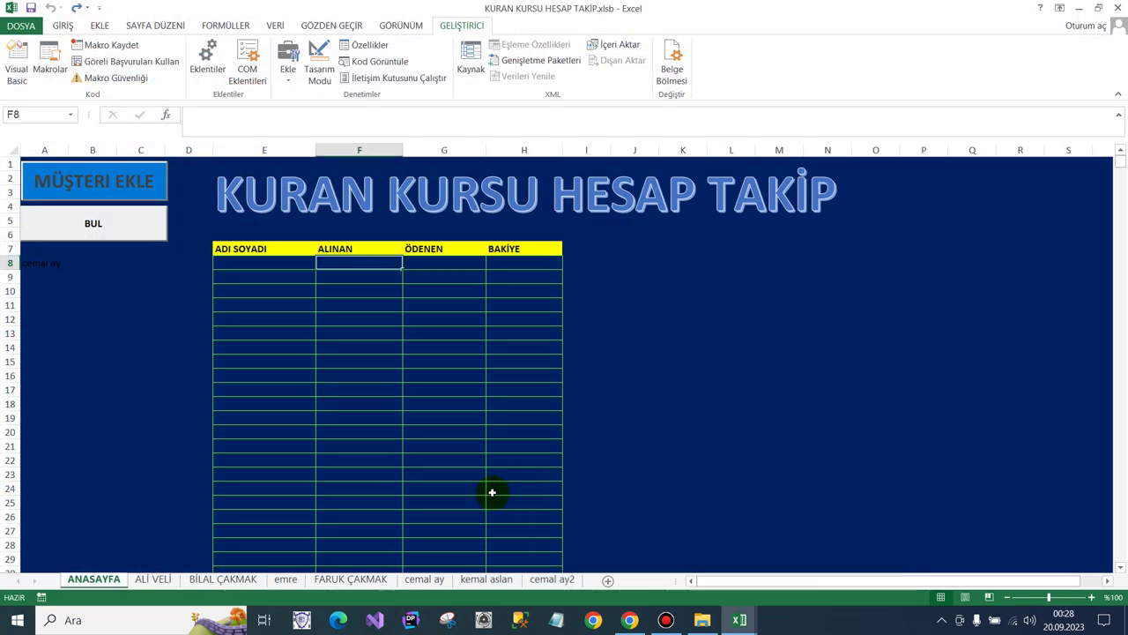
click(158, 582)
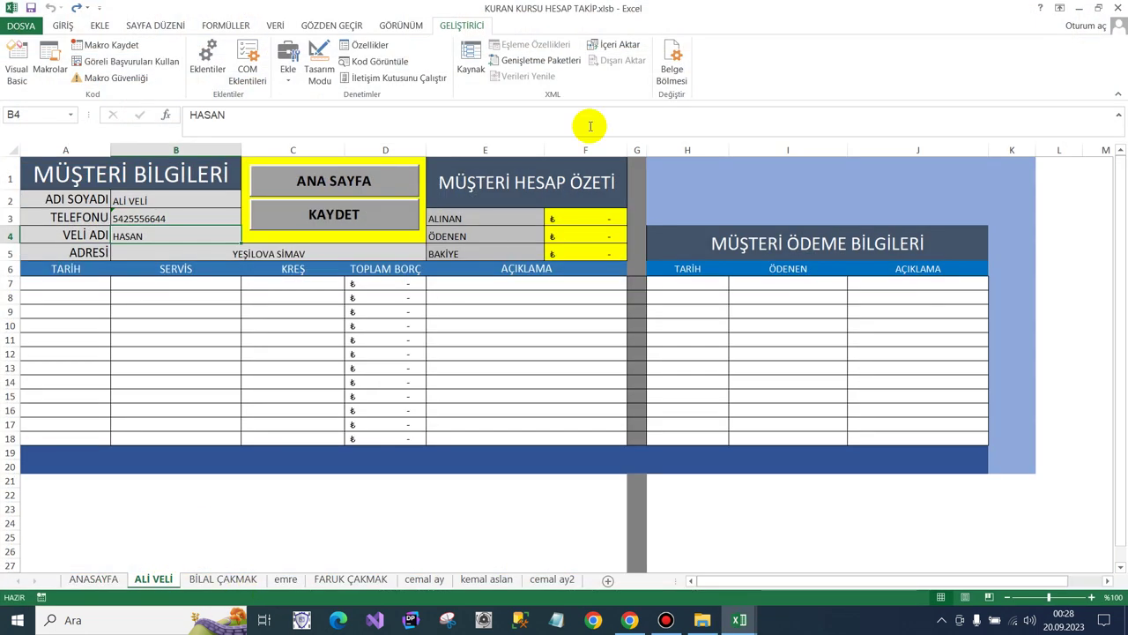
click(583, 220)
click(586, 239)
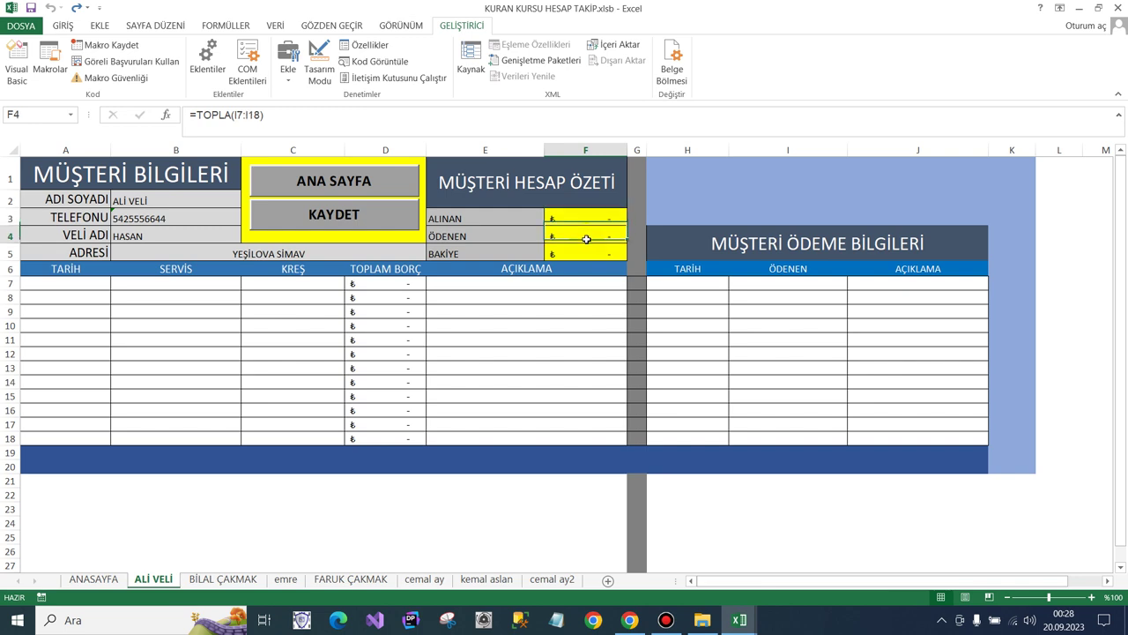
click(589, 252)
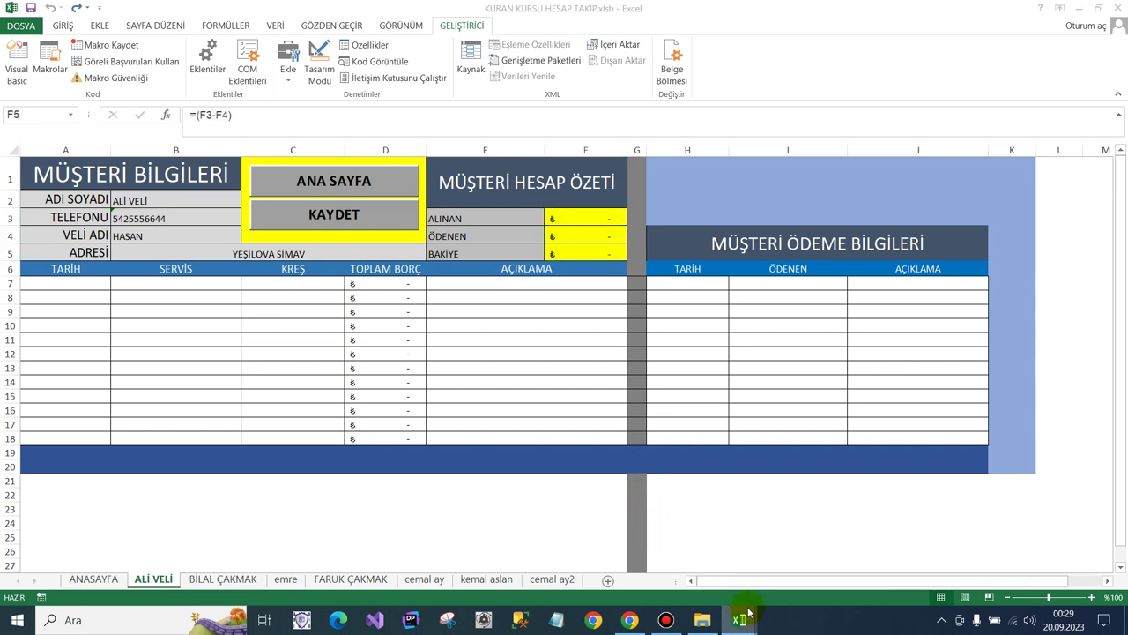
mouse_move(740, 616)
click(819, 540)
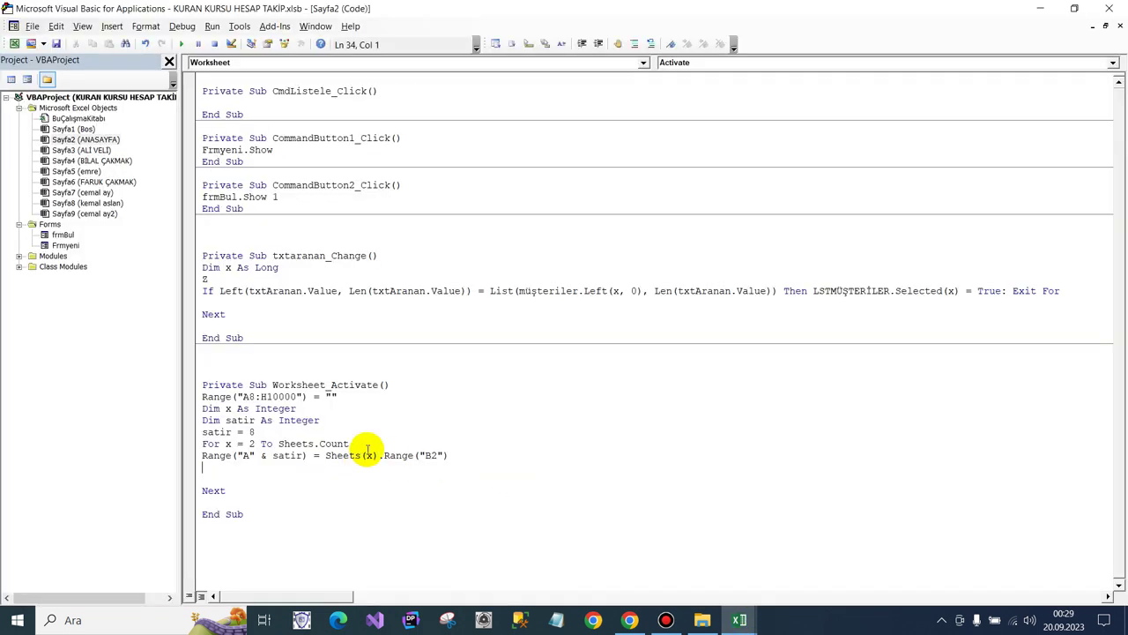
Paste copies of the column A Range line below the original.
click(198, 456)
click(205, 469)
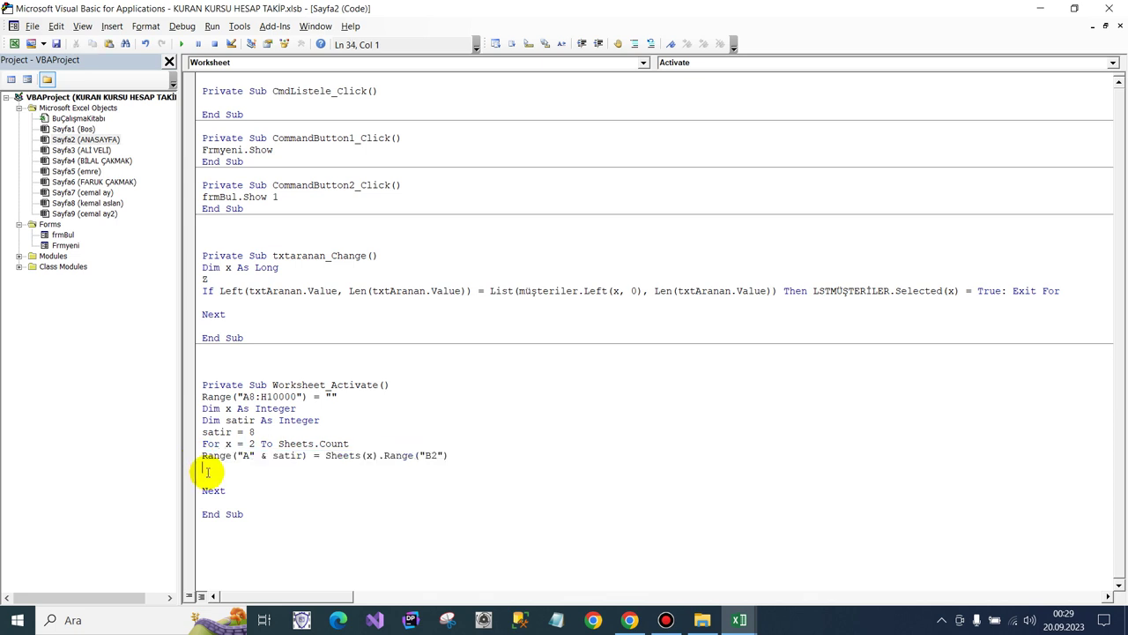
text(Range("A" & satir) = Sheets(x).Range("B2"))
text(Range("A" & satir) = Sheets(x).Range("B2"))
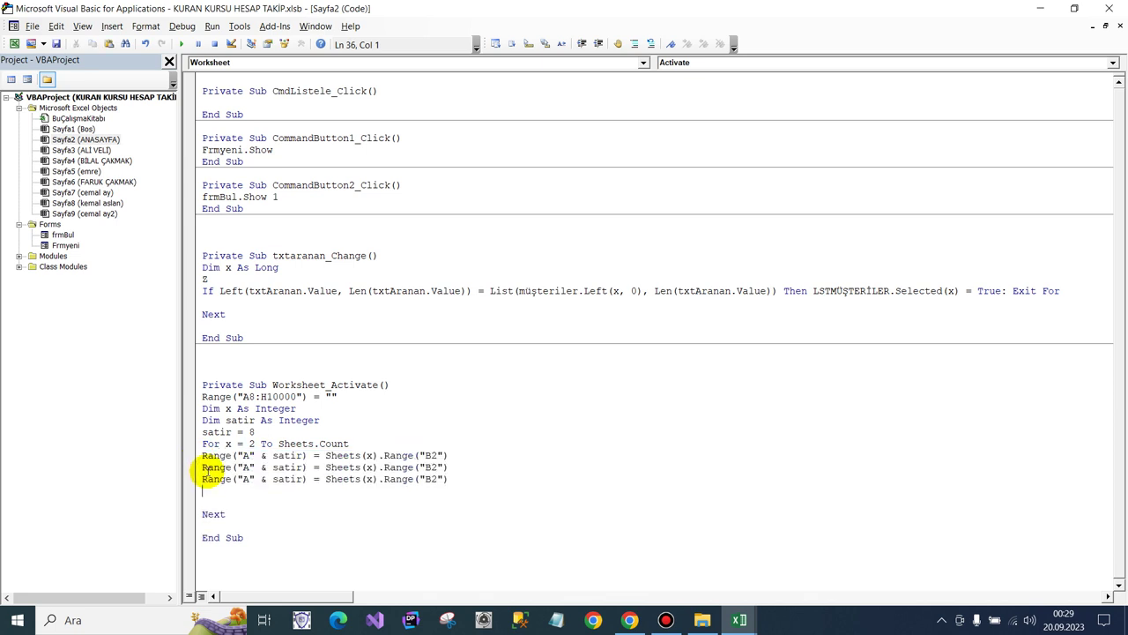
text(Range("A" & satir) = Sheets(x).Range("B2"))
Check what the macro wrote into A8 on ANASAYFA, then return to the code.
mouse_move(737, 622)
click(659, 582)
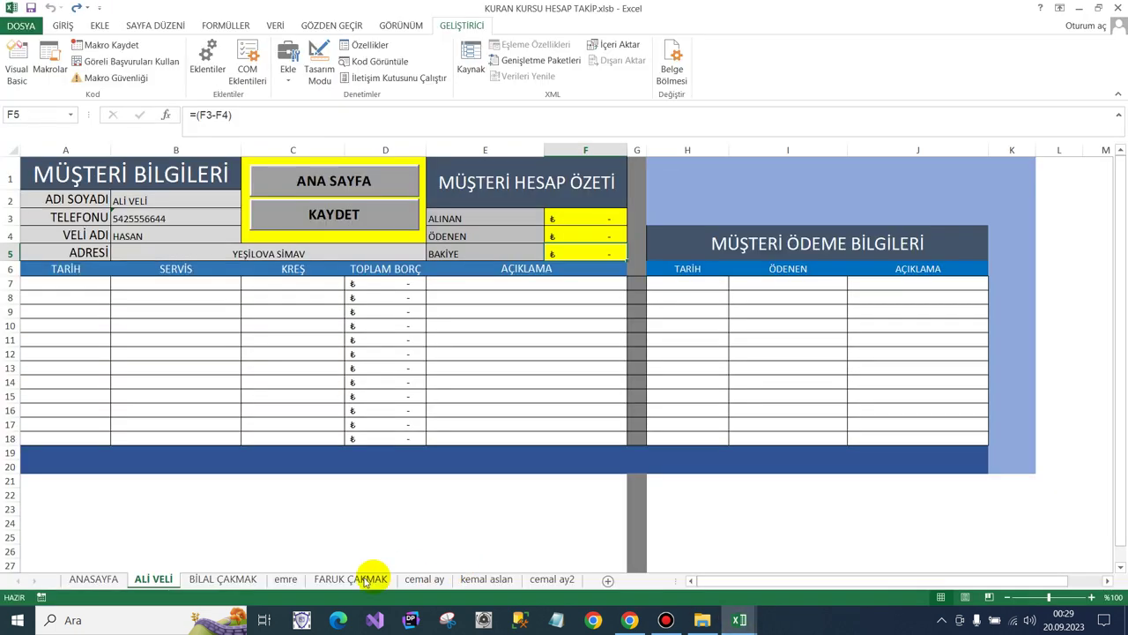
click(96, 579)
click(252, 264)
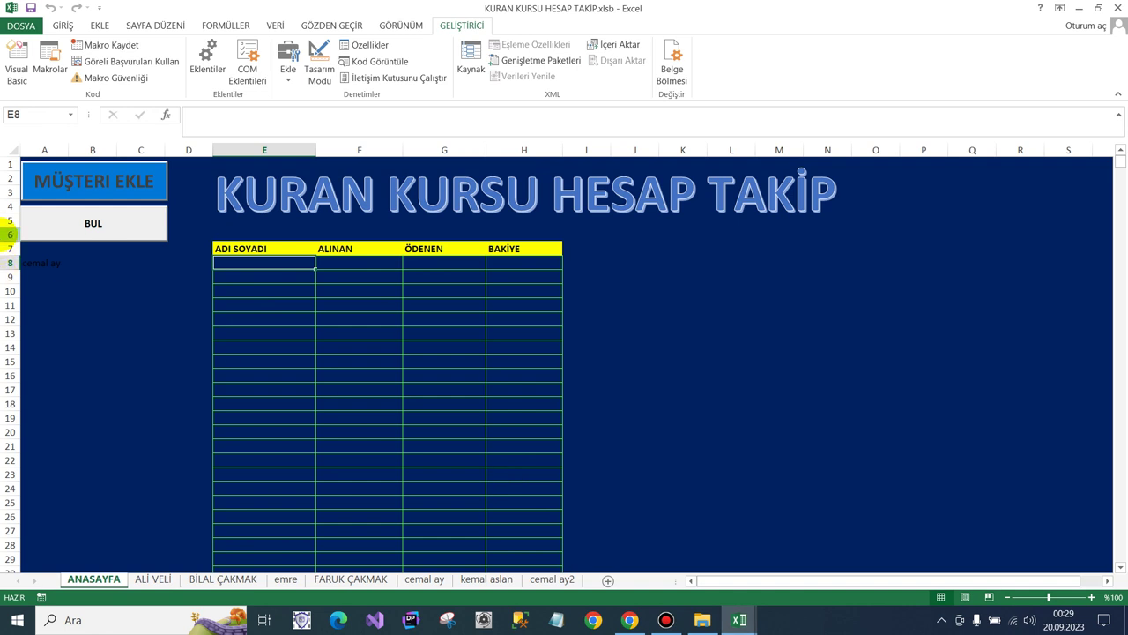
click(50, 262)
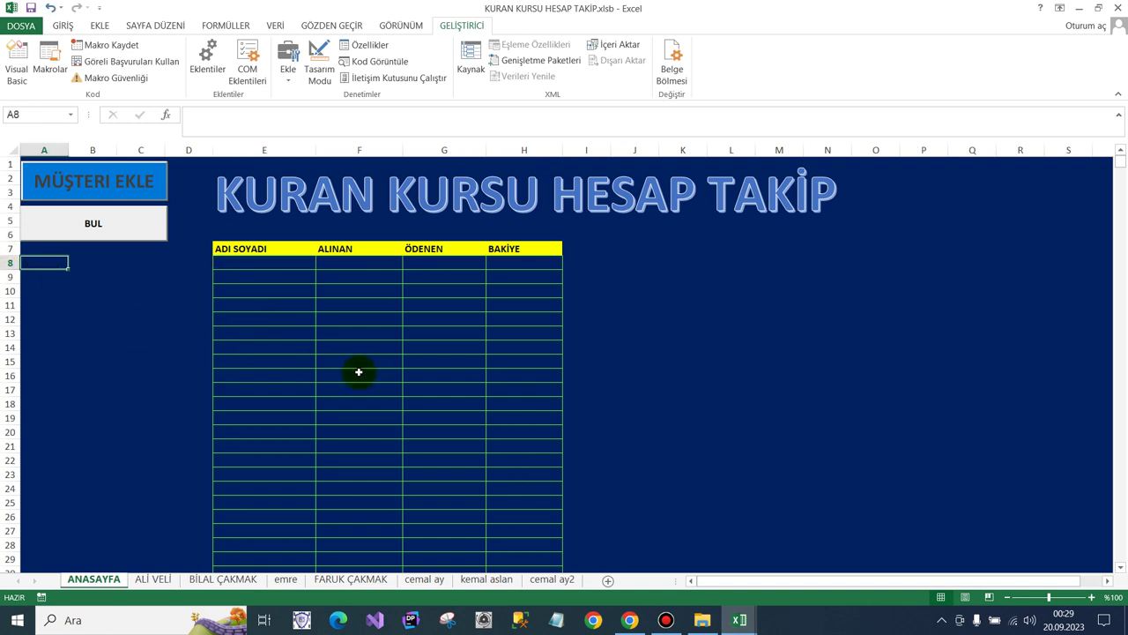
click(738, 619)
click(778, 579)
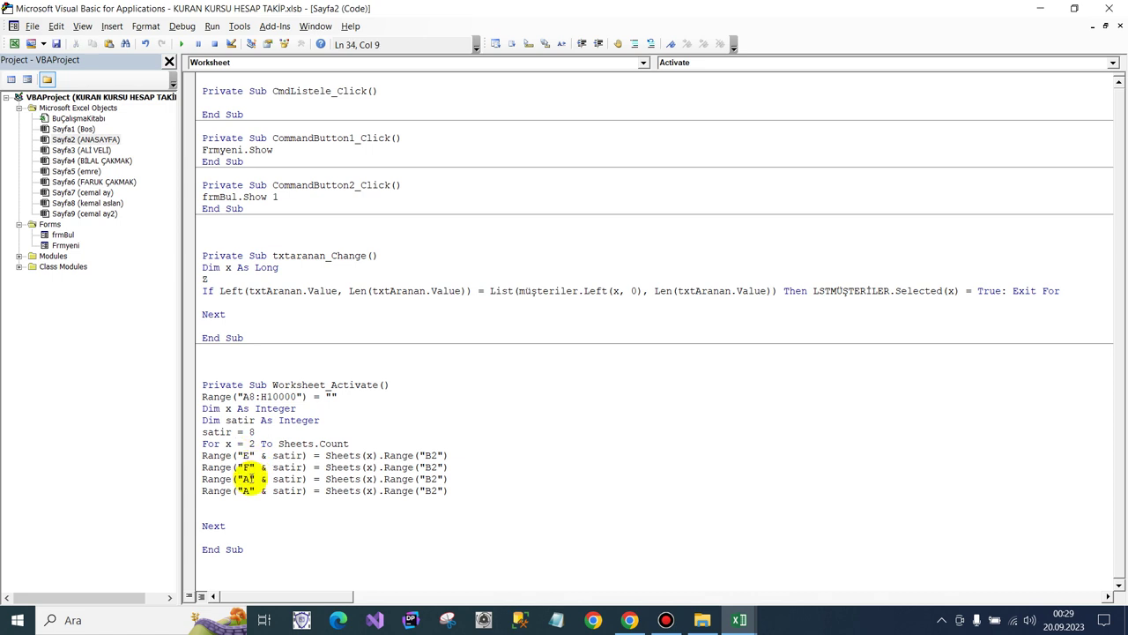
Change the copied lines' target columns to E, F, G and H and select the last source reference.
text(G)
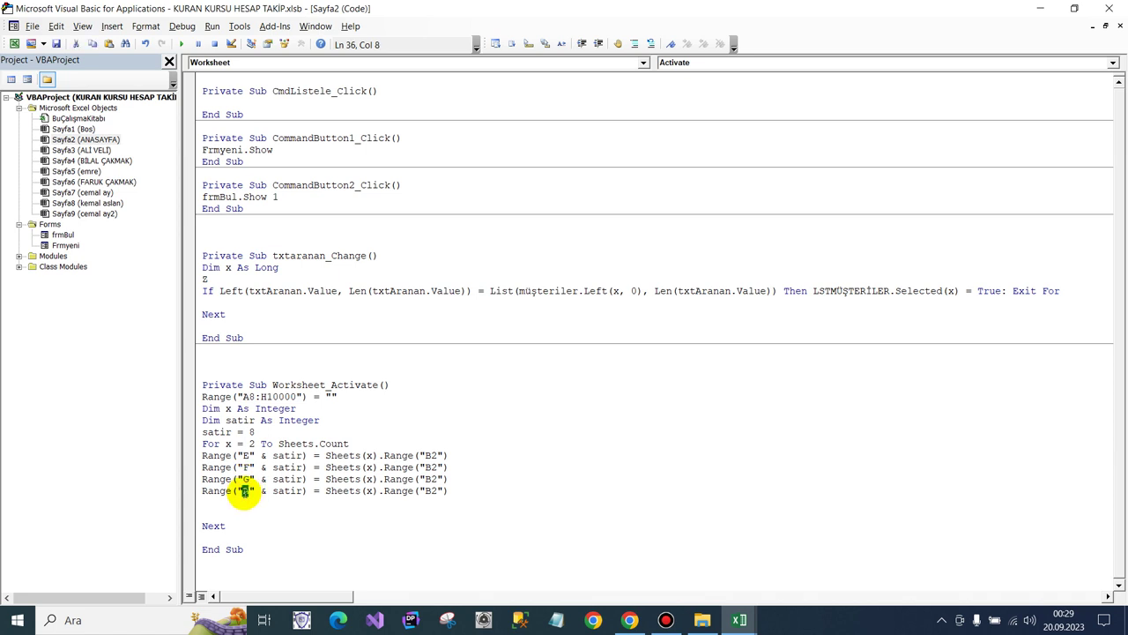
text(H)
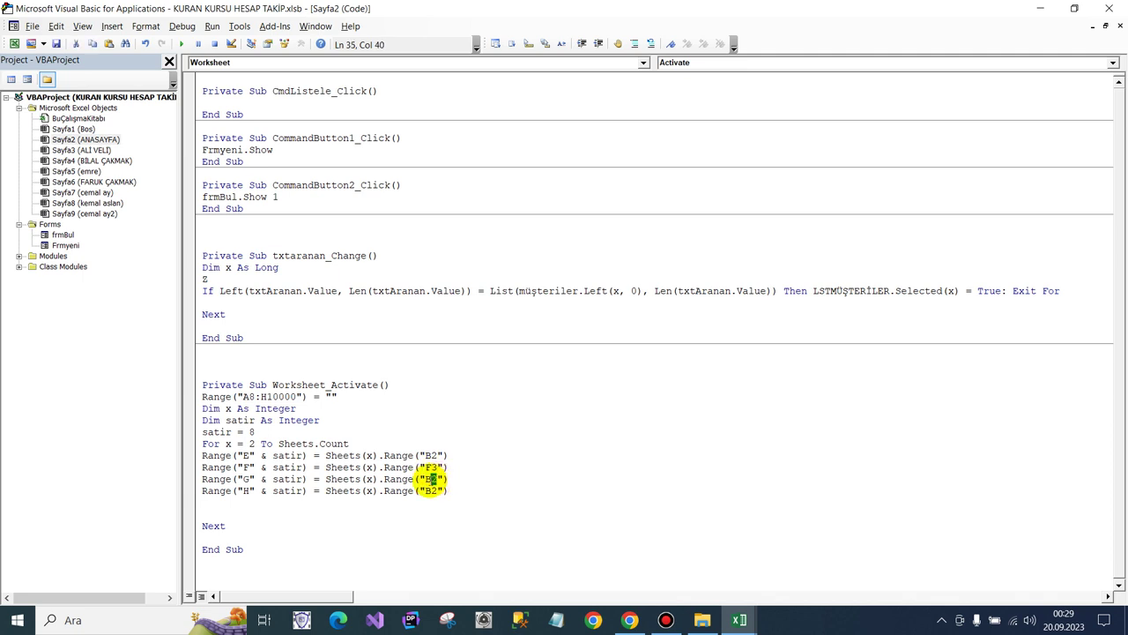
text(F4)
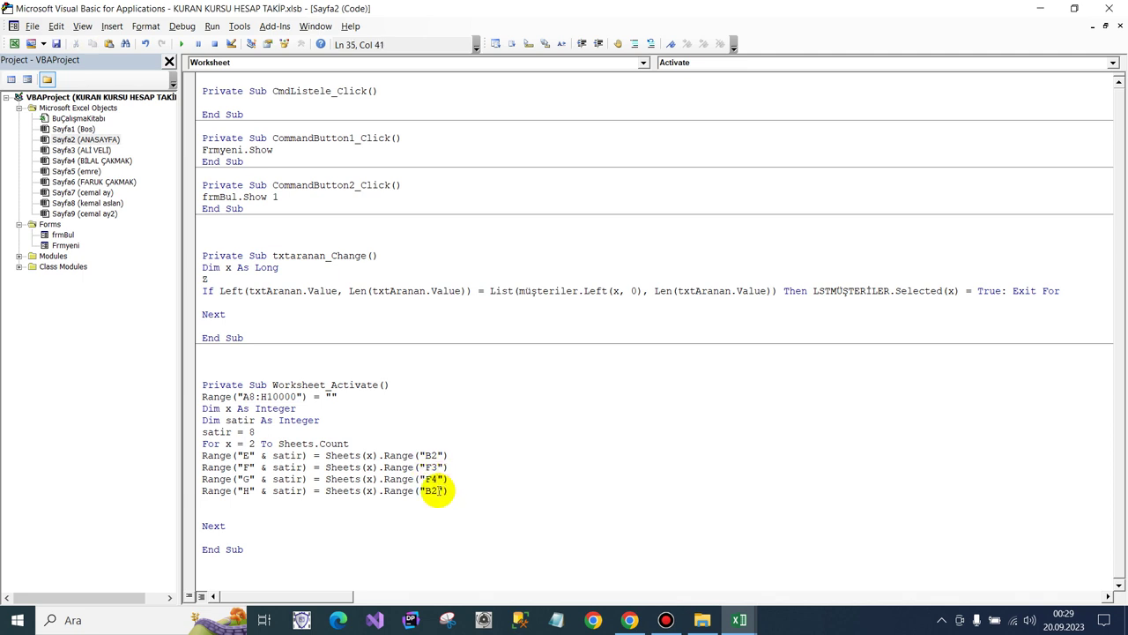
drag(438, 491, 422, 491)
Set column H's source to F5 and switch sheets to rerun the ANASAYFA refresh.
text(F5)
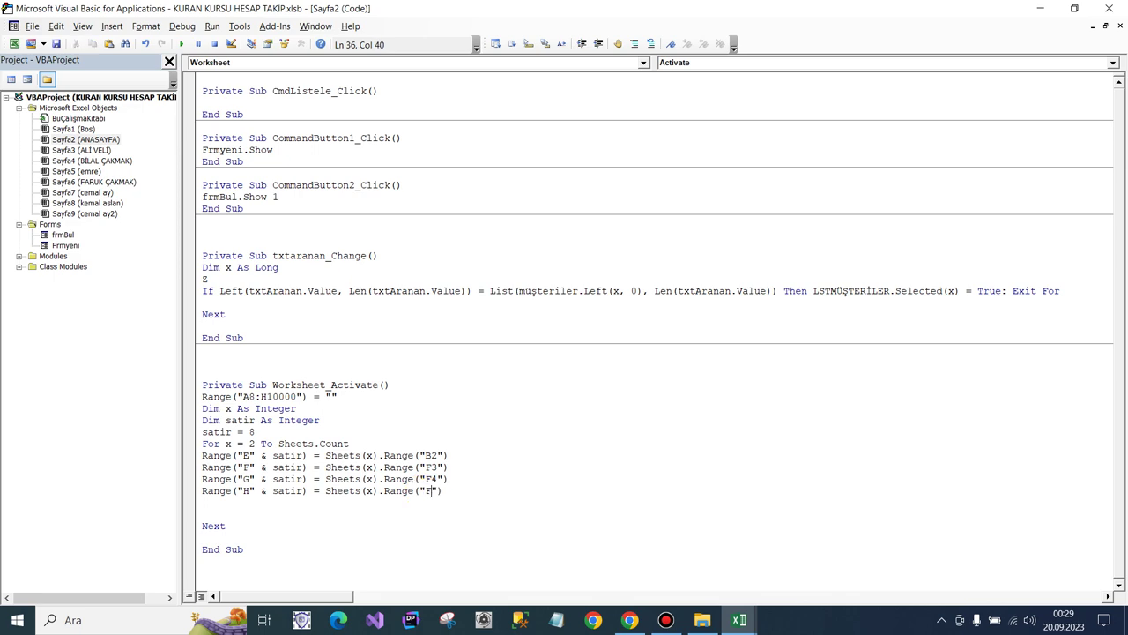
mouse_move(736, 622)
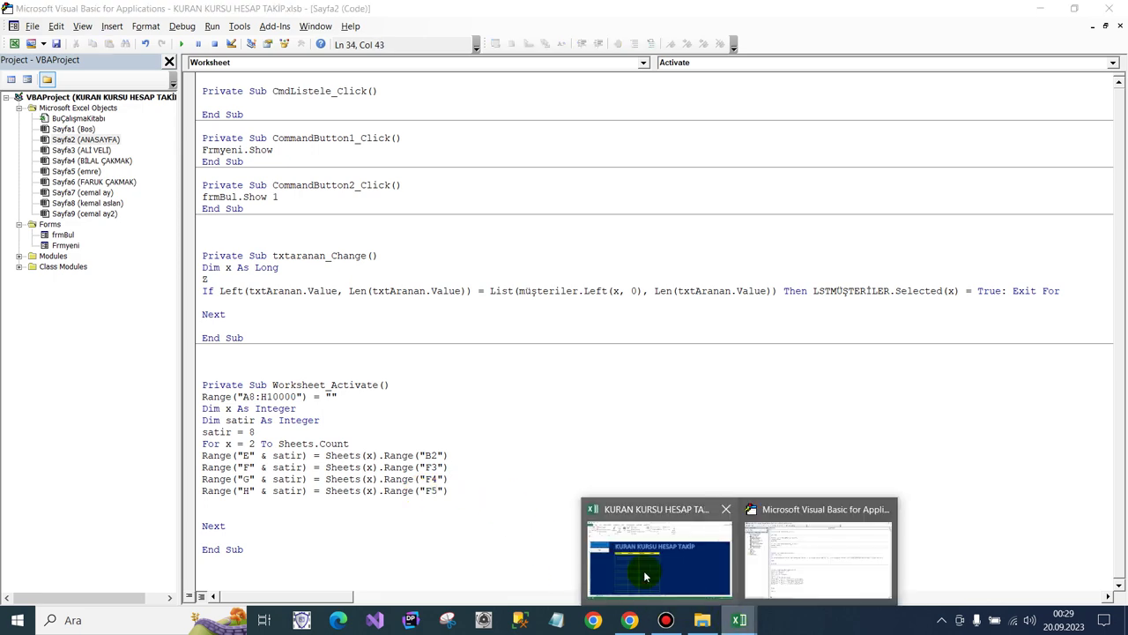
click(657, 568)
click(167, 579)
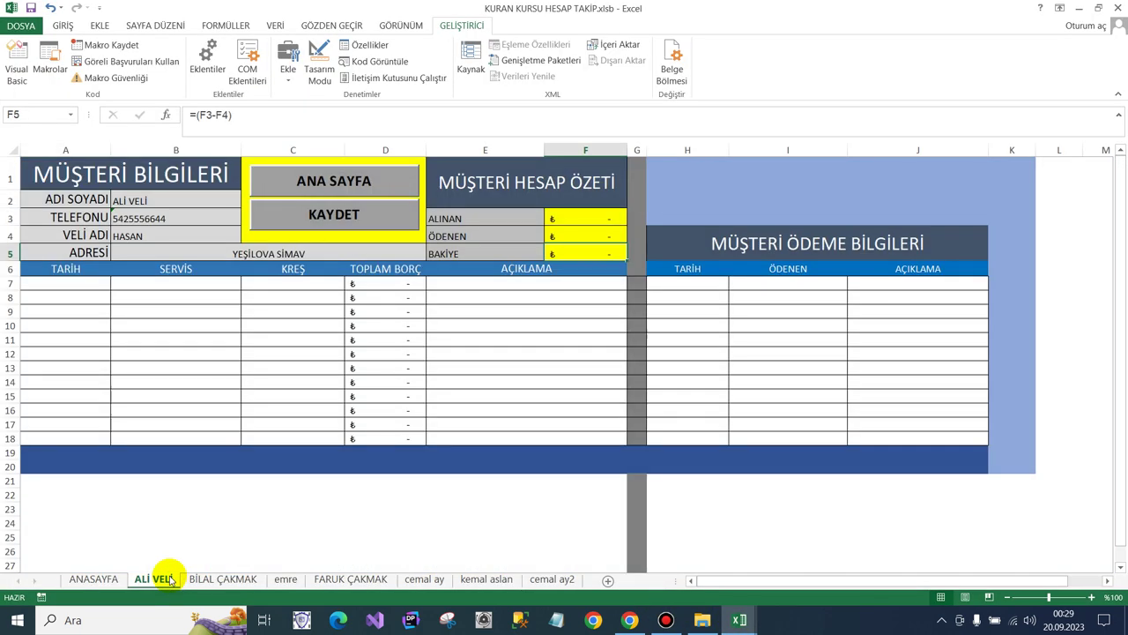
click(108, 581)
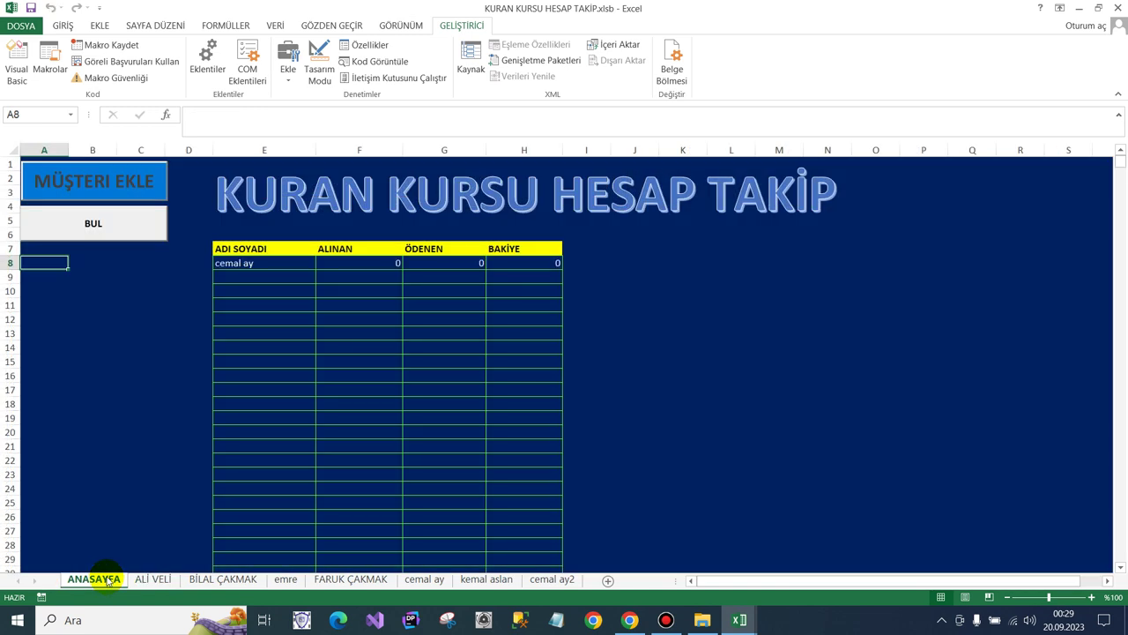
click(155, 580)
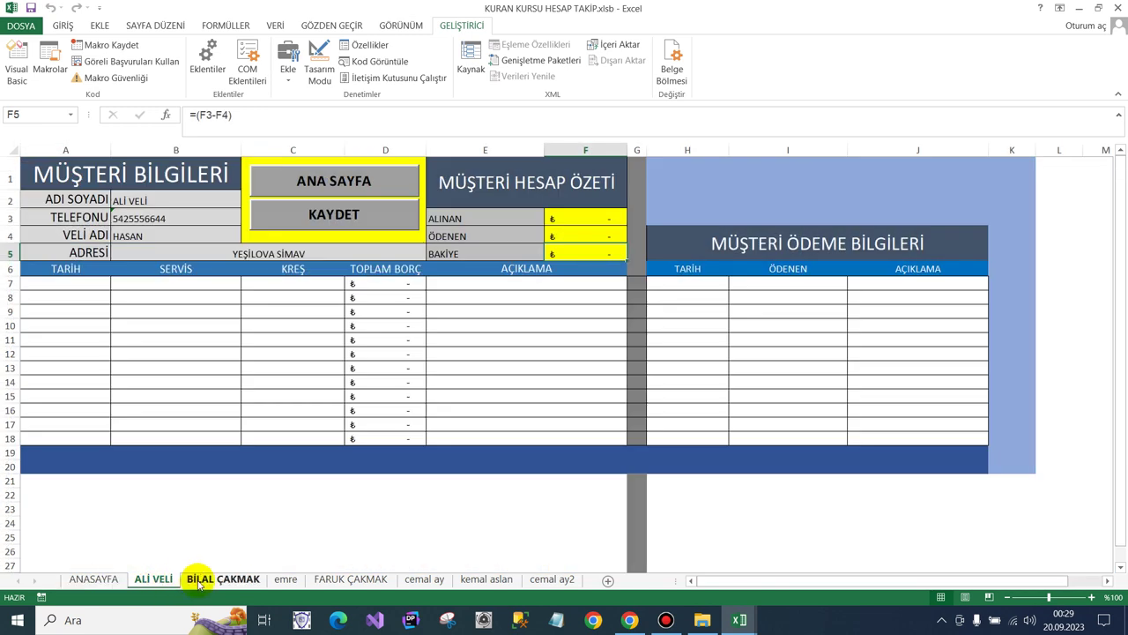
click(207, 579)
click(97, 580)
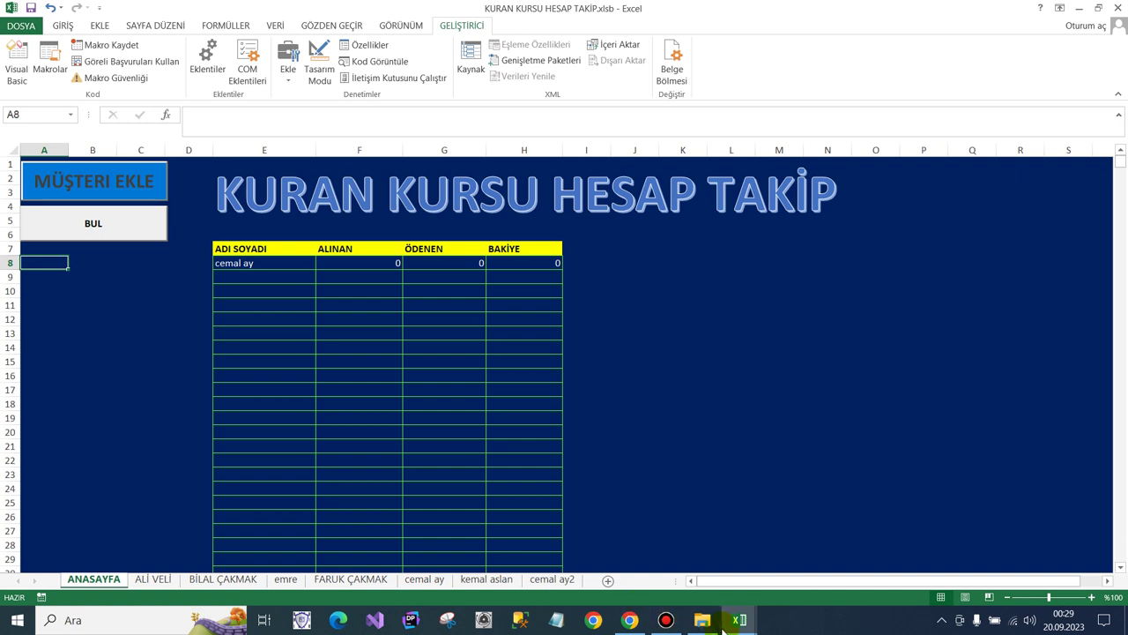
Add satir = satir + 1 before Next so each customer gets its own row.
mouse_move(738, 620)
click(783, 567)
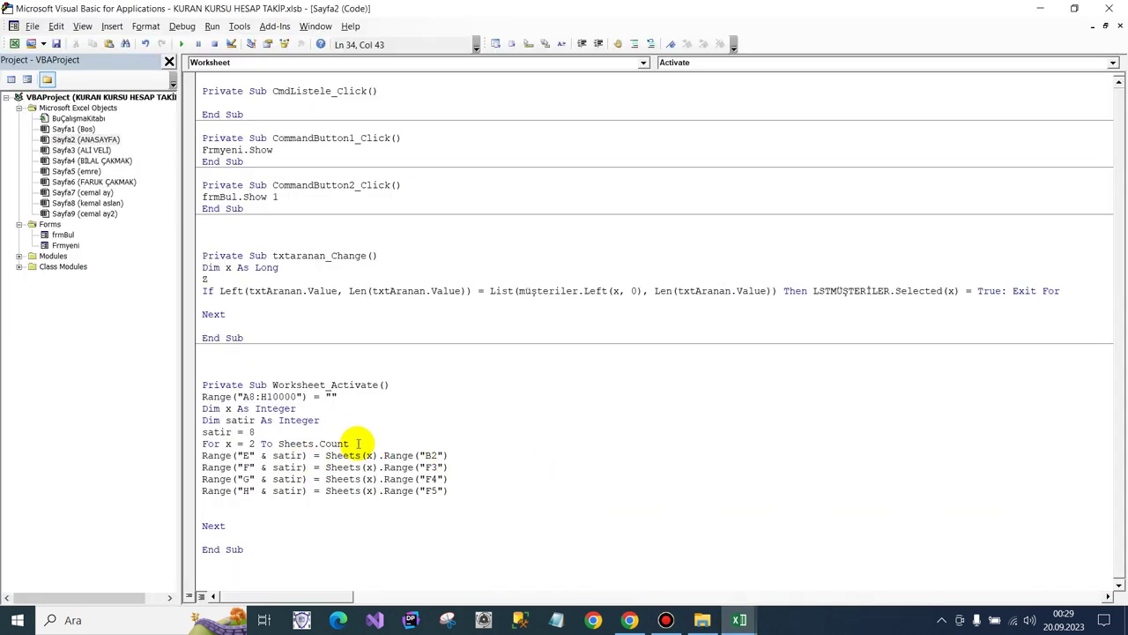
click(256, 496)
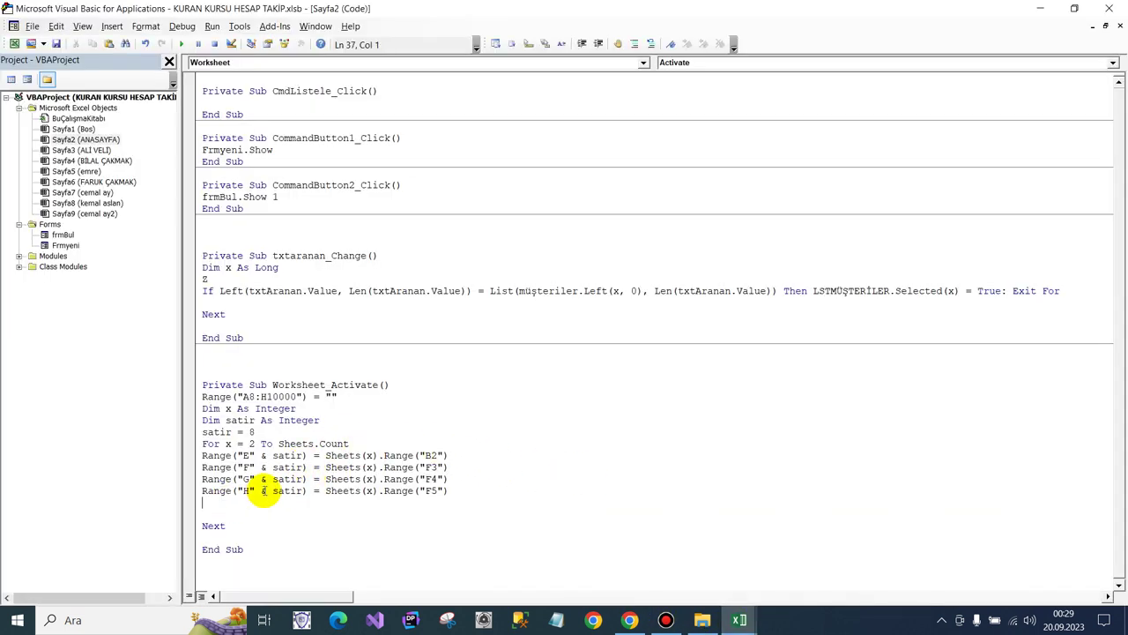
text(satir=satir+1)
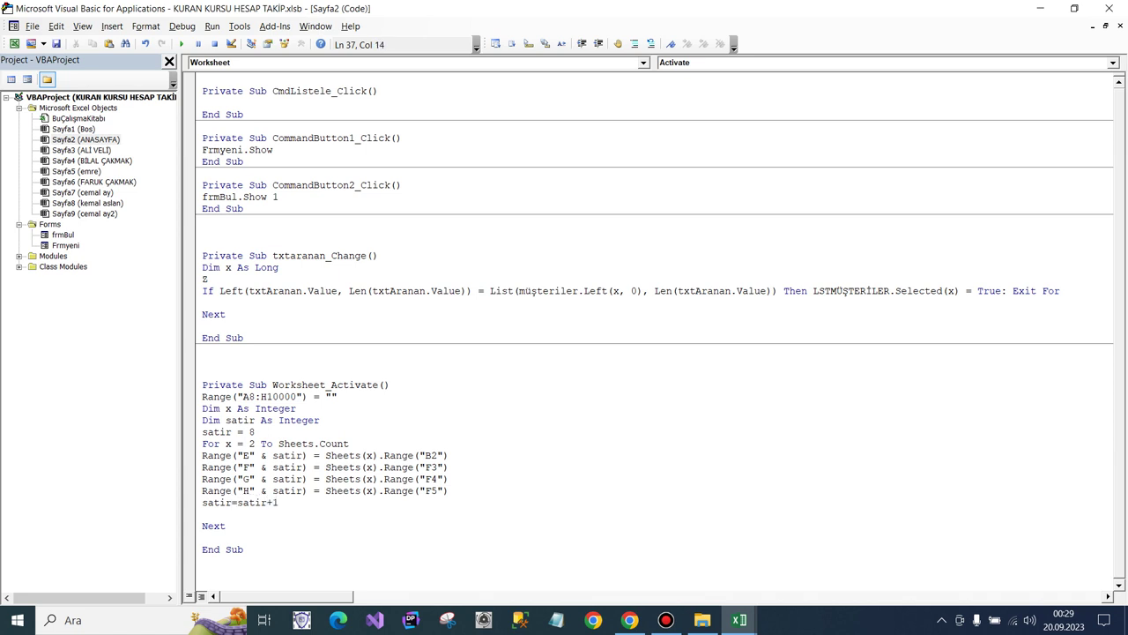
click(401, 410)
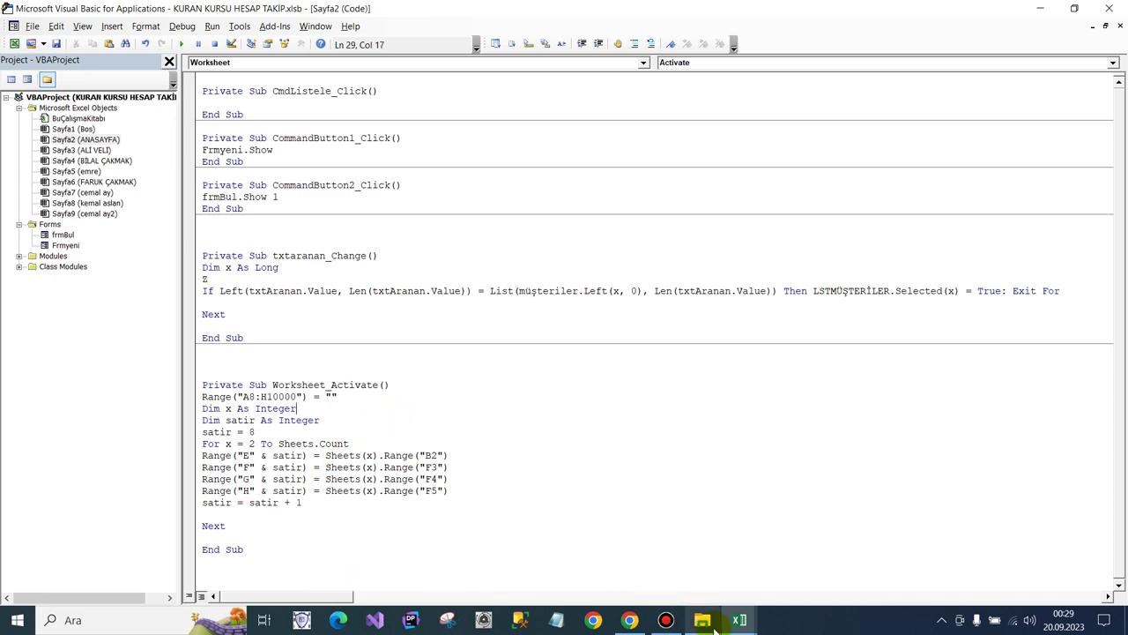
Refresh ANASAYFA and verify seven customers with their amounts fill rows 9–15.
mouse_move(716, 628)
click(613, 568)
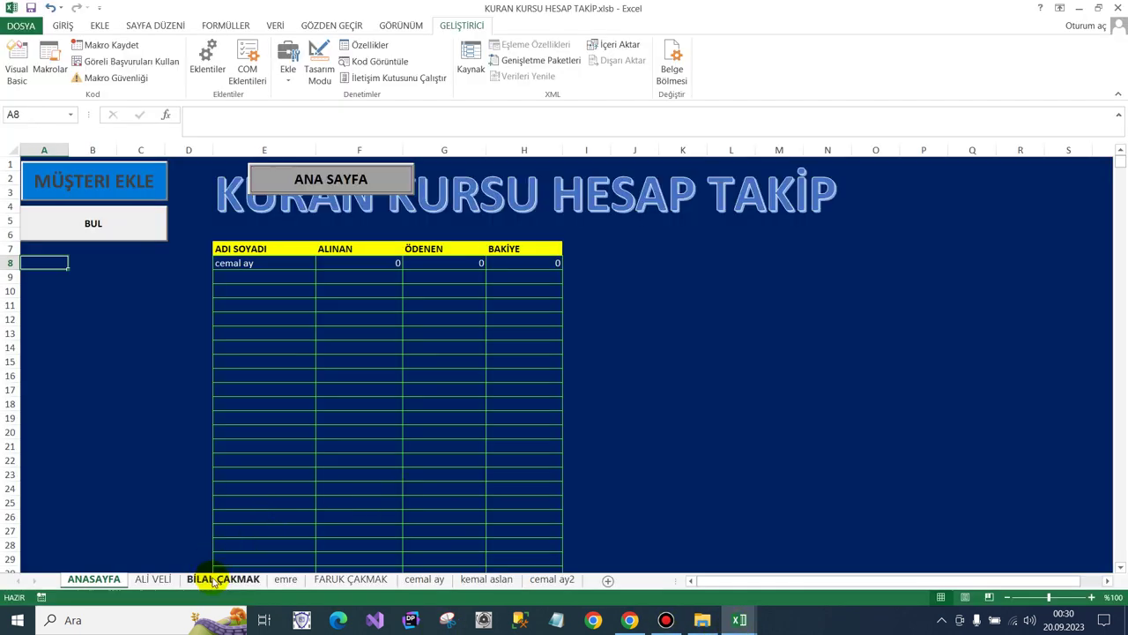
click(214, 579)
click(93, 579)
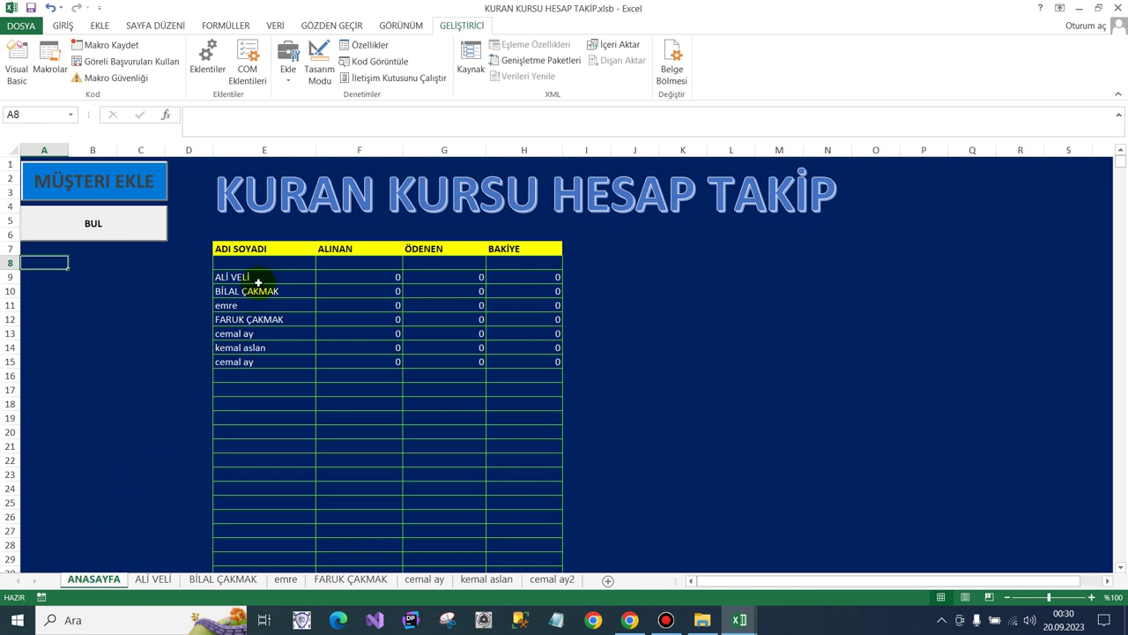
drag(252, 276, 254, 329)
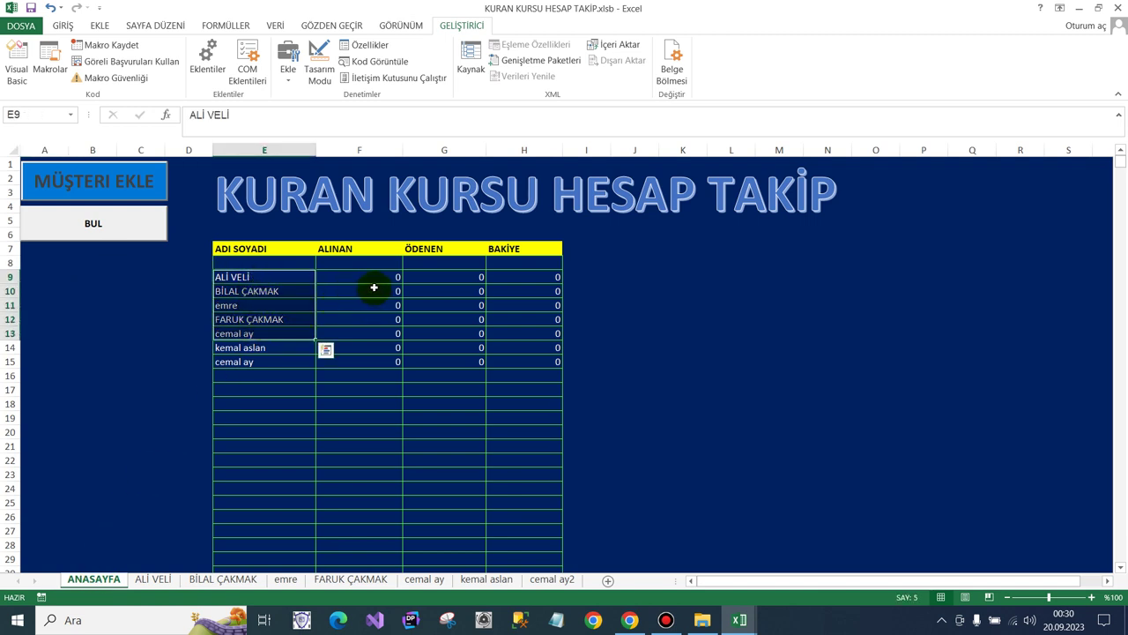
drag(374, 280, 533, 362)
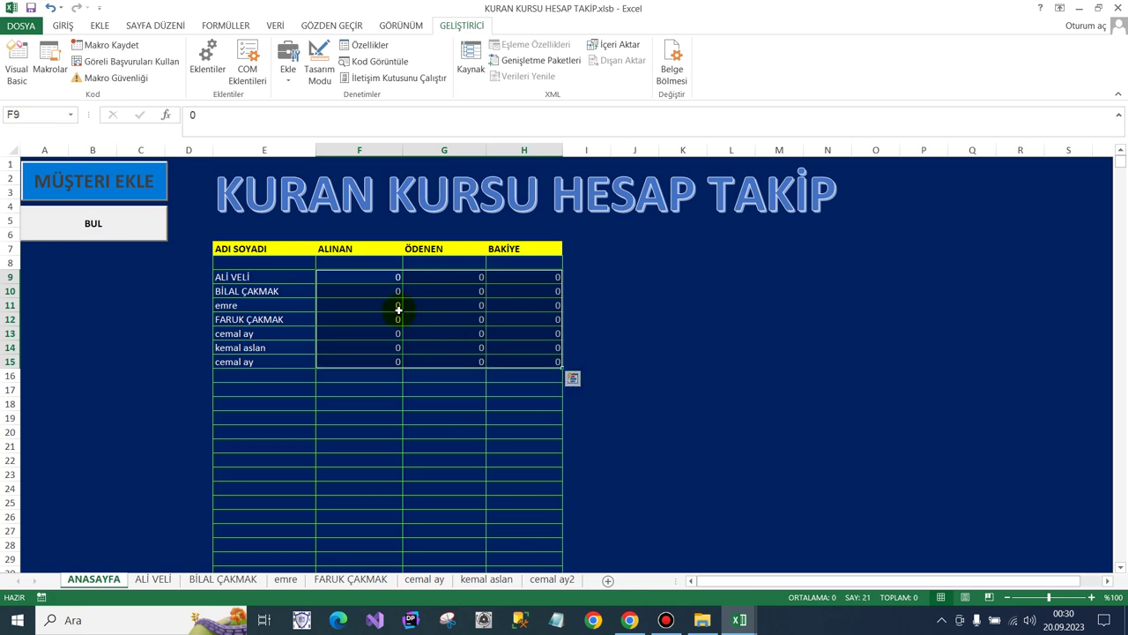
click(263, 262)
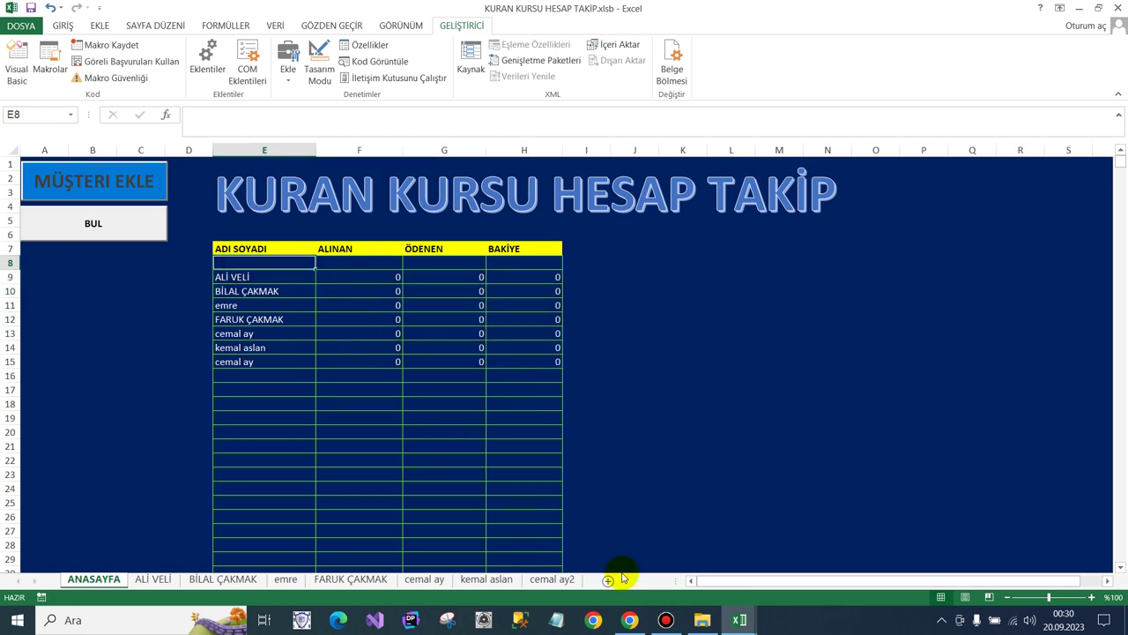
click(739, 619)
Look over the summary code, then refresh ANASAYFA by leaving for the emre sheet and coming back.
click(774, 563)
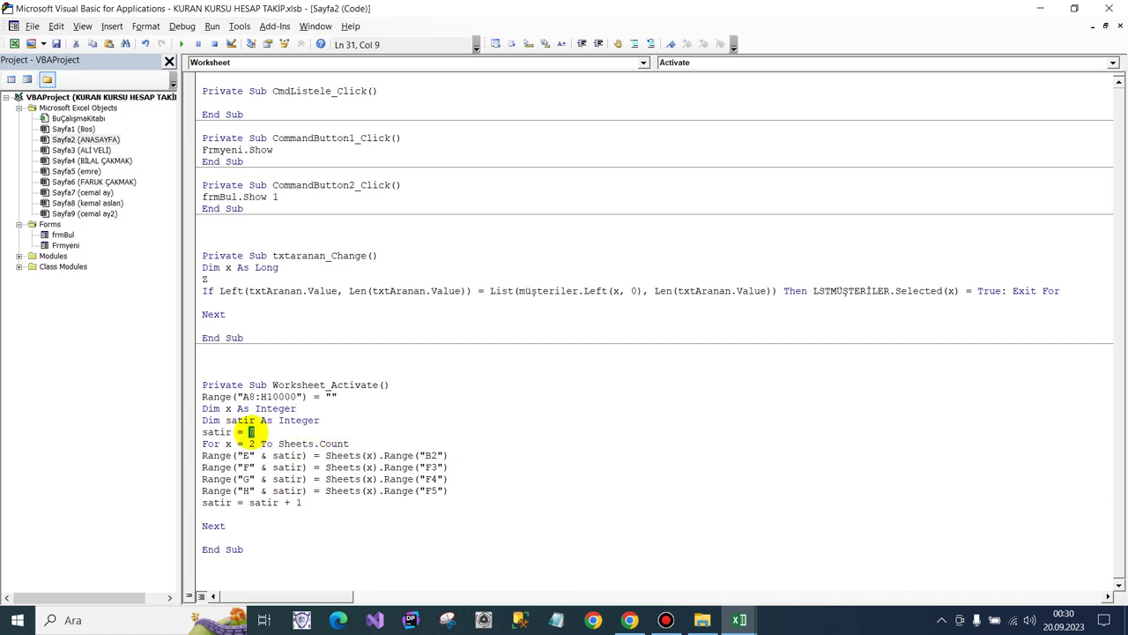
click(523, 399)
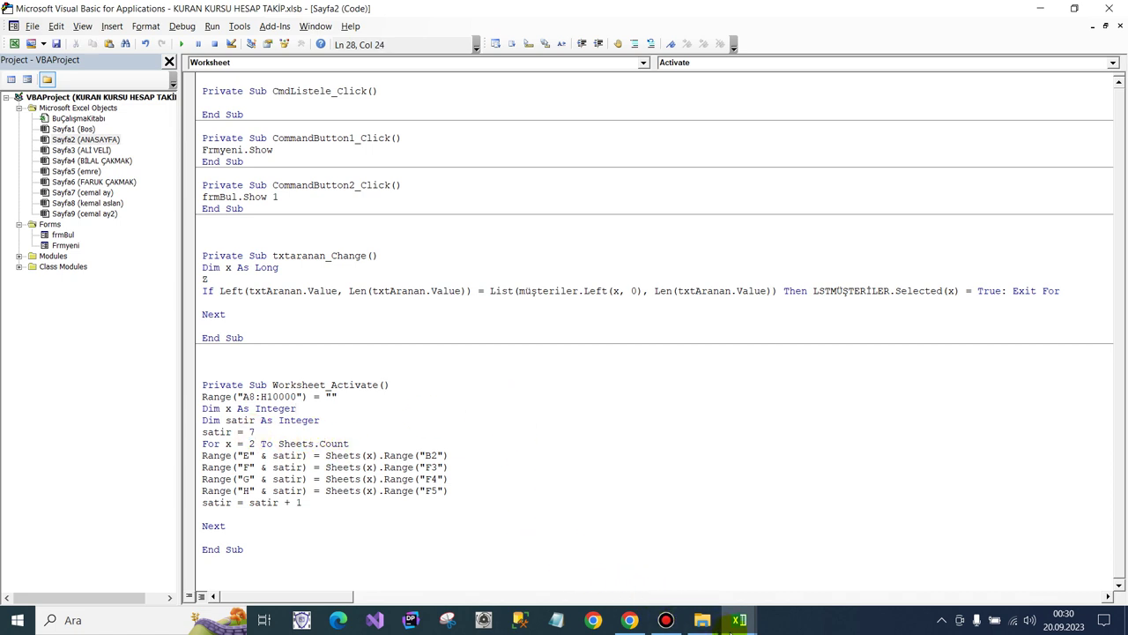
click(738, 620)
click(739, 620)
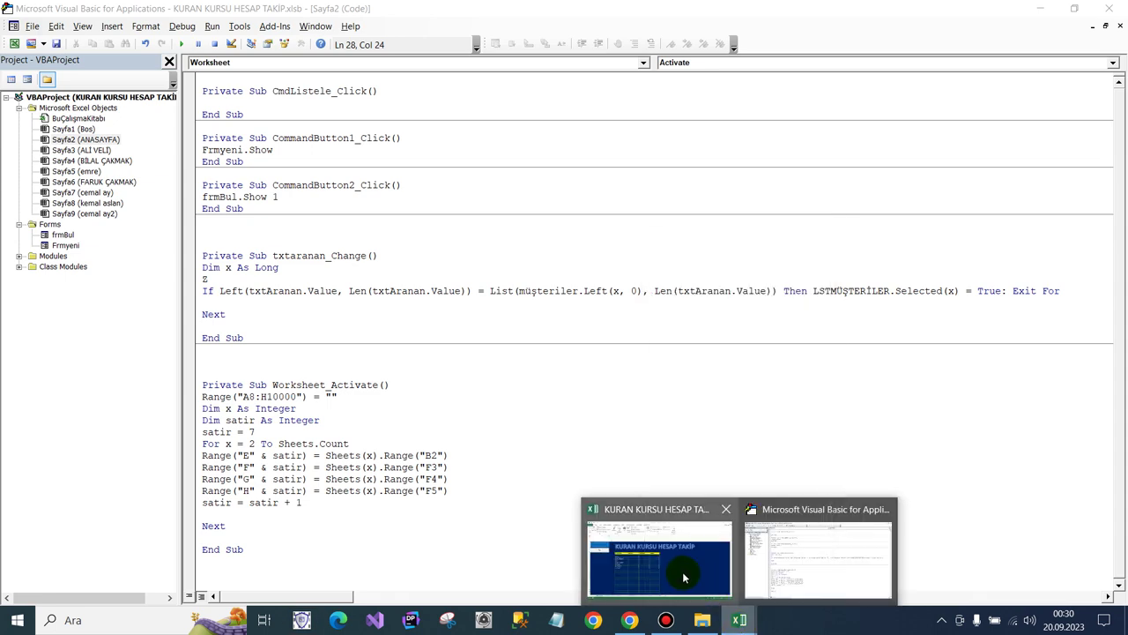
click(661, 564)
click(286, 578)
click(97, 579)
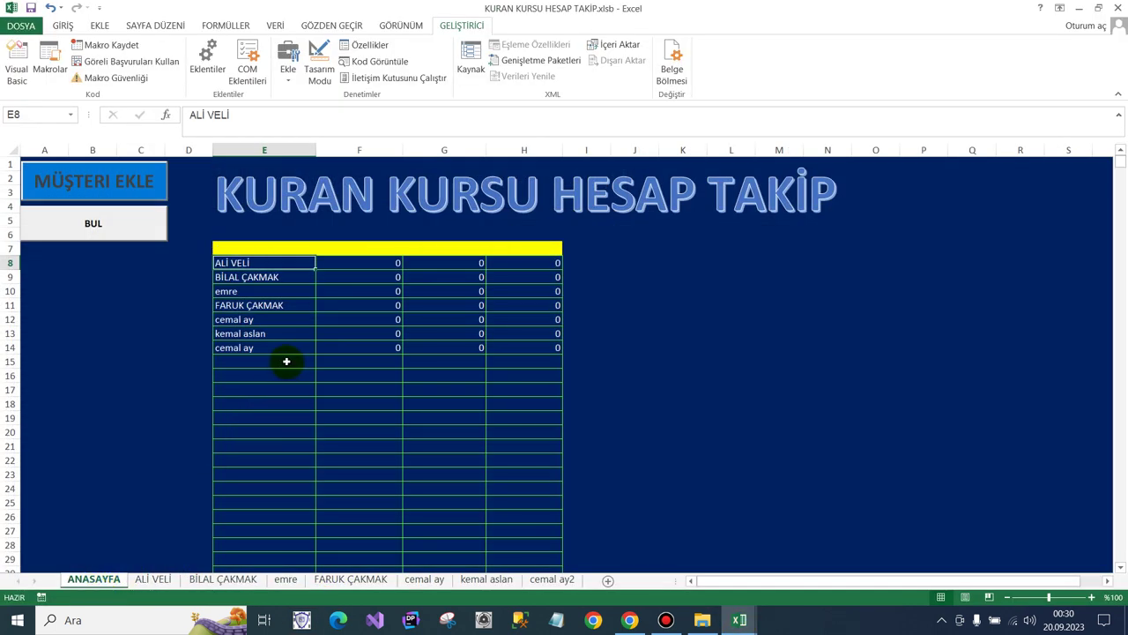
Change the summary code's starting row from satir = 7 to satir = 8 and return to the workbook.
mouse_move(739, 620)
click(758, 528)
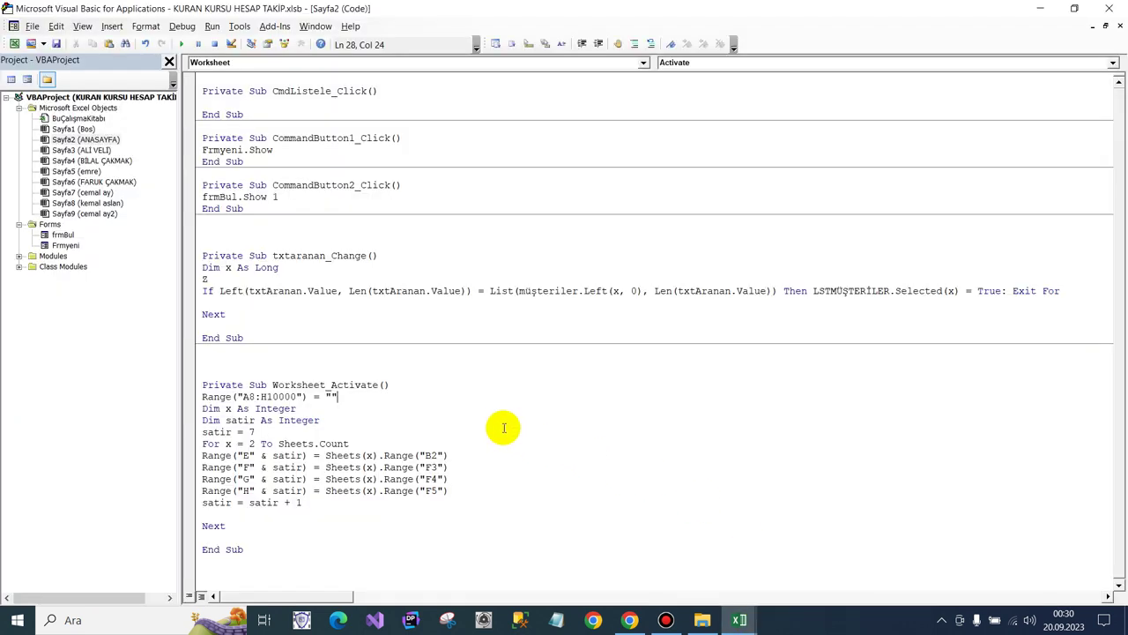
text(8)
click(402, 419)
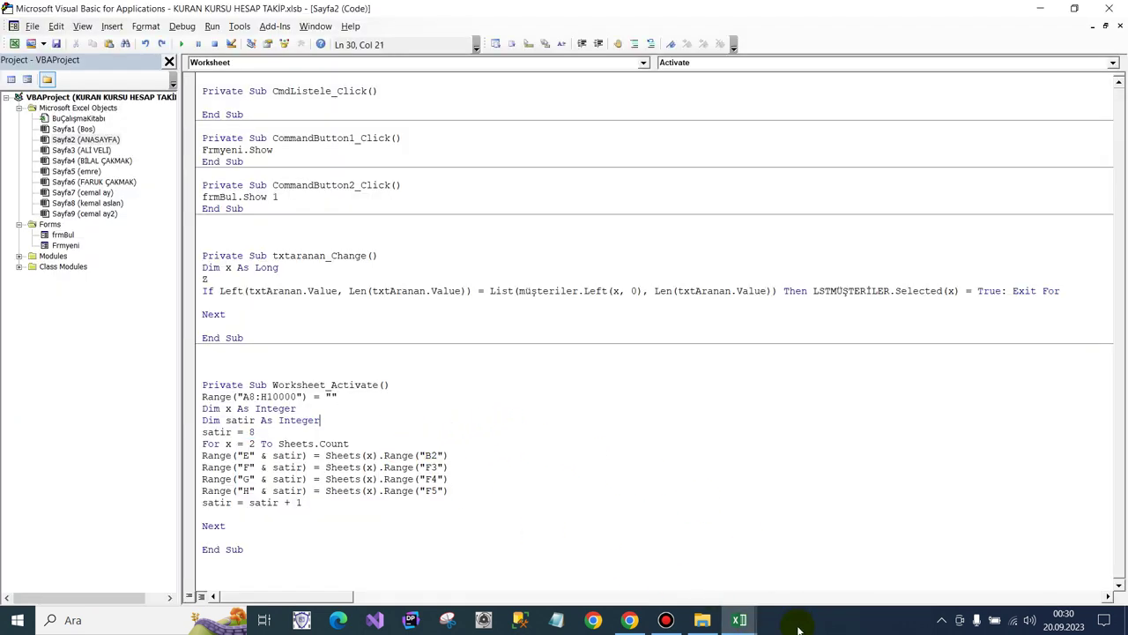
mouse_move(740, 621)
click(608, 555)
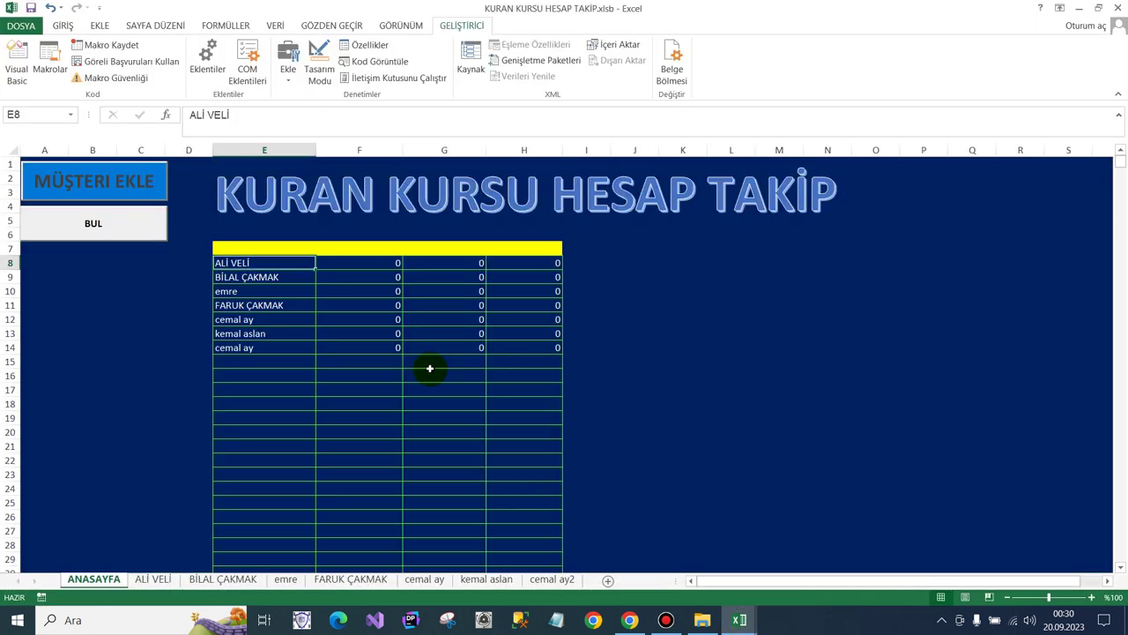
click(276, 248)
Enter the headers ADI SOYADI, ALINAN, ÖDENEN and BAKİYE across E7:H7.
text(ad)
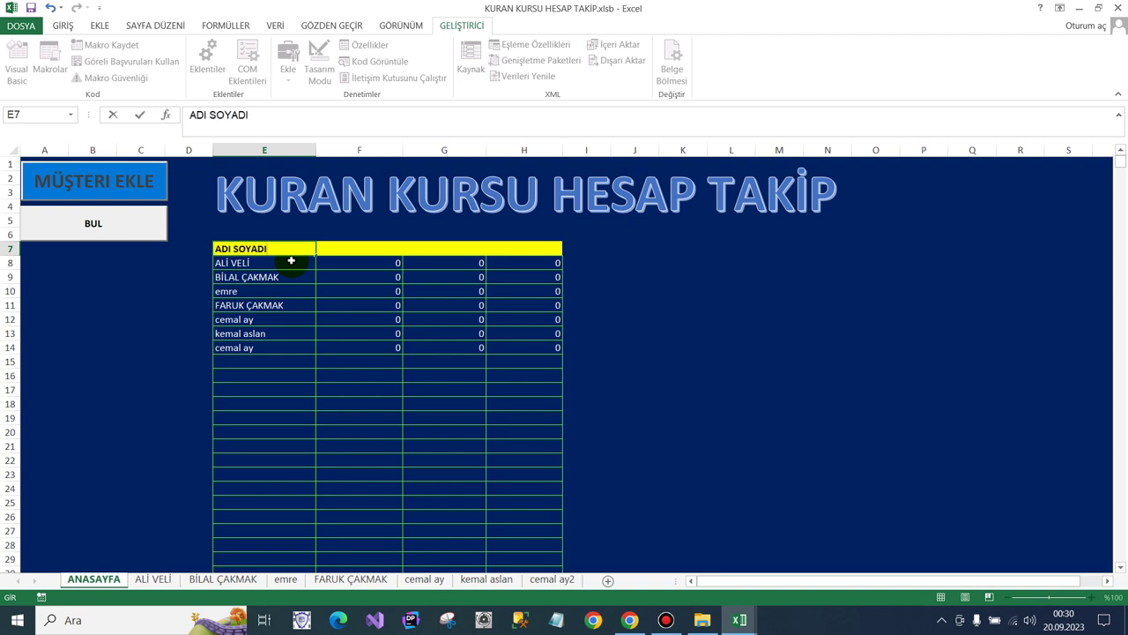
key(Tab)
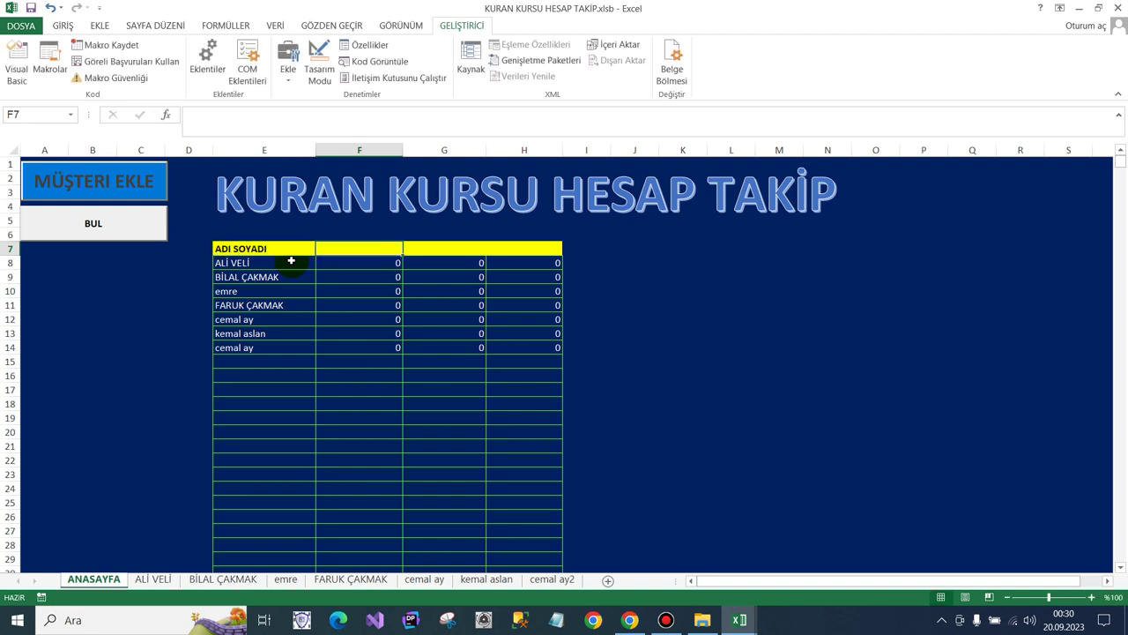
text(ALINAN)
key(Tab)
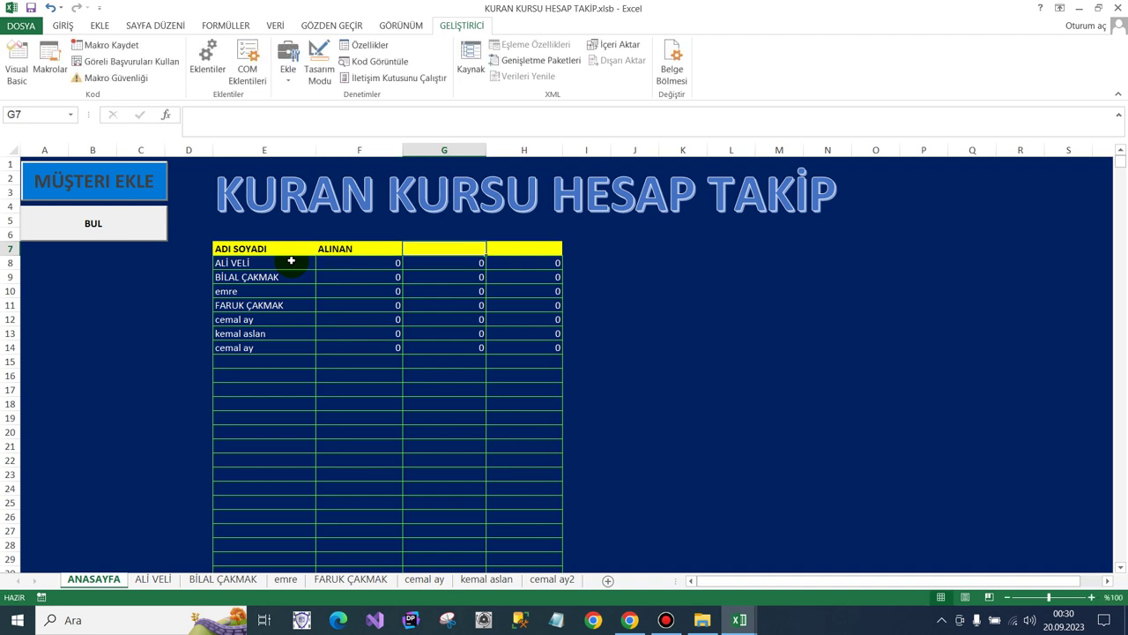
text(ÖDENE)
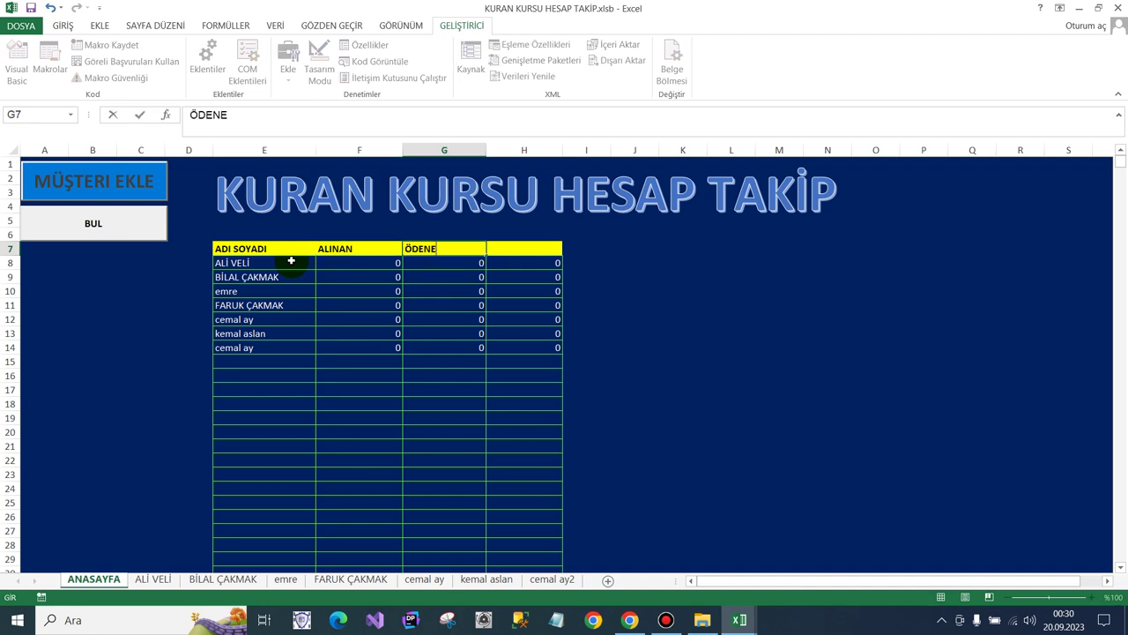
text(N)
key(Tab)
text(BAK)
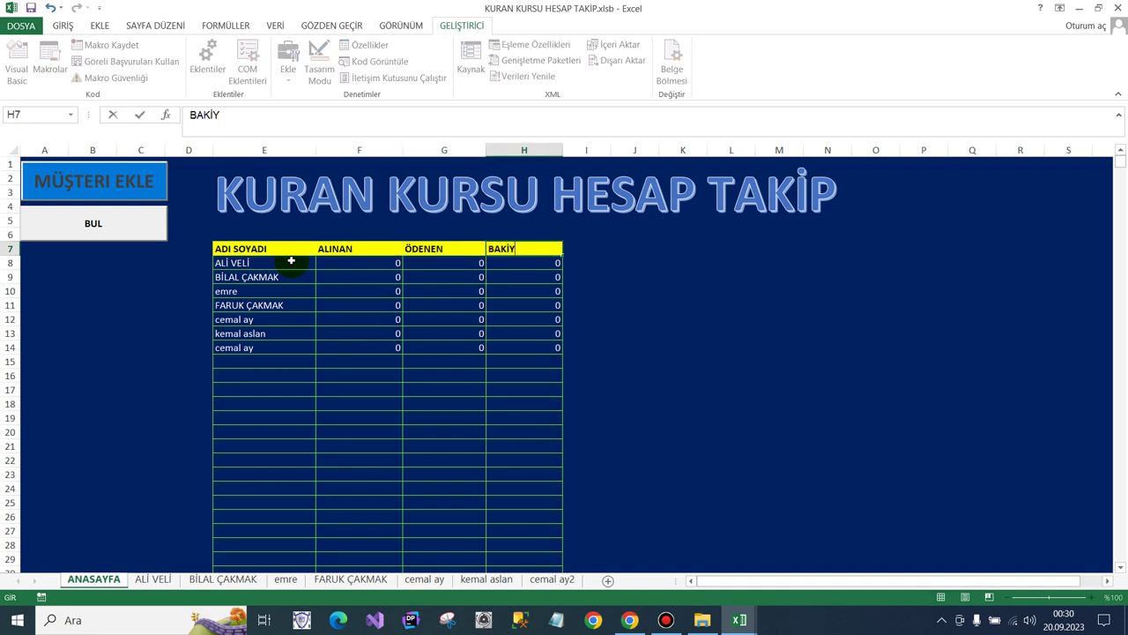
click(333, 374)
click(256, 579)
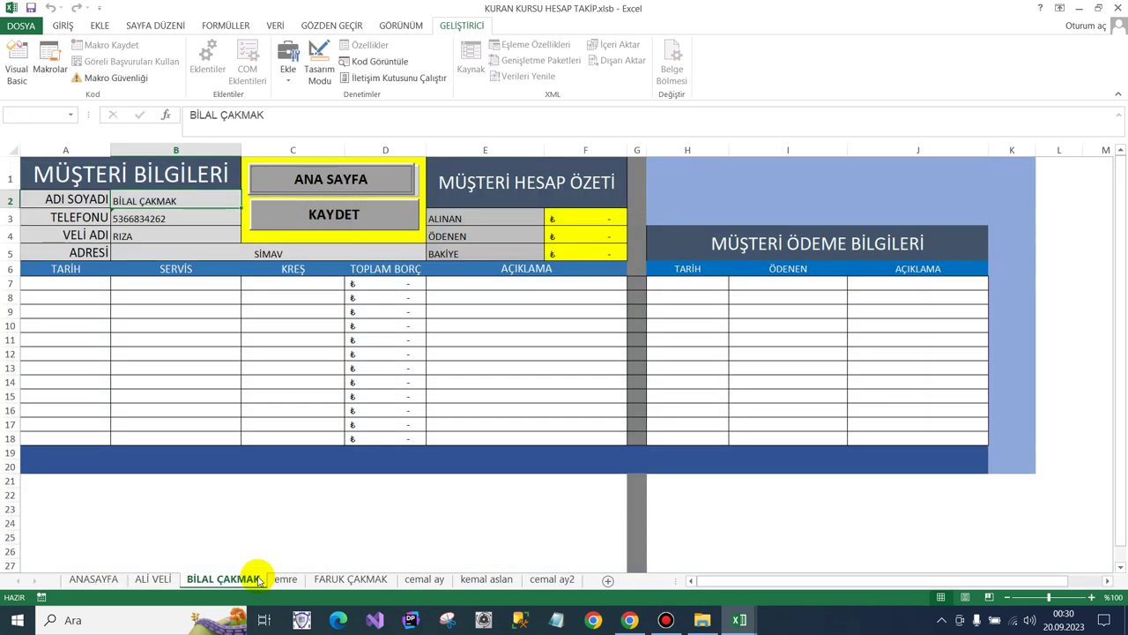
Refresh ANASAYFA and inspect the now-empty row 8 of the summary.
click(93, 580)
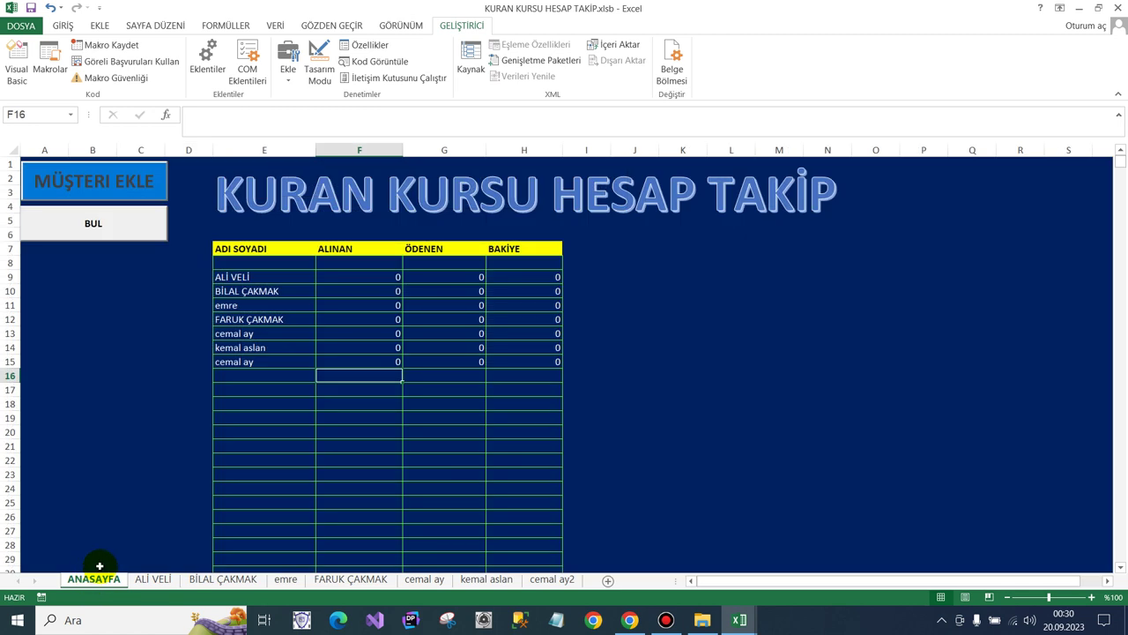
drag(280, 264, 511, 265)
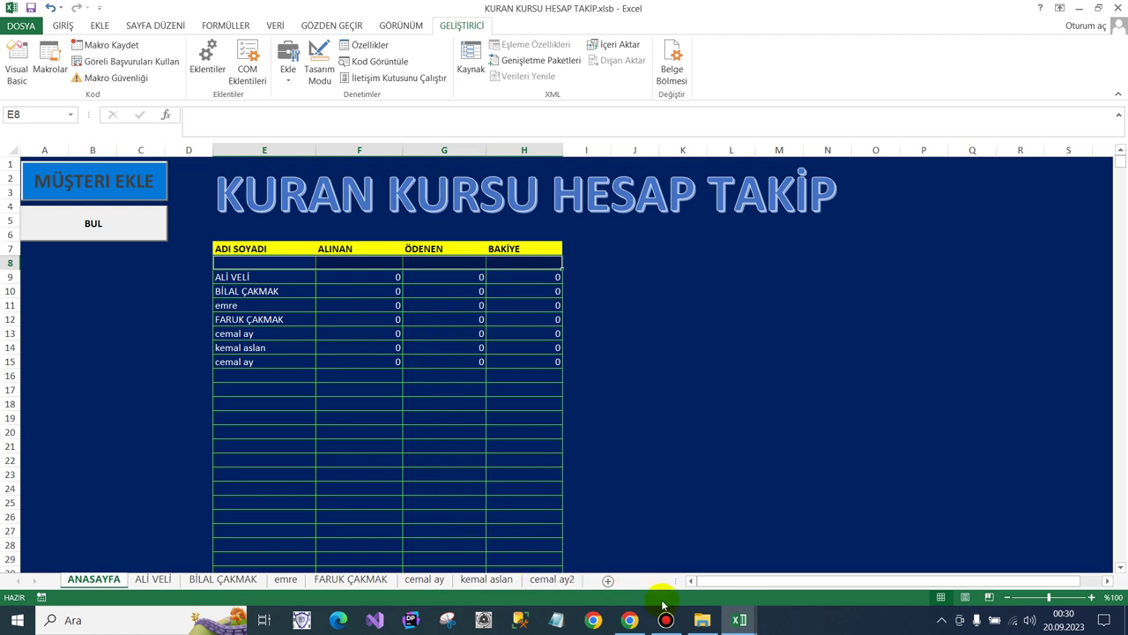
mouse_move(738, 624)
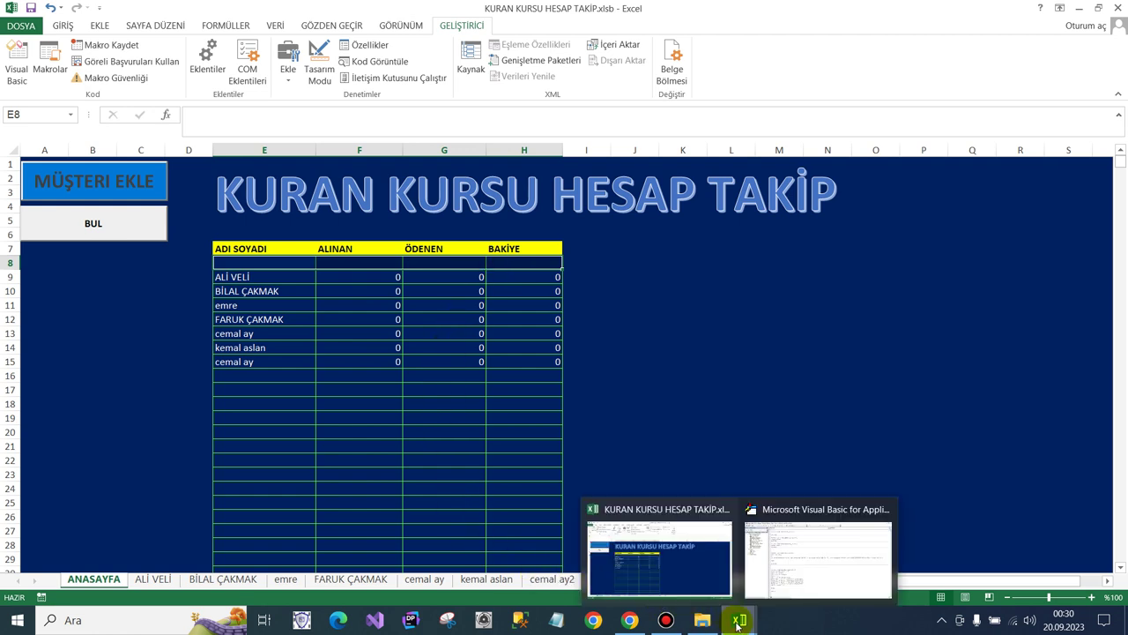
click(239, 500)
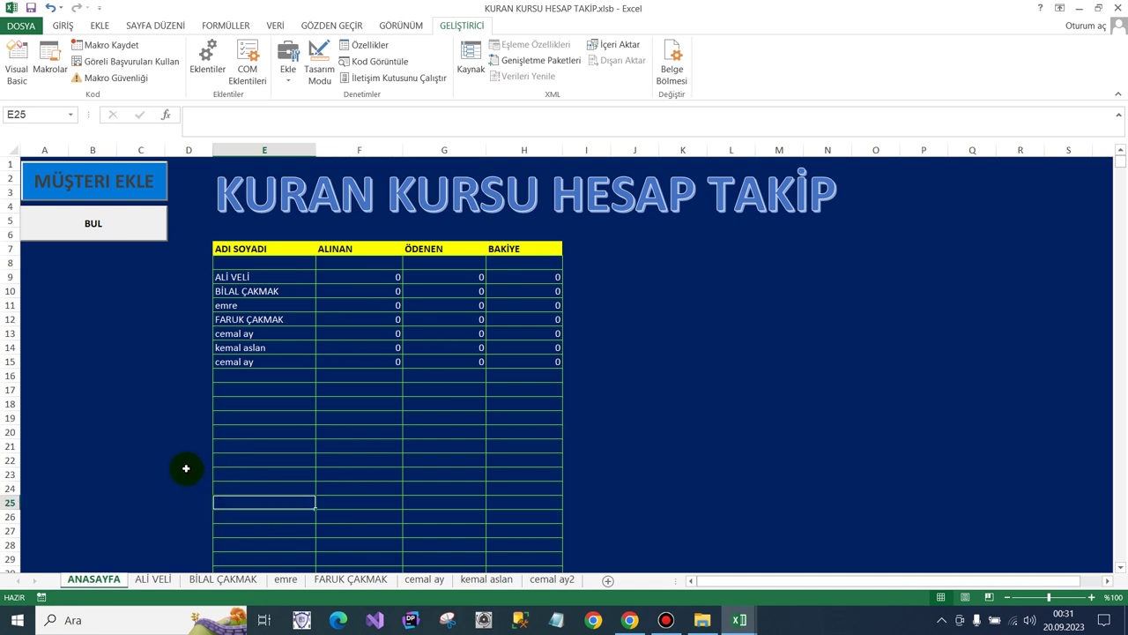
click(77, 573)
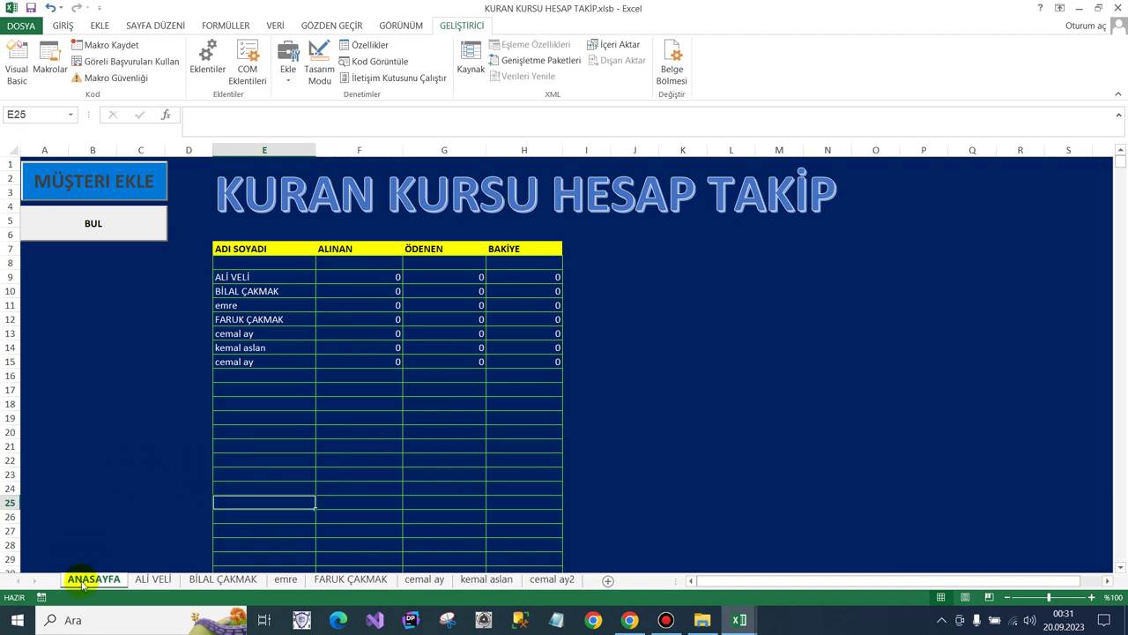
Unhide the Bos sheet, look at it, hide it again, and return to the summary code.
right_click(82, 584)
click(97, 548)
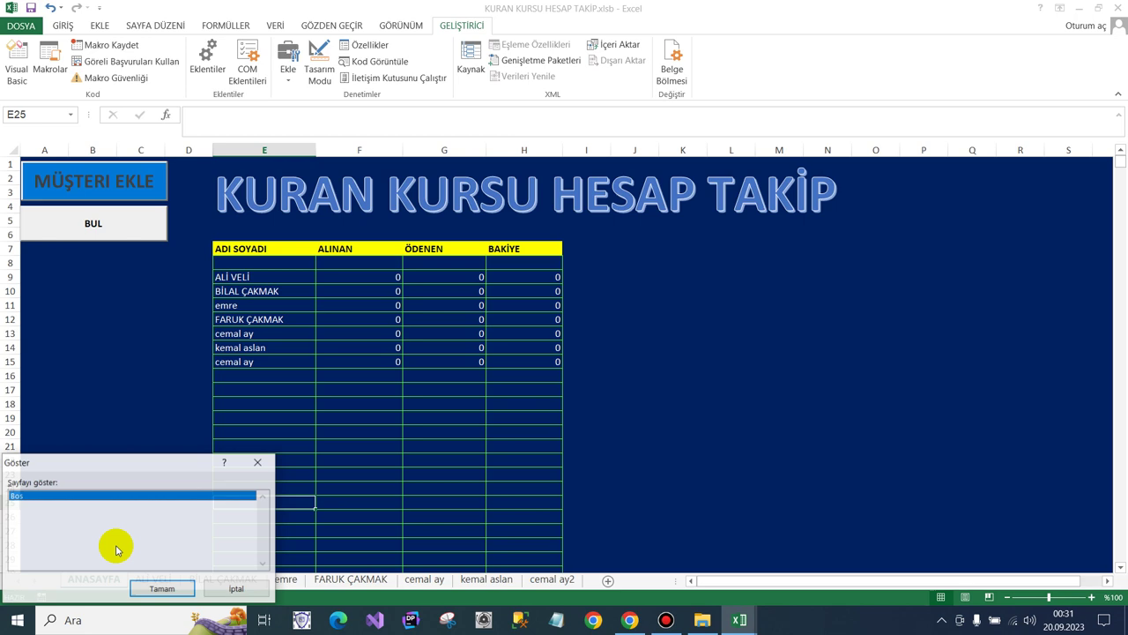
click(148, 590)
click(78, 581)
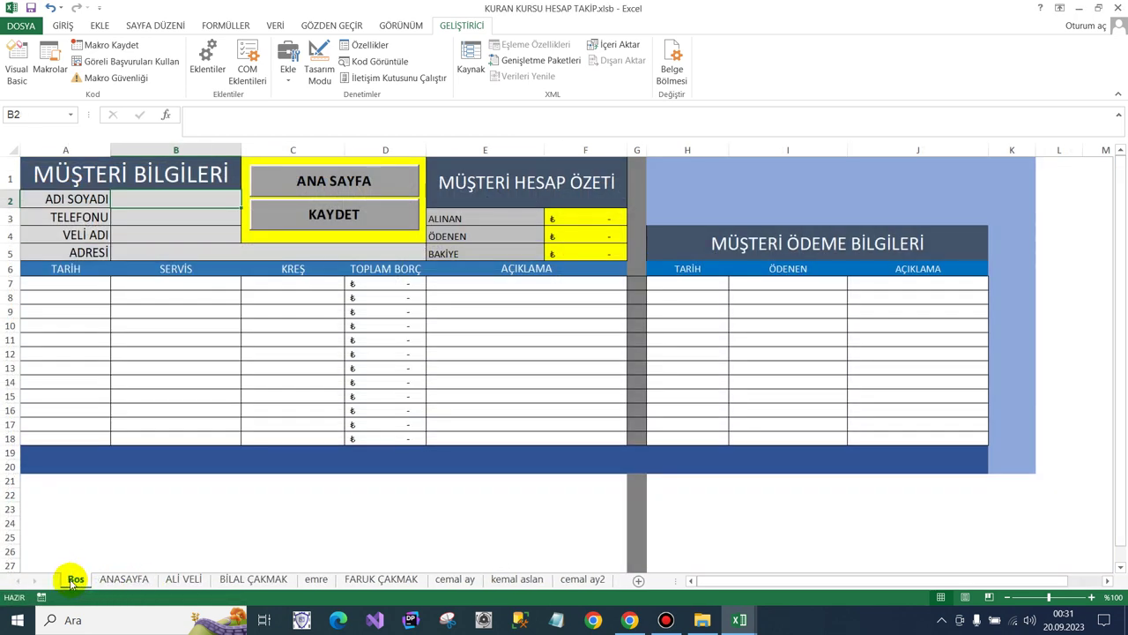
right_click(81, 581)
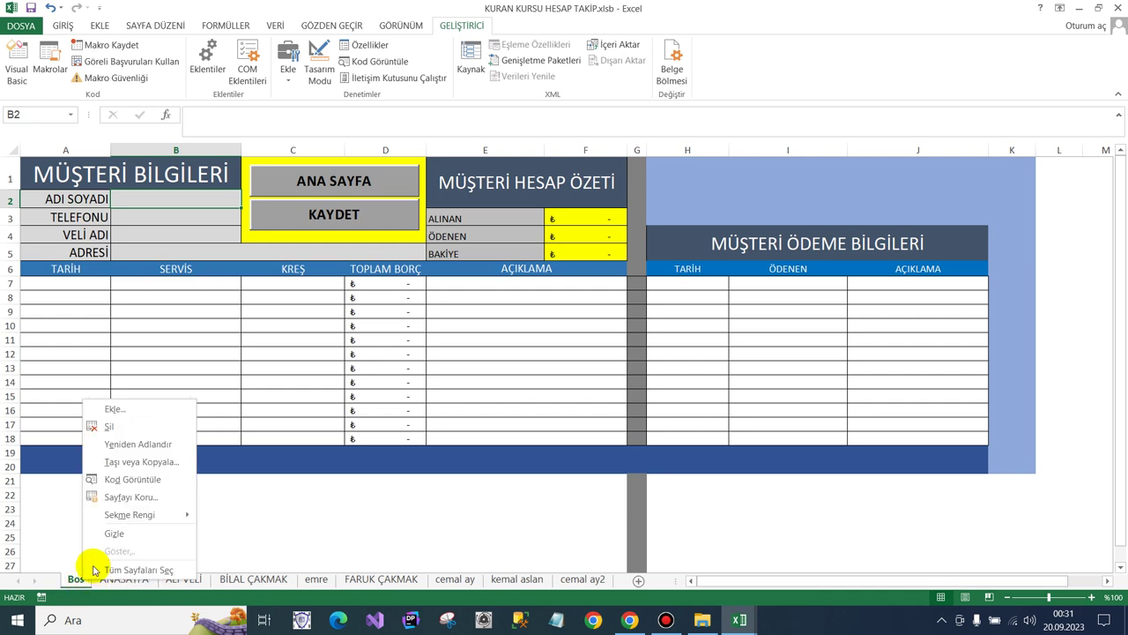
click(115, 538)
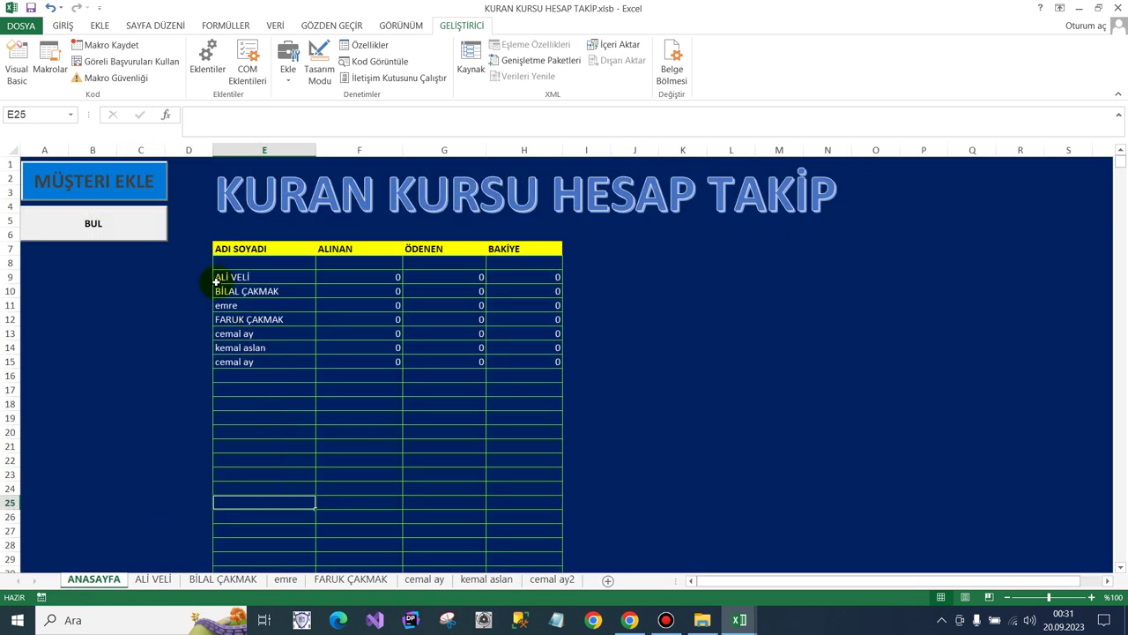
mouse_move(739, 620)
click(804, 568)
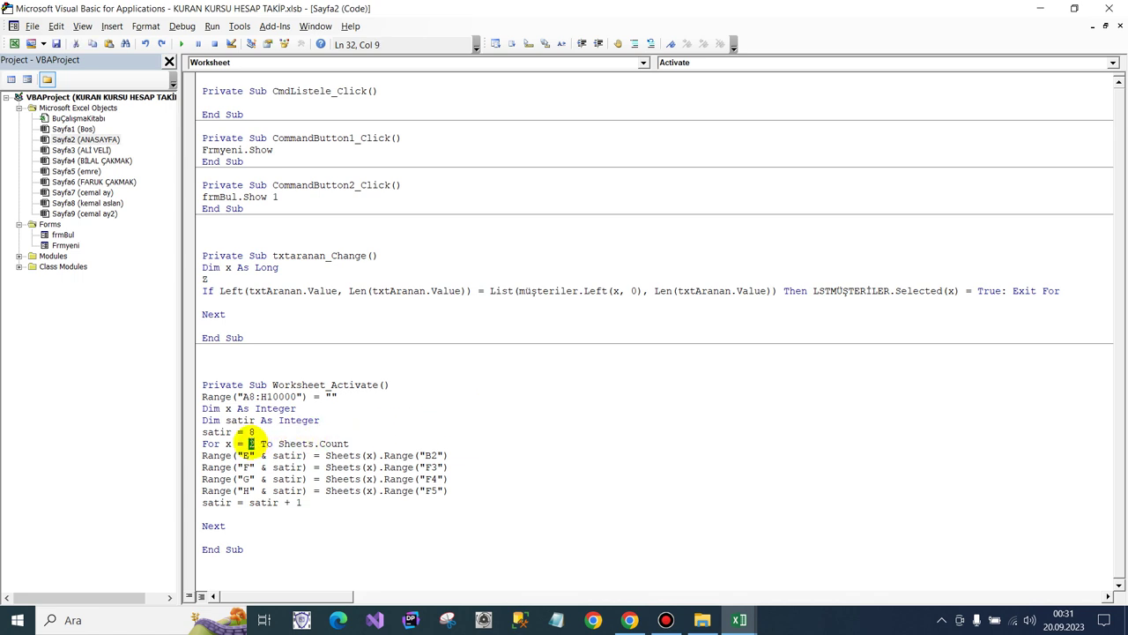
text(3)
click(511, 447)
click(738, 620)
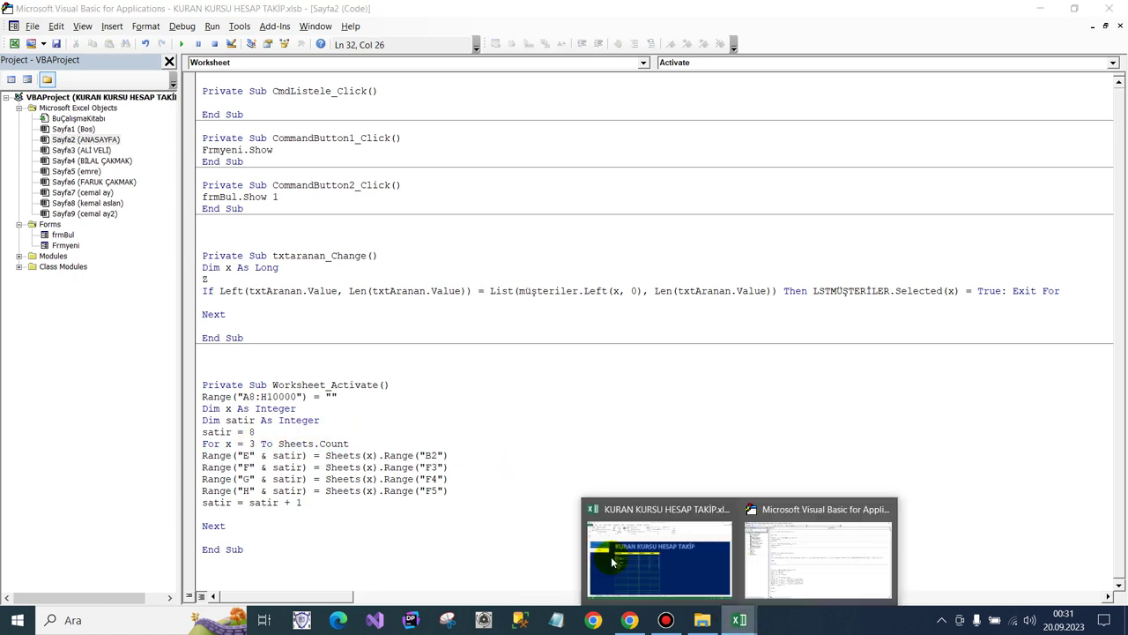
click(623, 576)
click(234, 579)
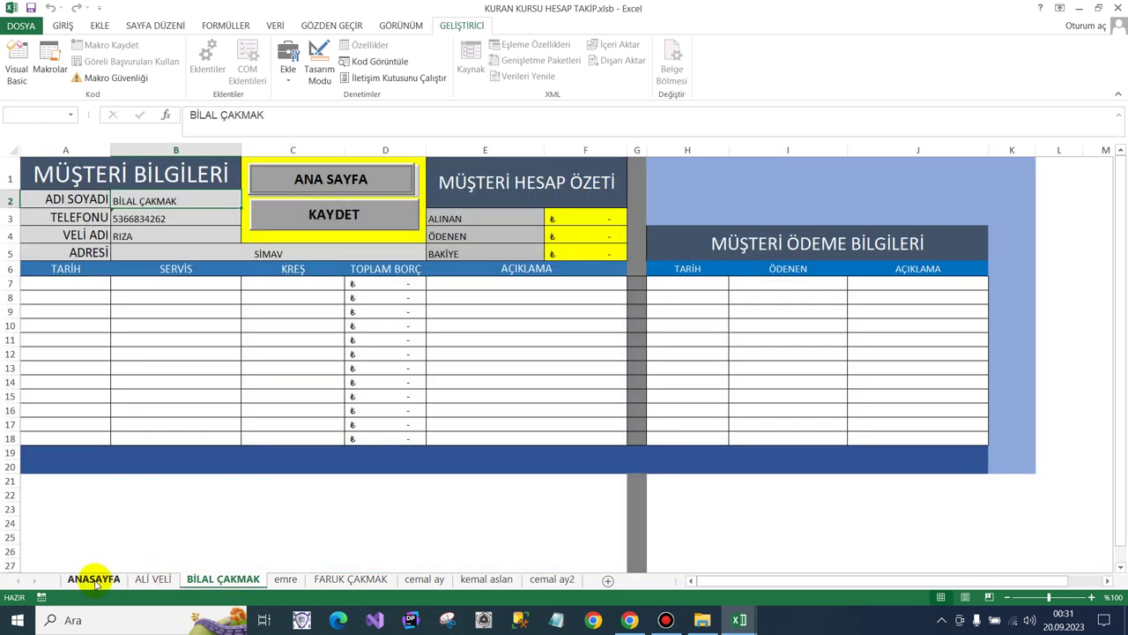
click(93, 579)
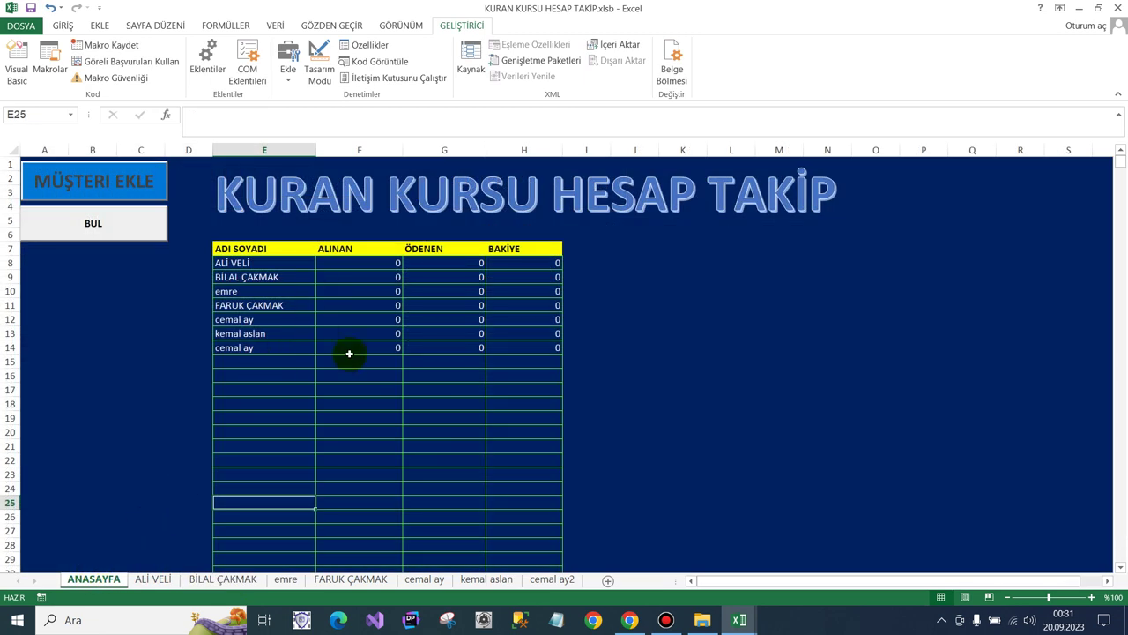
click(551, 579)
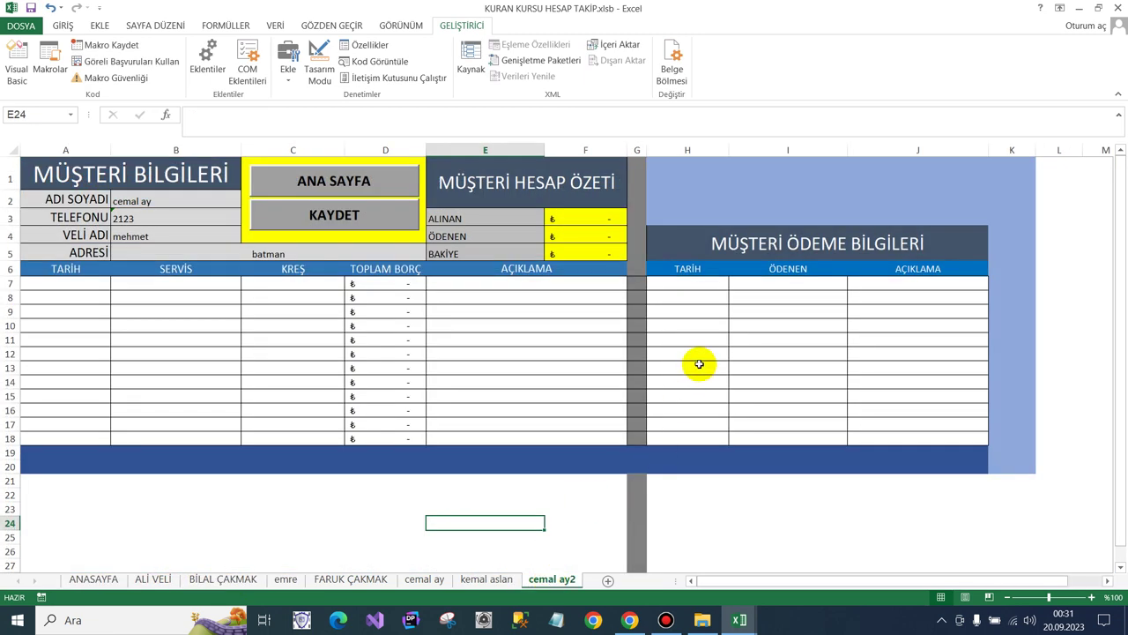
click(298, 284)
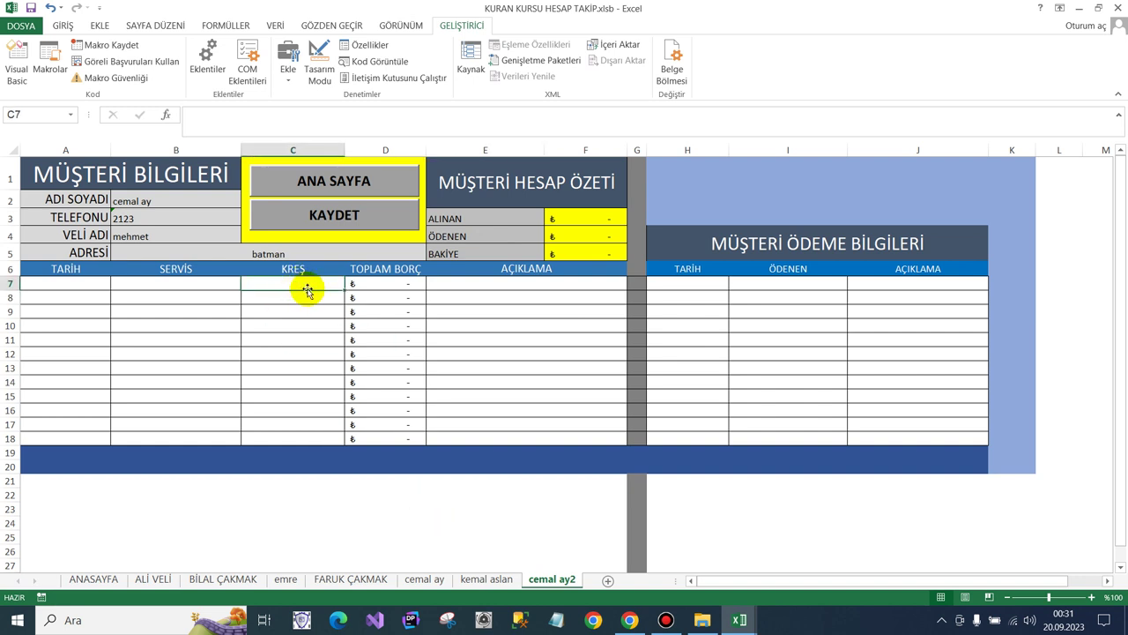
text(3000)
key(Return)
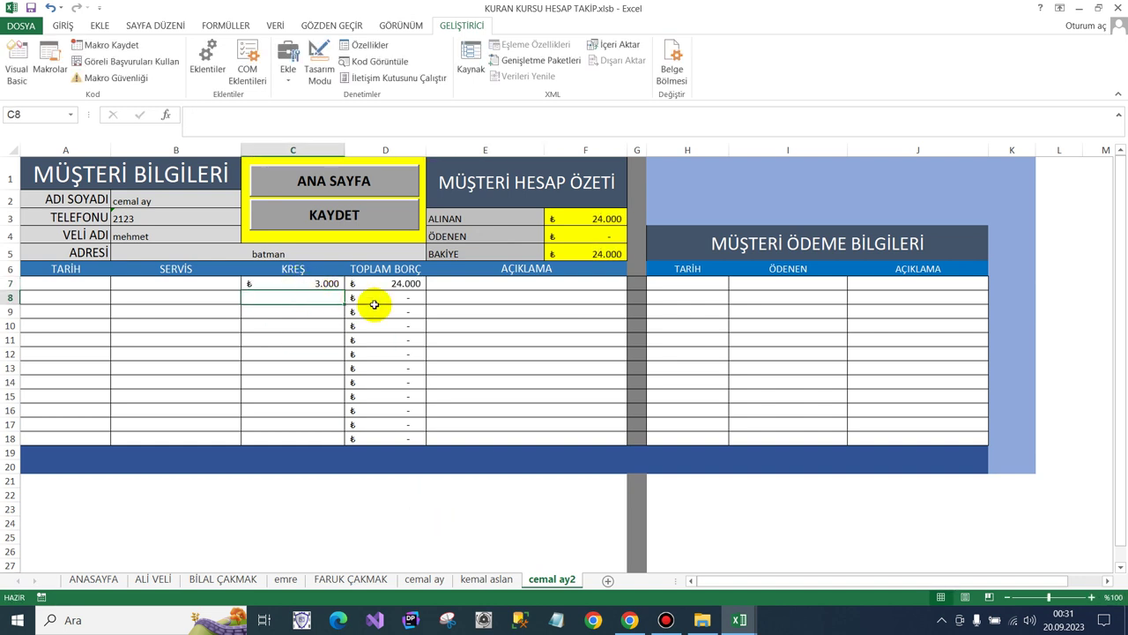
click(816, 286)
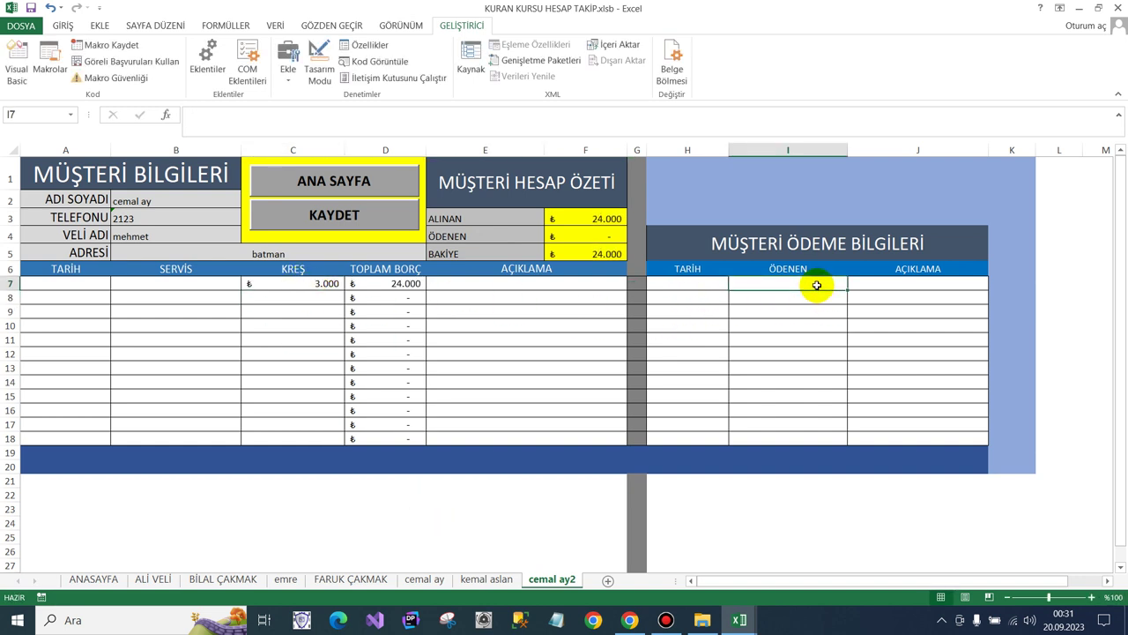
text(500)
key(Return)
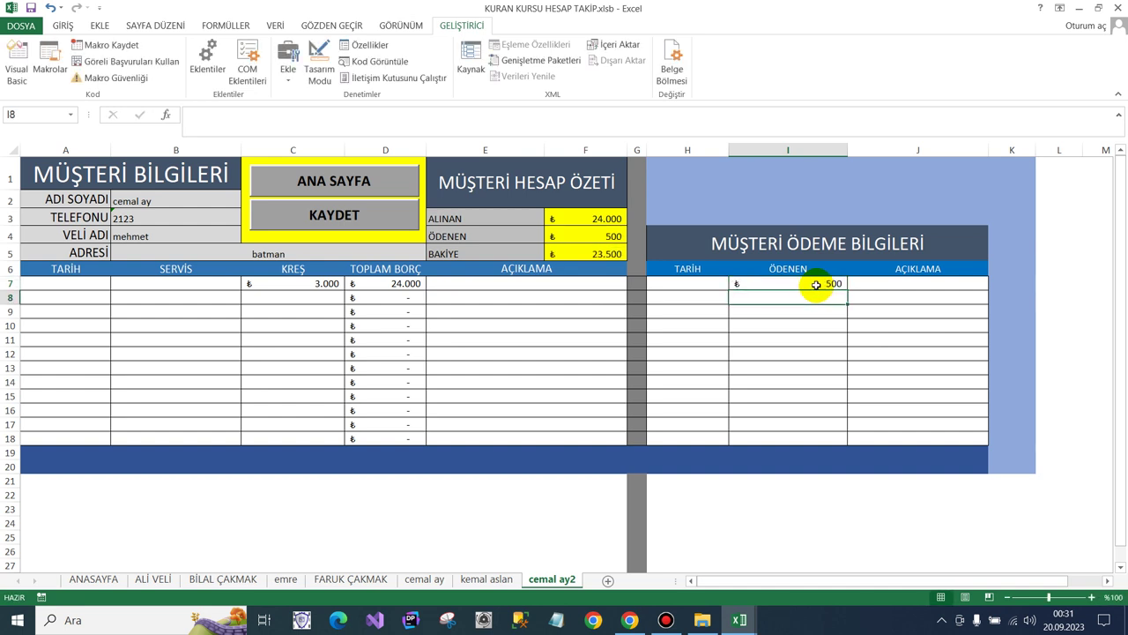
Check the KREŞ value in C7 and the TOPLAM BORÇ formula in D7, then view ANASAYFA.
click(282, 287)
click(361, 286)
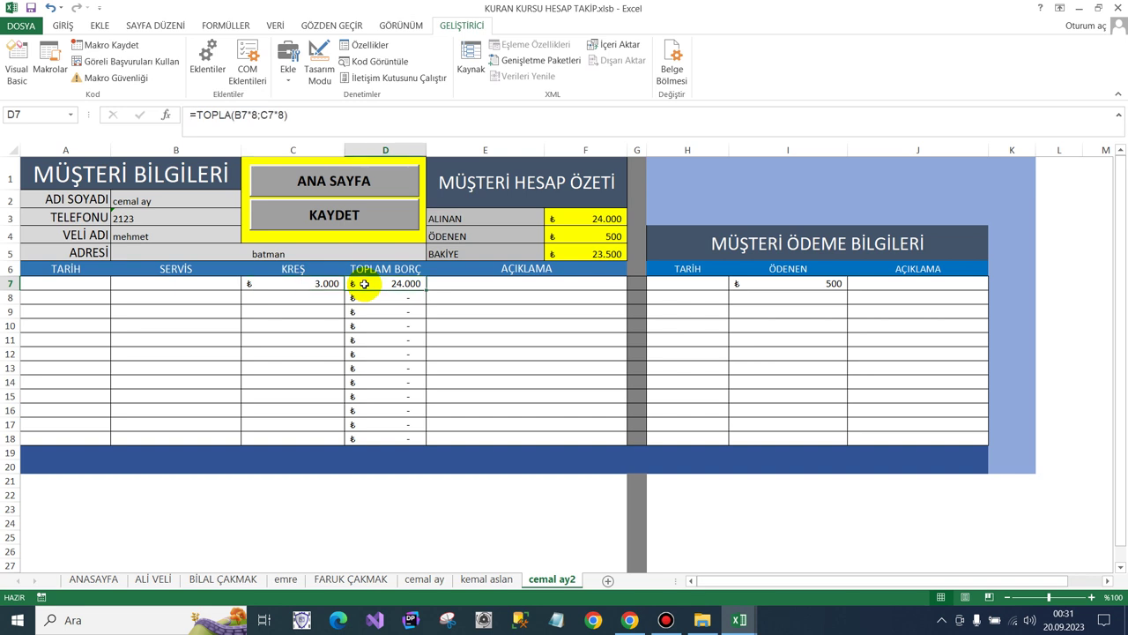
click(316, 284)
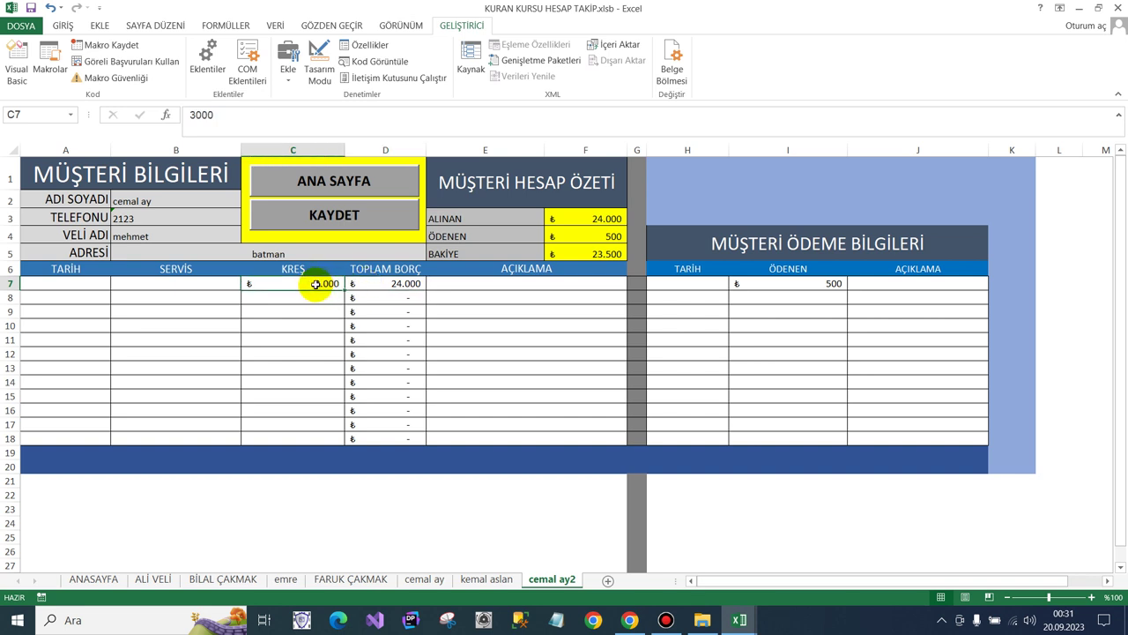
click(389, 283)
click(319, 283)
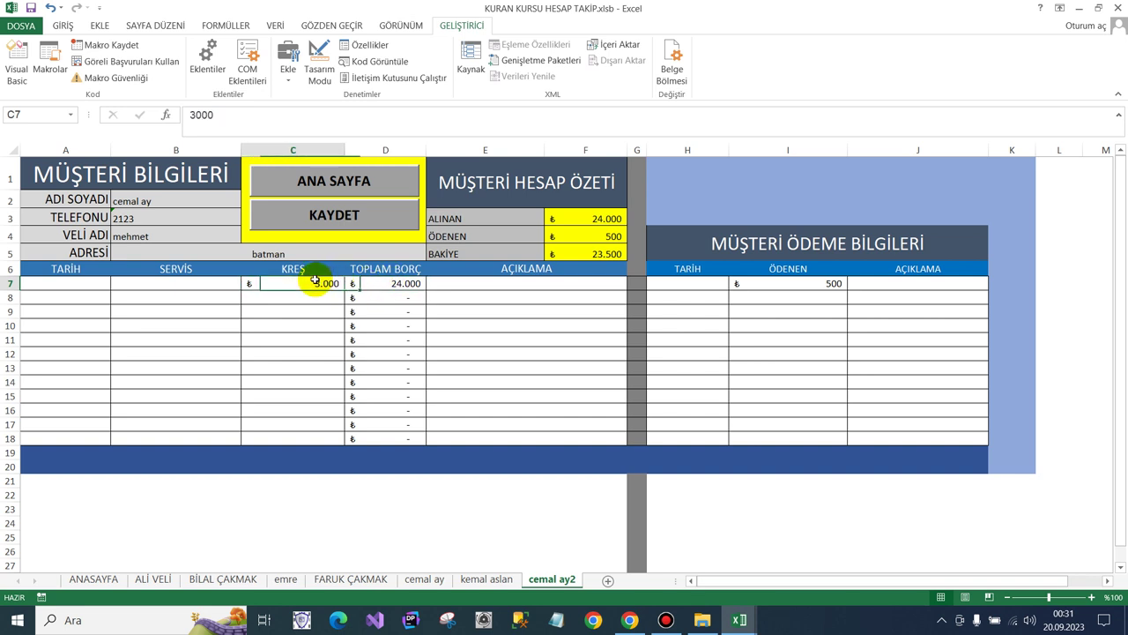
click(93, 579)
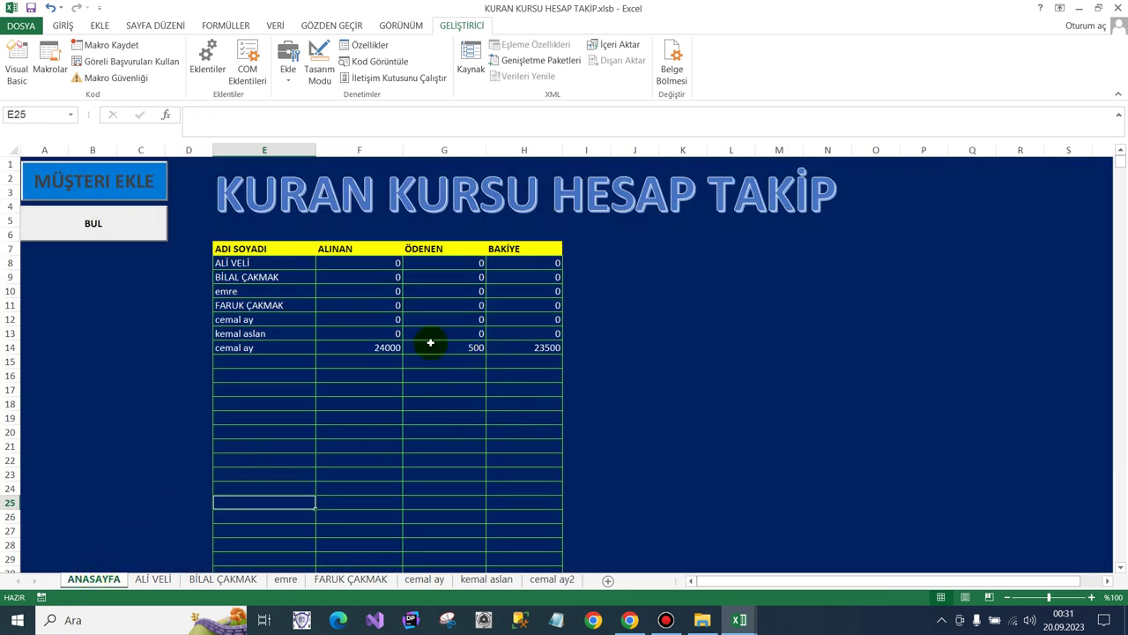
Check the row 14 figures, clear E8:H16, and let the macro refill the summary table.
click(525, 351)
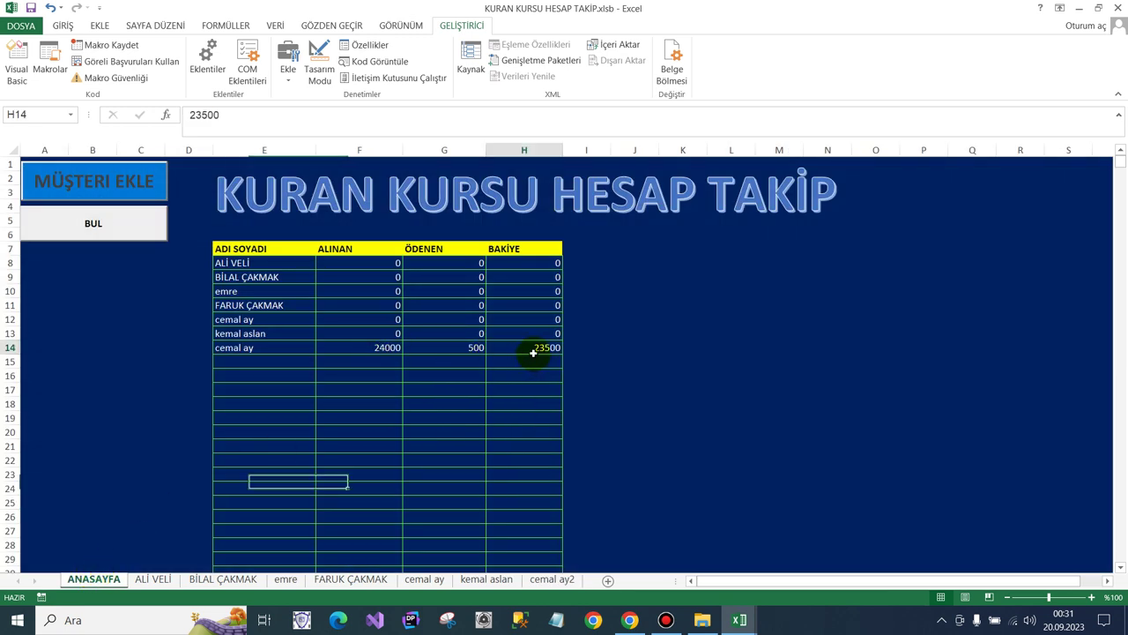
click(451, 351)
click(368, 350)
click(327, 429)
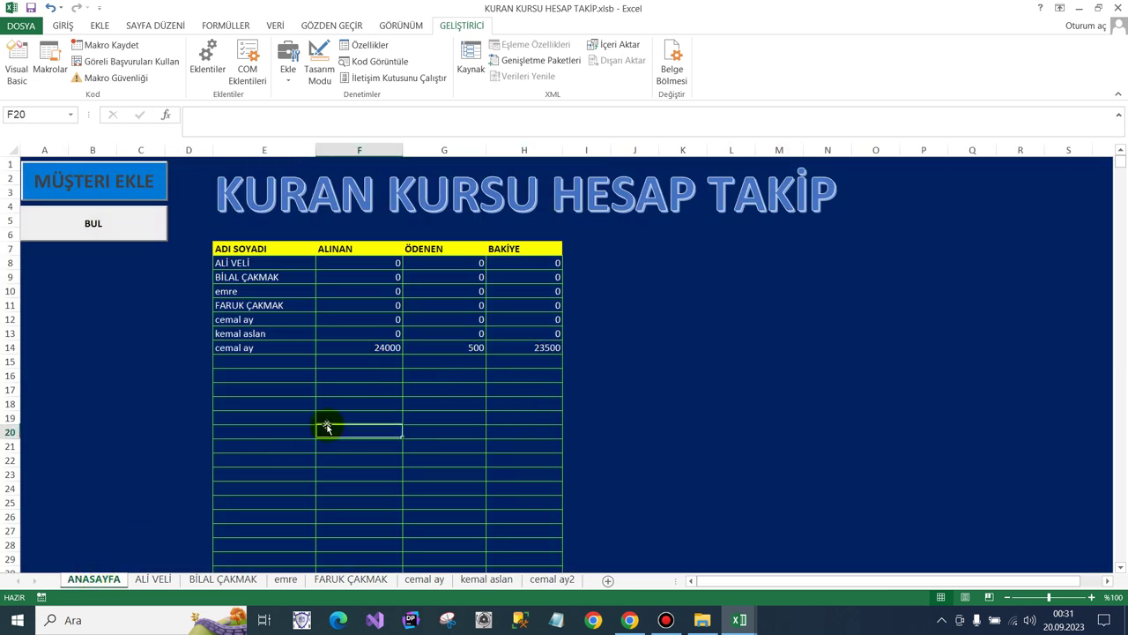
drag(271, 264, 513, 381)
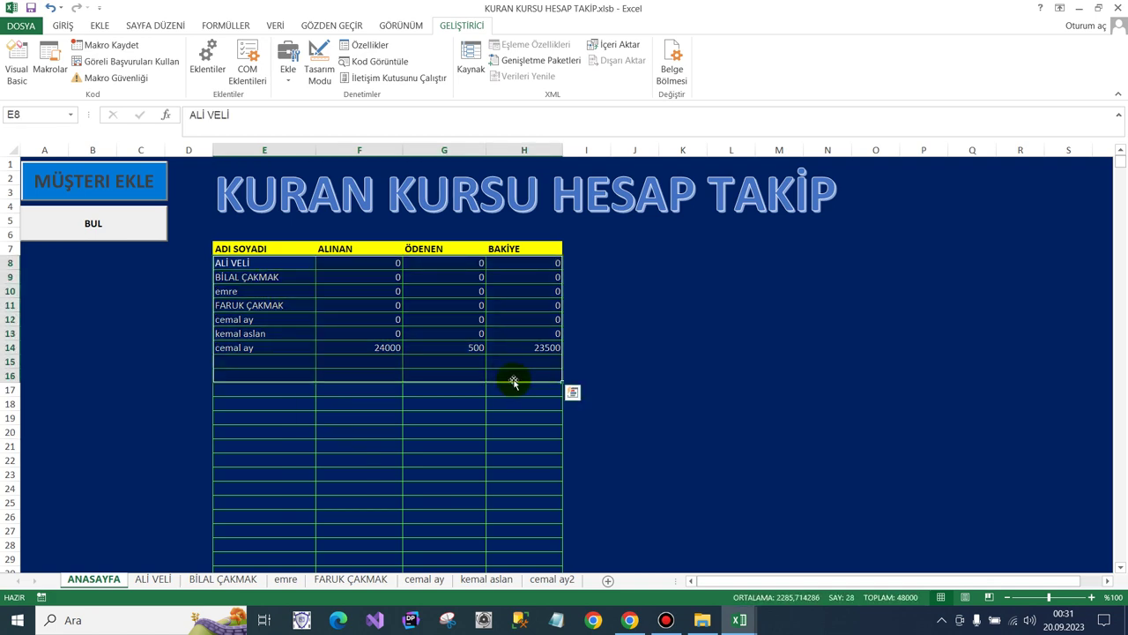
key(Delete)
click(453, 428)
click(251, 579)
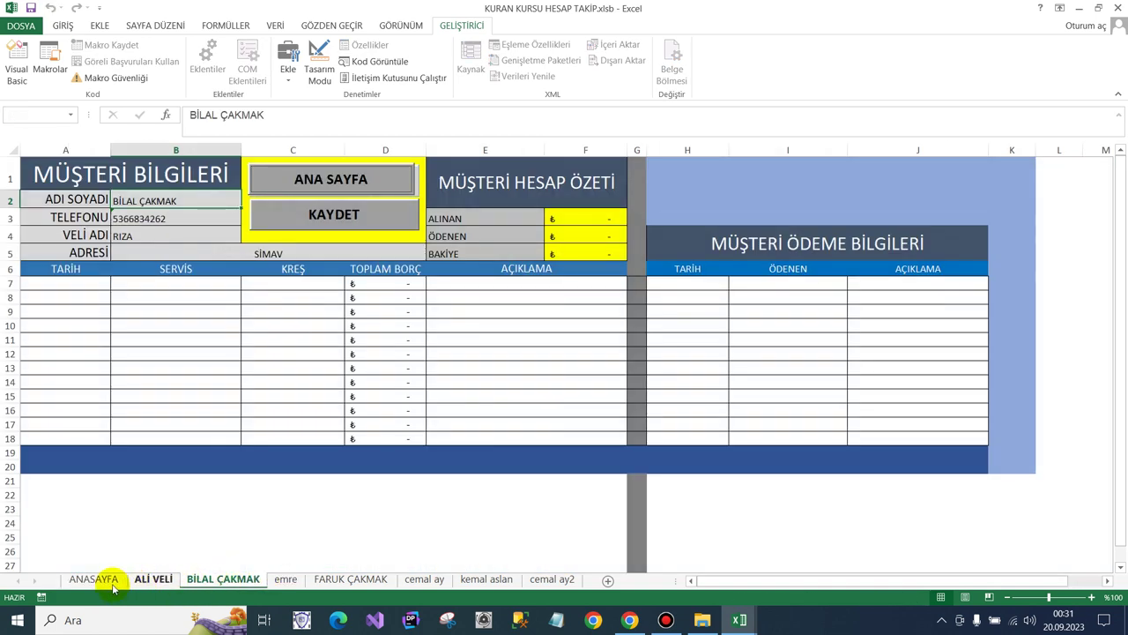
click(94, 579)
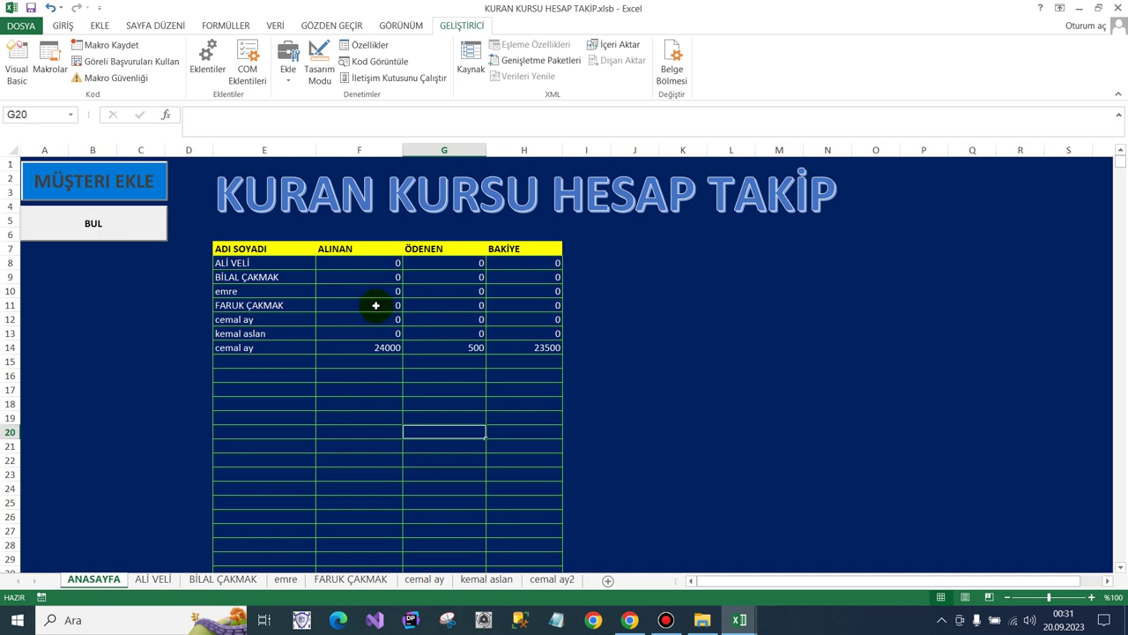
Apply the Finansal TL number format to columns F through H.
drag(360, 150, 528, 151)
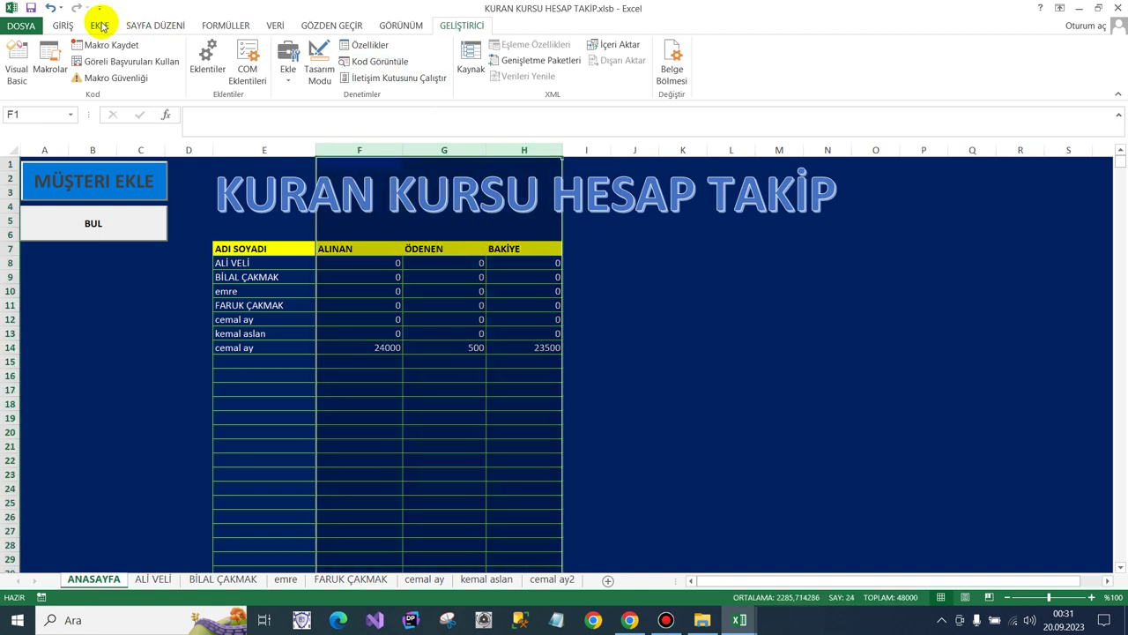
click(63, 24)
click(450, 74)
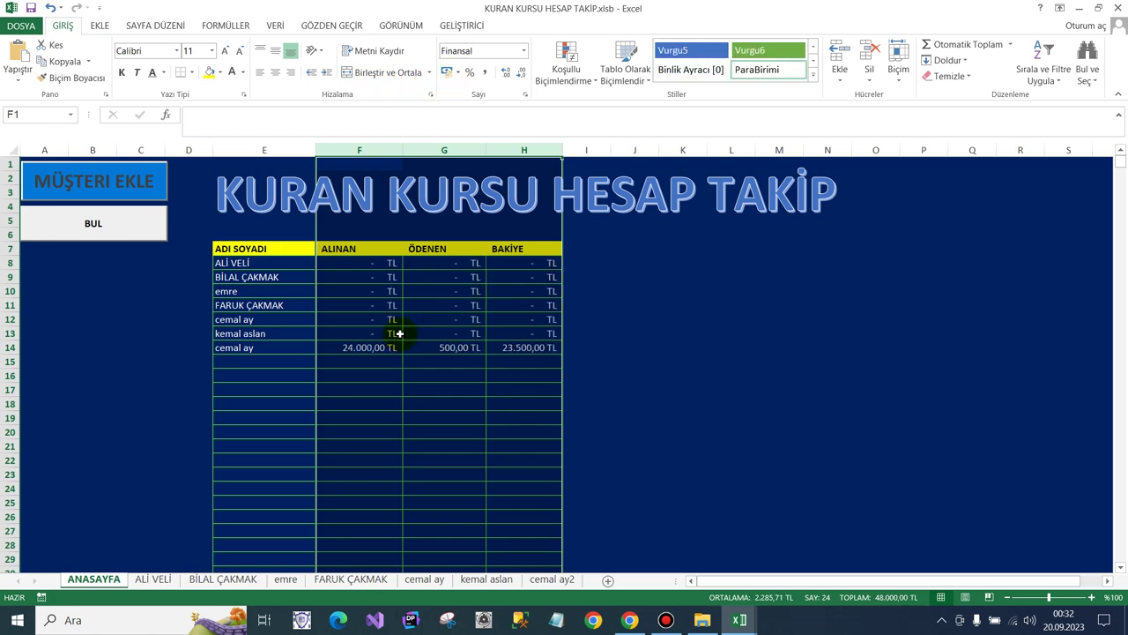
click(397, 332)
Clear E8:H14 again and refill the summary by switching to a customer sheet and back.
click(145, 580)
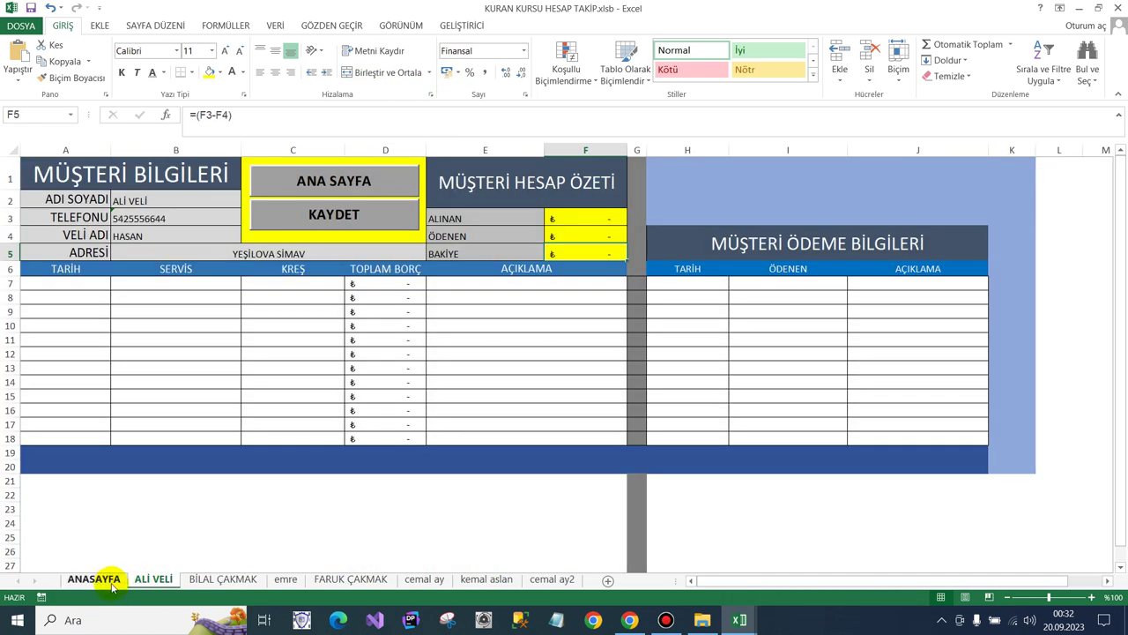
click(95, 579)
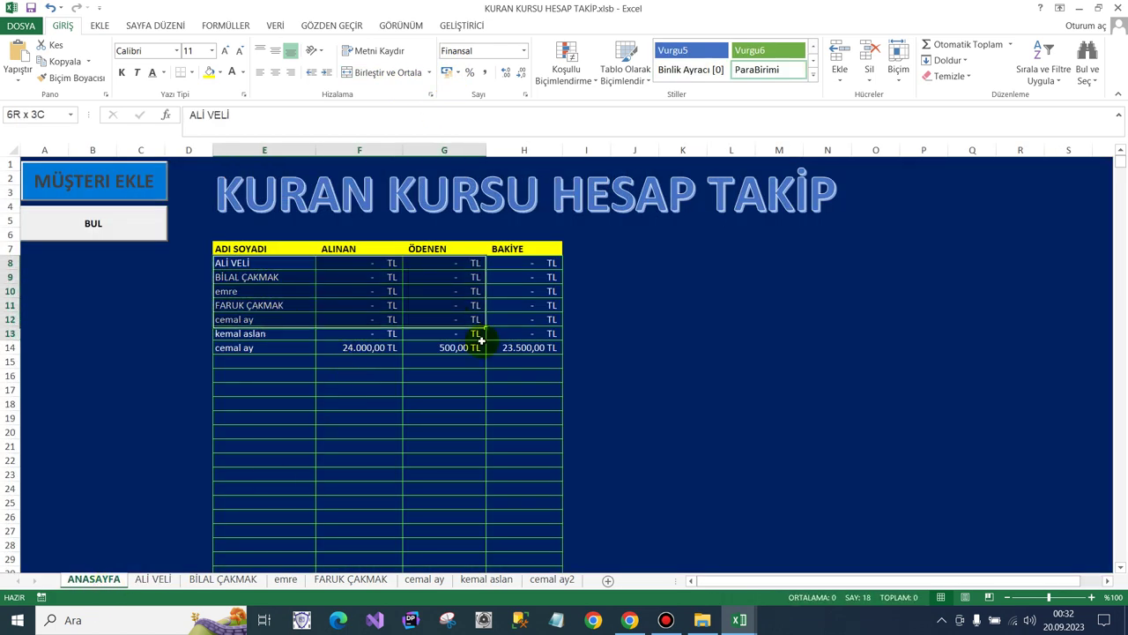
drag(268, 265, 516, 354)
key(Delete)
click(370, 444)
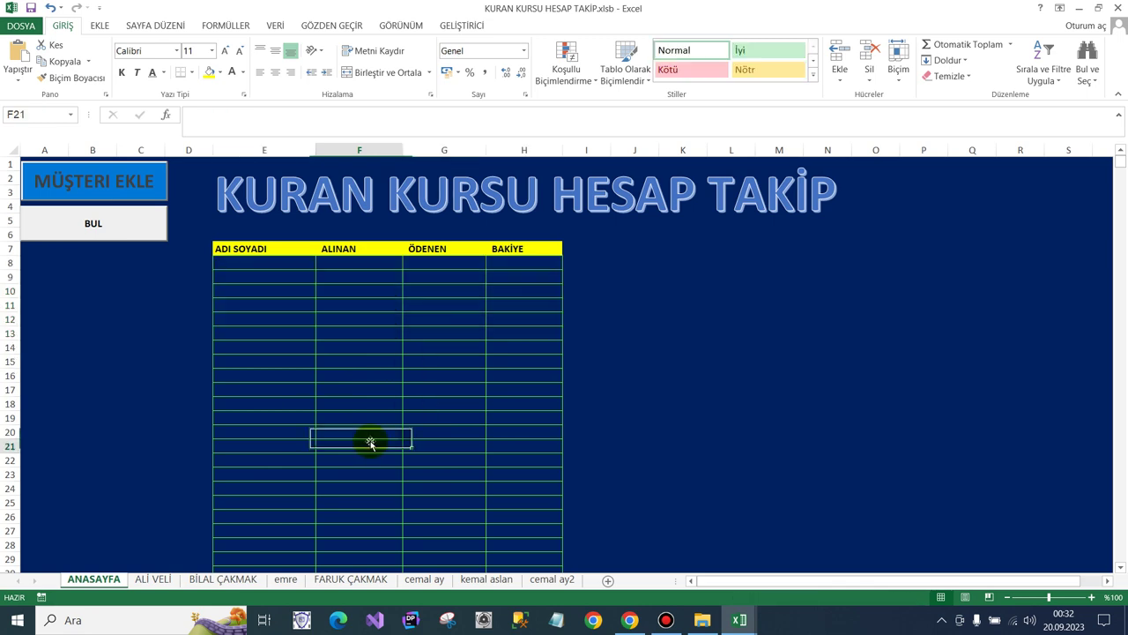
click(351, 579)
click(95, 579)
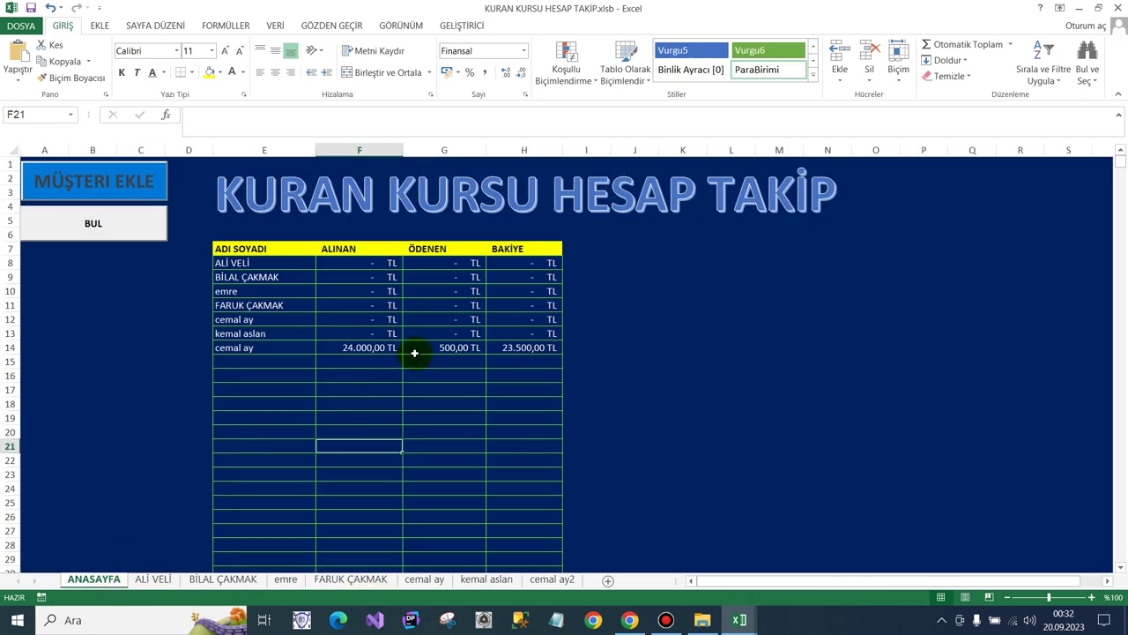
Fill the MÜŞTERİ EKLE form with the customer's name, phone, parent name and address, and save it.
click(122, 176)
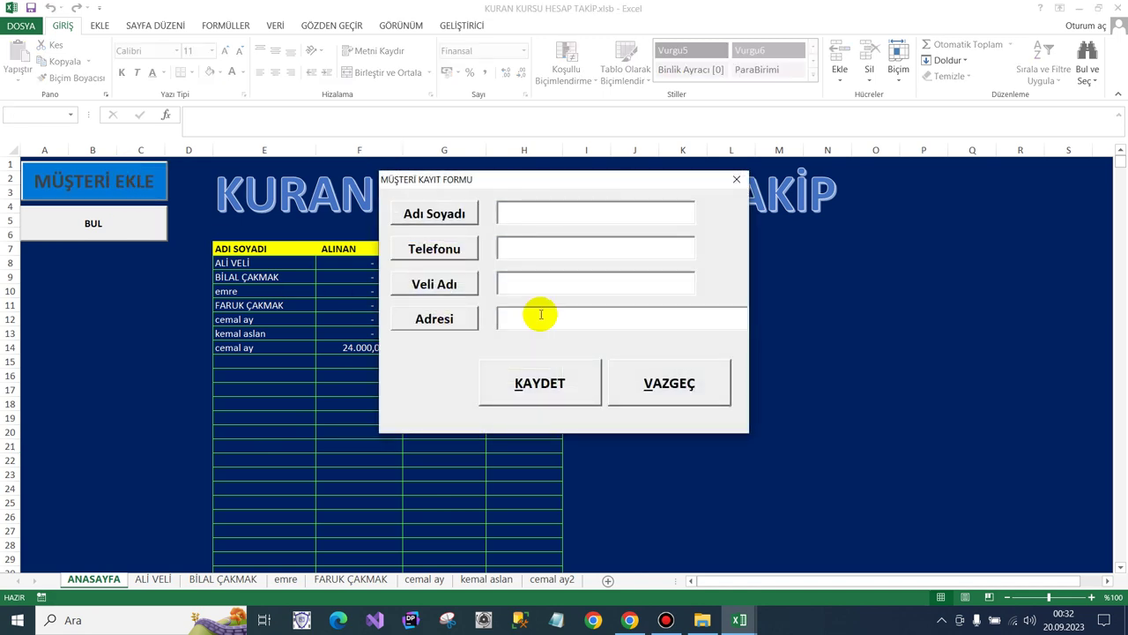
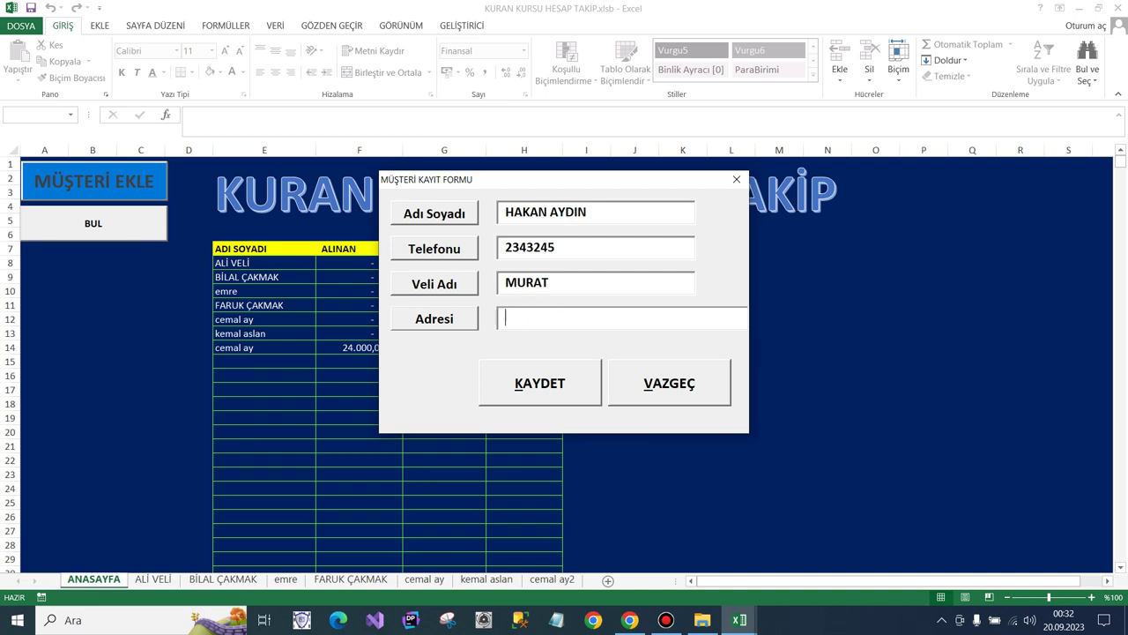
text(SDFGDSFG)
click(538, 398)
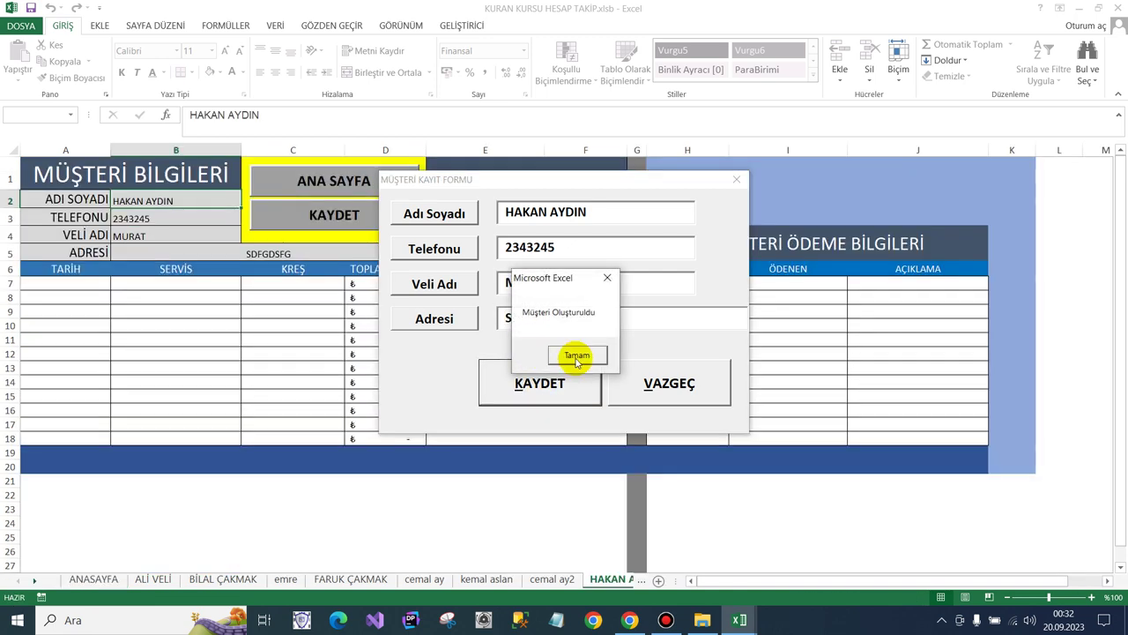
click(576, 357)
Enter a 400 KREŞ charge in C7 and a 550 payment in I7 on the new customer's sheet.
click(262, 283)
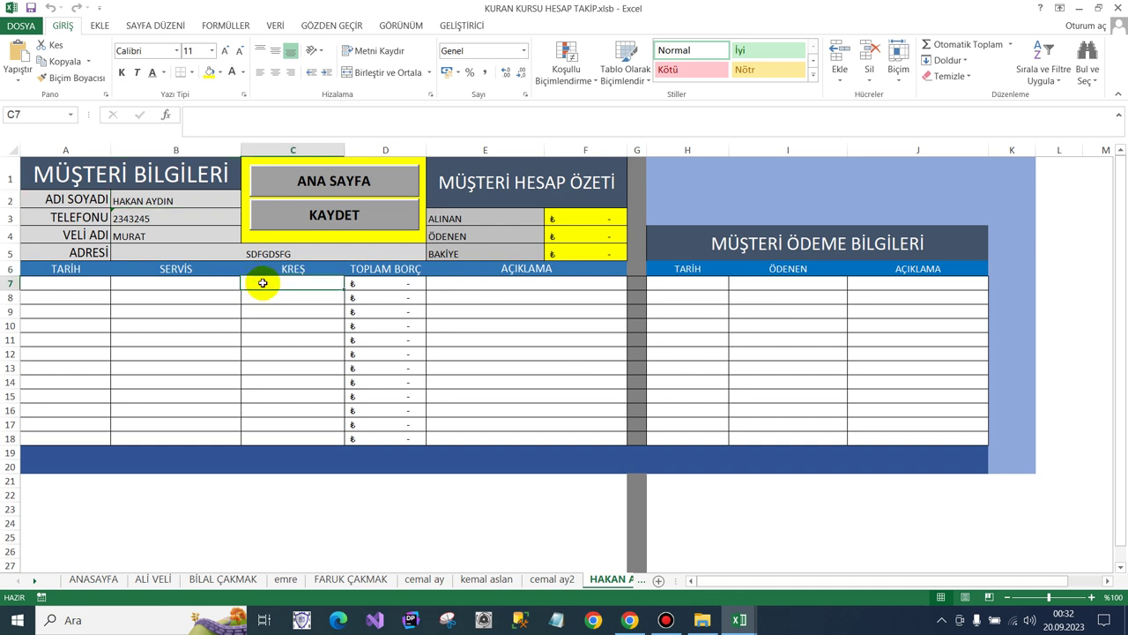
text(400)
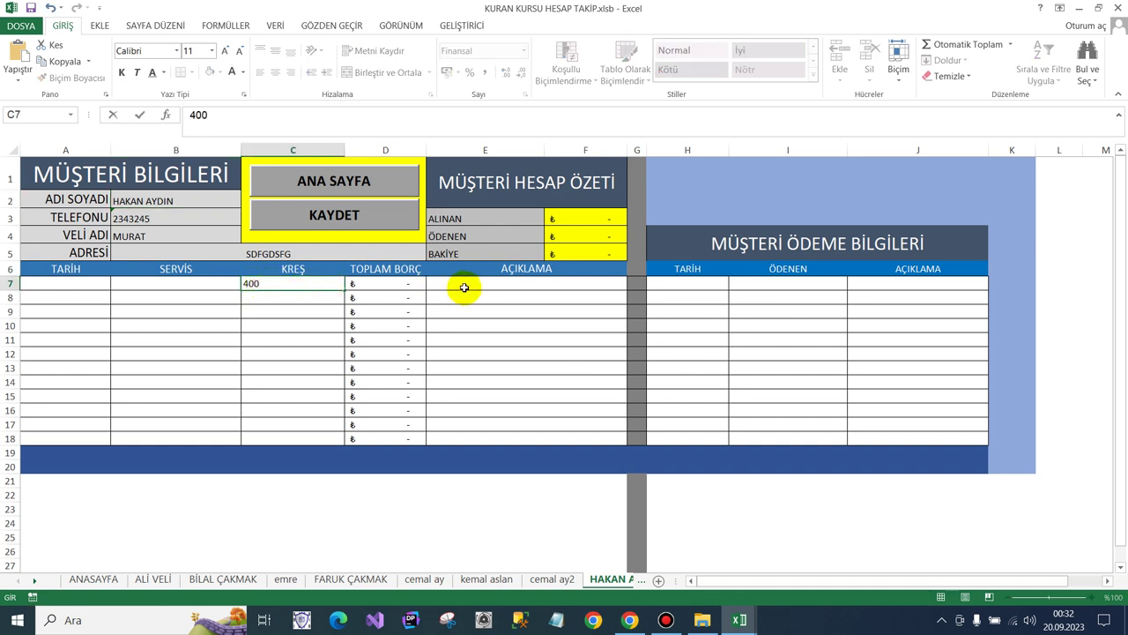
click(461, 284)
click(791, 283)
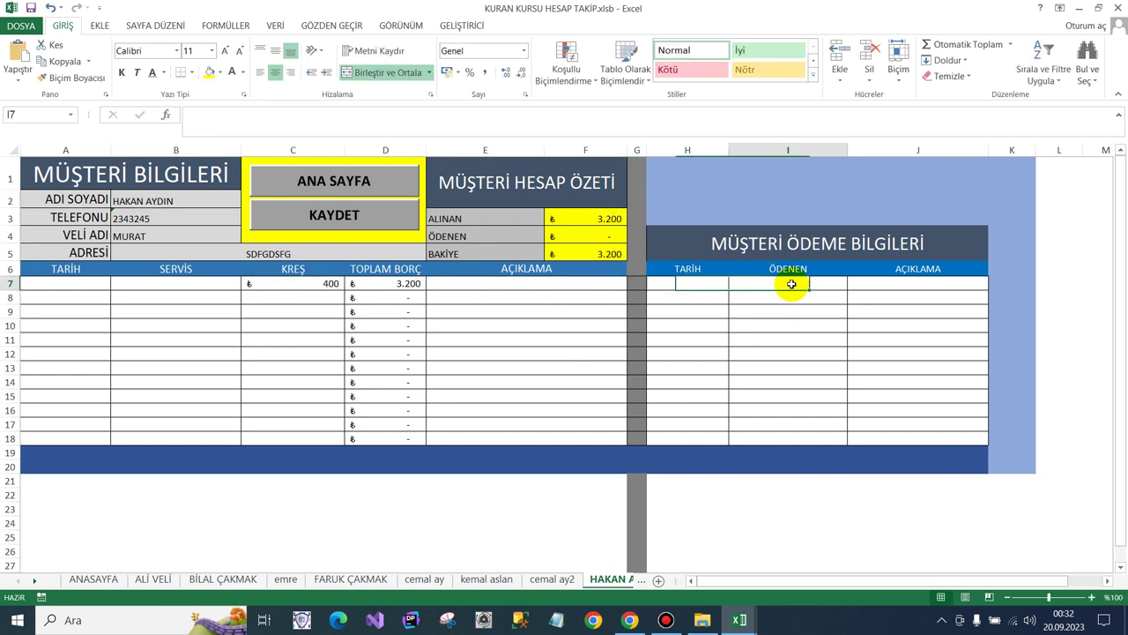
text(5)
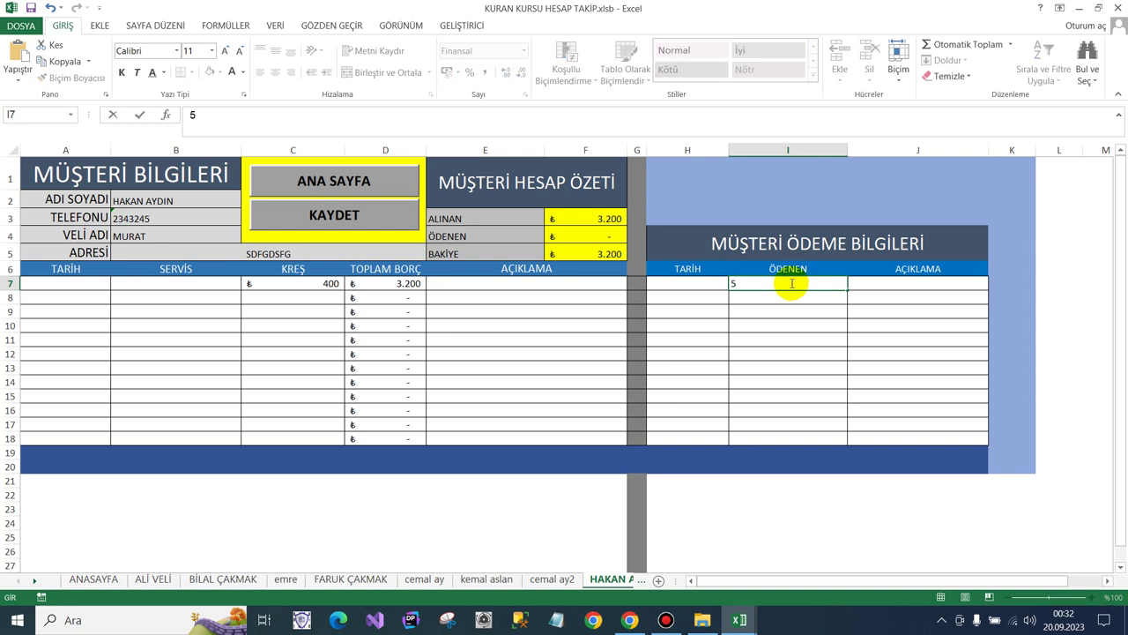
text(0)
key(Return)
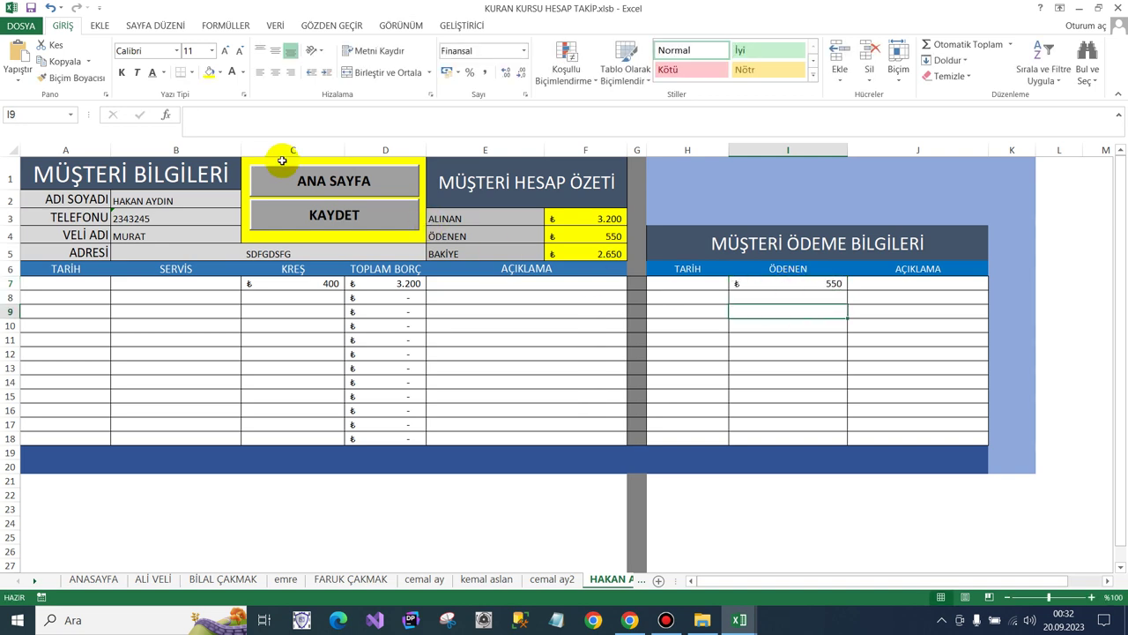
Check the new customer's balance on ANASAYFA, then search for, open and save their sheet and return.
click(295, 180)
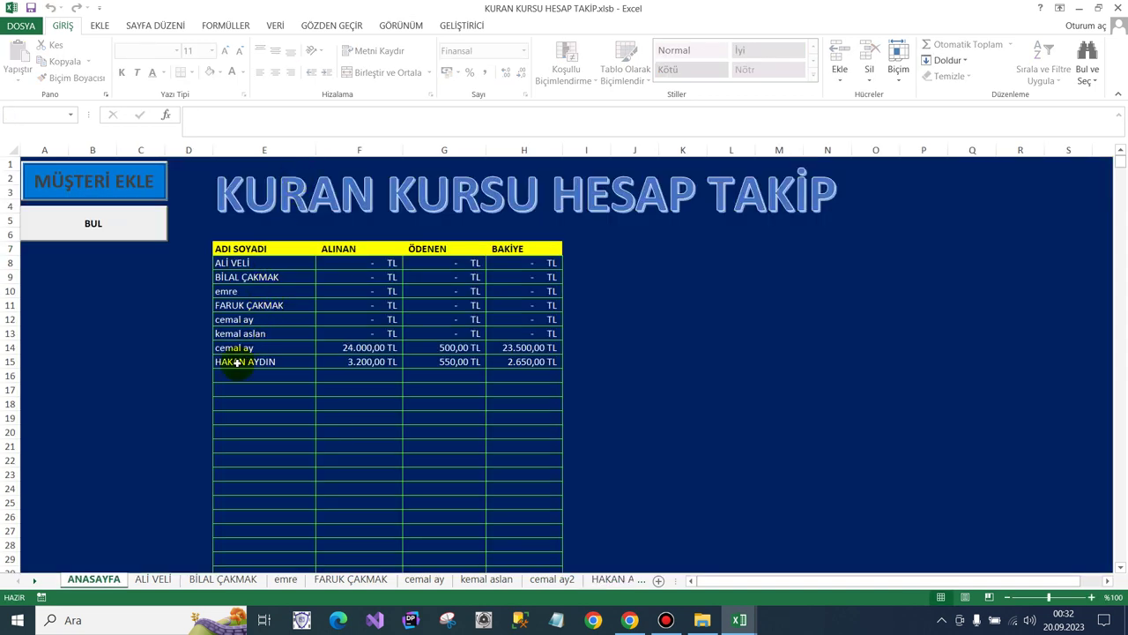
click(516, 362)
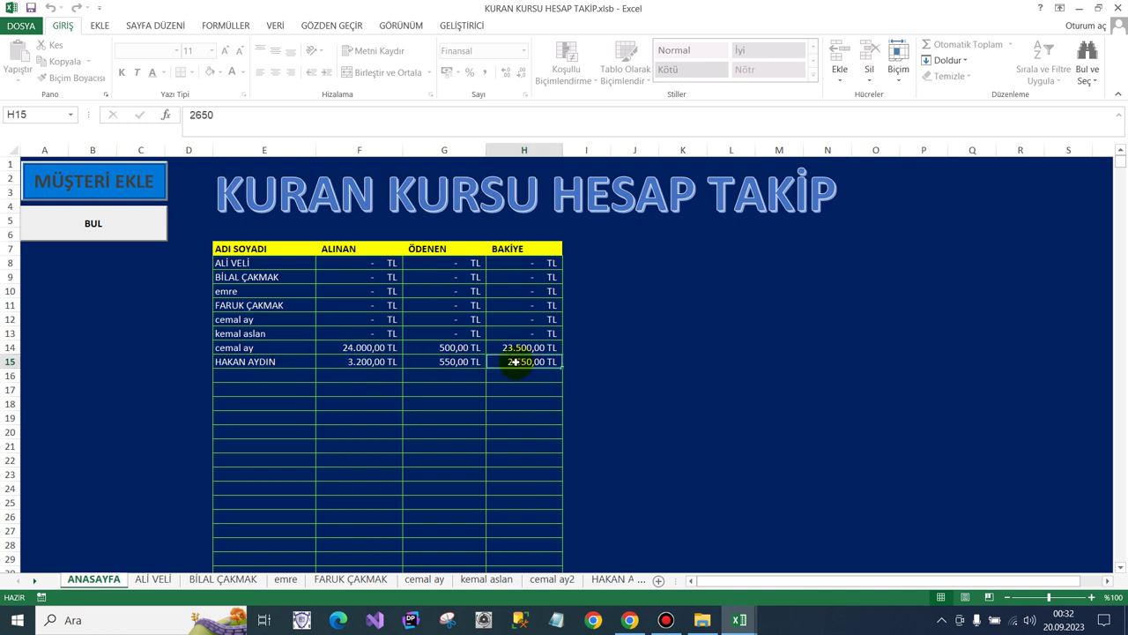
click(104, 221)
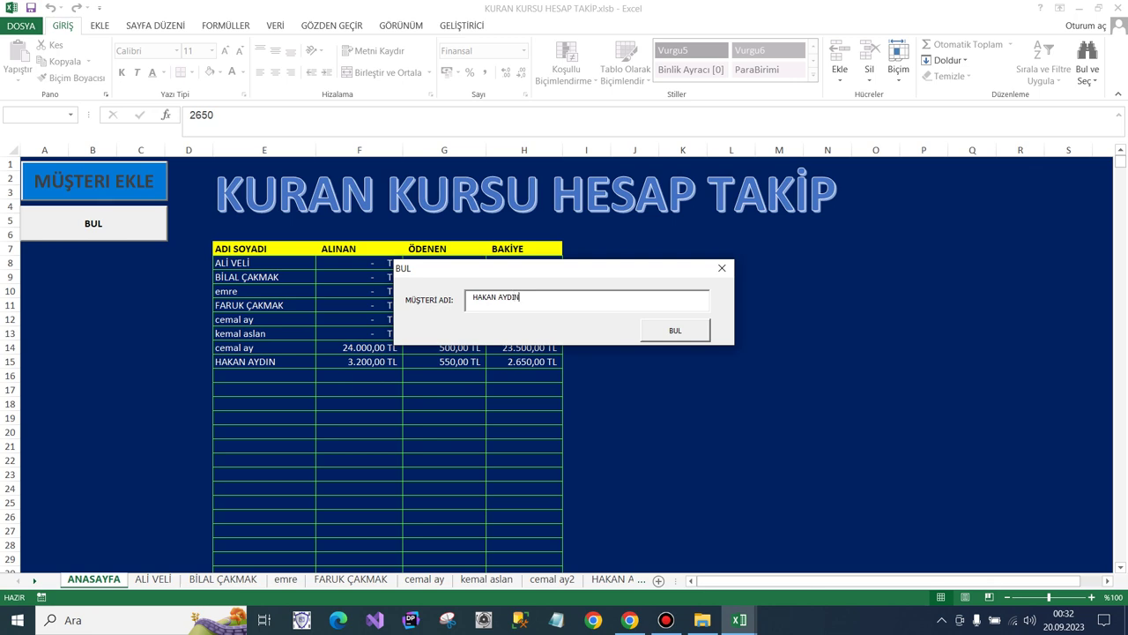
click(671, 326)
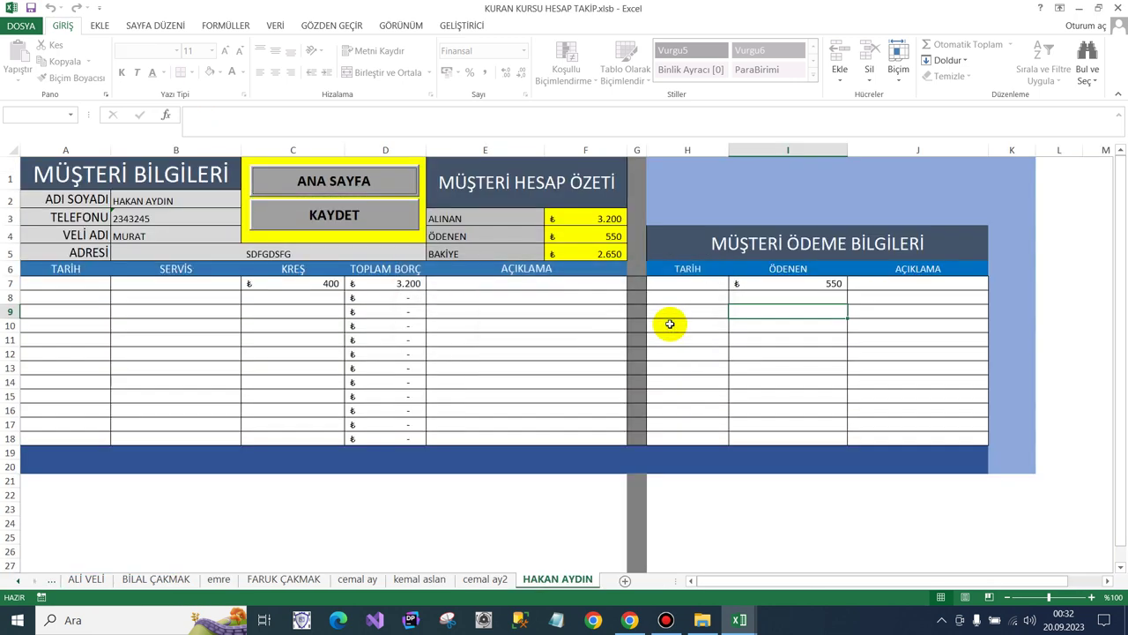
click(379, 215)
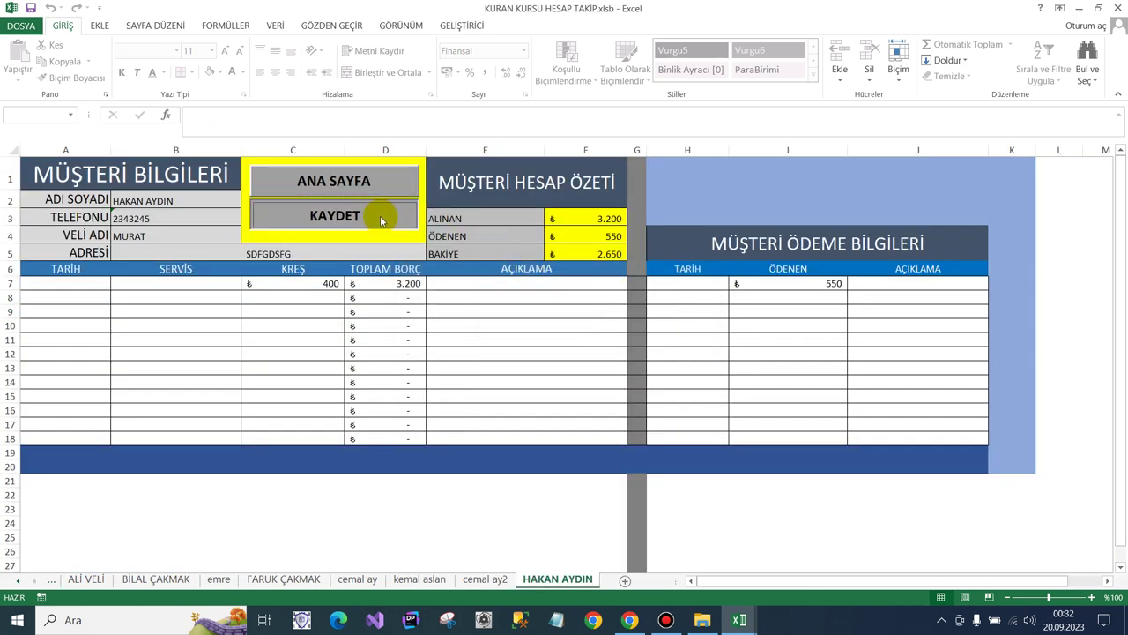
click(533, 346)
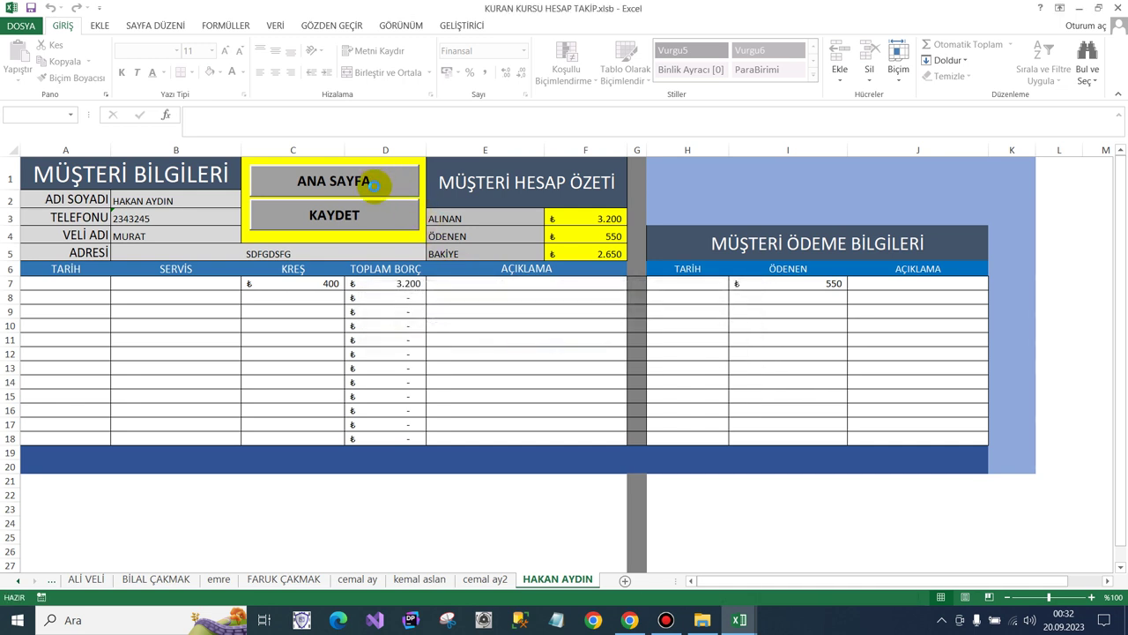
click(373, 183)
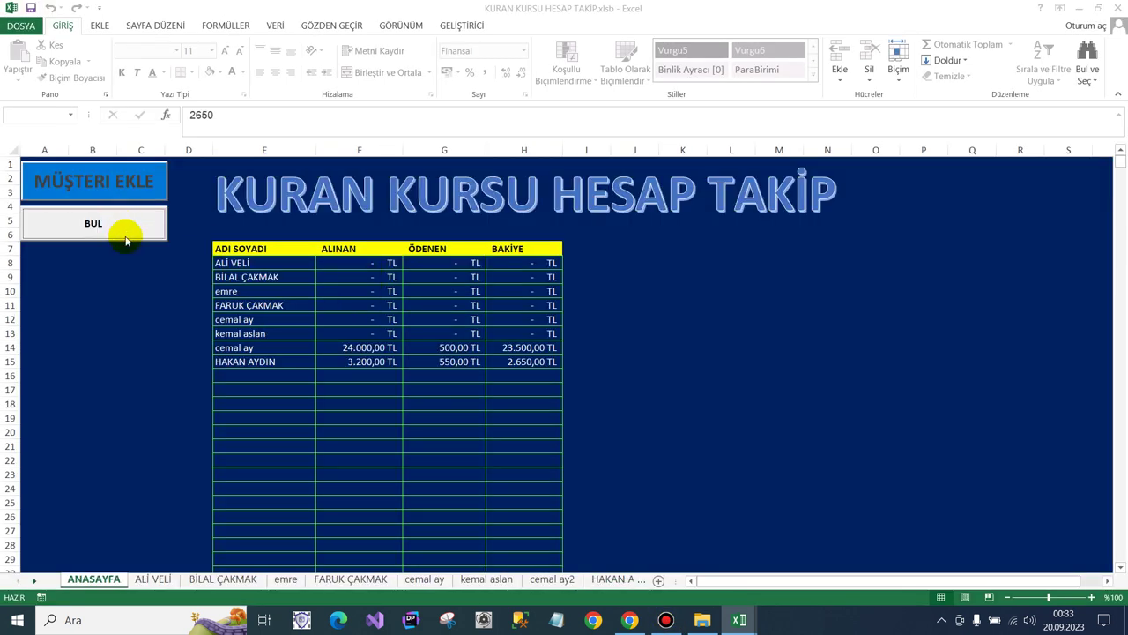
Run a BUL customer search that returns not found, then close the search box.
click(124, 231)
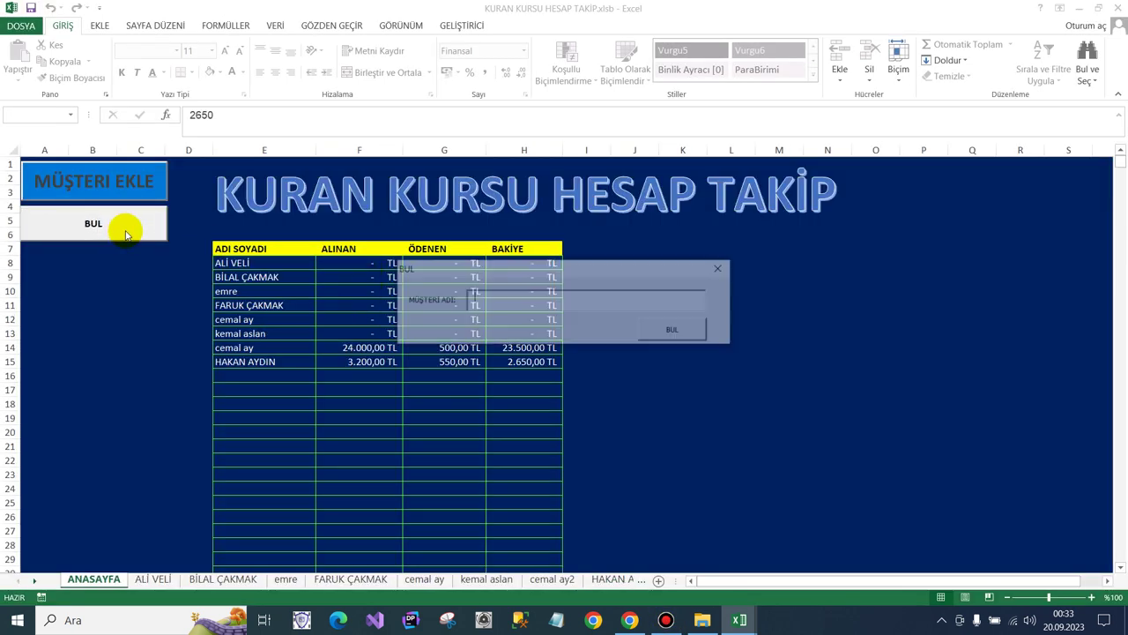
click(675, 331)
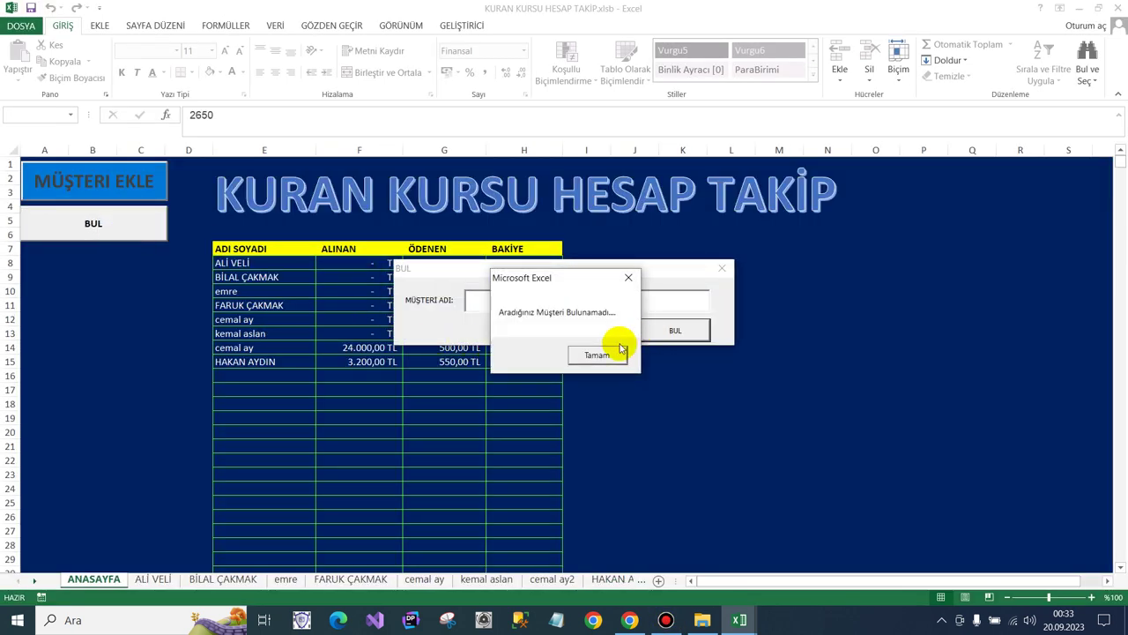
click(614, 353)
click(722, 268)
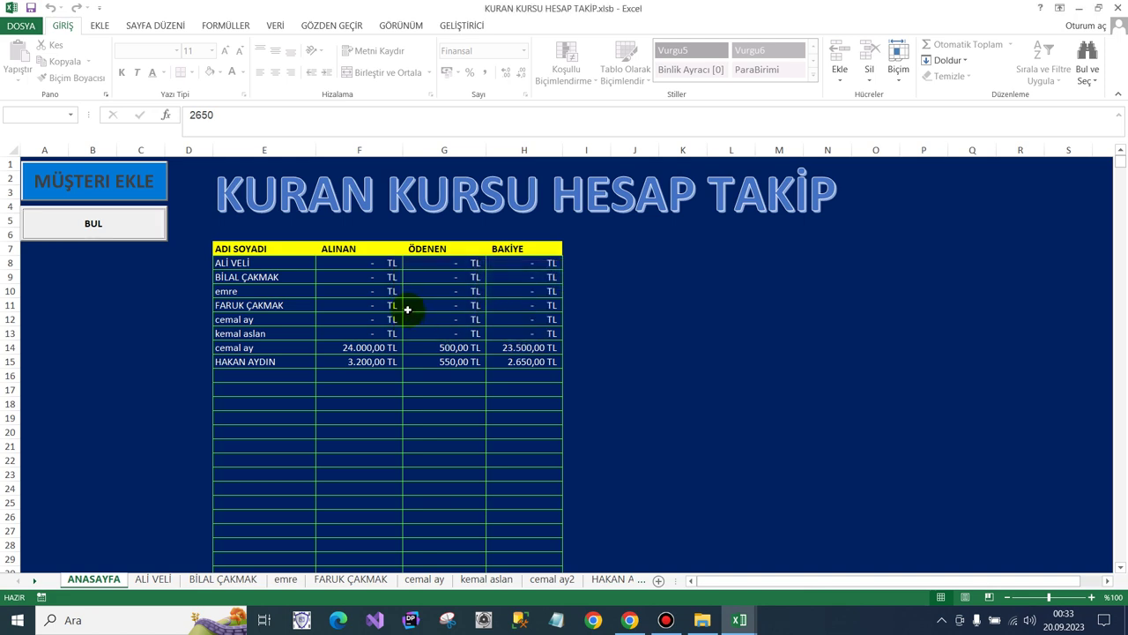
click(121, 378)
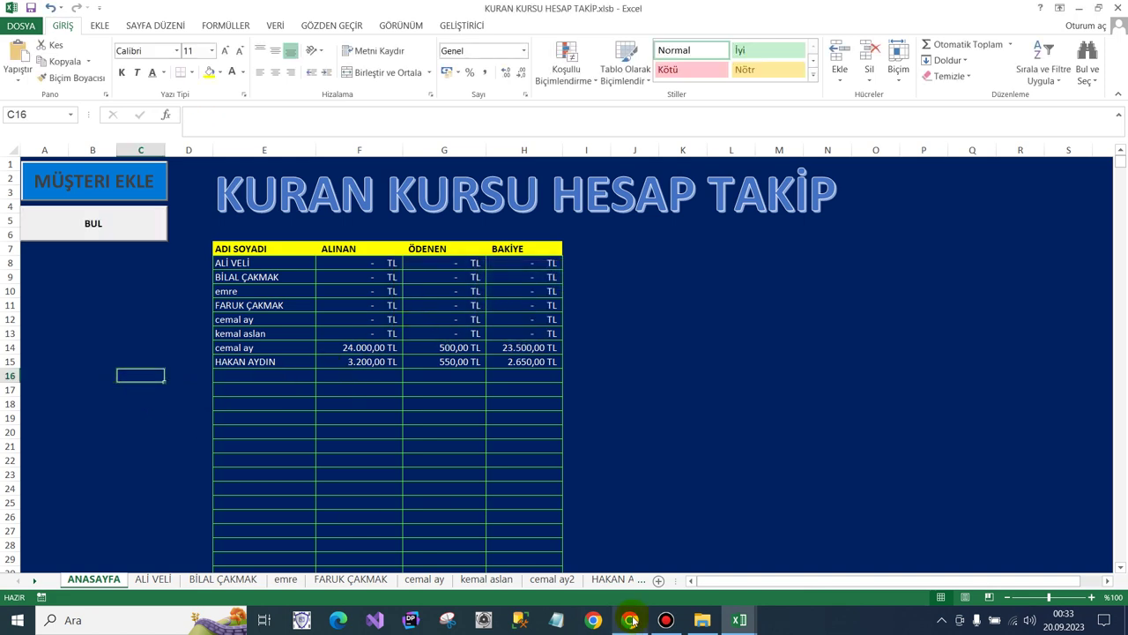
Close KURAN KURSU HESAP TAKİP.xlsb, choosing Kaydet and accepting the personal-information warning.
click(665, 620)
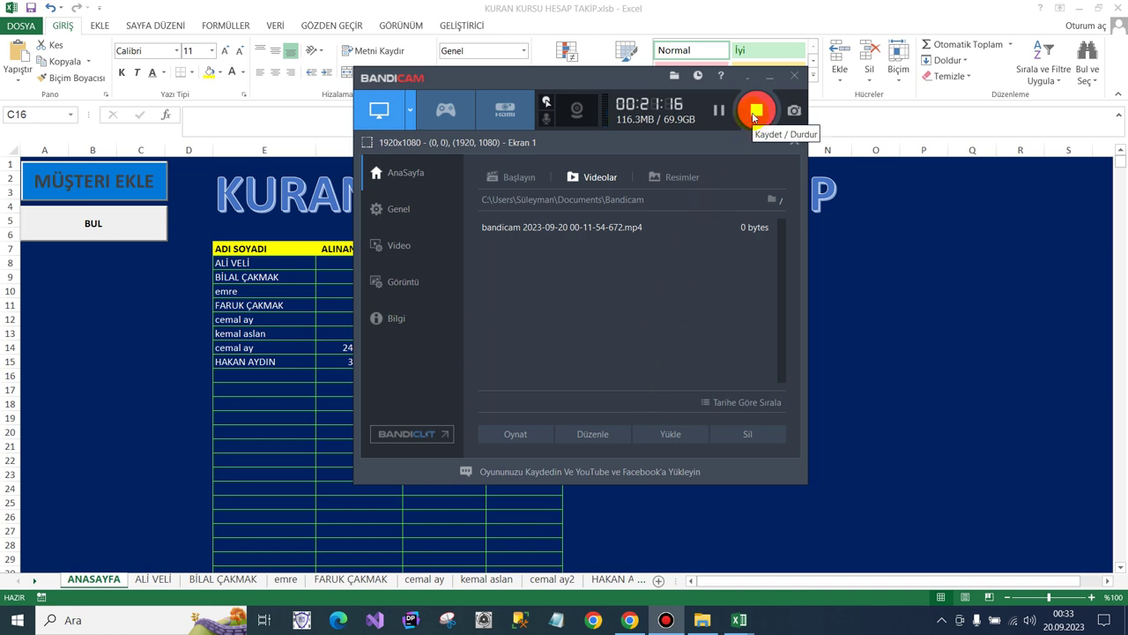
click(266, 308)
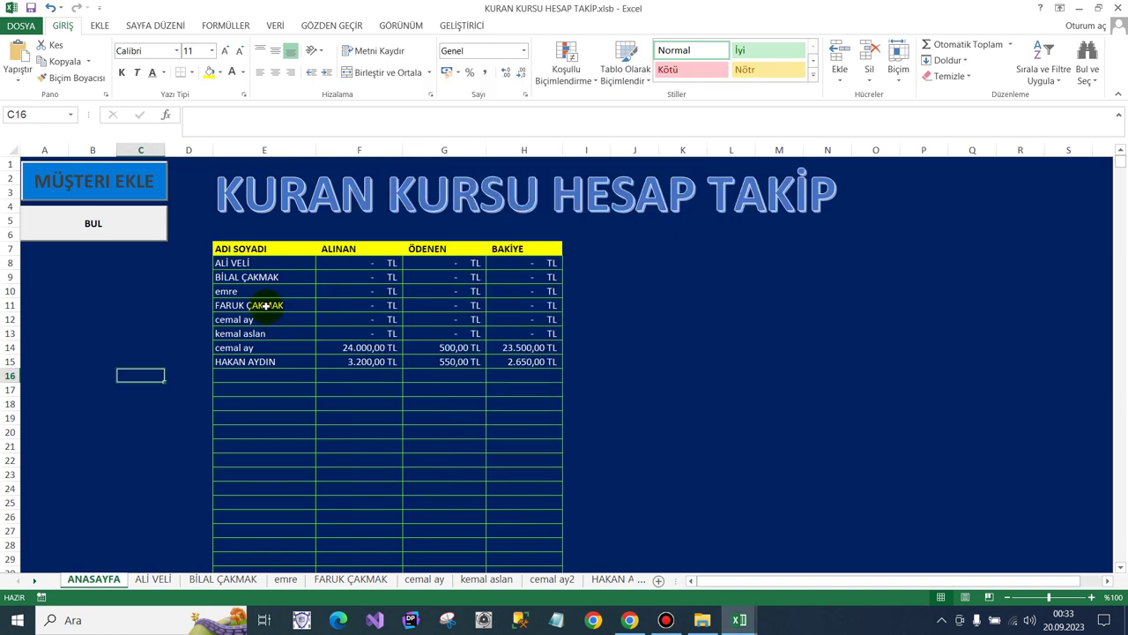
mouse_move(739, 619)
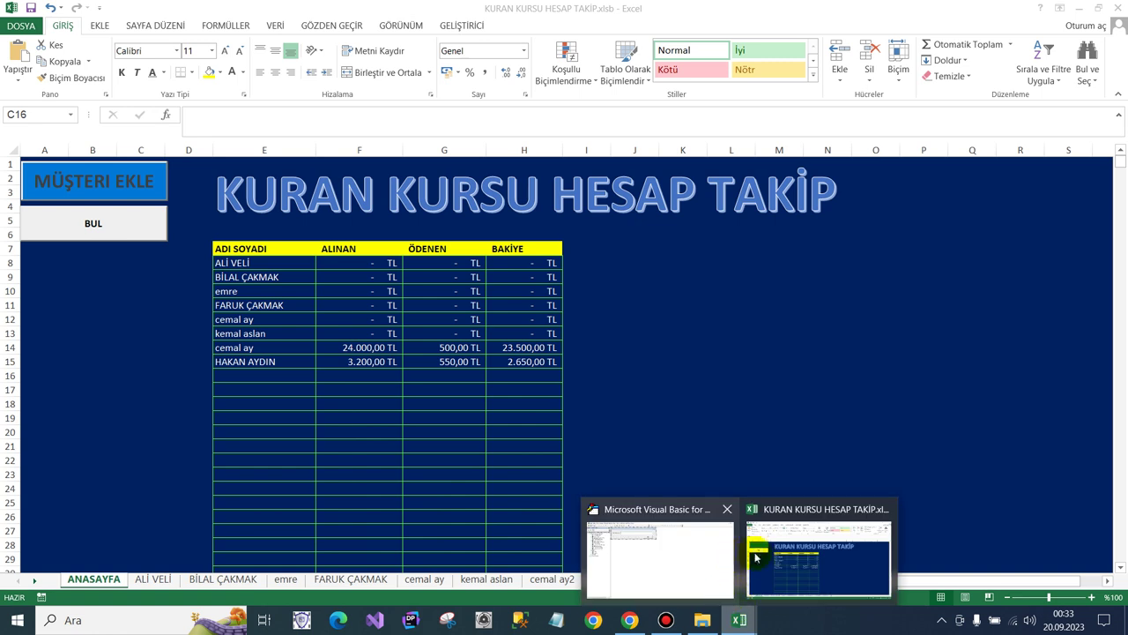
click(781, 551)
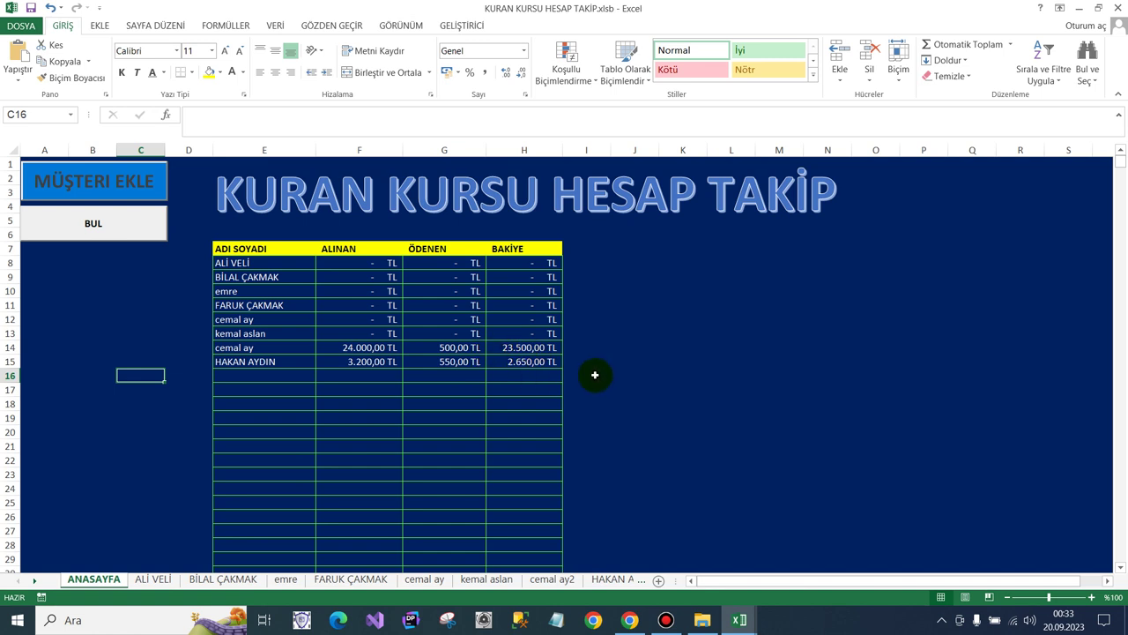
click(665, 620)
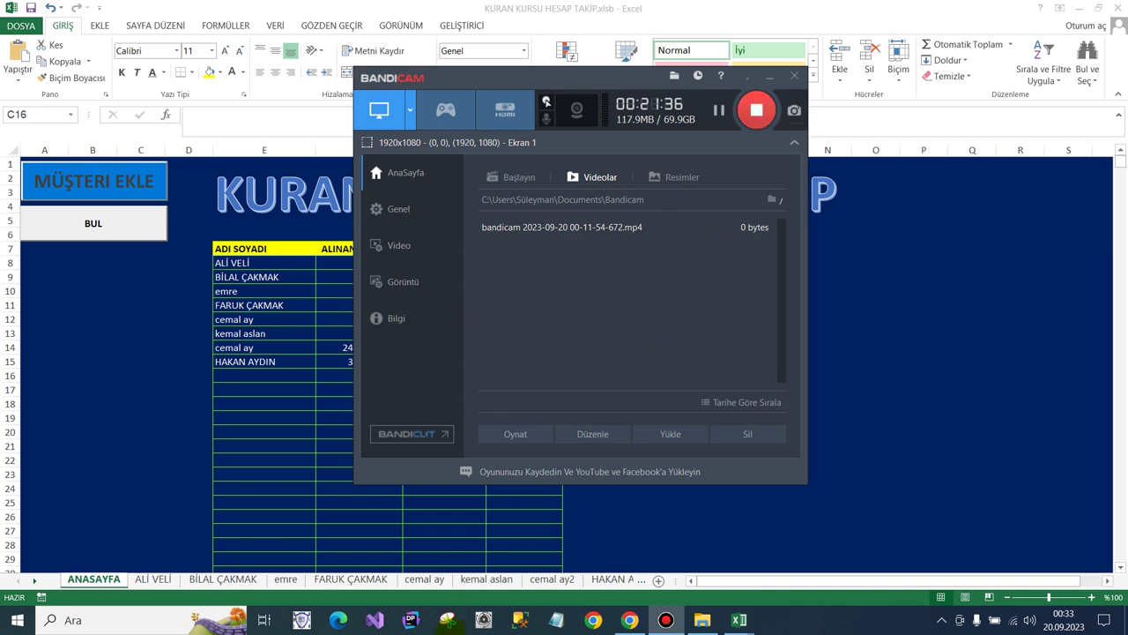
click(176, 351)
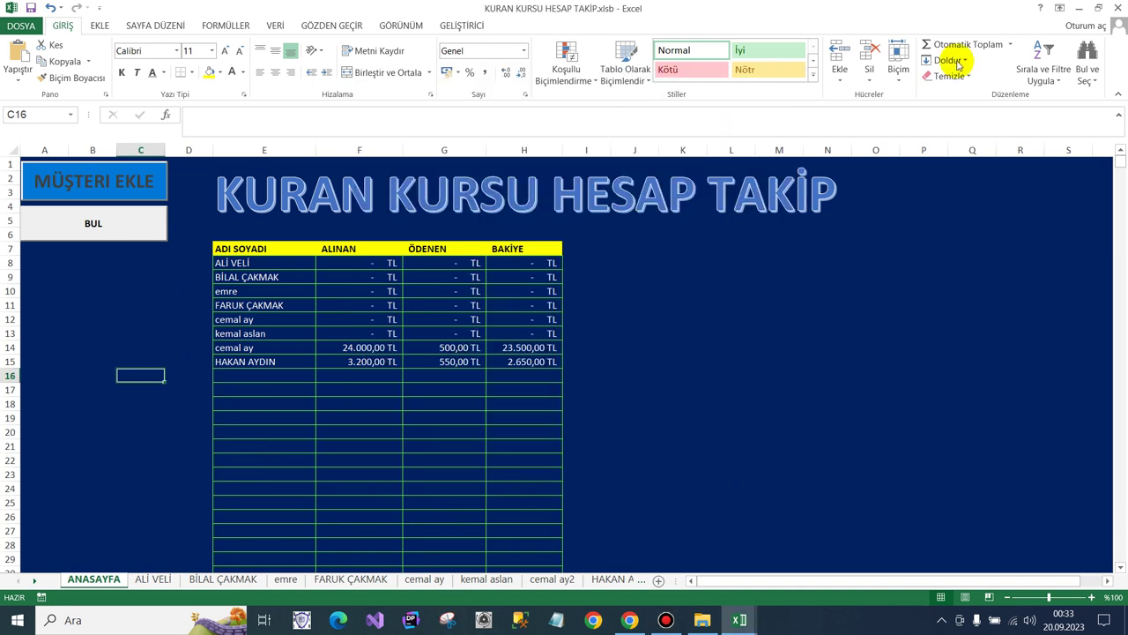
click(1117, 9)
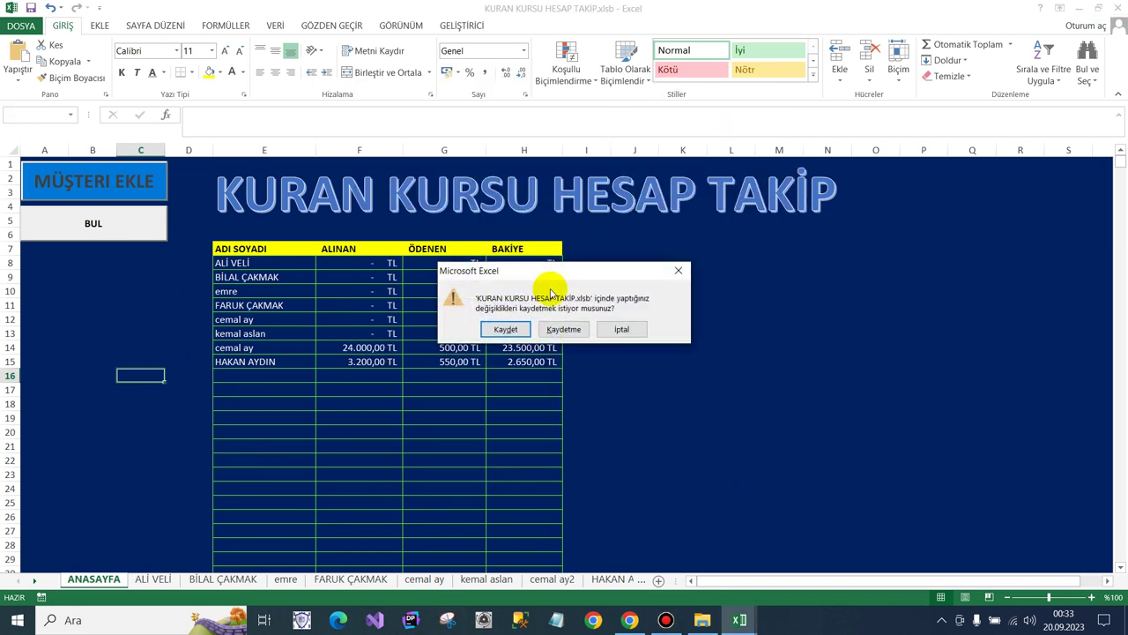
click(504, 329)
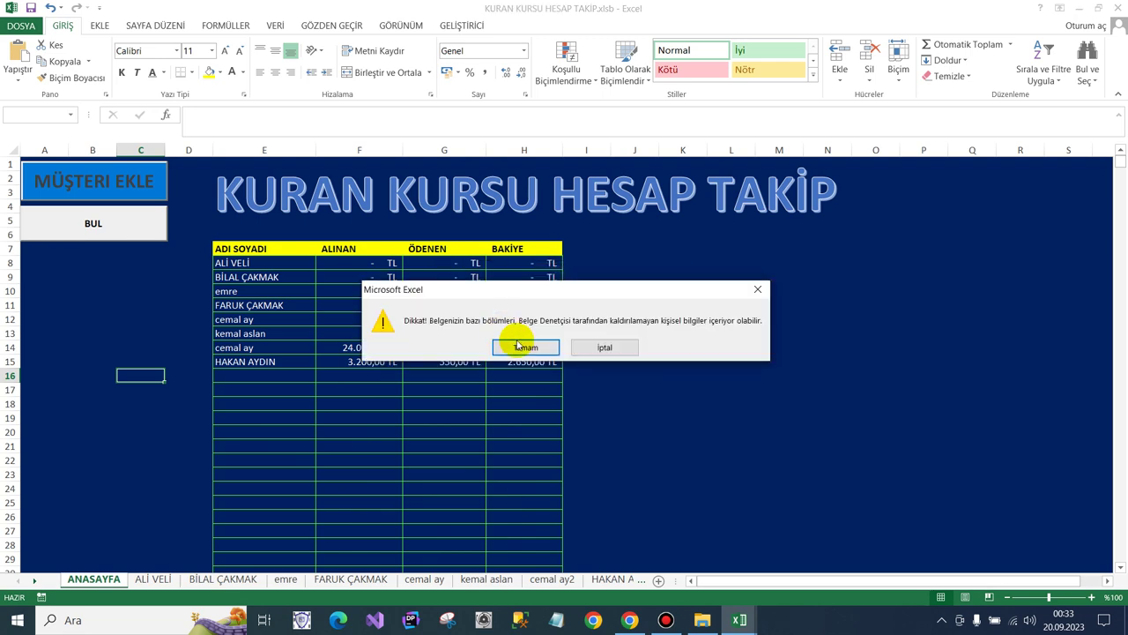
click(523, 348)
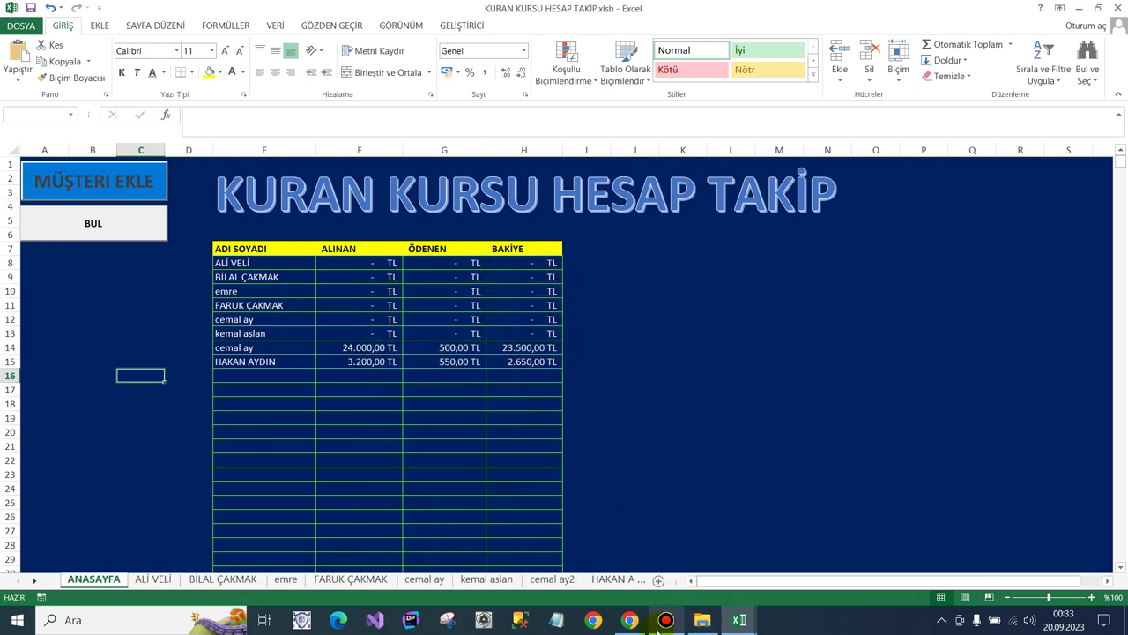
Reply to the Kuran Kursu Kreş Hesap Programı email, attaching KURAN KURSU HESAP TAKİP.xlsx from Downloads.
click(629, 620)
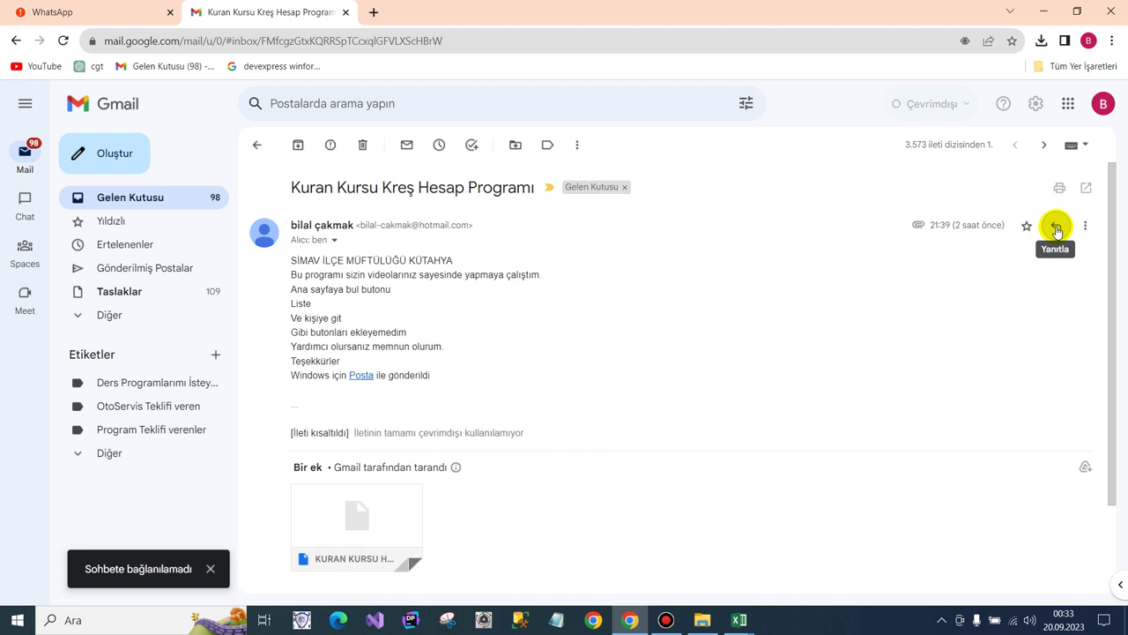
click(1056, 230)
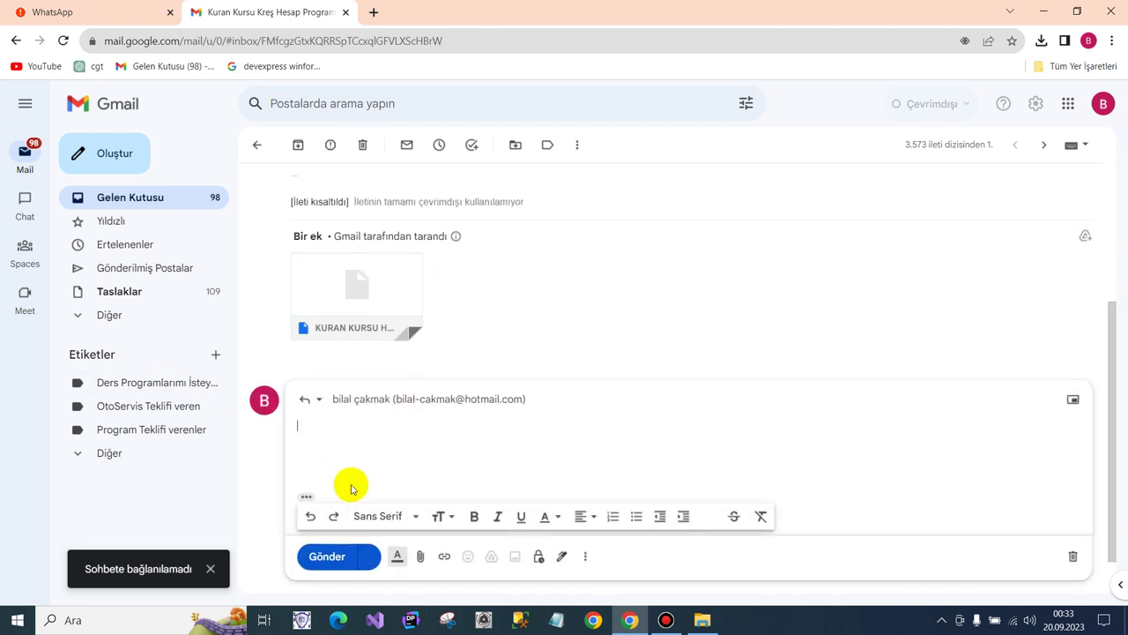
click(423, 556)
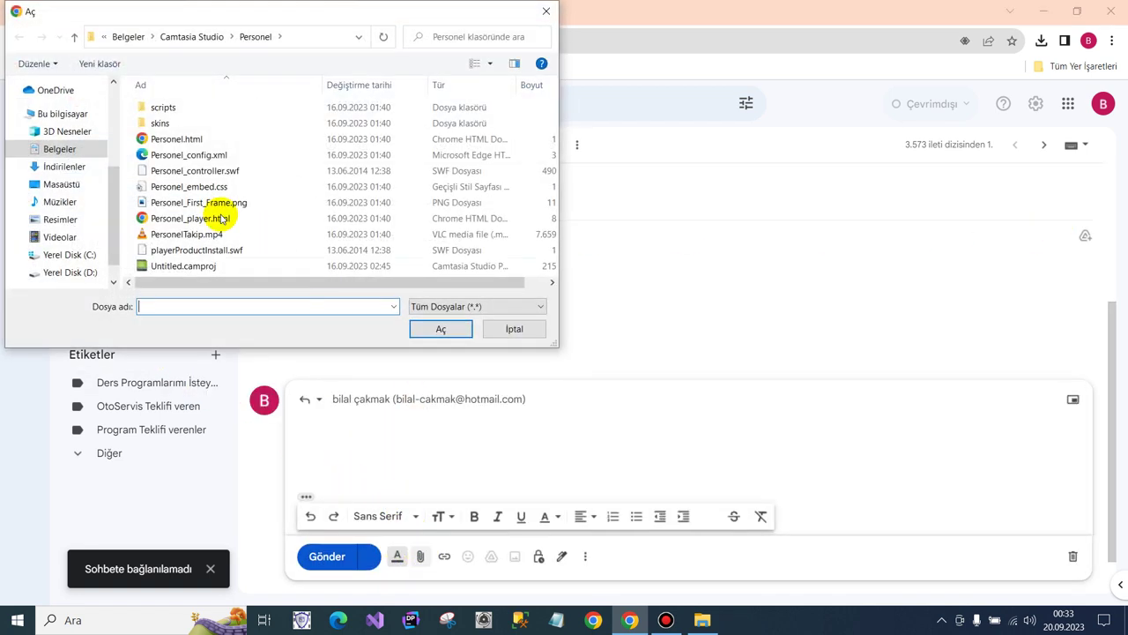
click(65, 164)
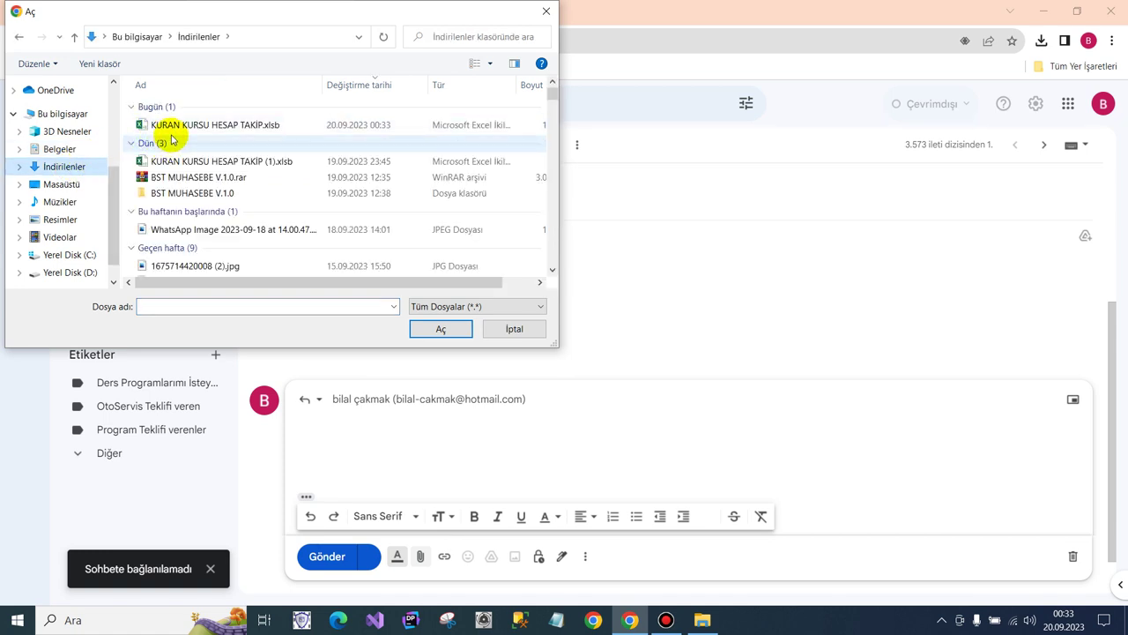
double_click(171, 125)
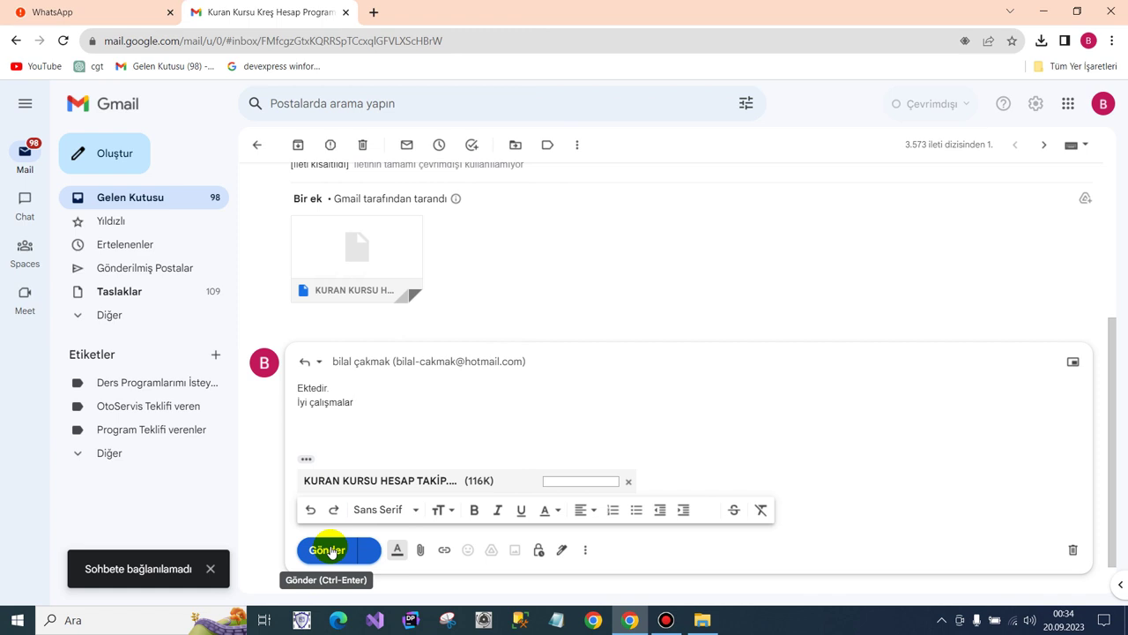
Attach the KURAN KURSU HESAP TAKİP .xlsb from İndirilenler to the reply, drop the old attachment, and send.
click(329, 551)
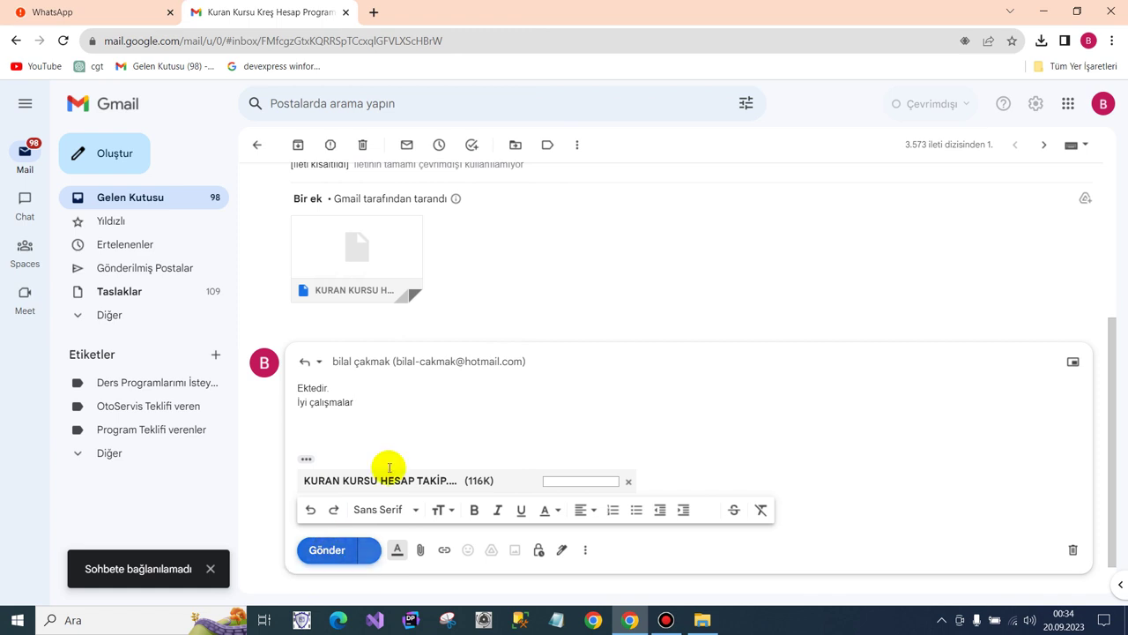
scroll(564, 474, down, 1)
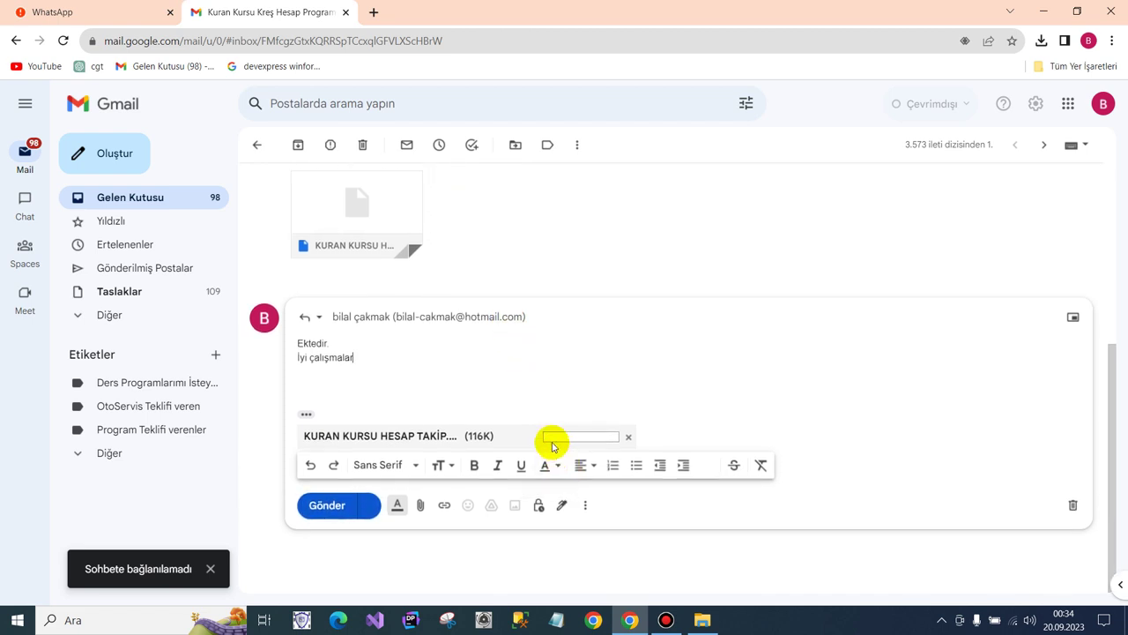
click(702, 620)
drag(534, 16, 749, 177)
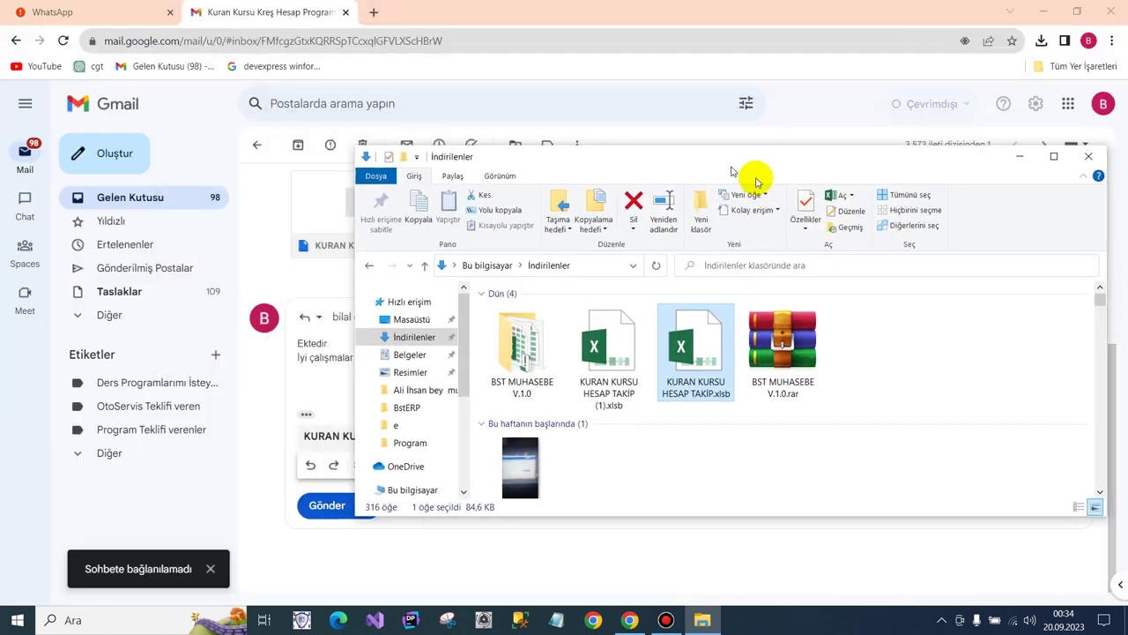
drag(748, 386, 353, 397)
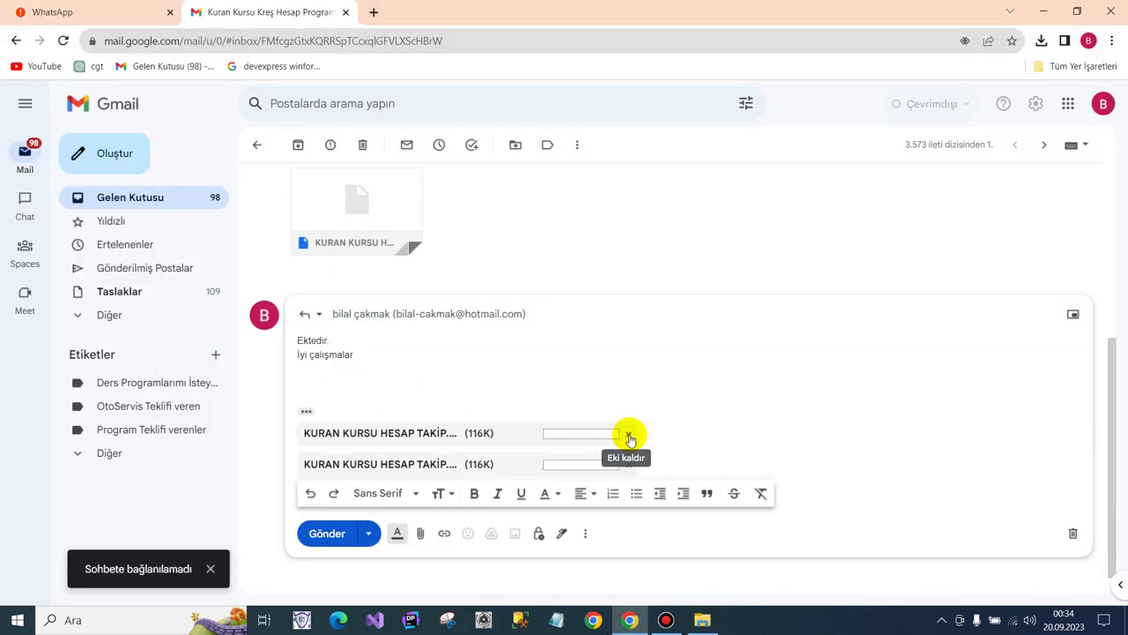
click(628, 436)
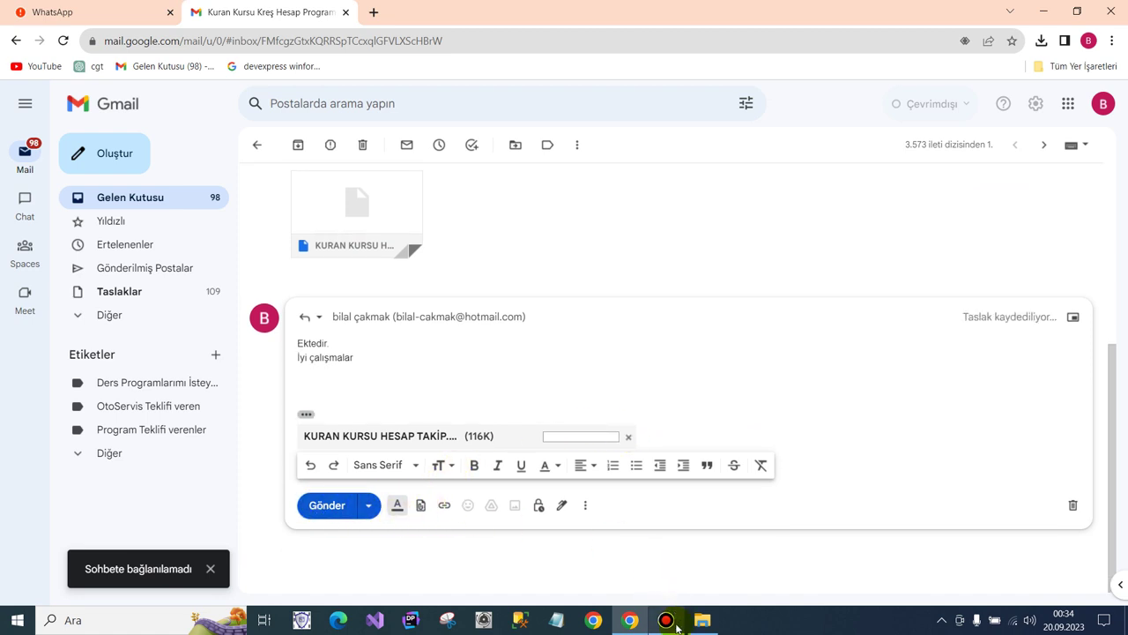
click(328, 508)
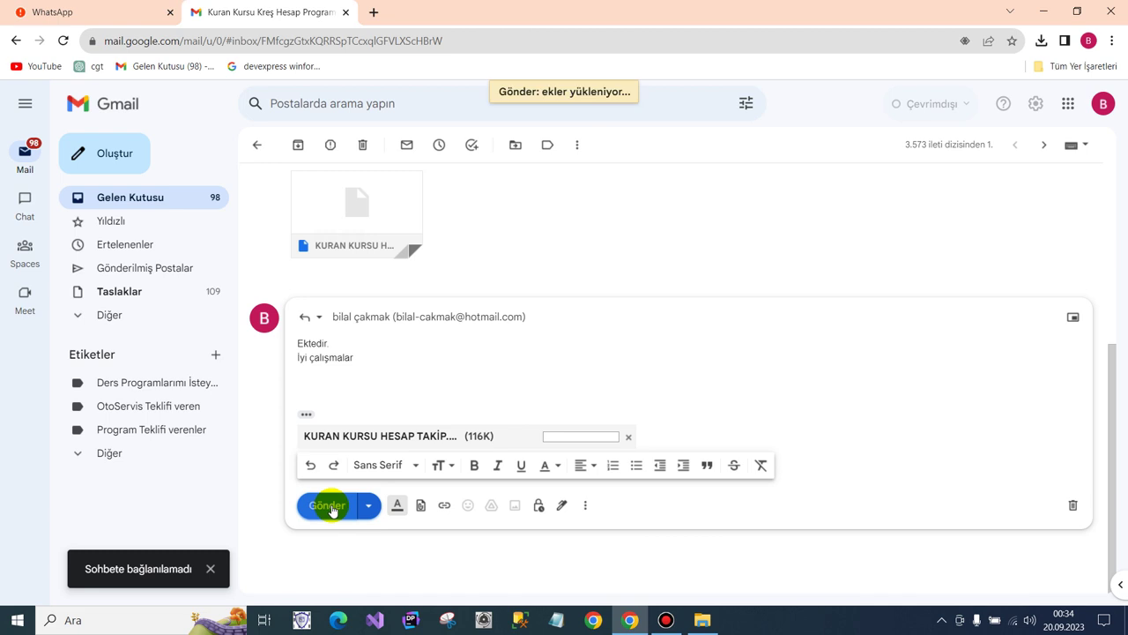